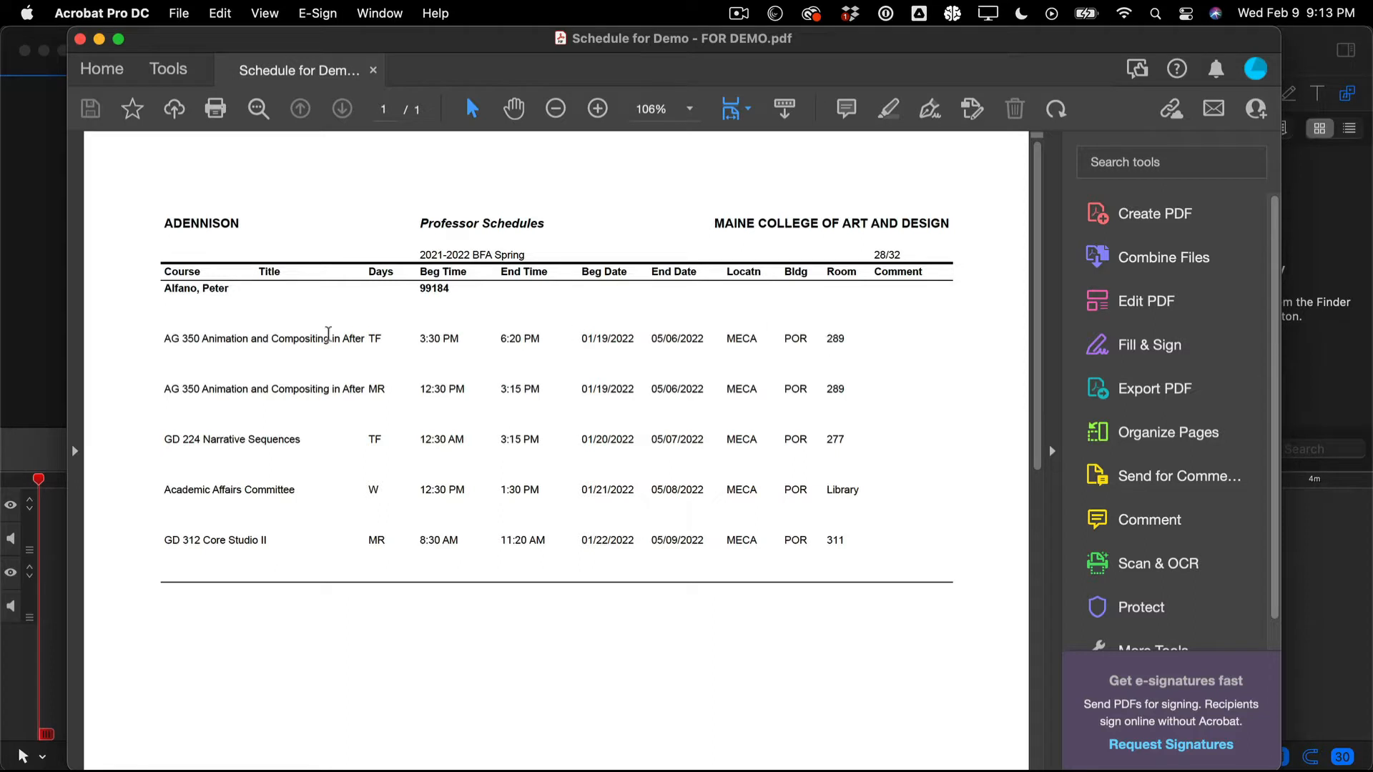
# - Examine the course titles, begin times and end times in the PDF professor schedule
pyautogui.click(281, 338)
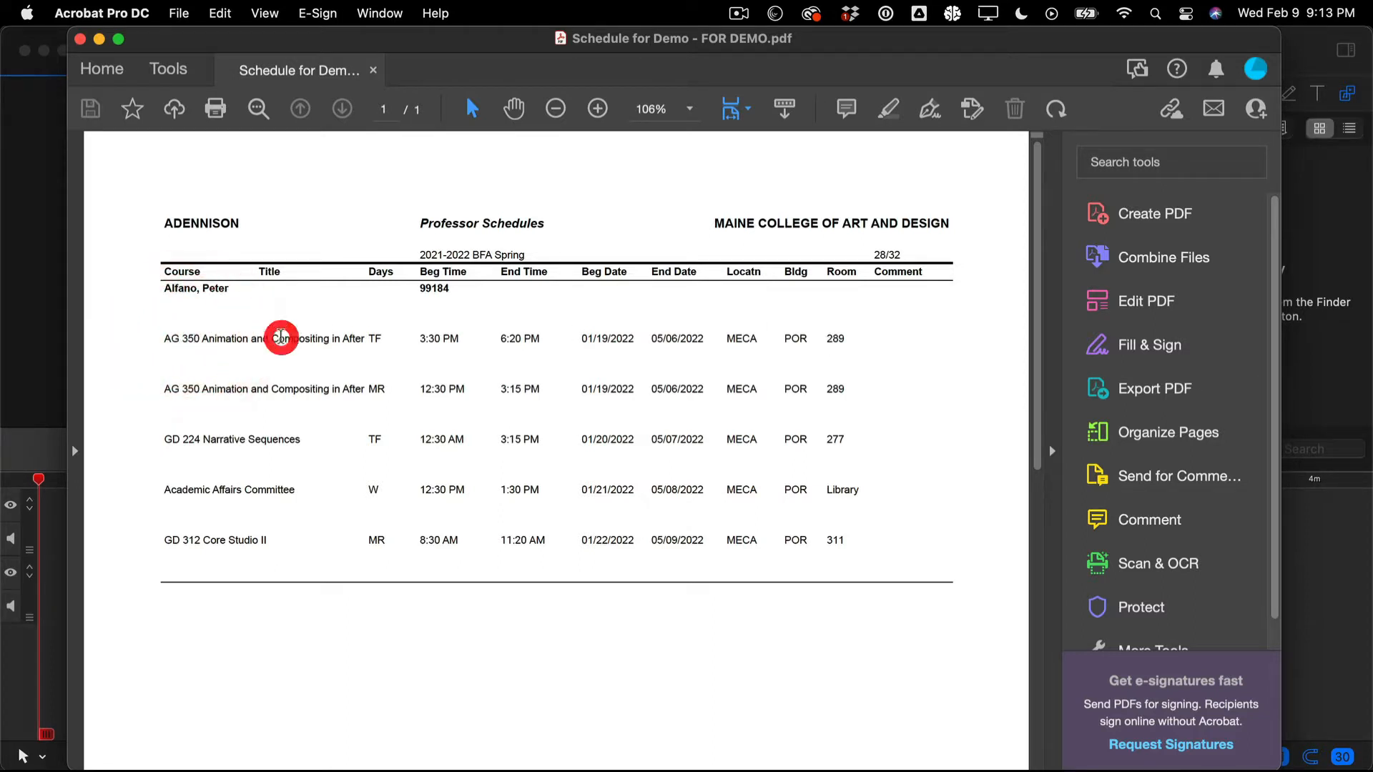
pyautogui.click(350, 341)
pyautogui.moveTo(352, 341); pyautogui.dragTo(289, 334)
pyautogui.click(286, 338)
pyautogui.click(234, 340)
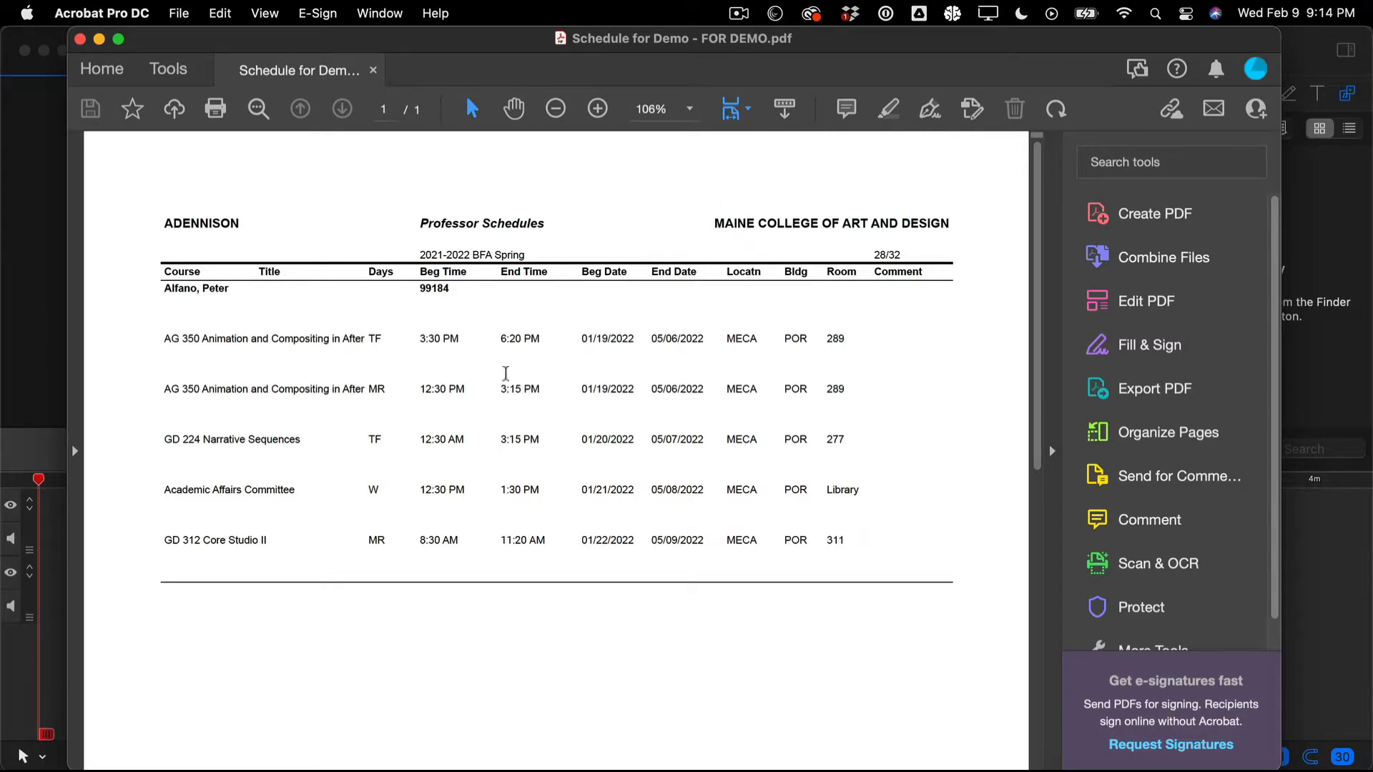
pyautogui.click(449, 338)
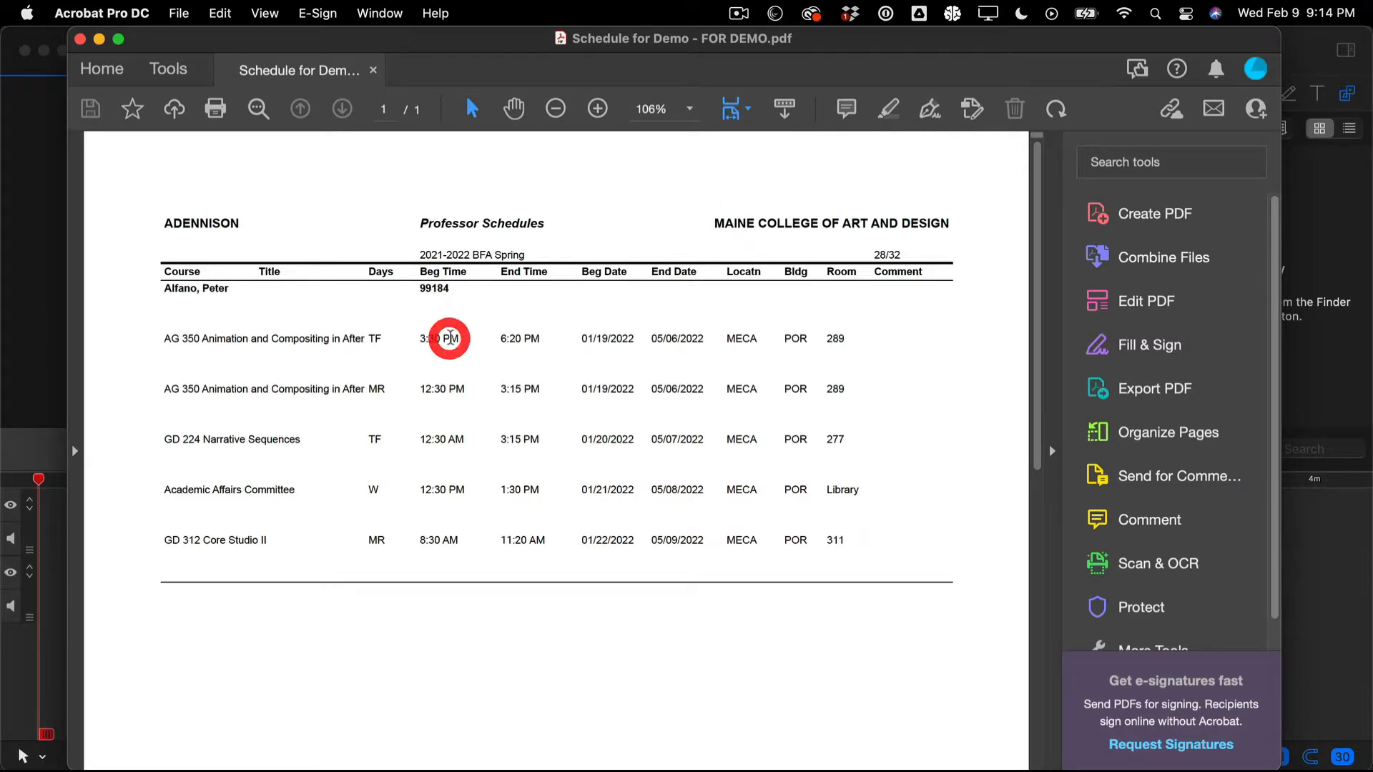
pyautogui.click(531, 339)
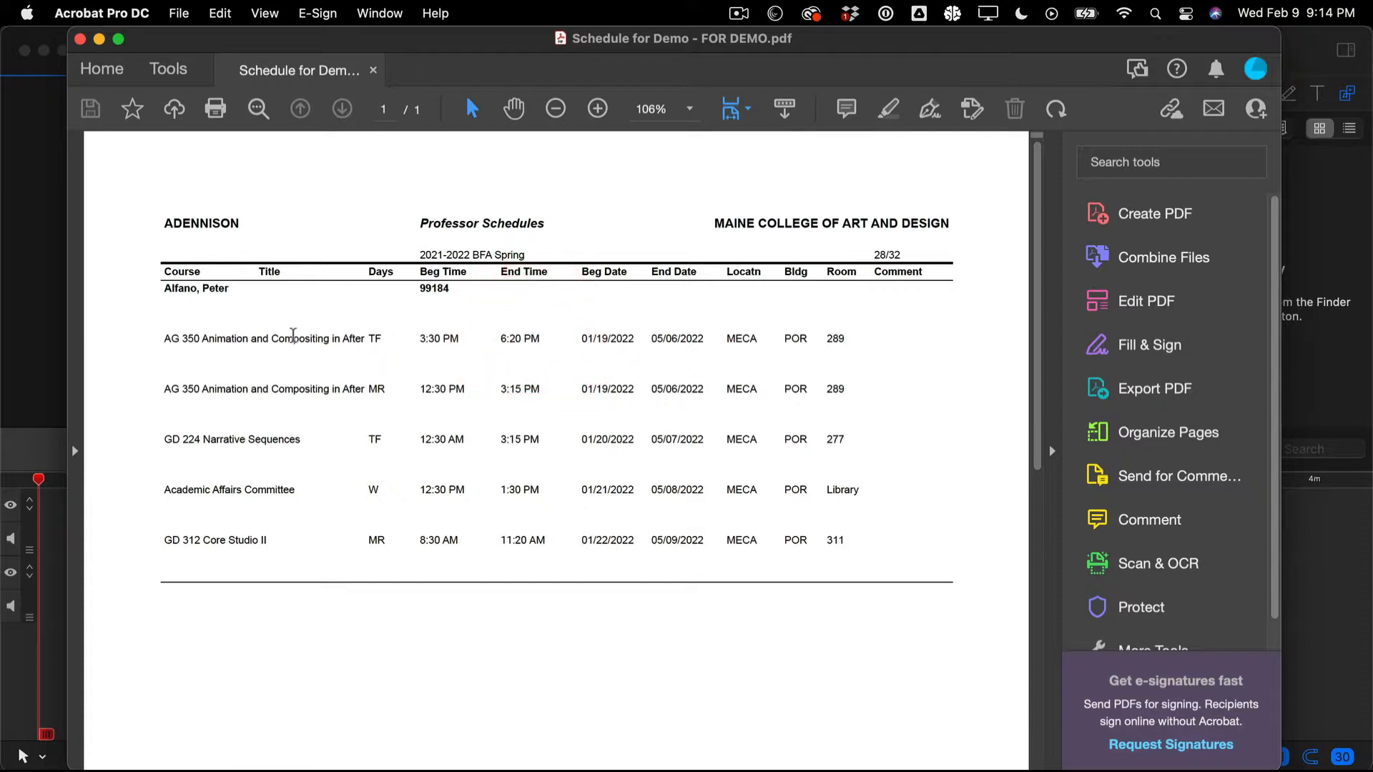
pyautogui.click(293, 337)
# - Switch to Chrome and create a new blank Google Sheets spreadsheet from the Sheets home page
pyautogui.moveTo(496, 770)
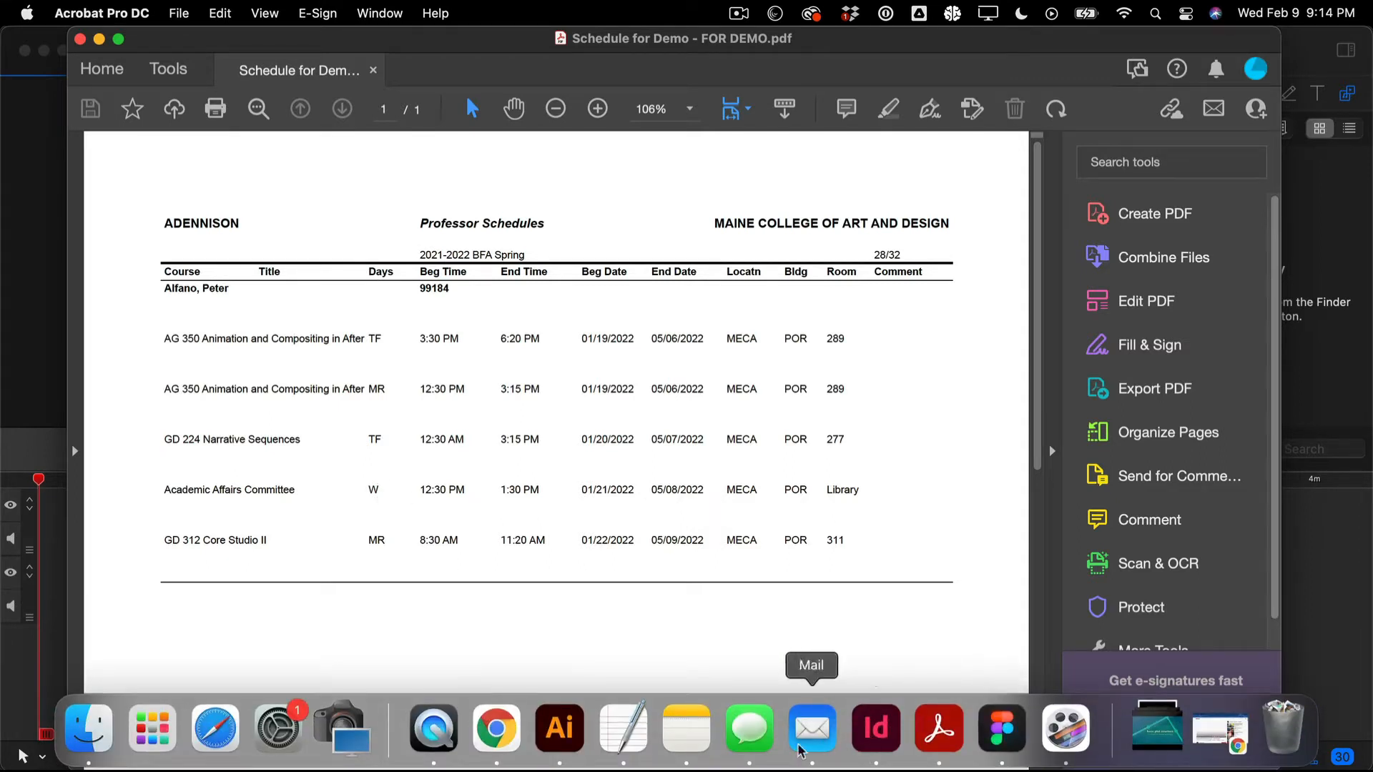
pyautogui.click(503, 745)
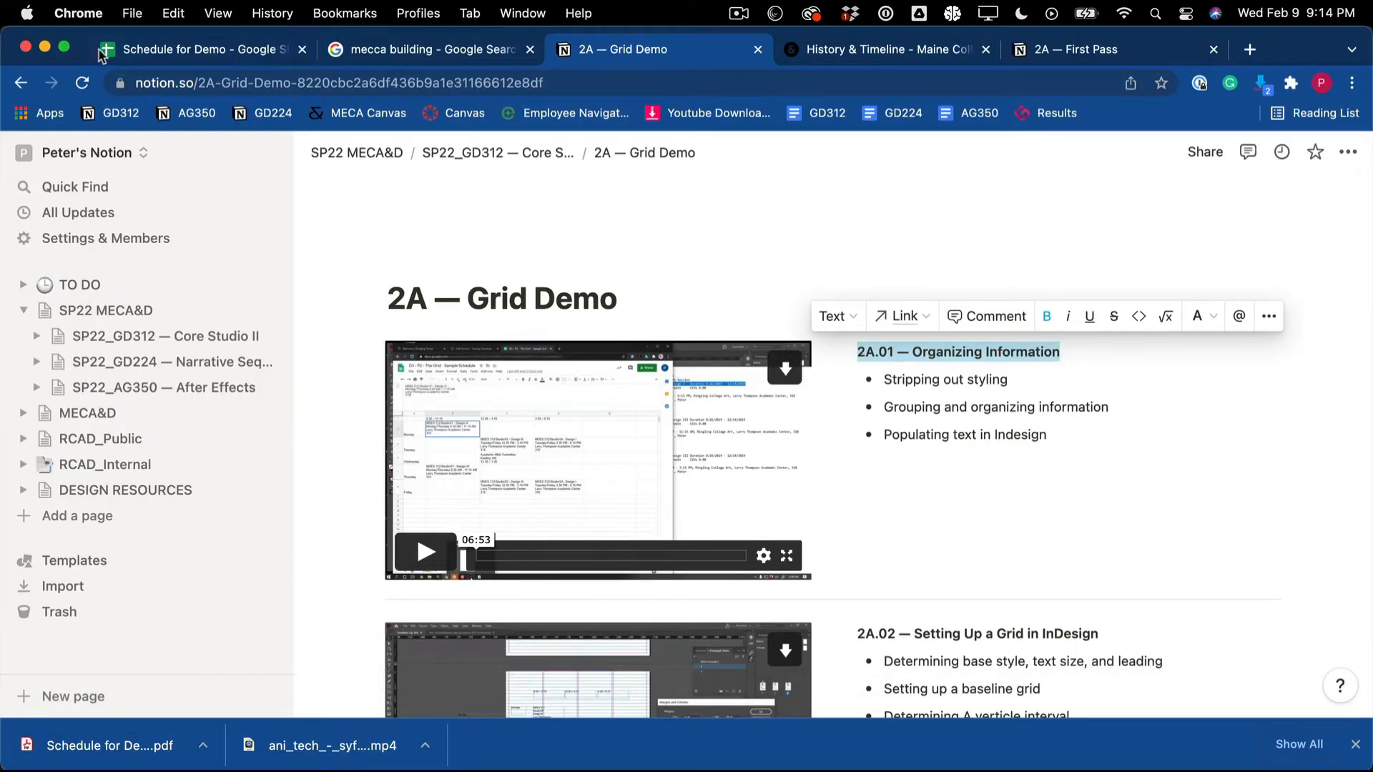
pyautogui.click(141, 52)
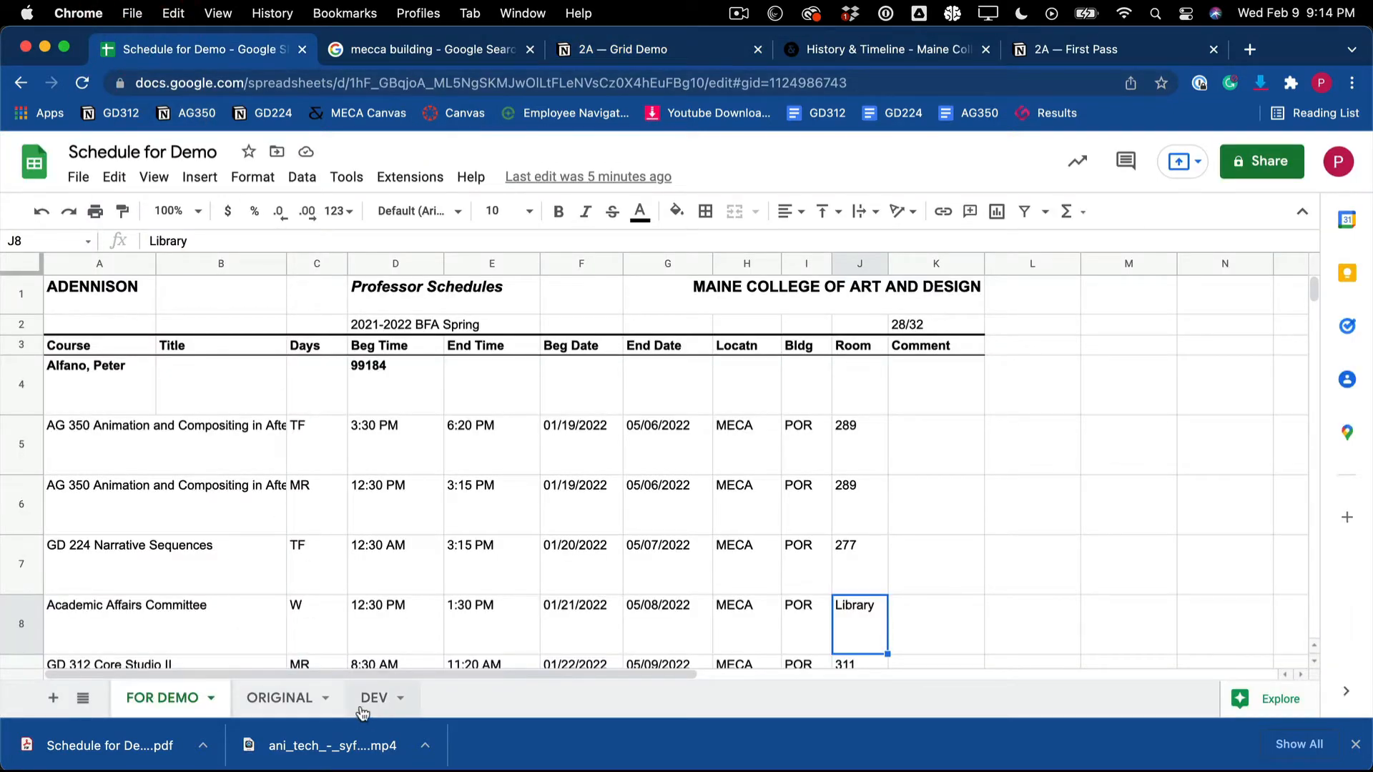
pyautogui.click(32, 163)
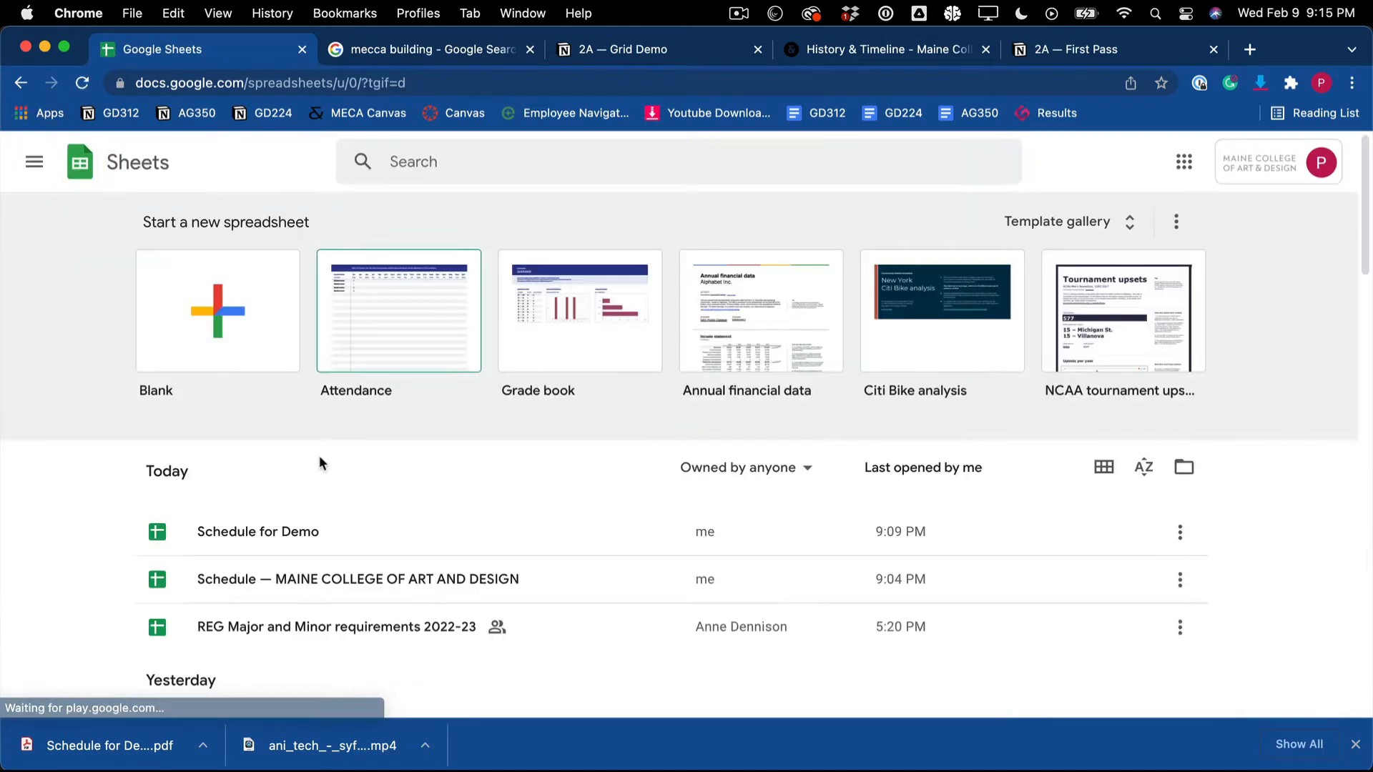
pyautogui.click(208, 292)
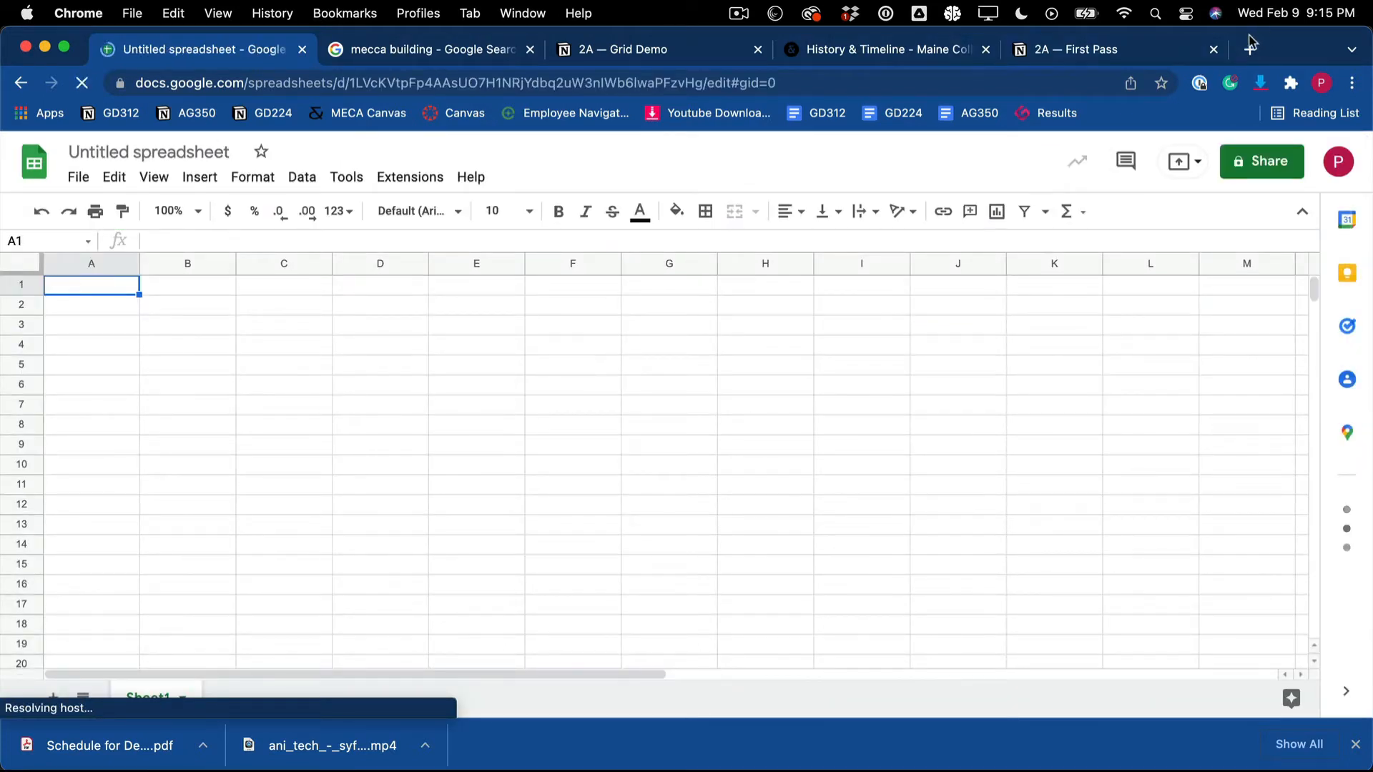
# - Arrange the windows so the schedule PDF and the blank spreadsheet sit side by side
pyautogui.moveTo(1253, 36); pyautogui.dragTo(1371, 7)
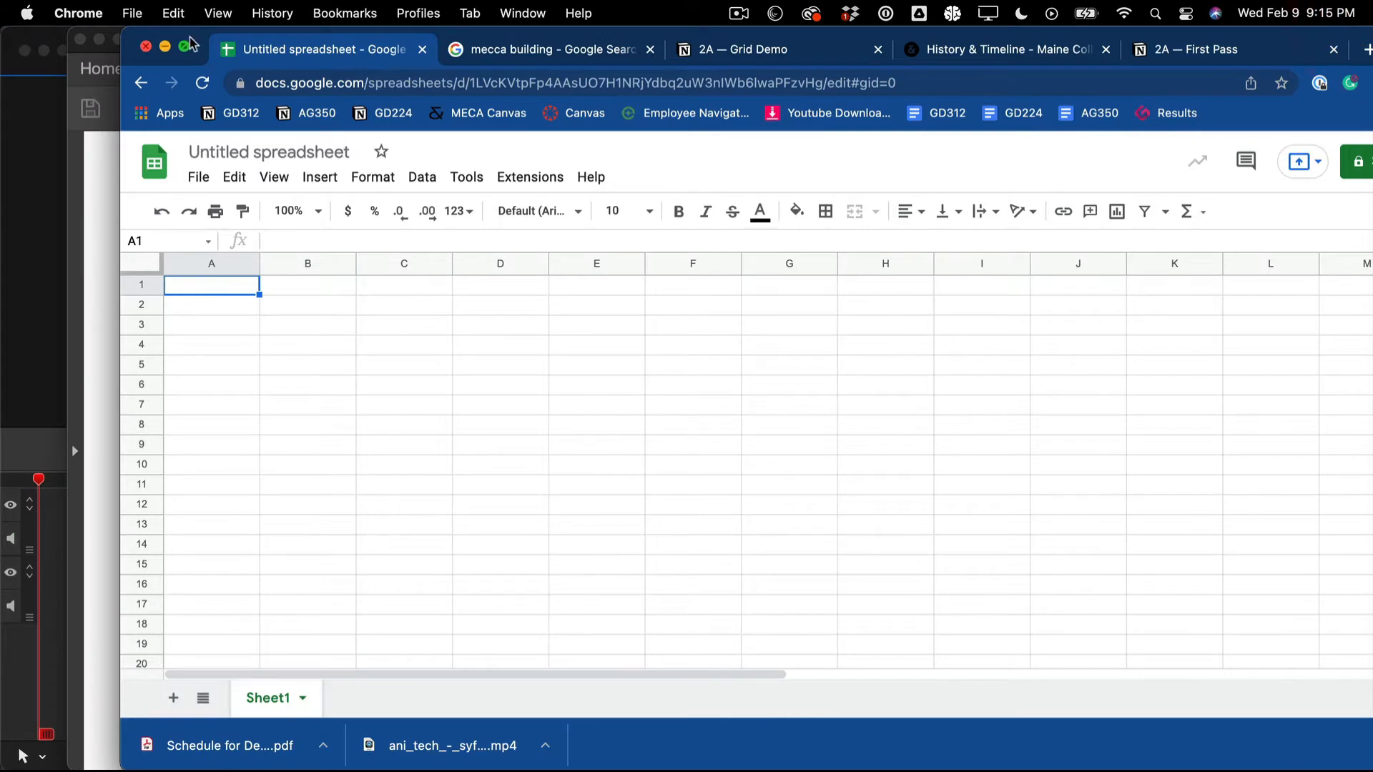
pyautogui.moveTo(190, 40); pyautogui.dragTo(731, 3)
pyautogui.moveTo(430, 36); pyautogui.dragTo(364, 25)
pyautogui.moveTo(1214, 531); pyautogui.dragTo(837, 479)
pyautogui.click(843, 475)
pyautogui.click(1013, 357)
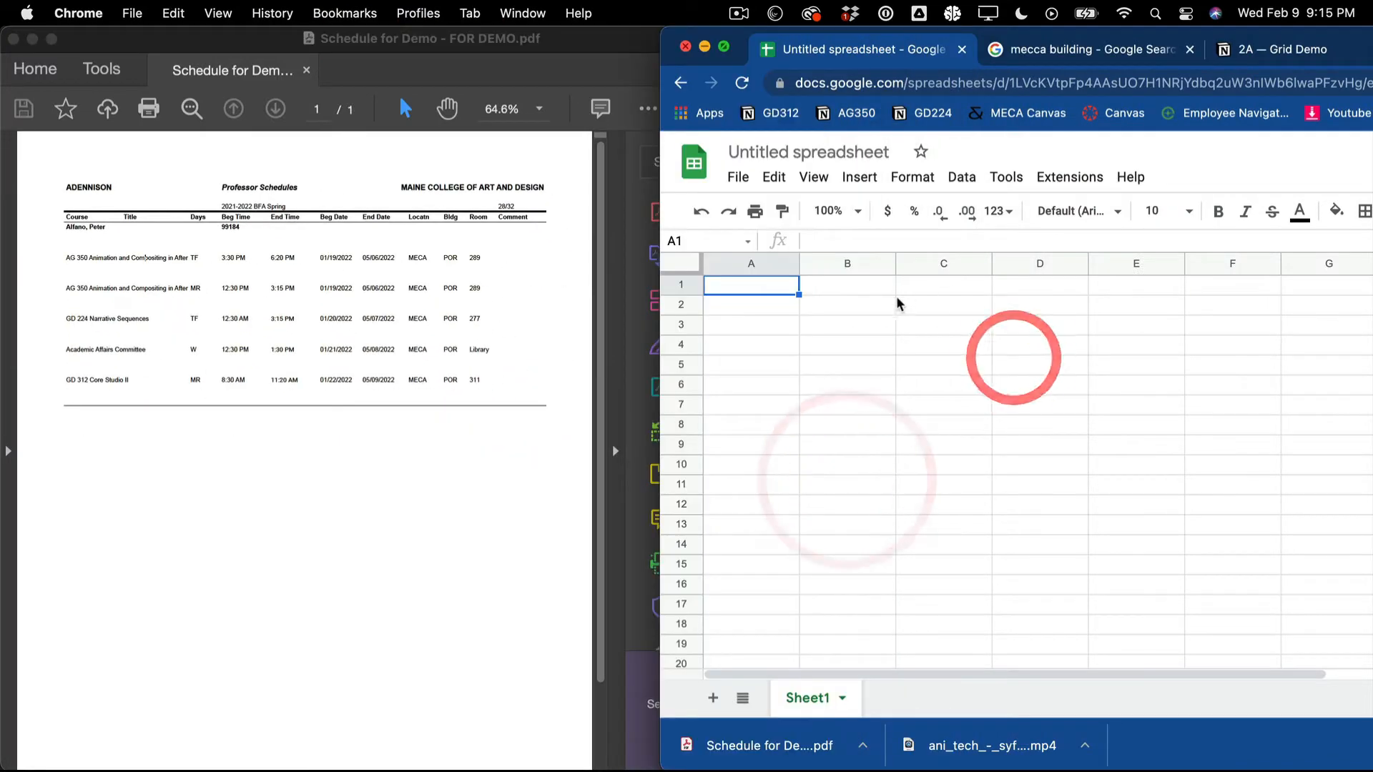
# - Enter the weekday headers Monday in cell B1 and Tuesday in cell C1
pyautogui.click(866, 288)
pyautogui.write('M')
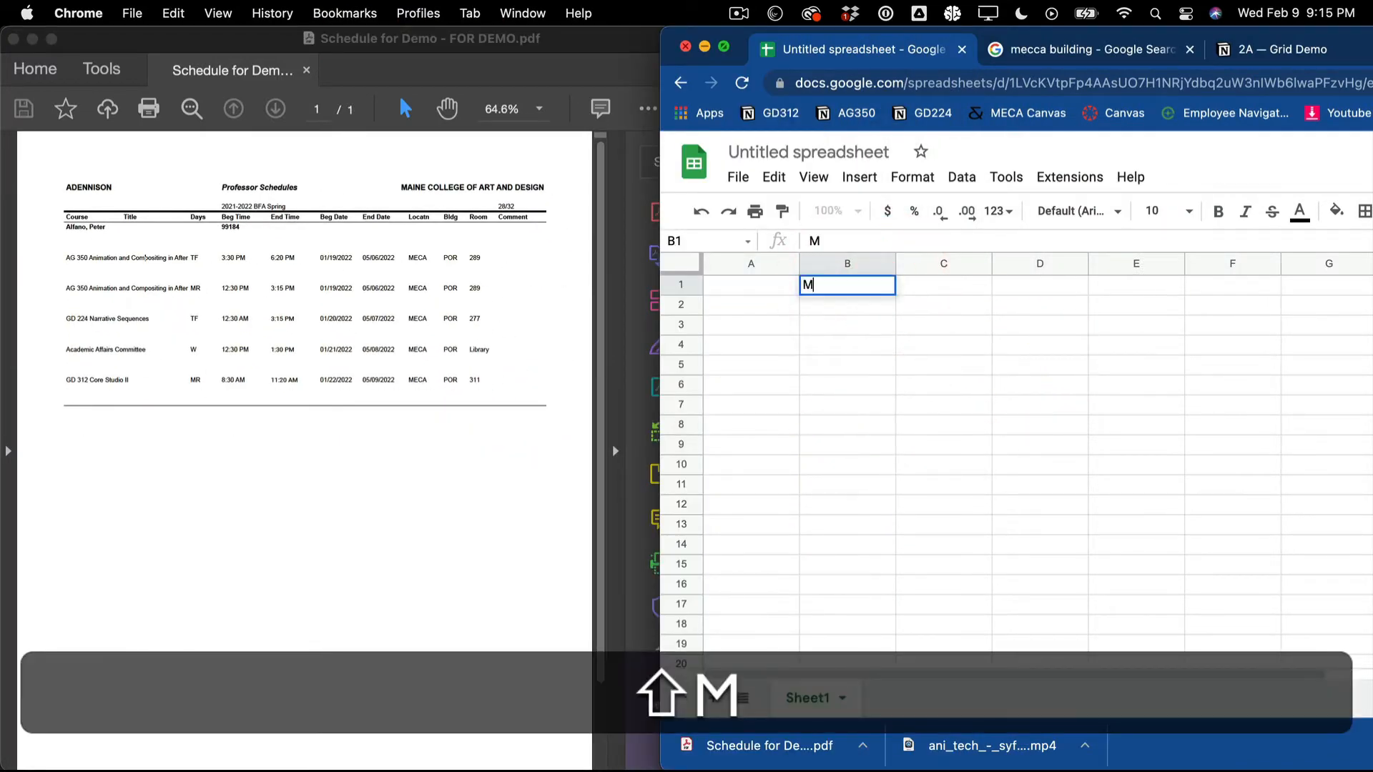
pyautogui.write('onday')
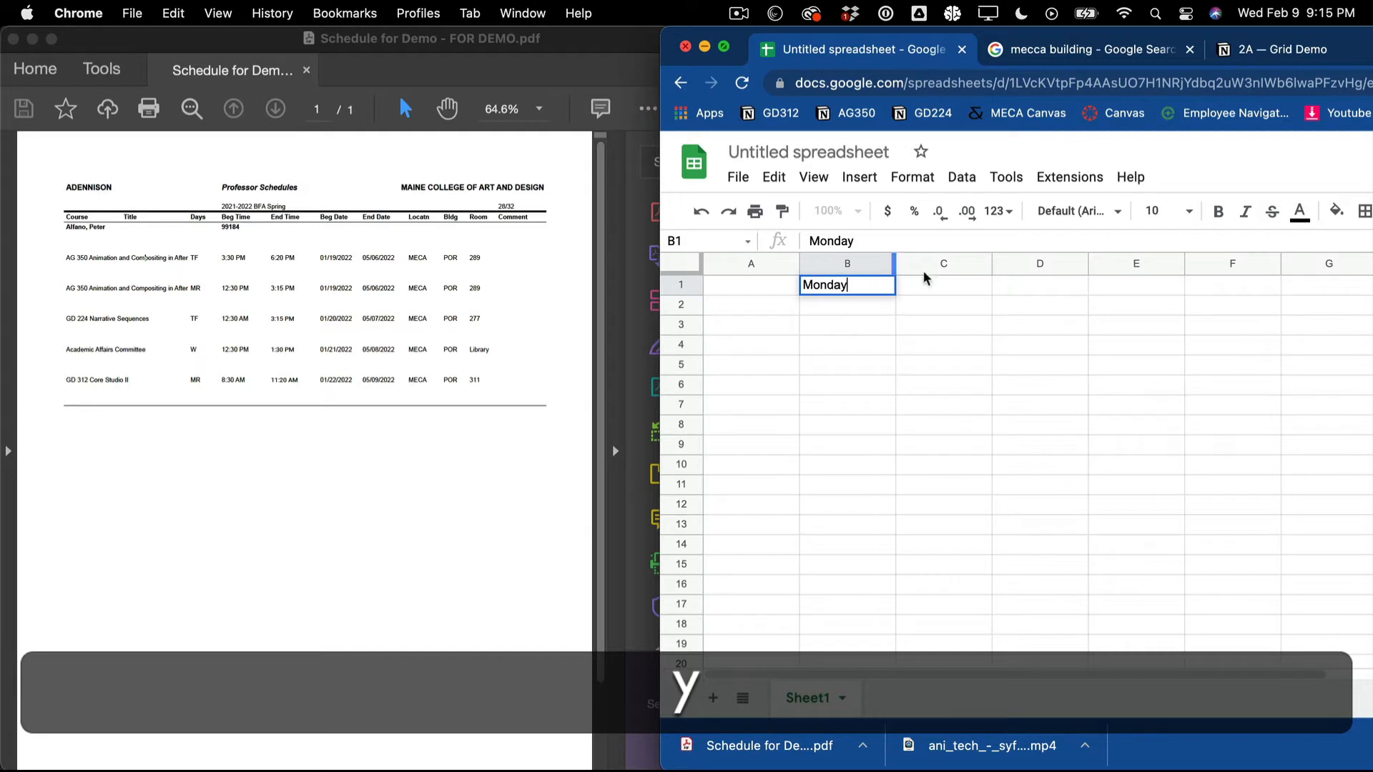
pyautogui.click(959, 286)
pyautogui.write('T')
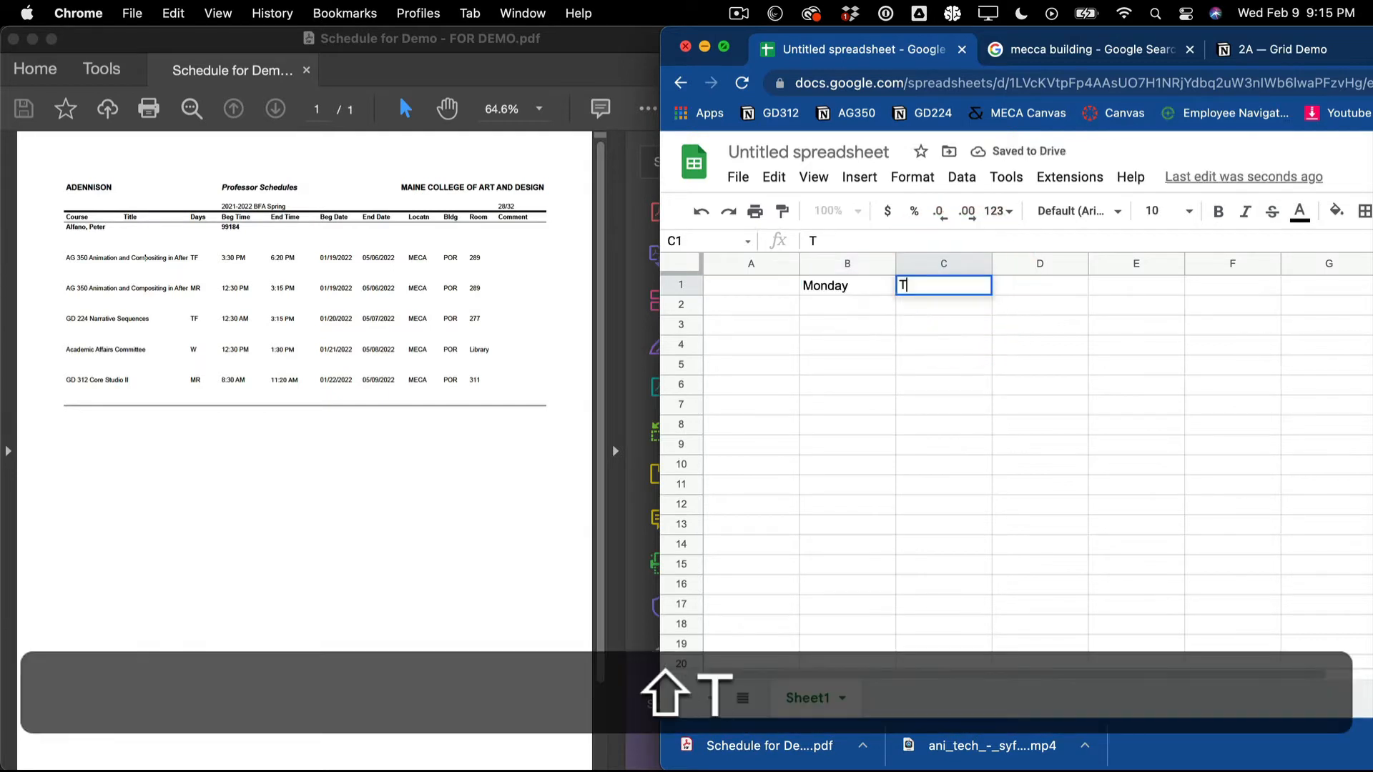
pyautogui.write('eu')
pyautogui.press('BackSpace')
pyautogui.press('BackSpace')
pyautogui.write('u')
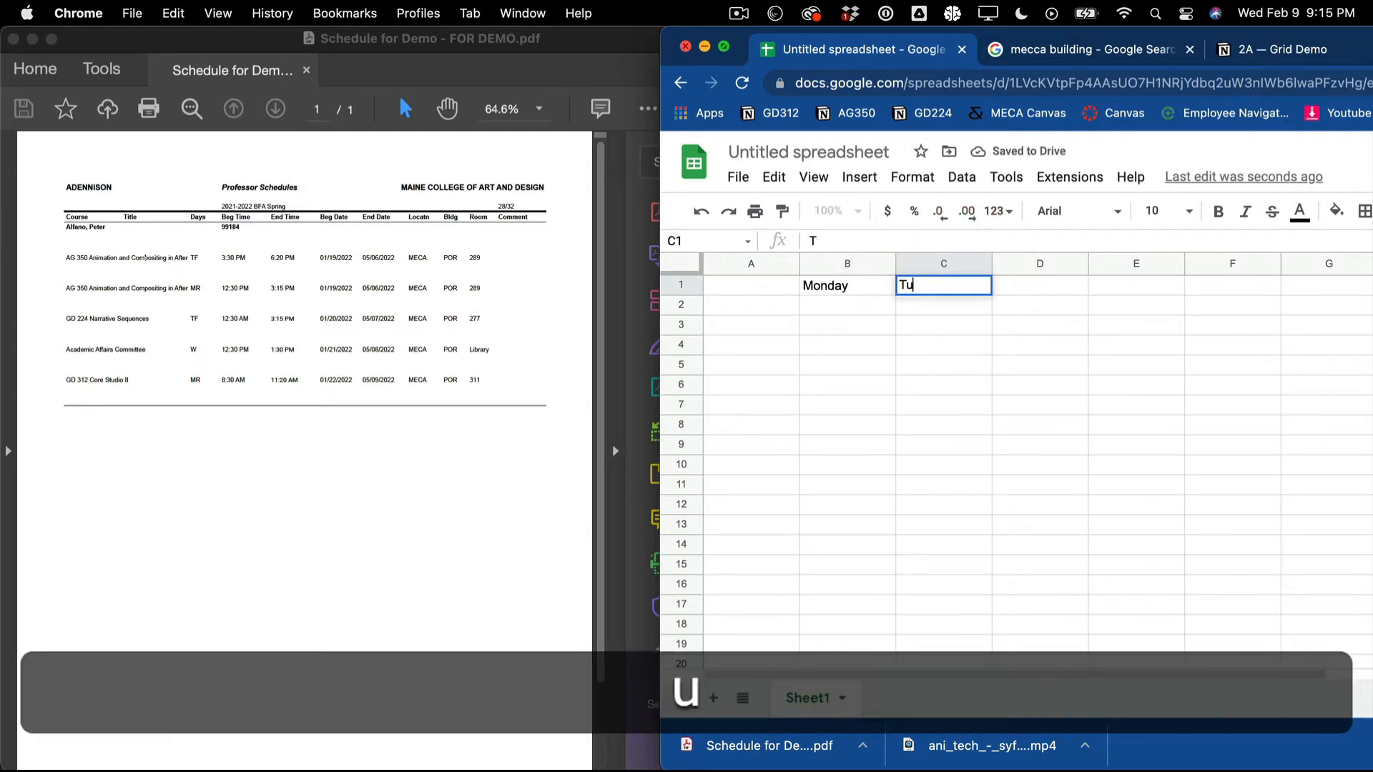
pyautogui.write('esday')
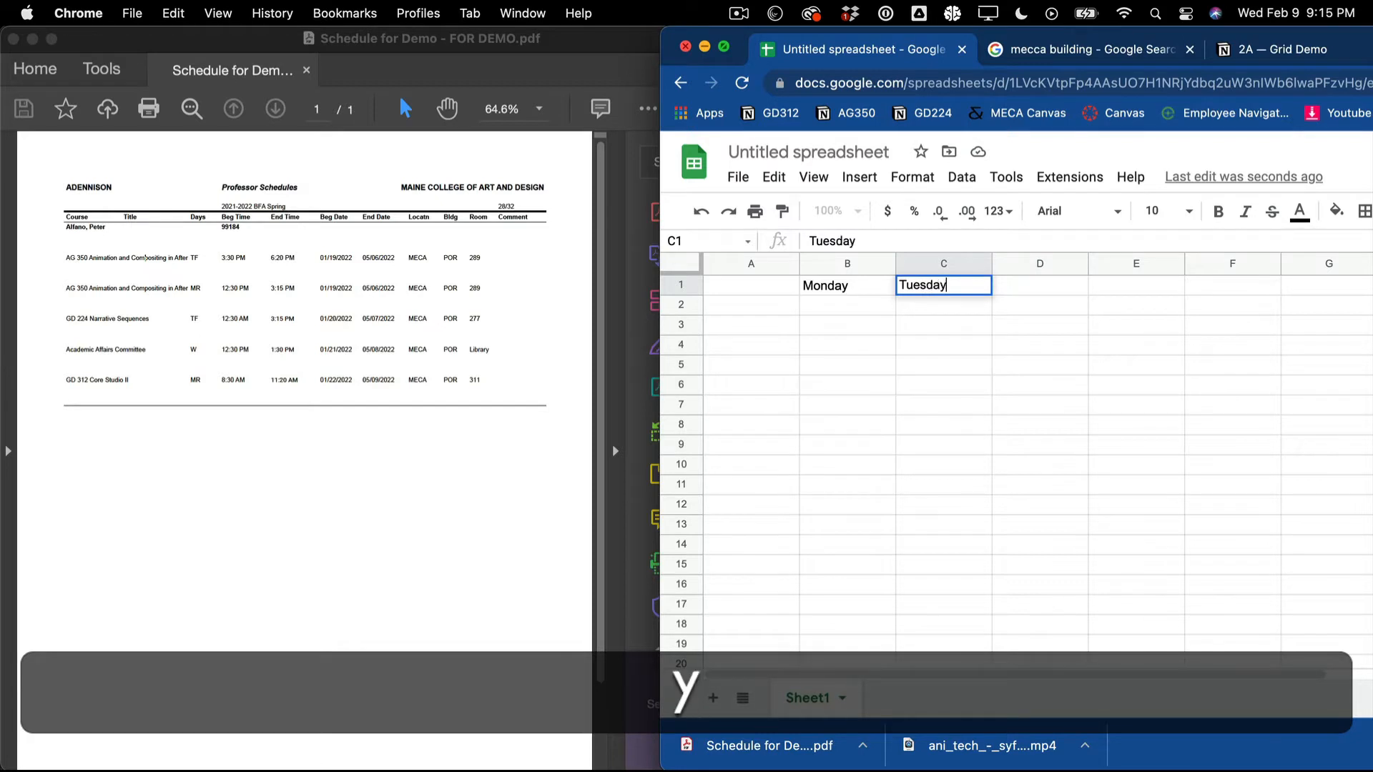
# - Enter the weekday headers Wednesday, Thursday and Friday in cells D1, E1 and F1
pyautogui.click(1051, 283)
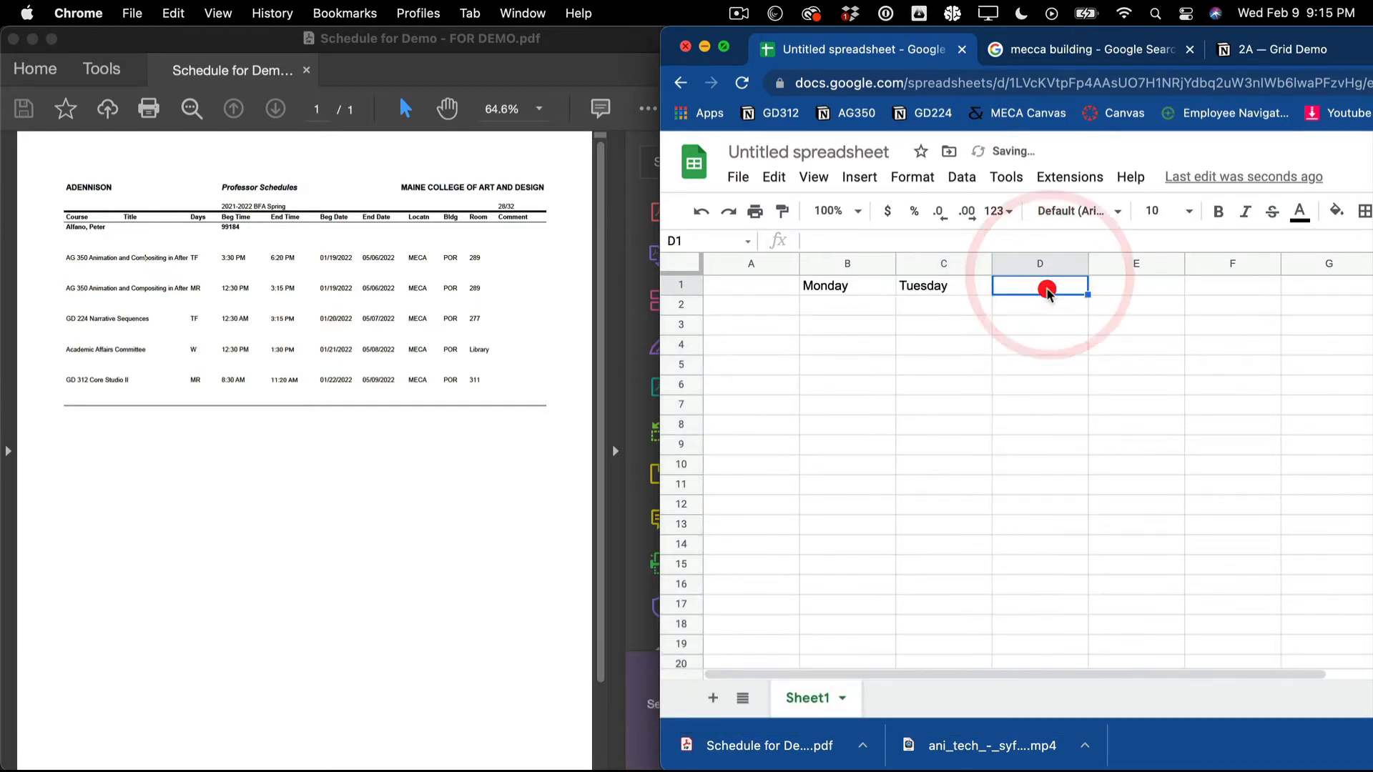
pyautogui.write('Wedne')
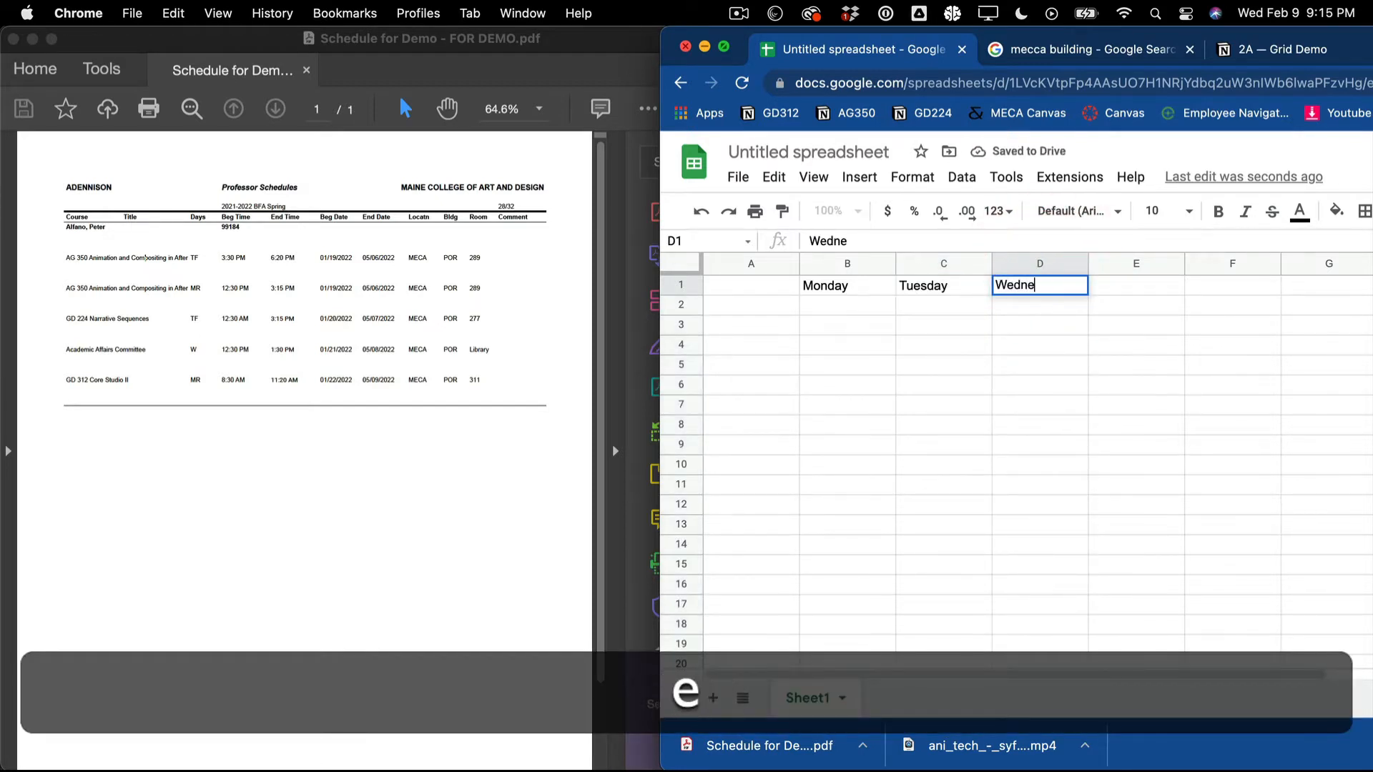
pyautogui.write('sday')
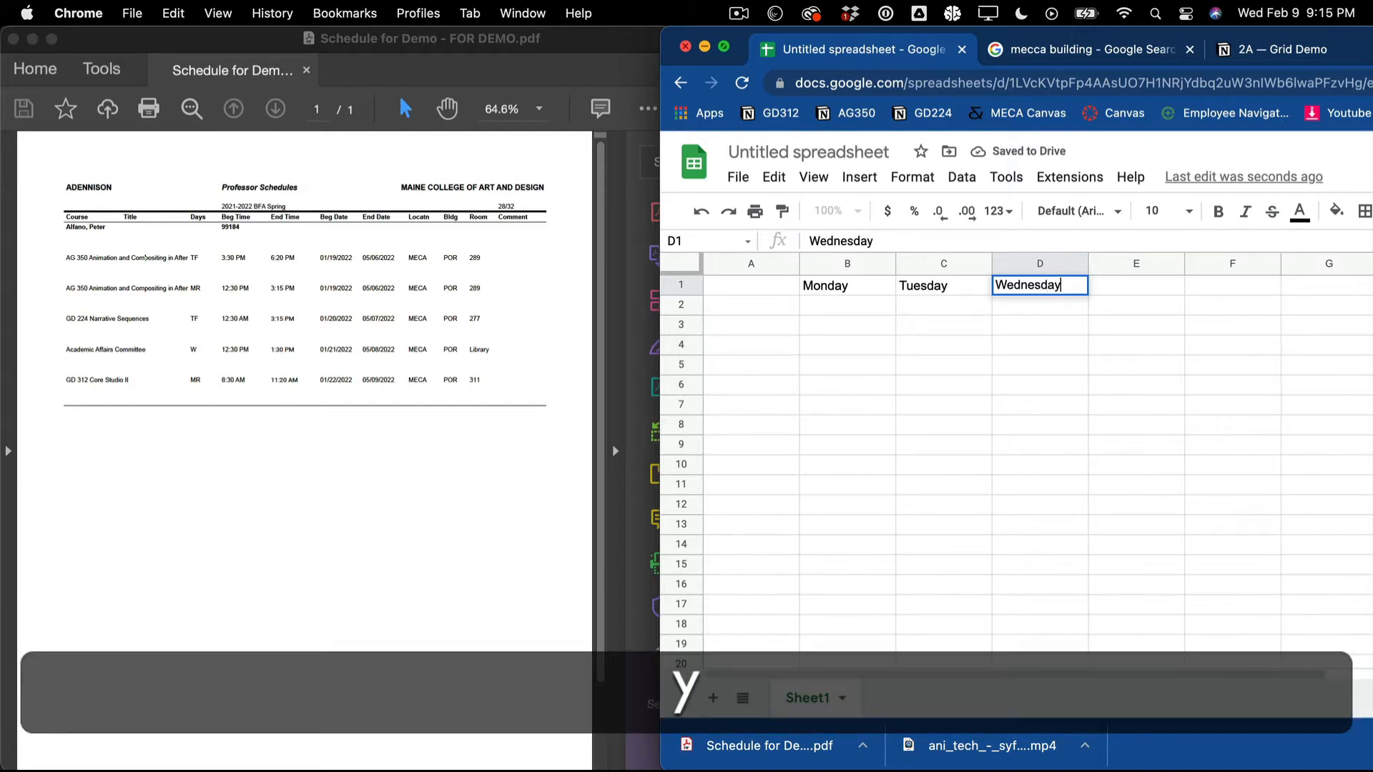
pyautogui.click(1125, 292)
pyautogui.write('Thu')
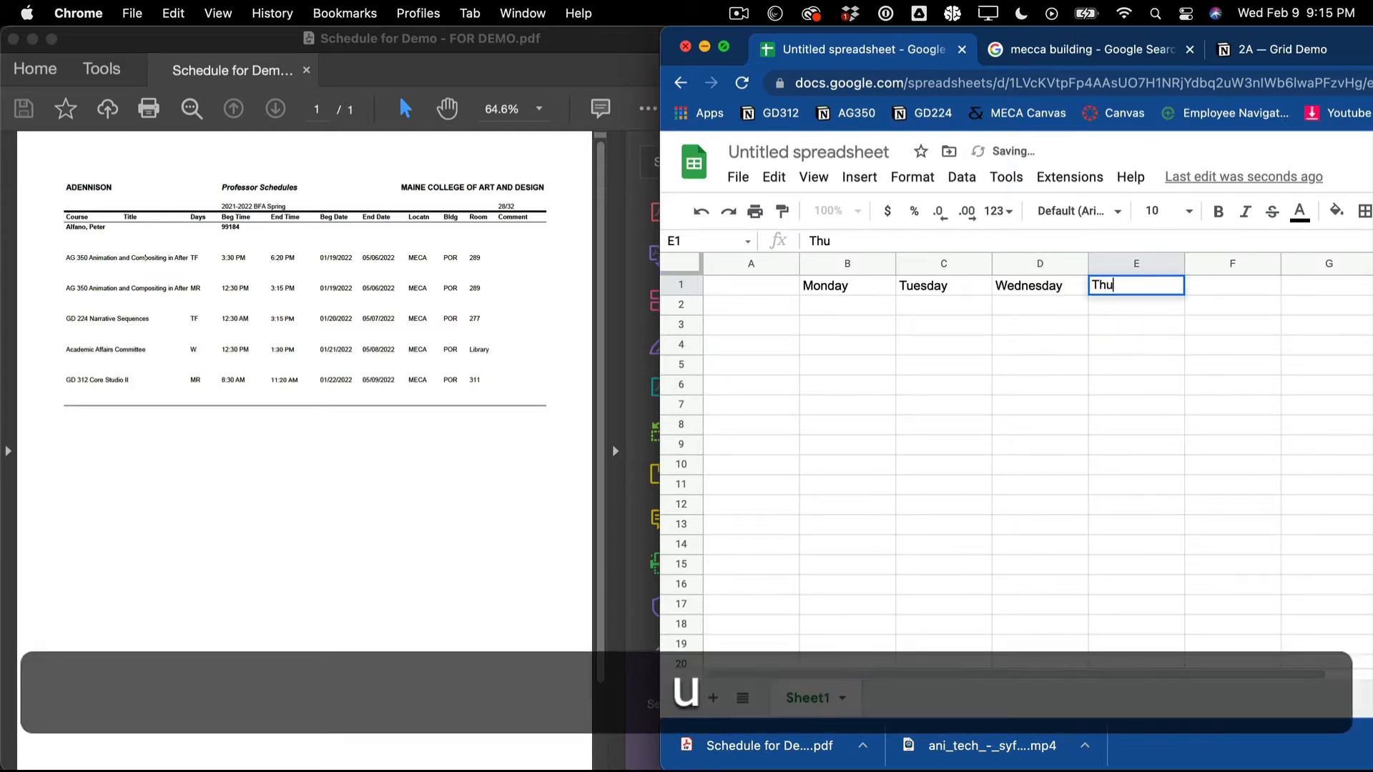
pyautogui.write('rsday')
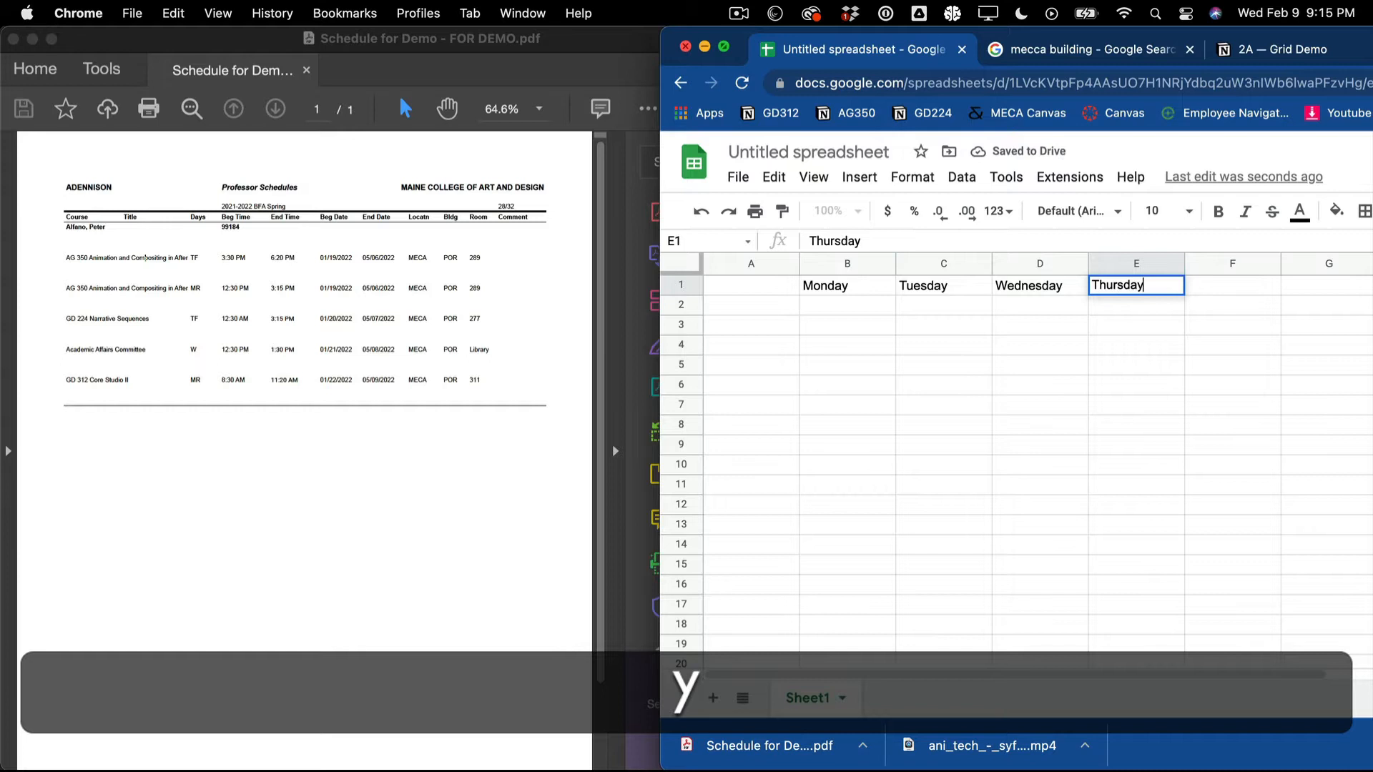
pyautogui.click(1214, 286)
pyautogui.write('Friday')
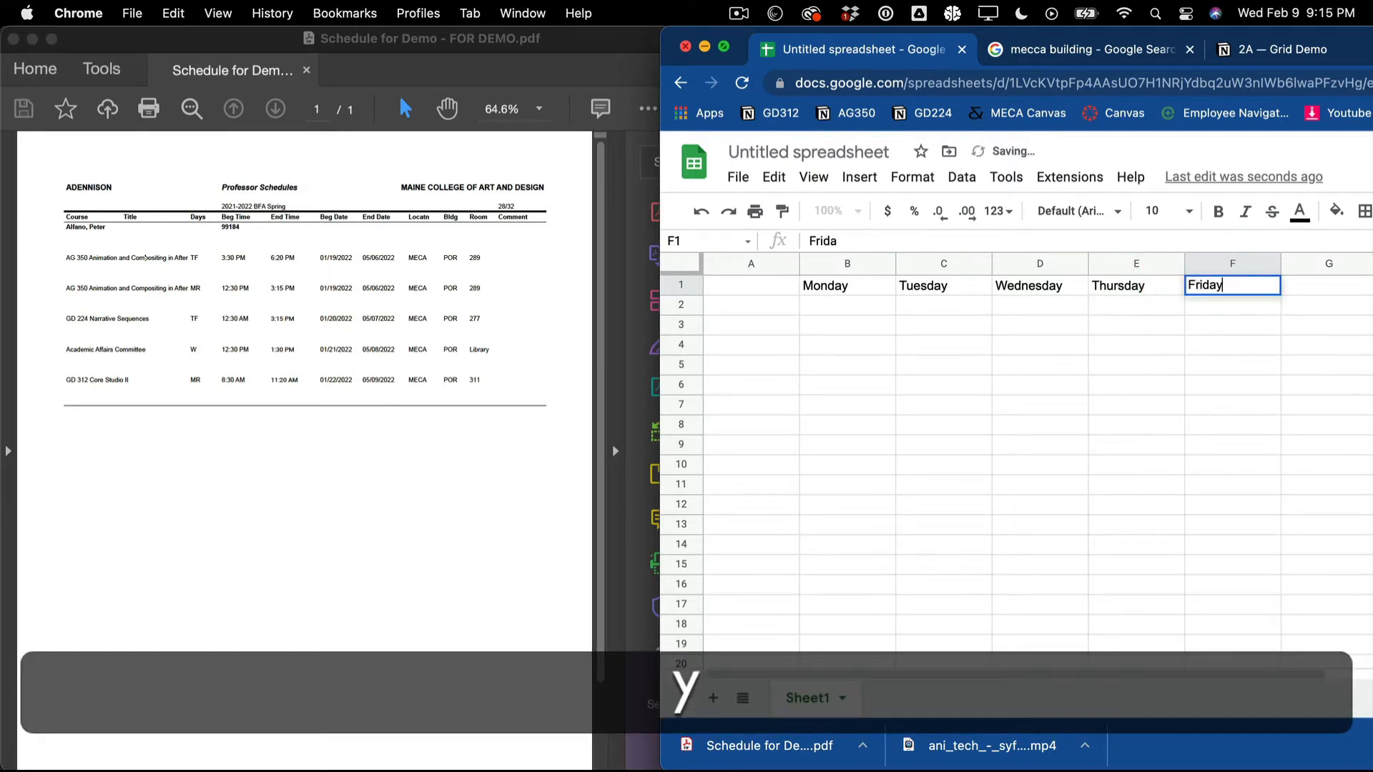
# - Enter the morning time slot "8:30 – 11:20 AM" in cell A2, with a space before AM
pyautogui.click(764, 307)
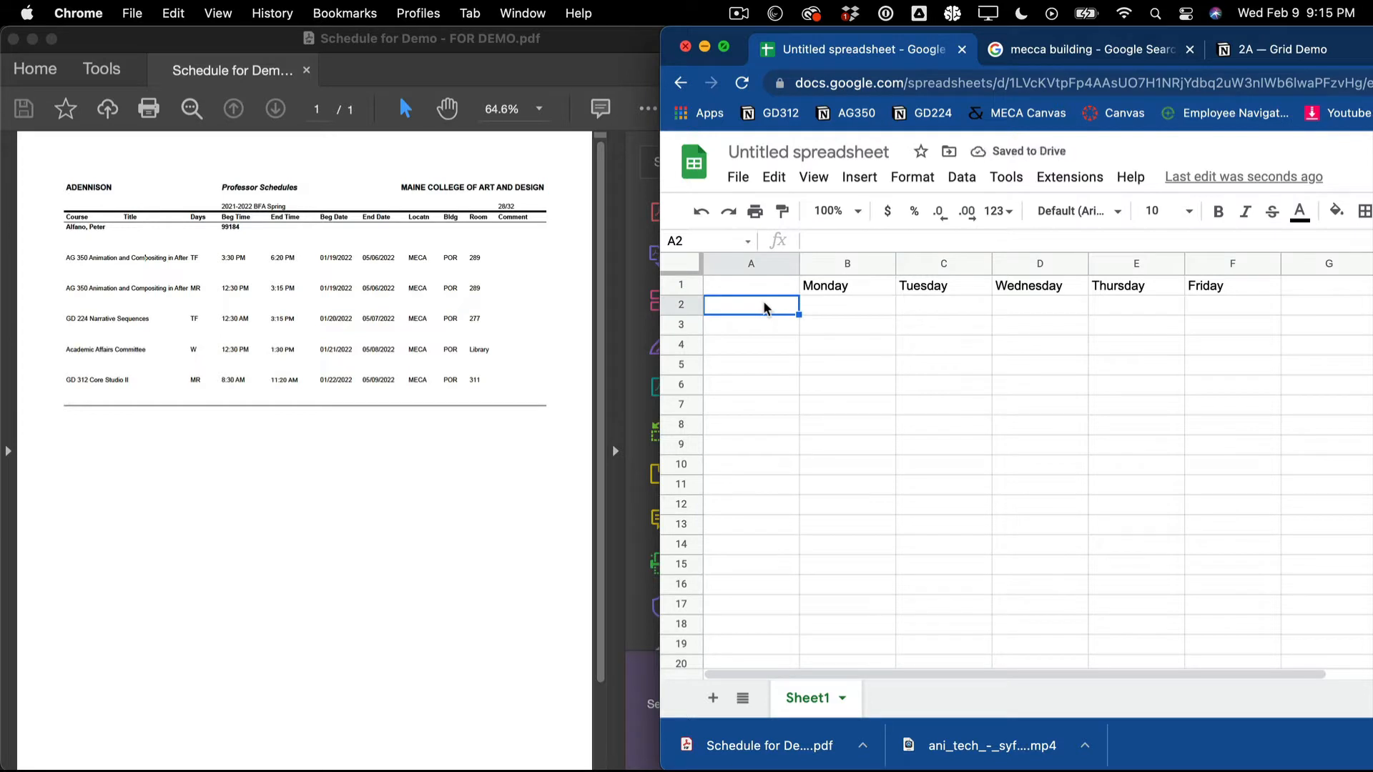
pyautogui.write('8:30')
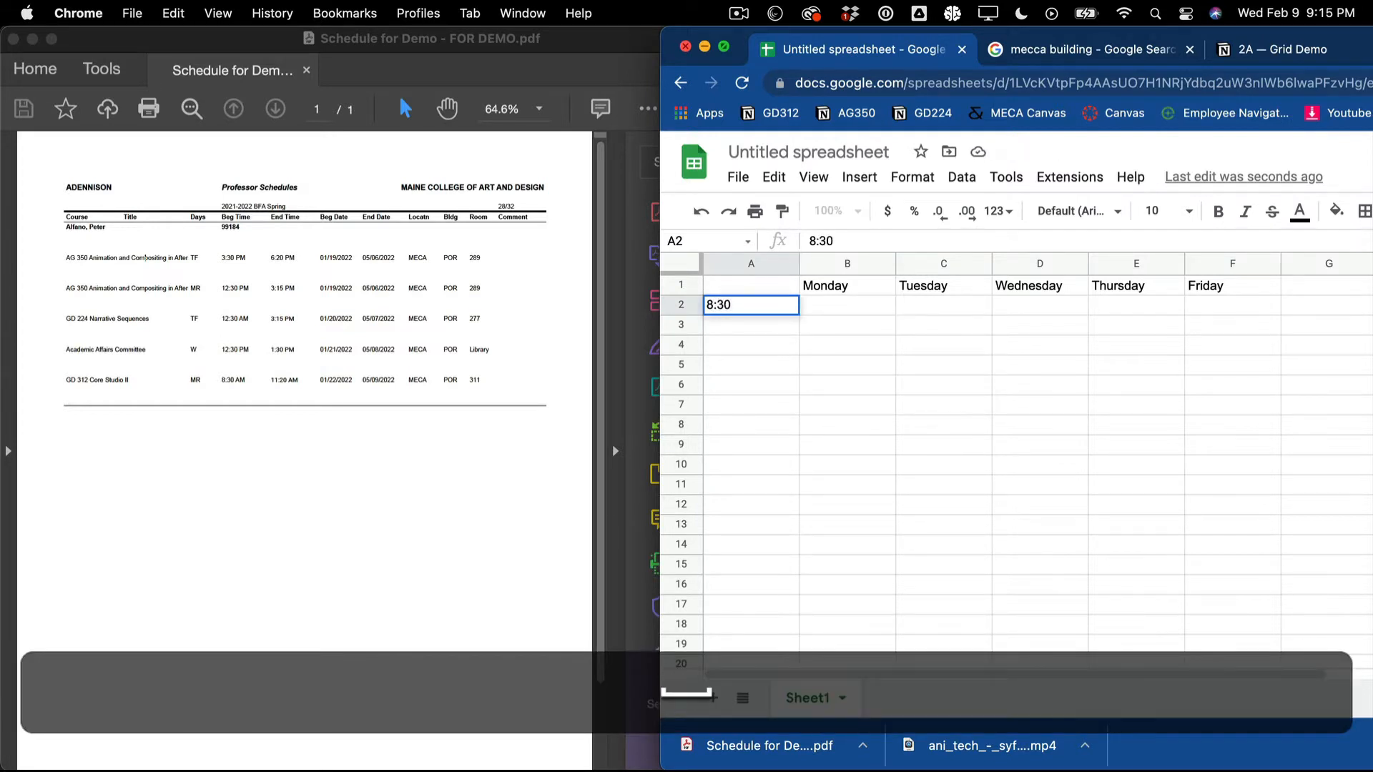
pyautogui.press('alt')
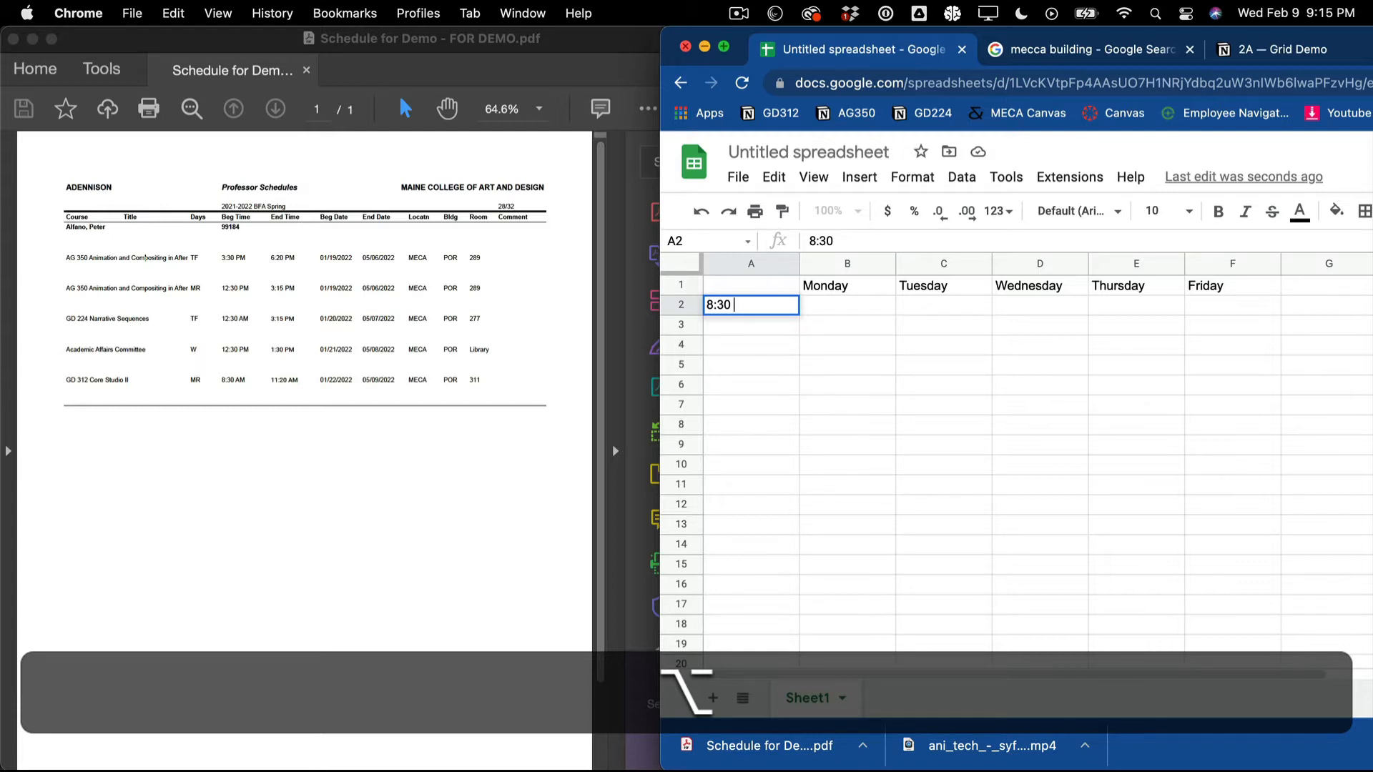
pyautogui.write('–')
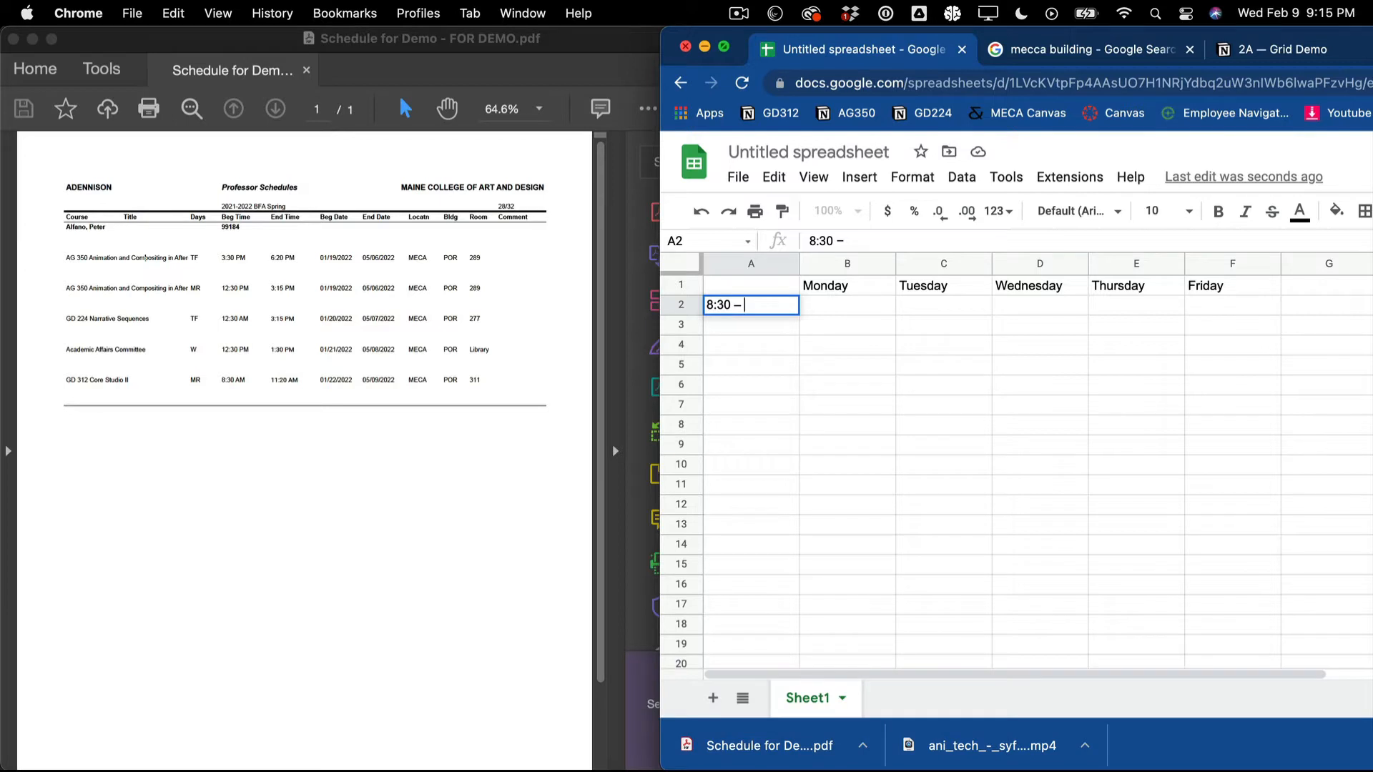
pyautogui.write(' 11:20')
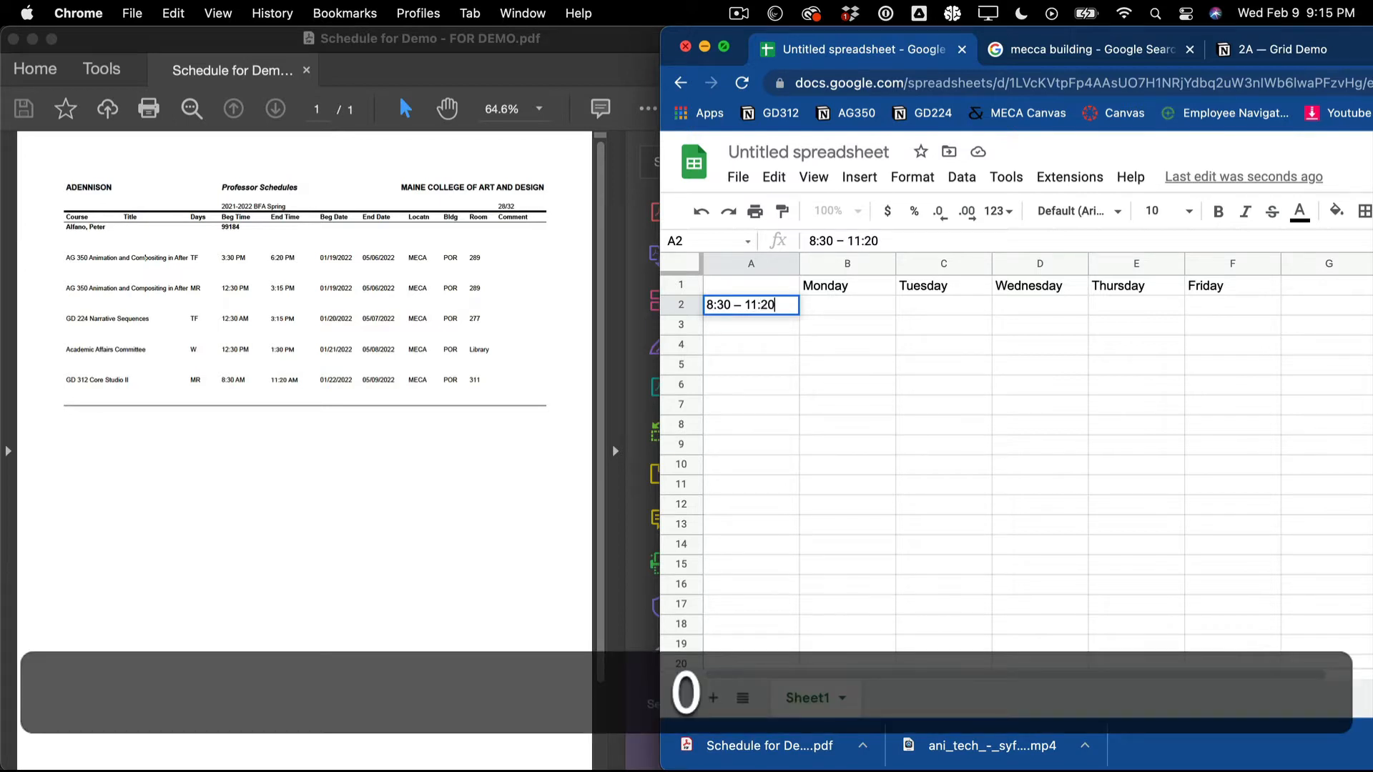
pyautogui.write('AM')
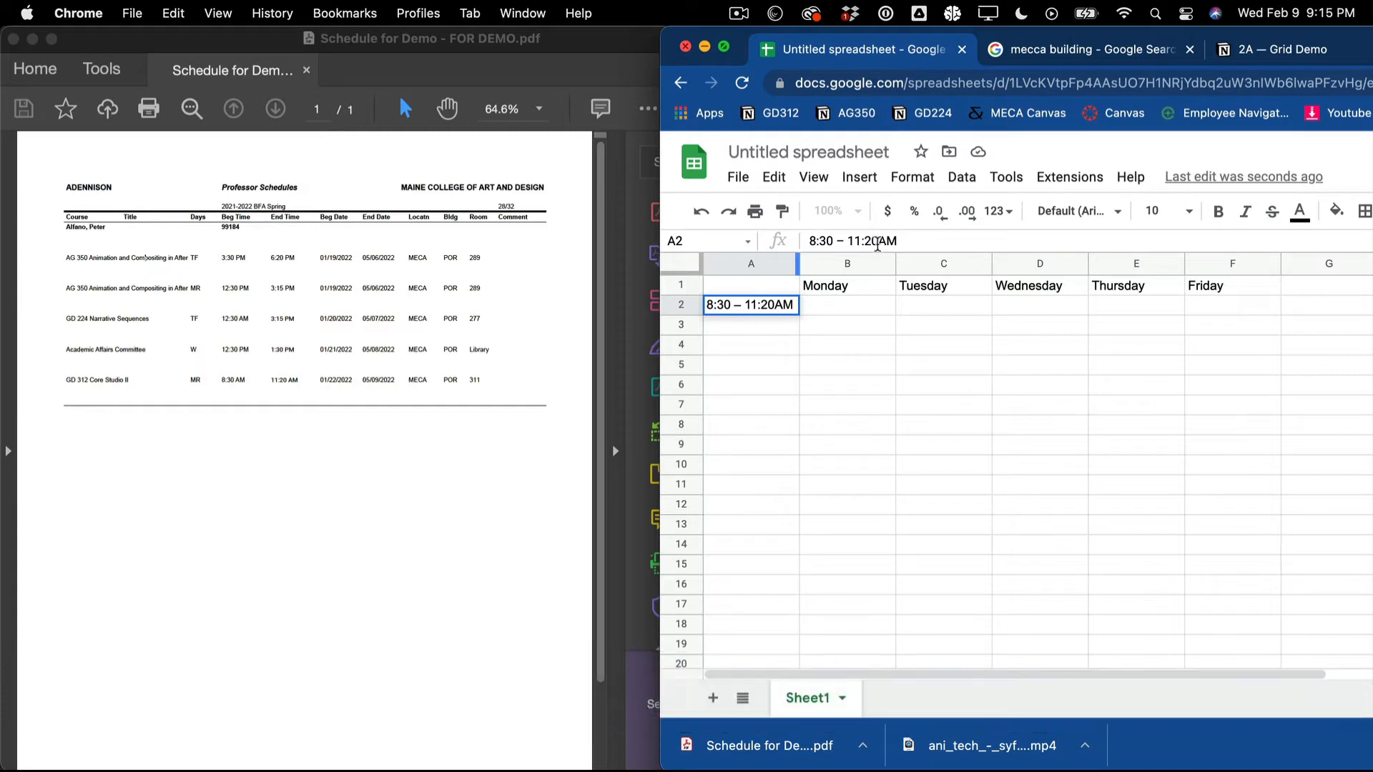
pyautogui.click(878, 244)
# - Enter the afternoon time slot "12:30 – 3:15 PM" in cell A3
pyautogui.click(725, 327)
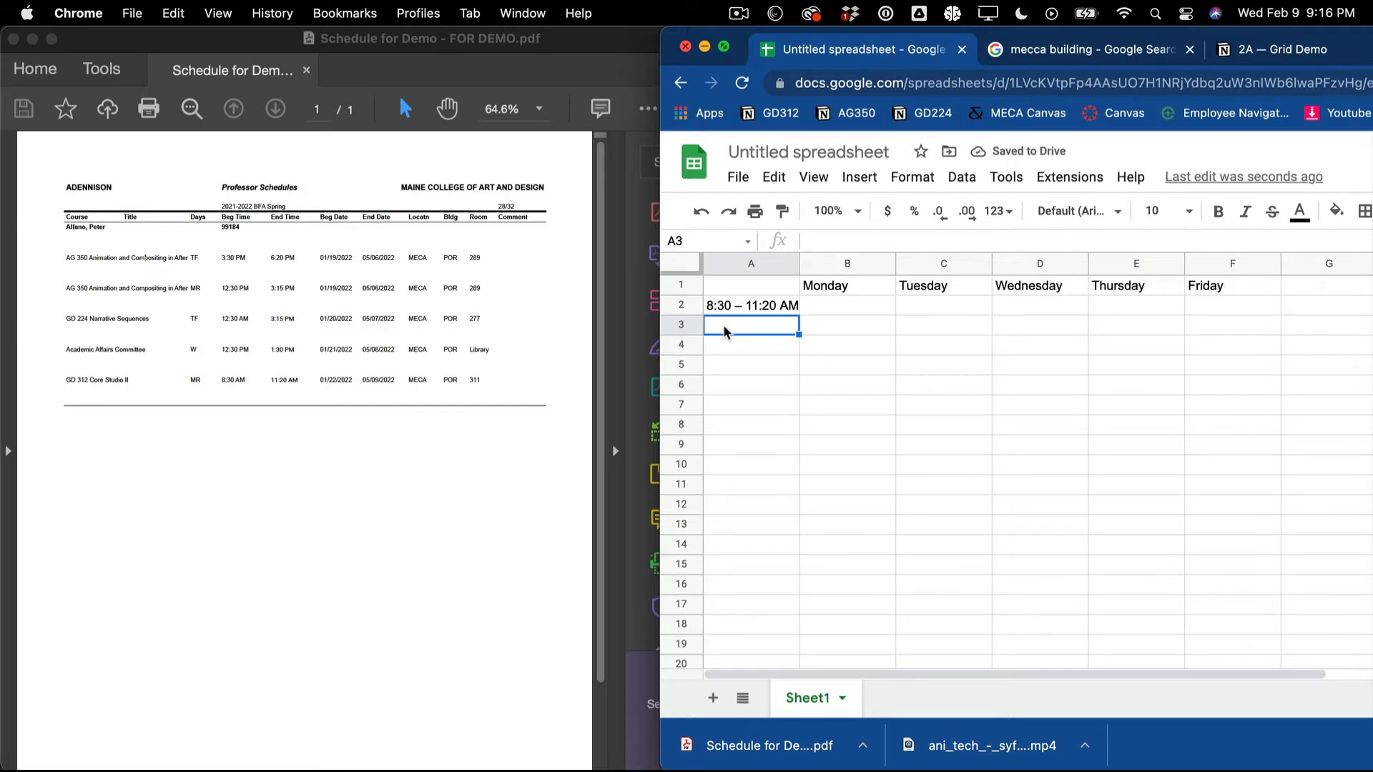
pyautogui.write('13')
pyautogui.press('BackSpace')
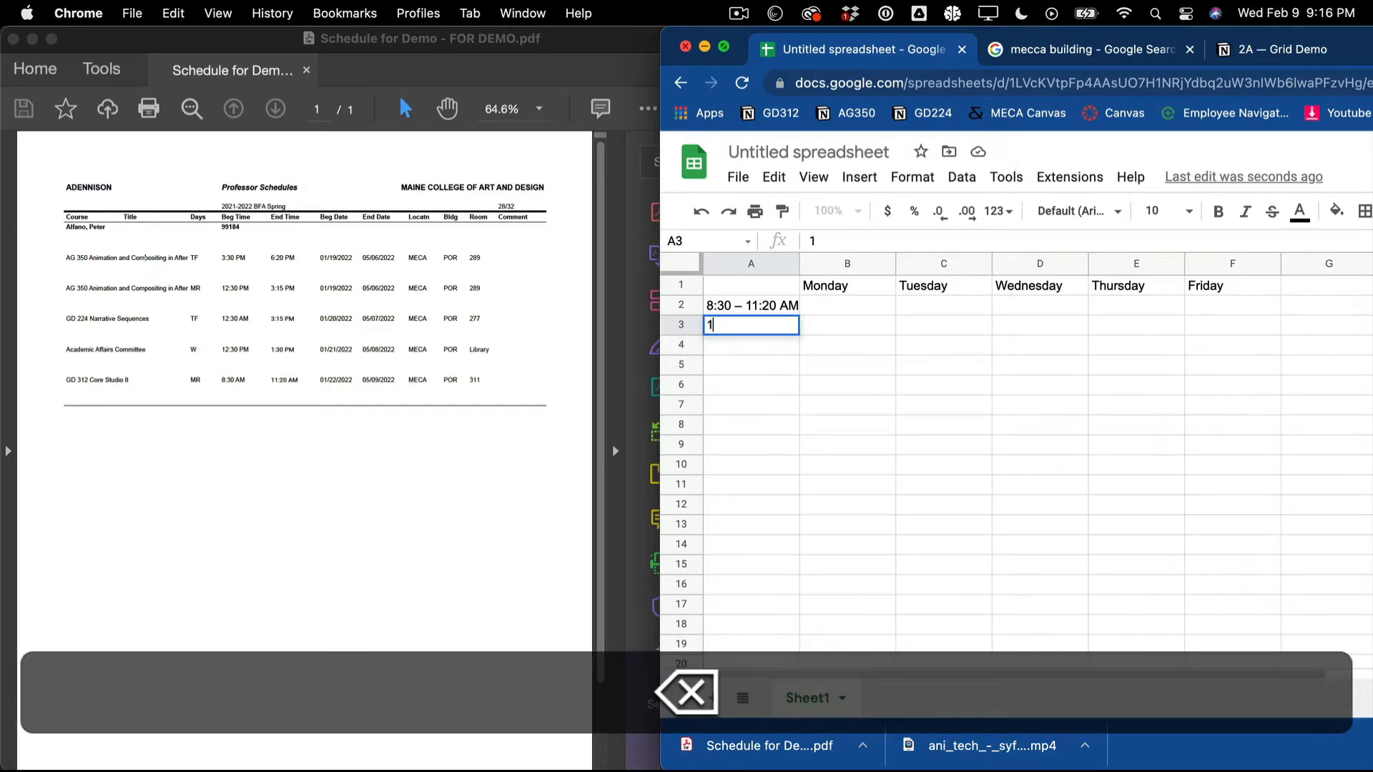
pyautogui.write('2:3')
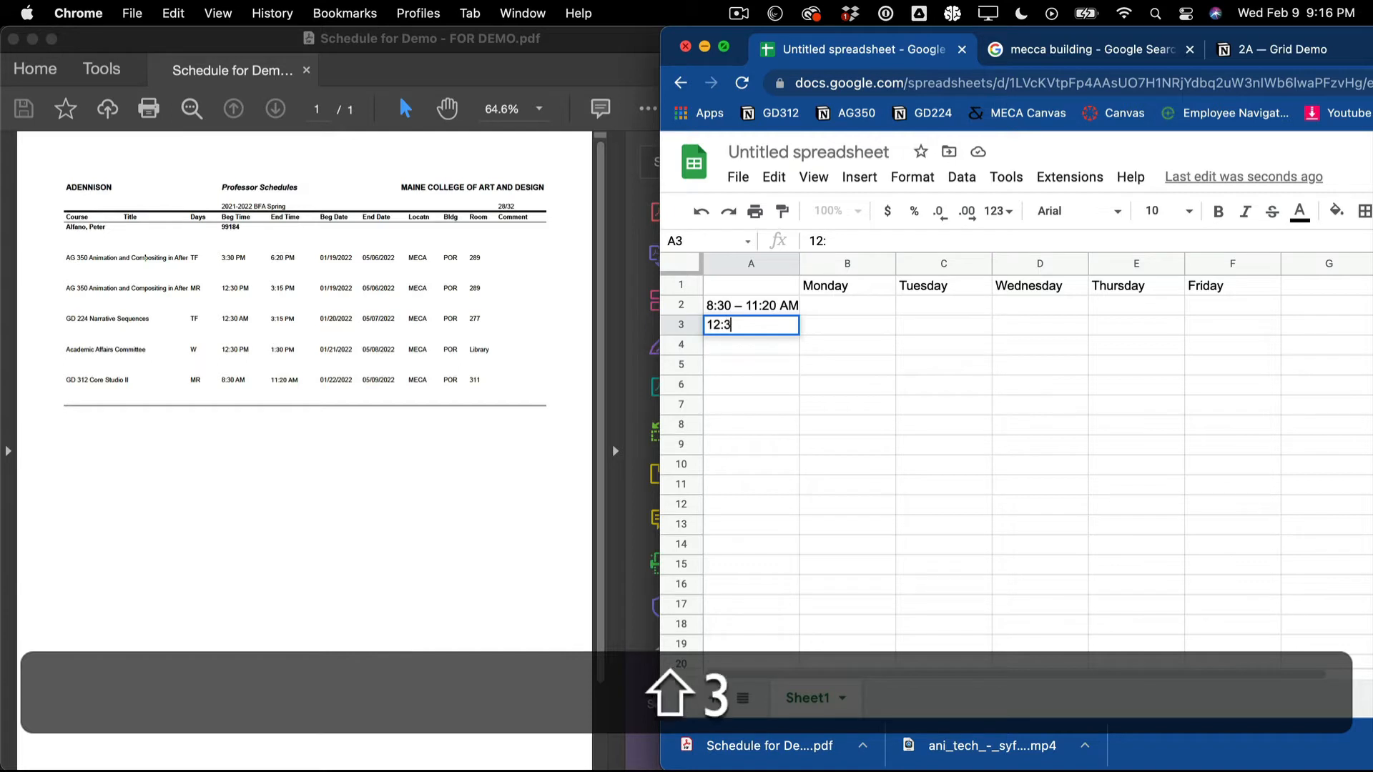
pyautogui.write('0 ')
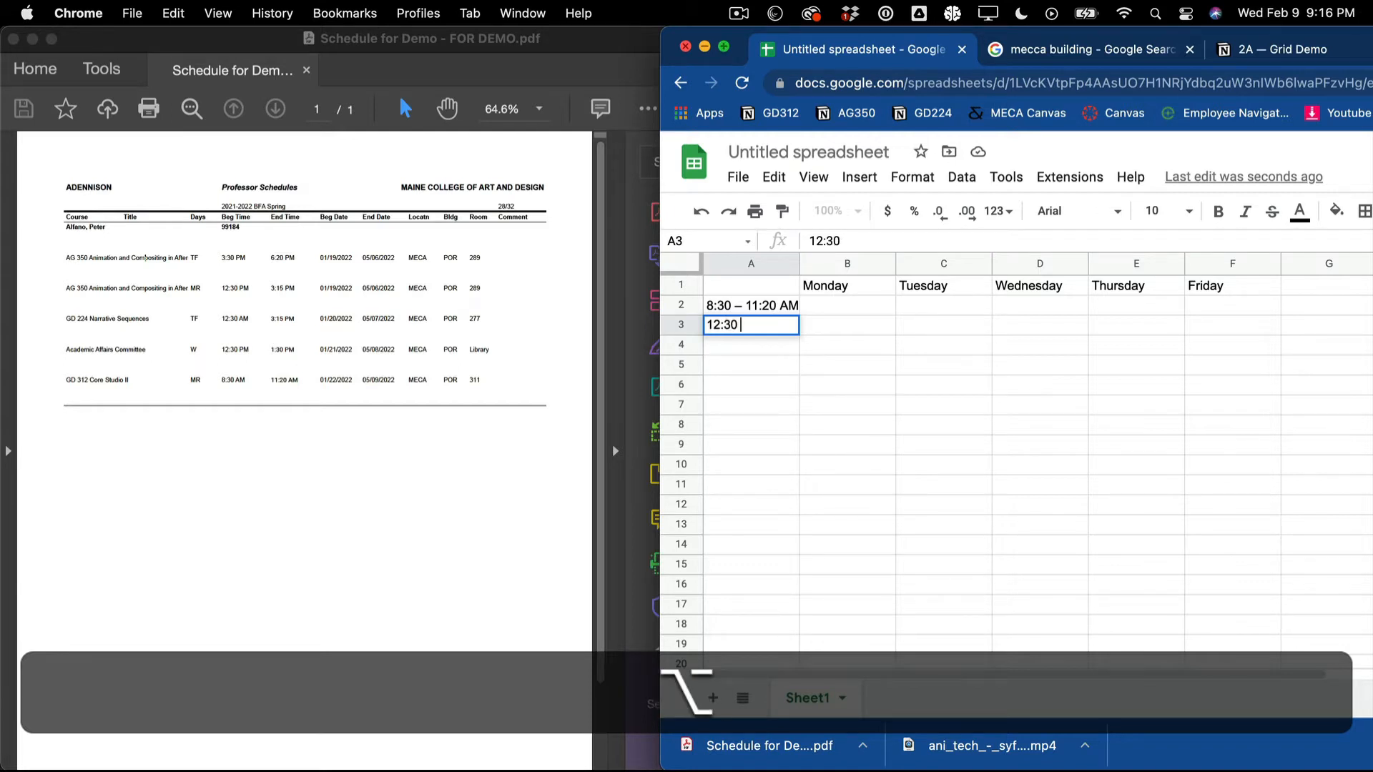
pyautogui.write('– 3')
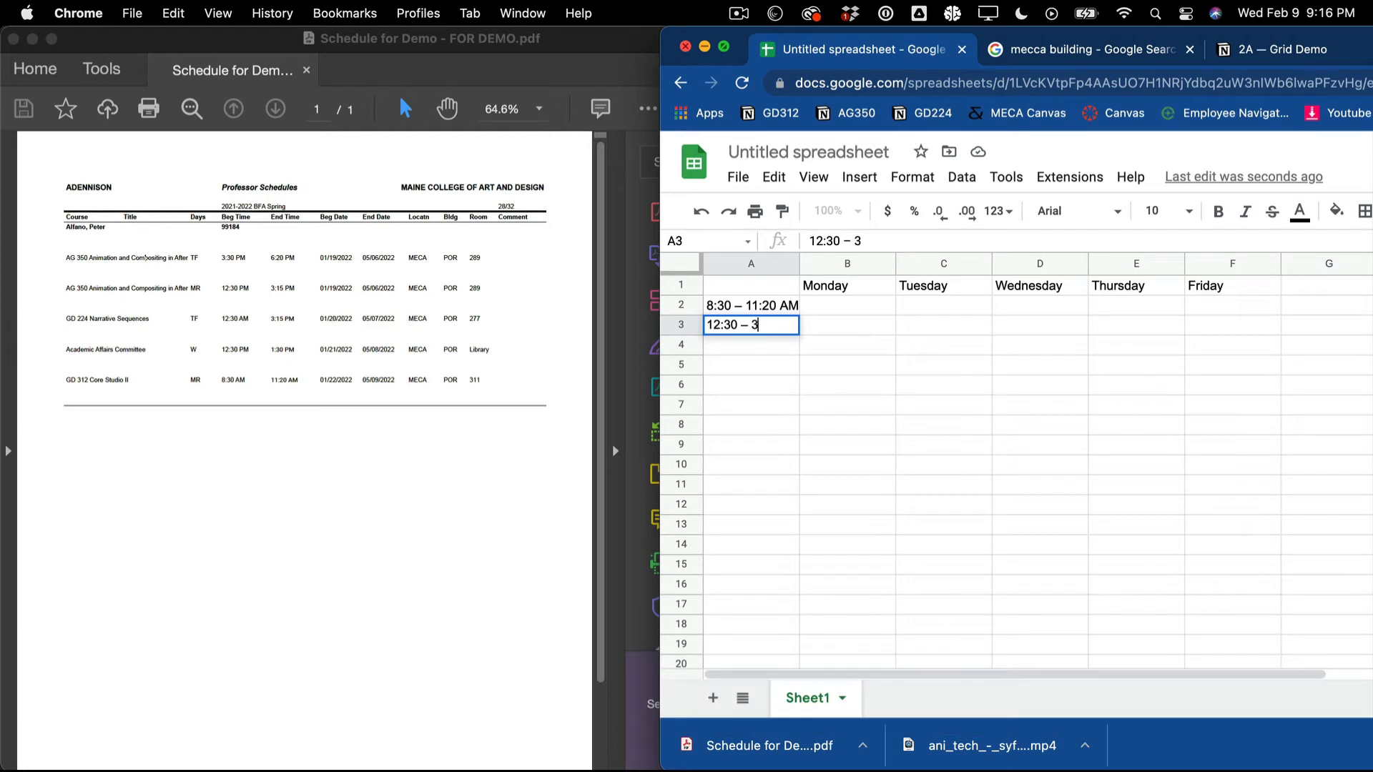
pyautogui.write(':15')
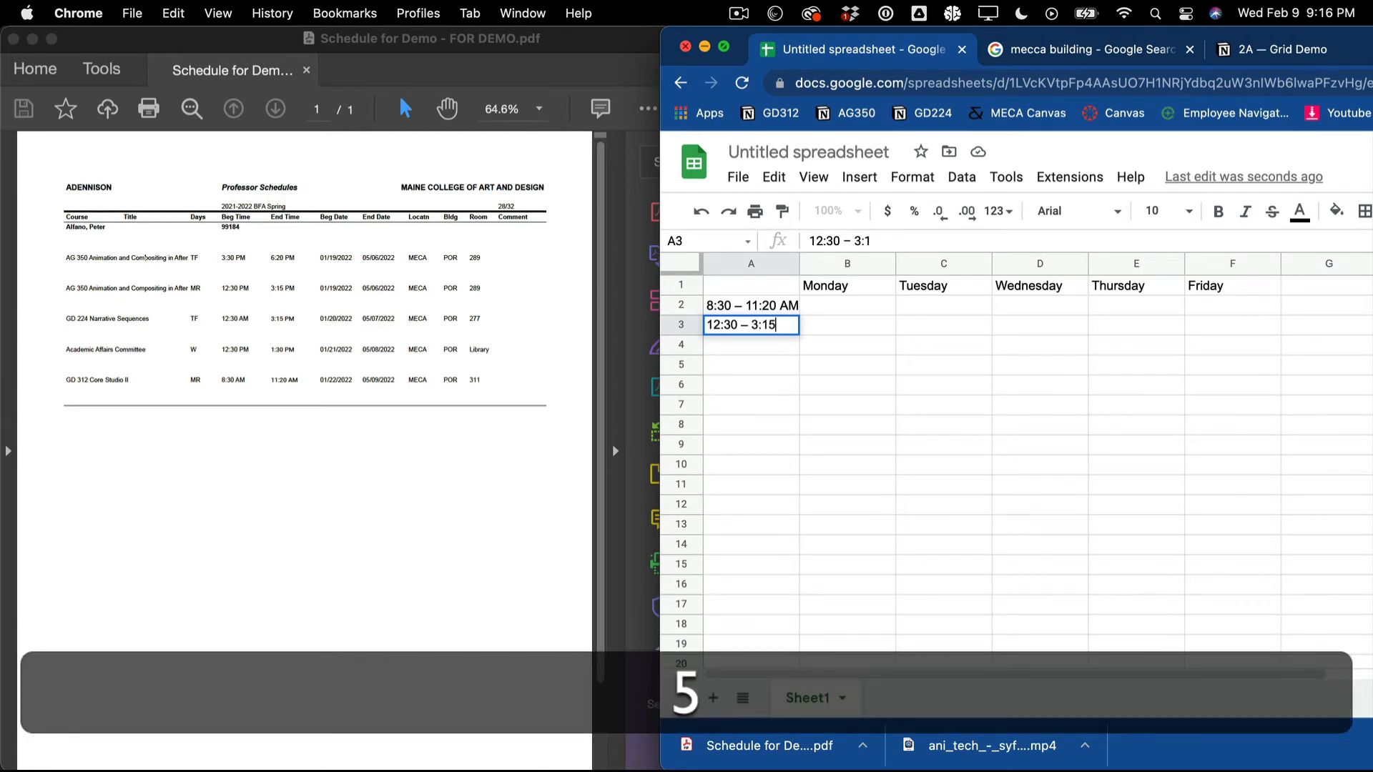
pyautogui.write(' PM')
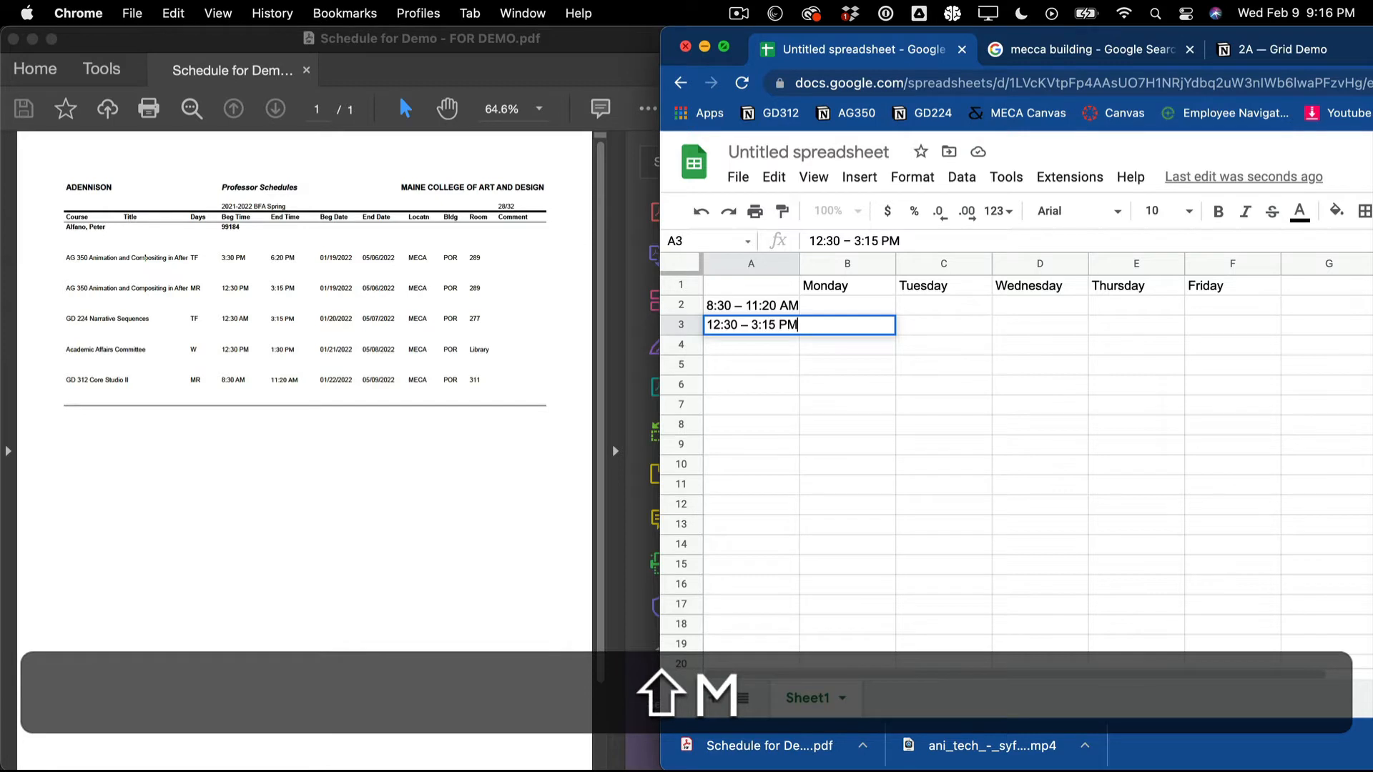
# - Complete the start times, making cell A2 "8:30 AM – 11:20 AM" and cell A3 "12:30 PM – 3:15 PM"
pyautogui.click(745, 306)
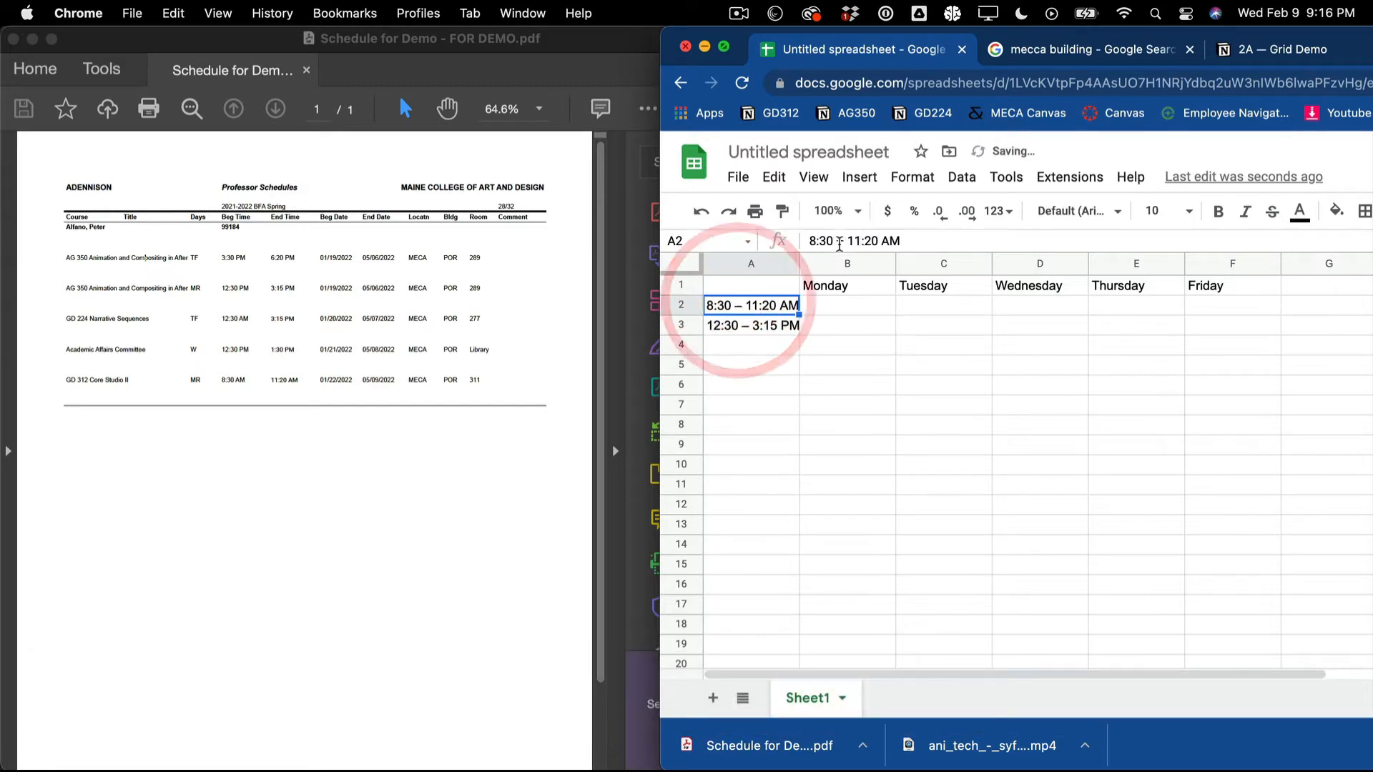
pyautogui.click(833, 241)
pyautogui.write('AM')
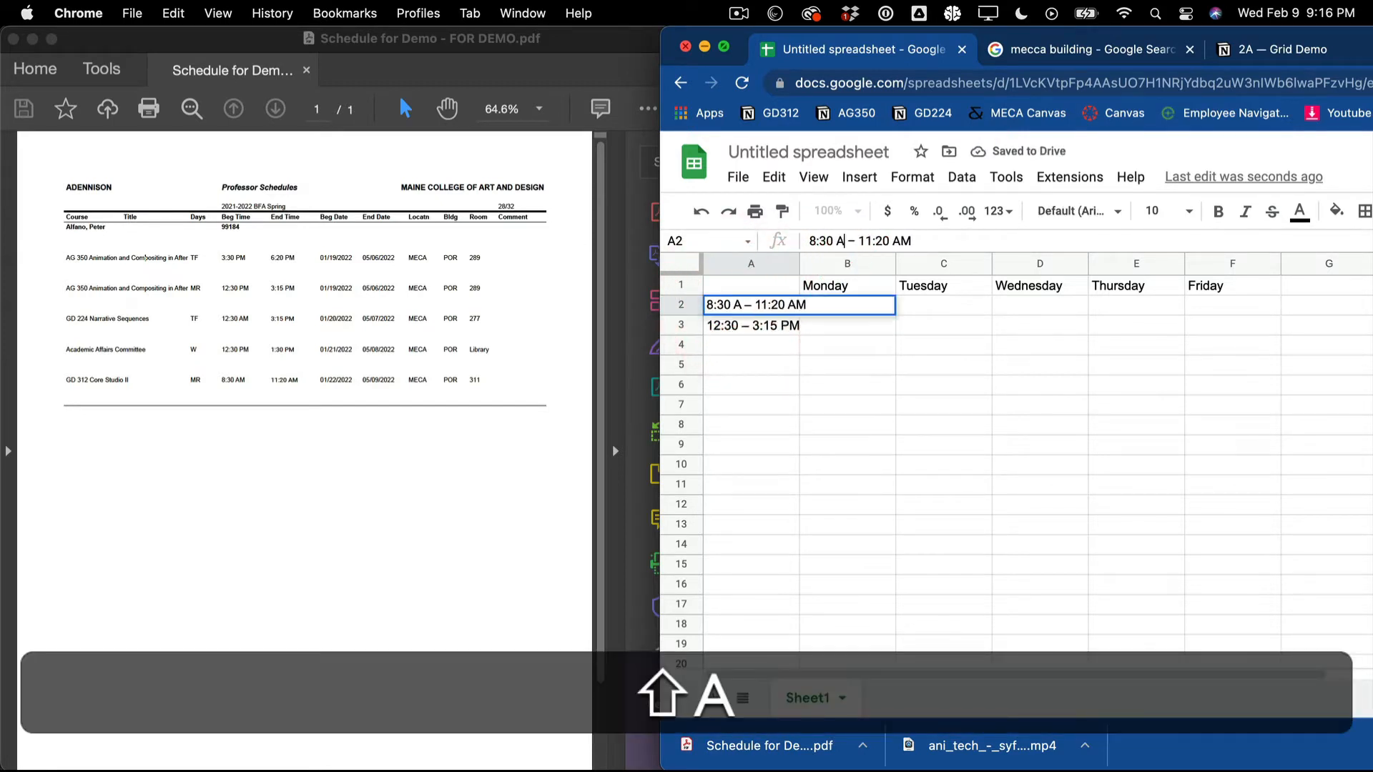
pyautogui.click(763, 327)
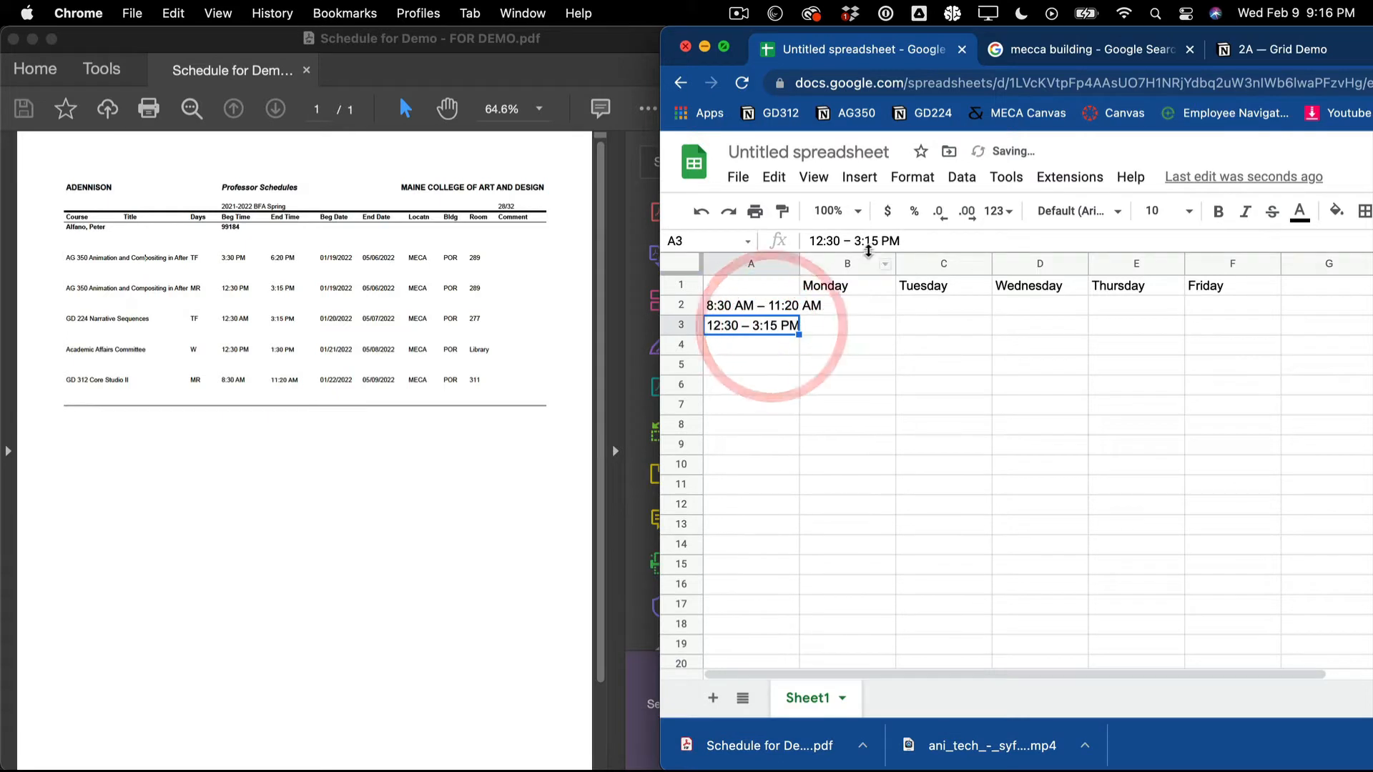
pyautogui.click(842, 240)
pyautogui.write('PM')
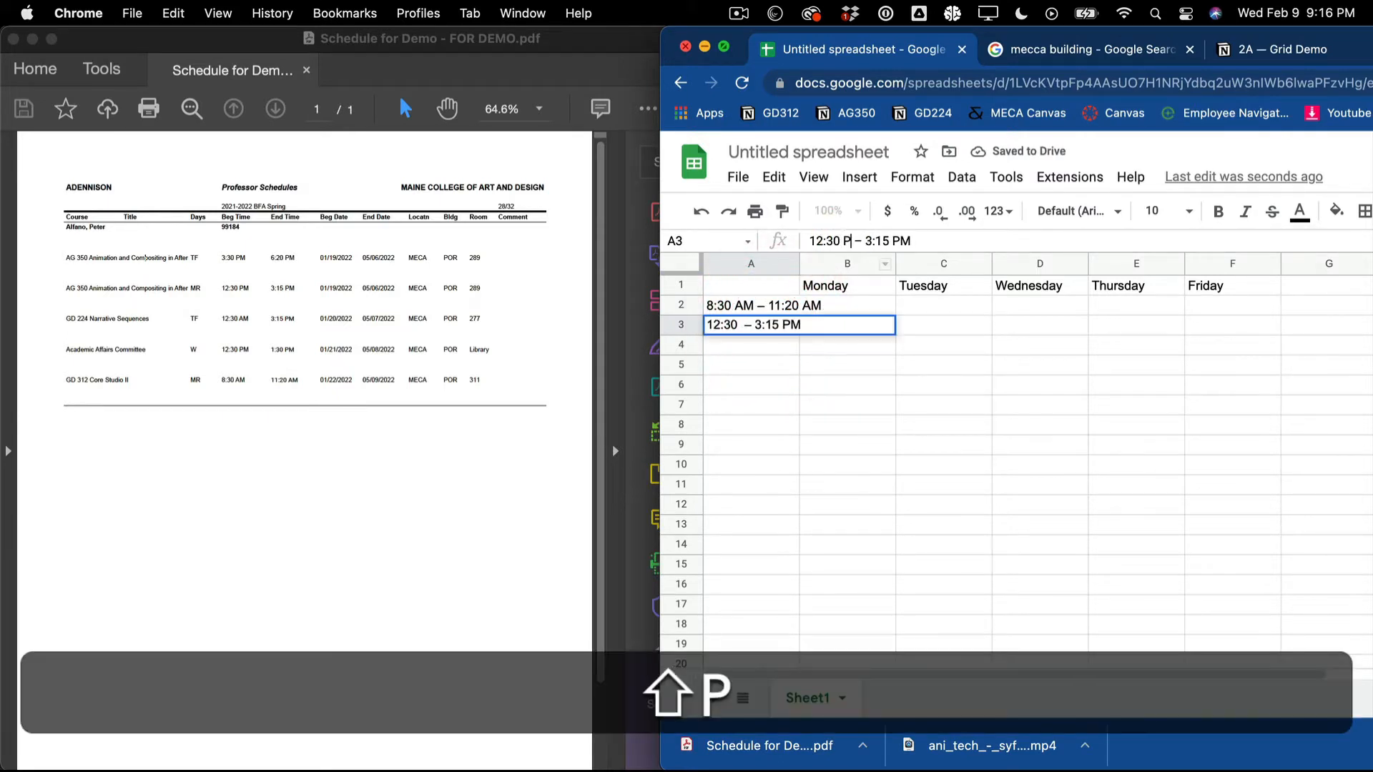
# - Enter the time slot "3:30 PM – 6:20 PM" in cell A4 and widen column A to fit the time slots
pyautogui.click(775, 347)
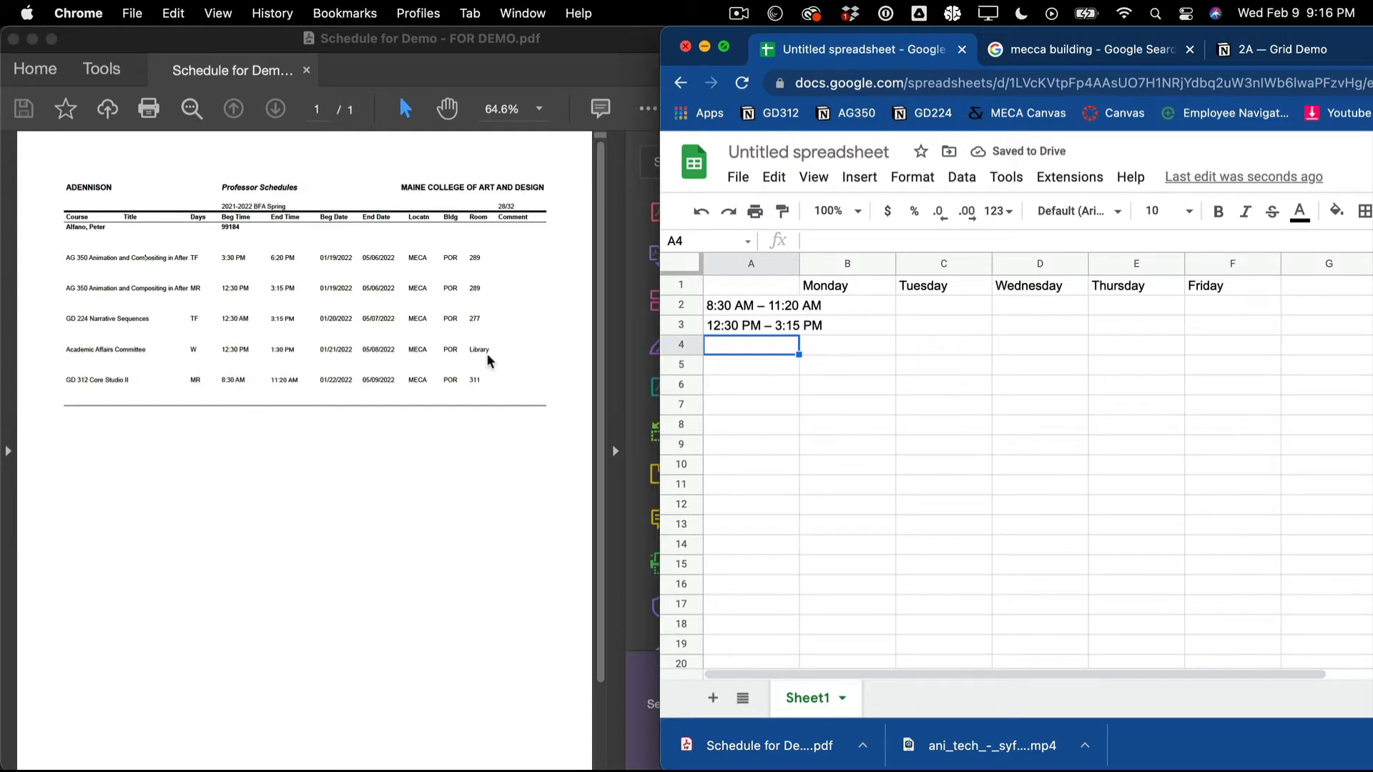
pyautogui.write('3')
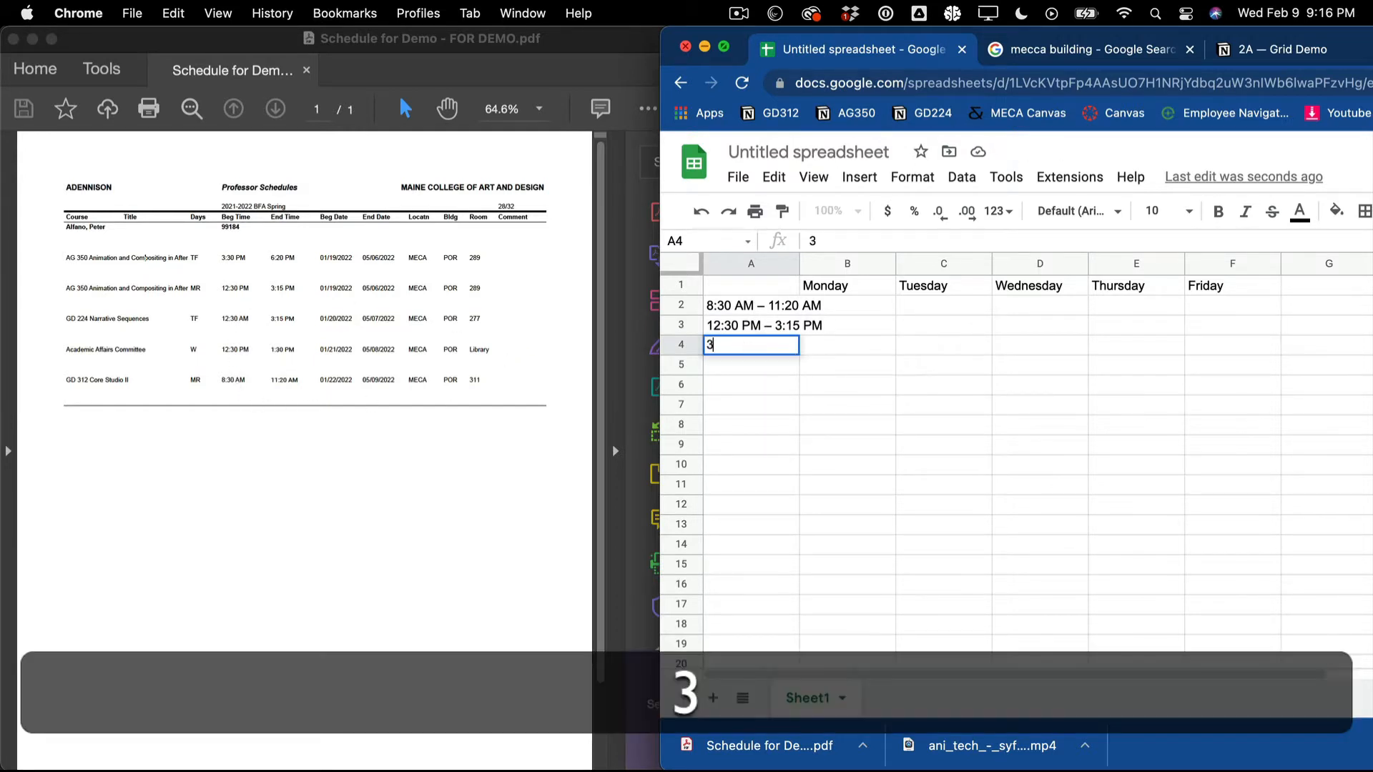
pyautogui.write(':30 ')
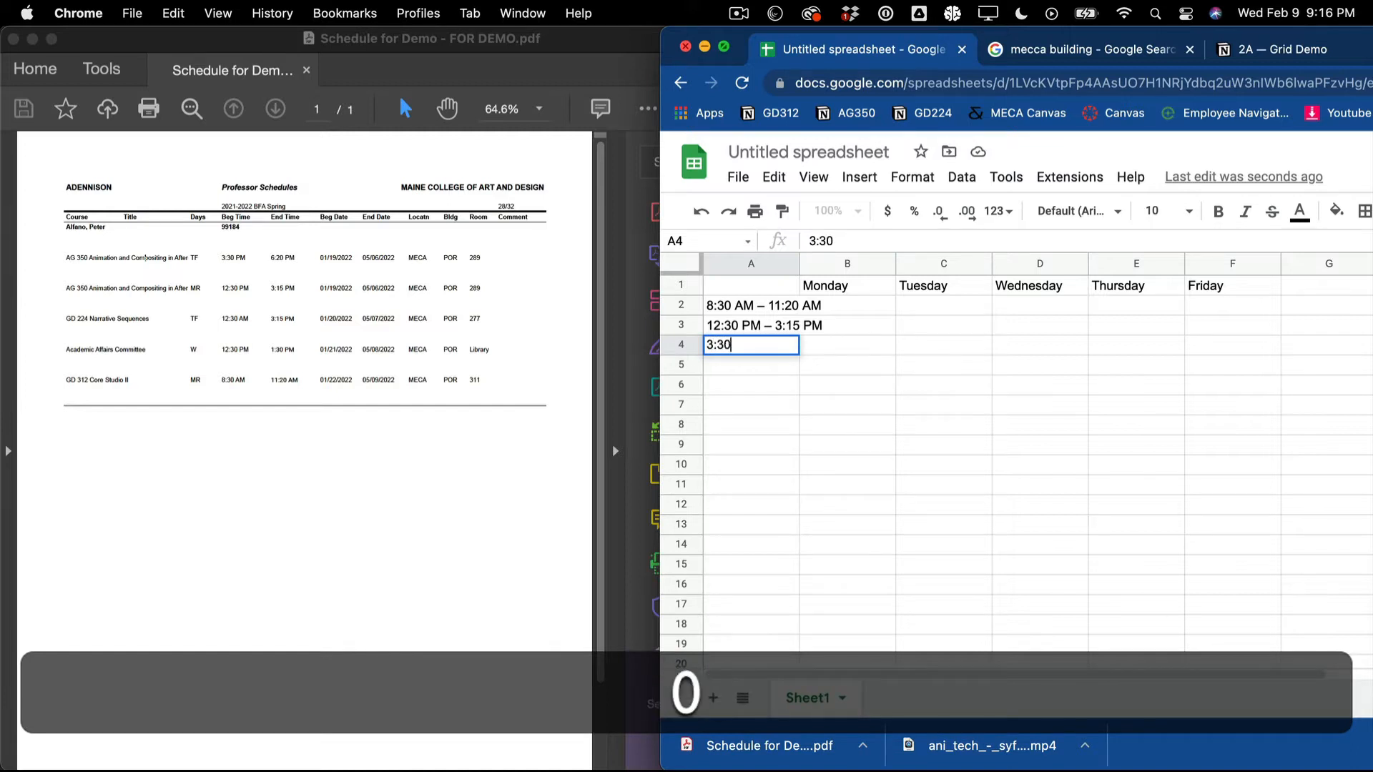
pyautogui.write('PM – ')
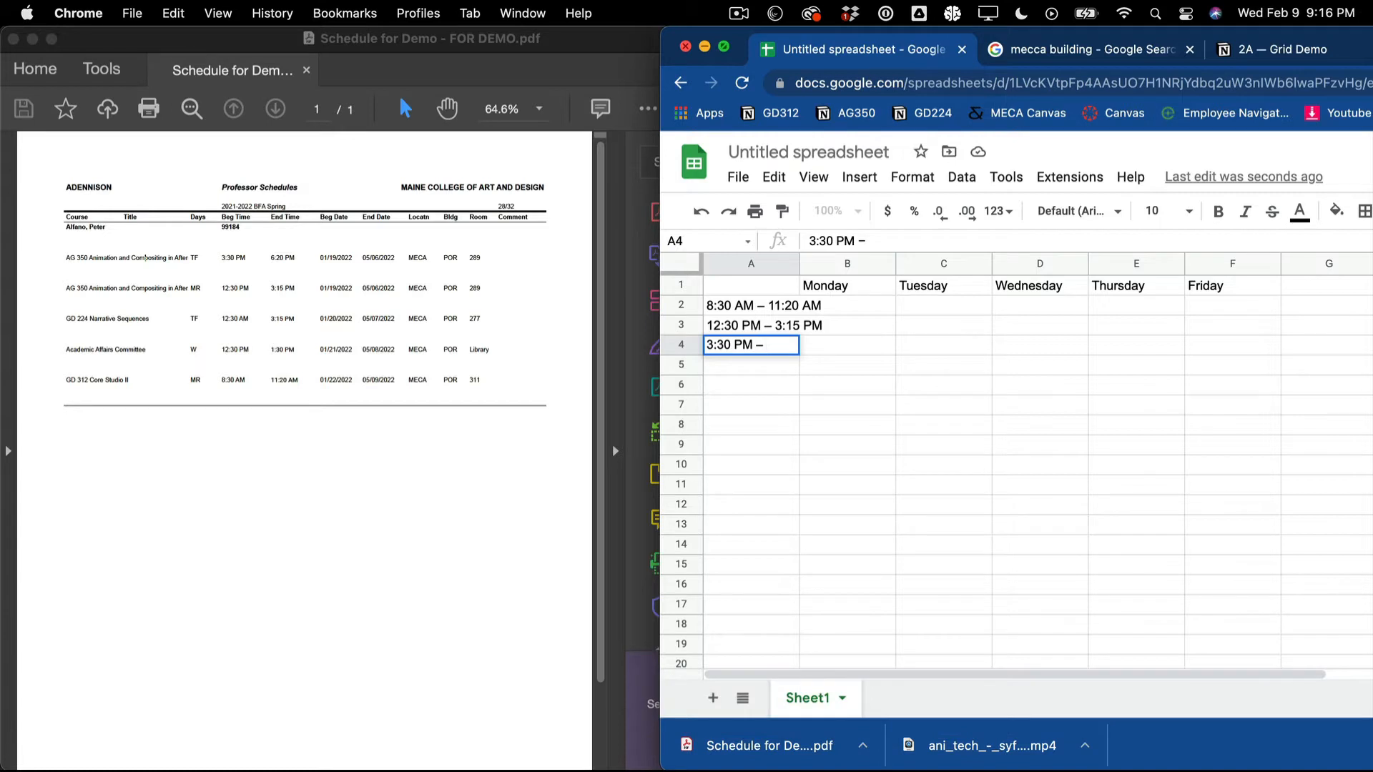
pyautogui.write('6:20')
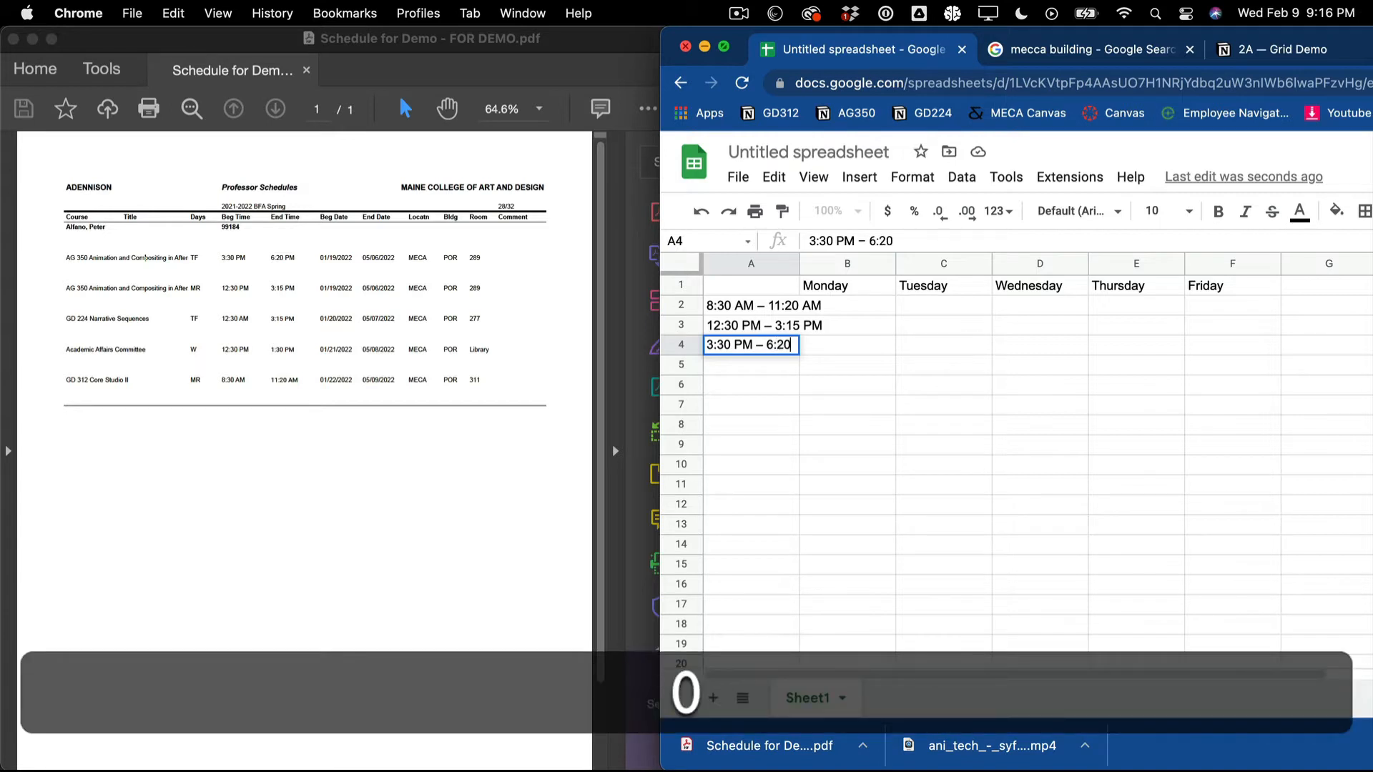
pyautogui.write(' PM')
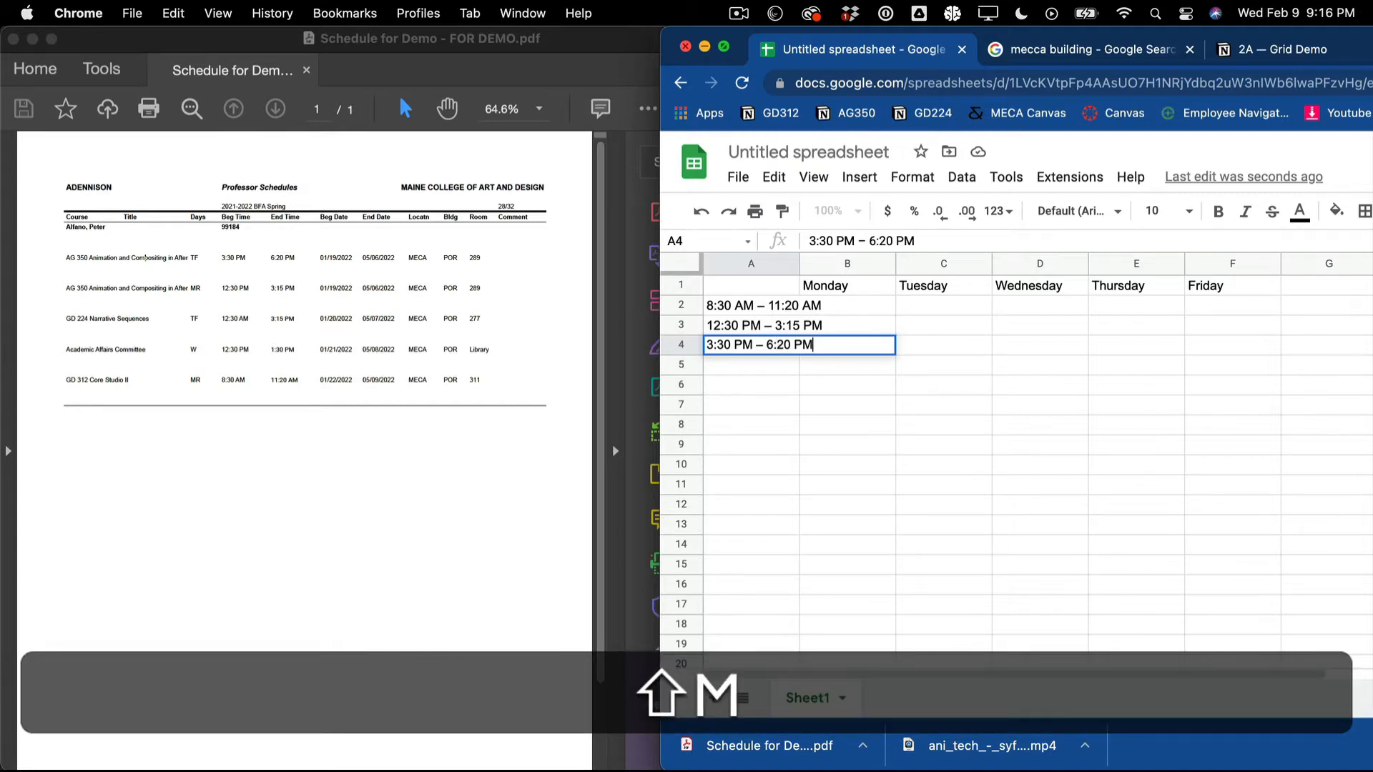
pyautogui.click(732, 383)
pyautogui.moveTo(799, 264); pyautogui.dragTo(862, 262)
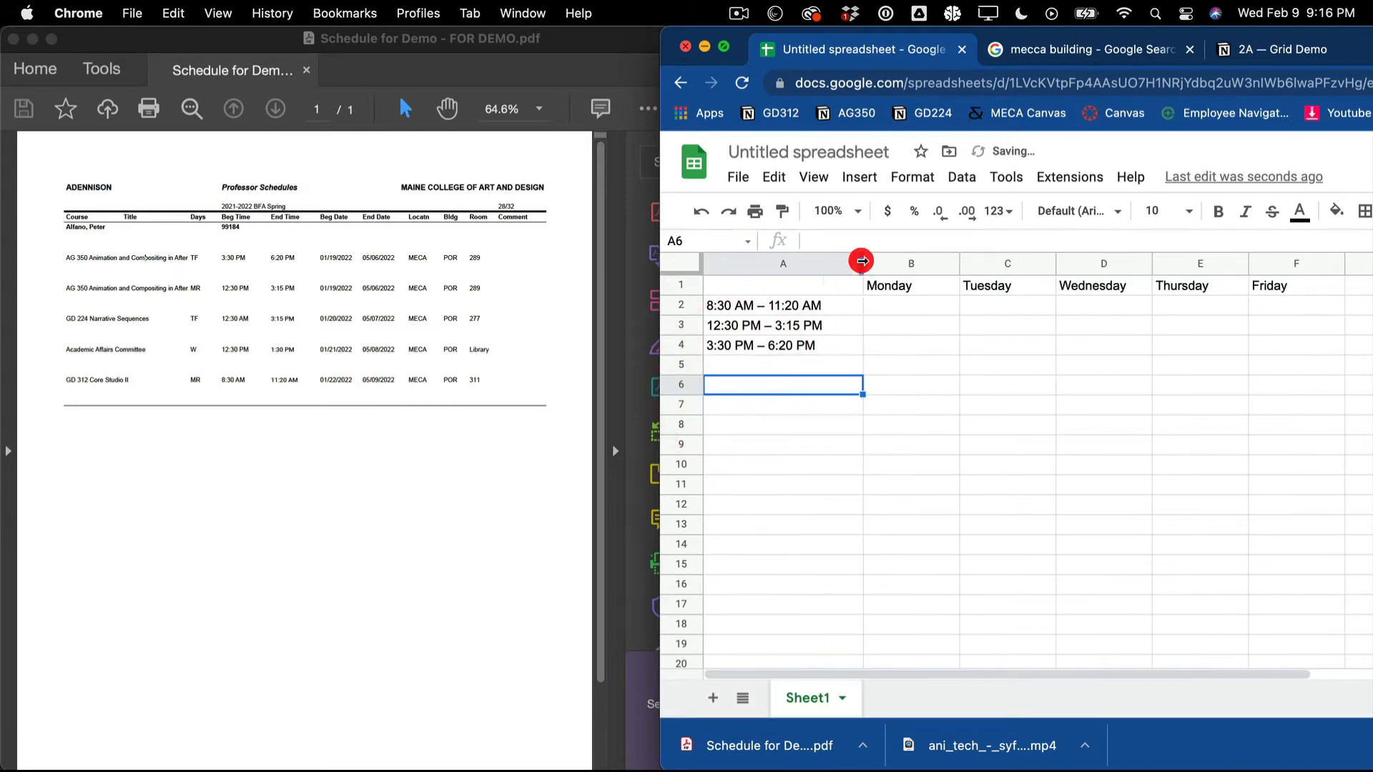
pyautogui.click(1030, 389)
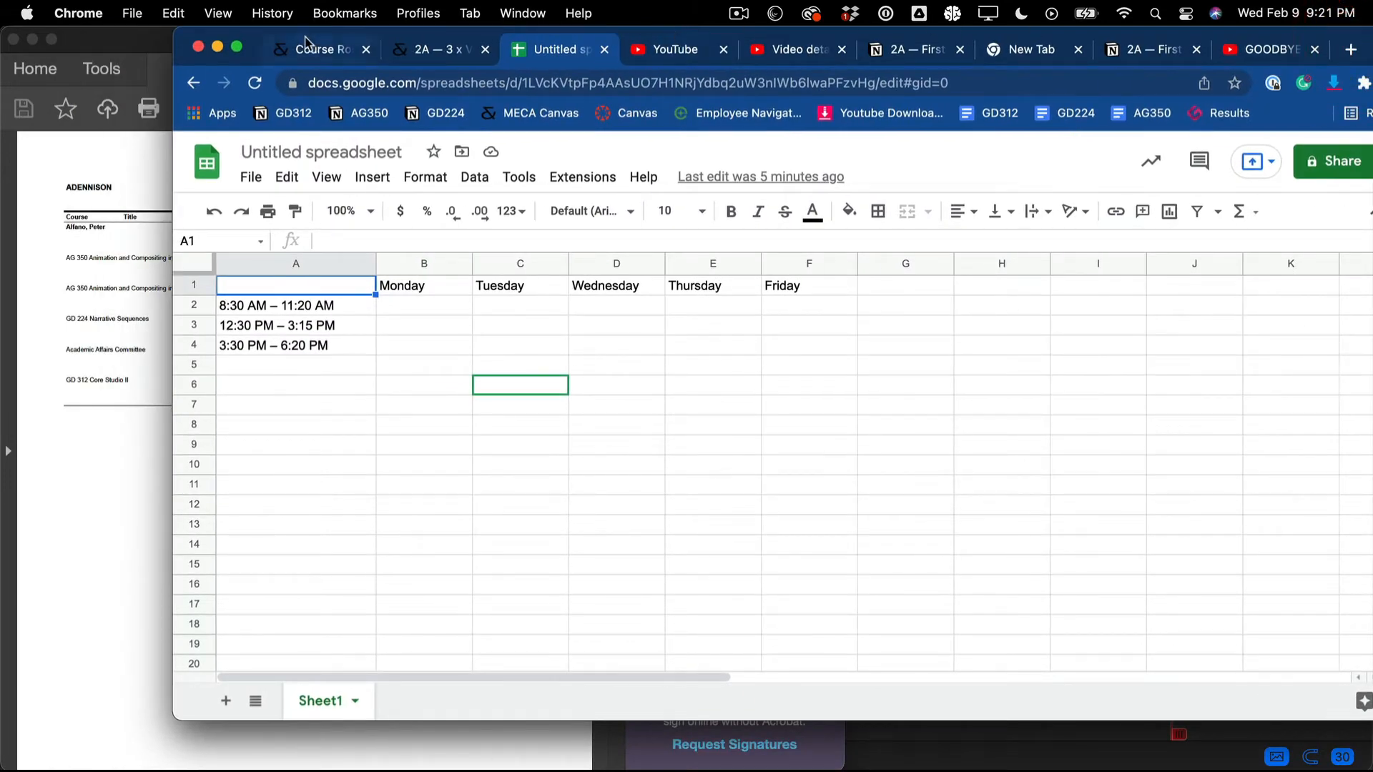
# - Rename the spreadsheet "Schedule — MAINE COLLEGE OF ART AND DESIGN", copying the college name from the PDF heading
pyautogui.moveTo(244, 37); pyautogui.dragTo(714, 37)
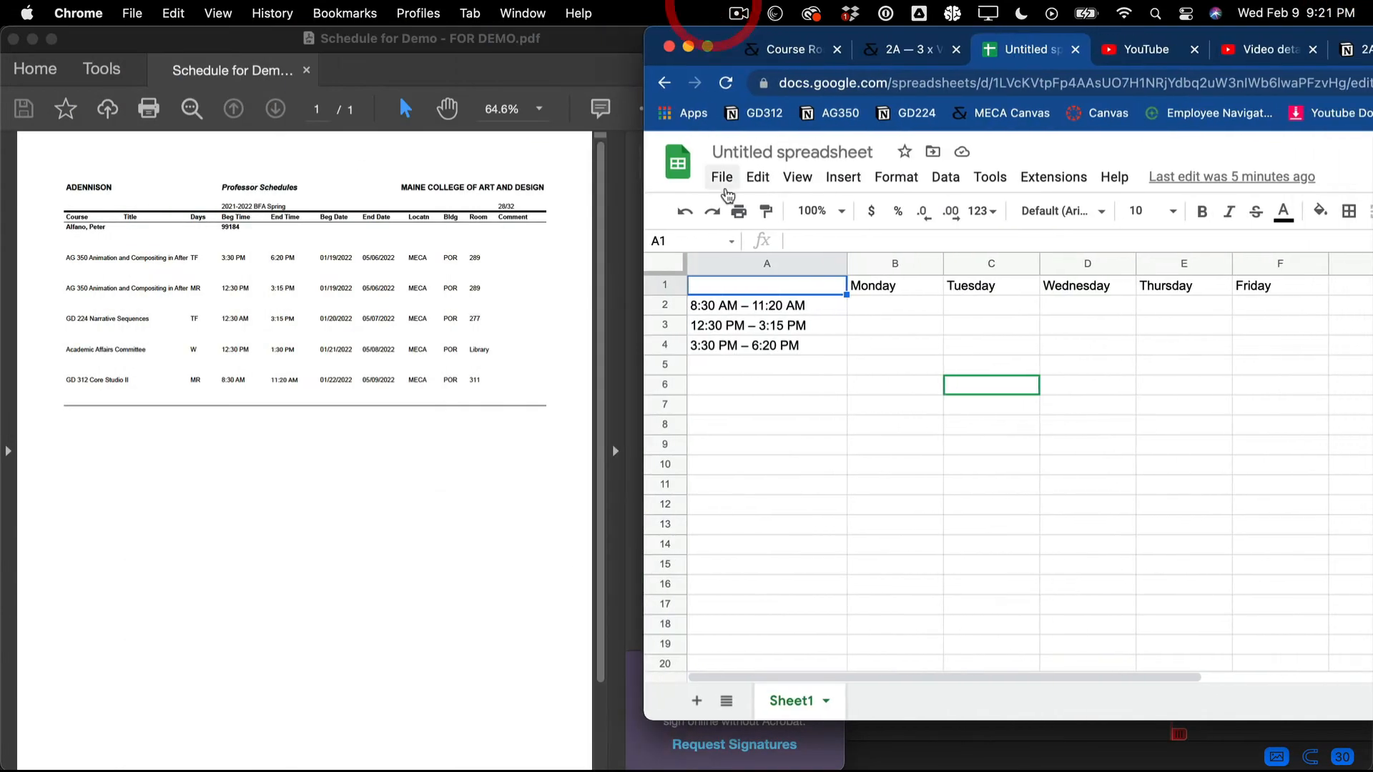
pyautogui.click(784, 152)
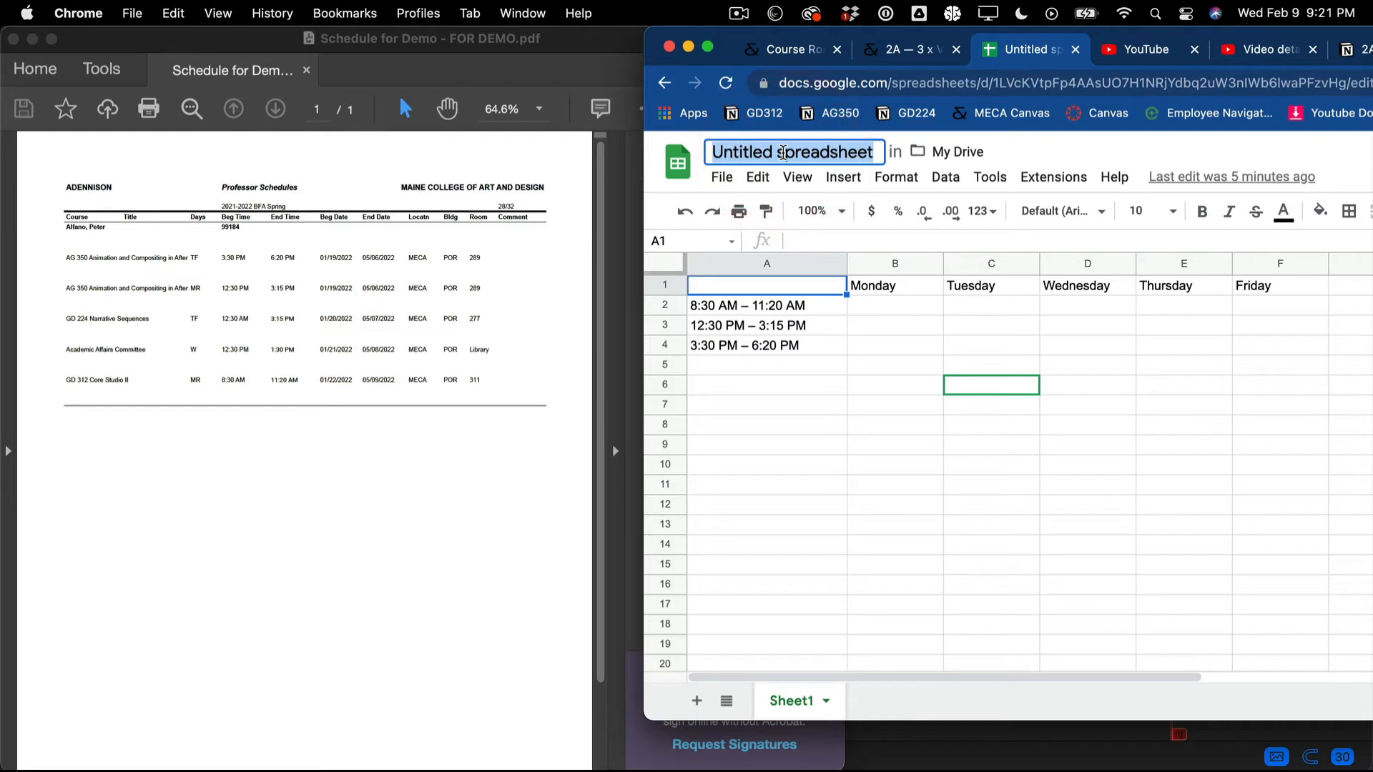
pyautogui.write('Schedule')
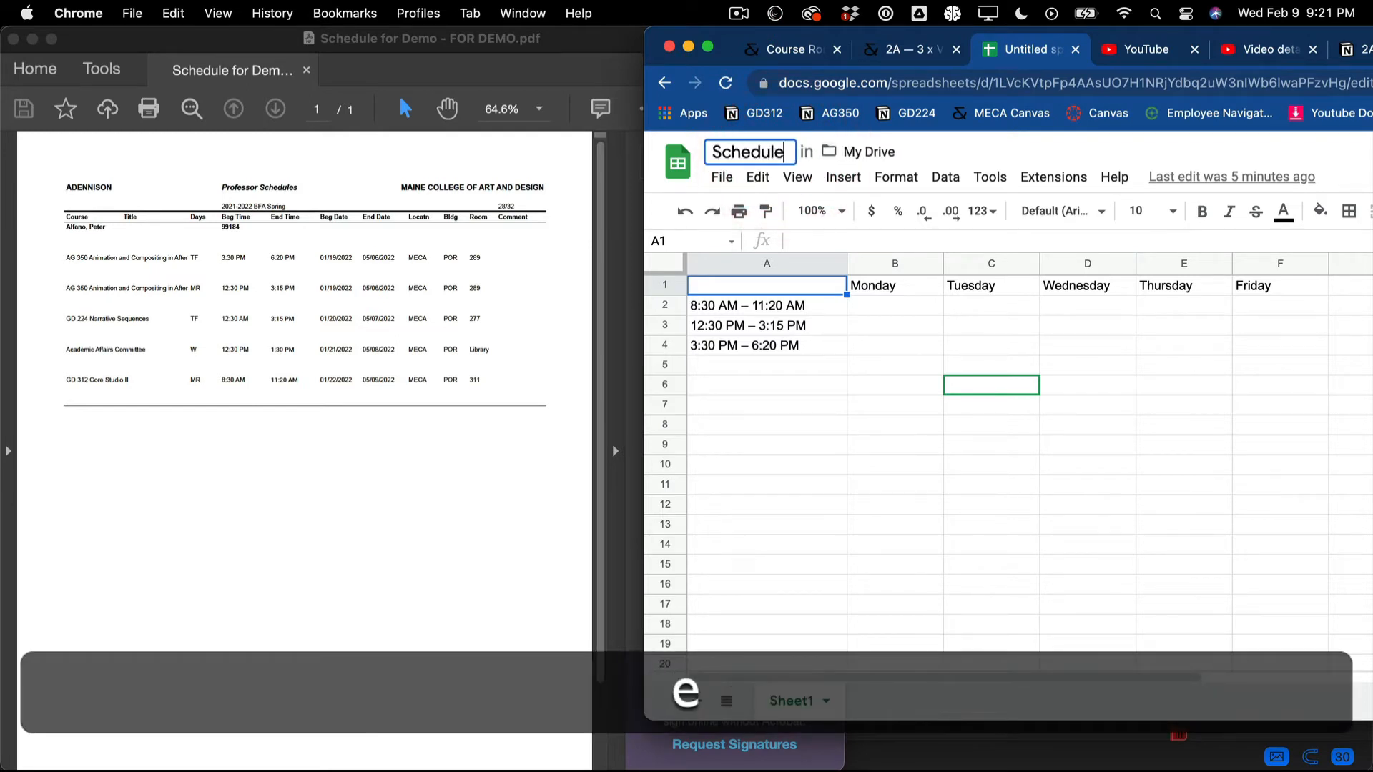
pyautogui.write(' —')
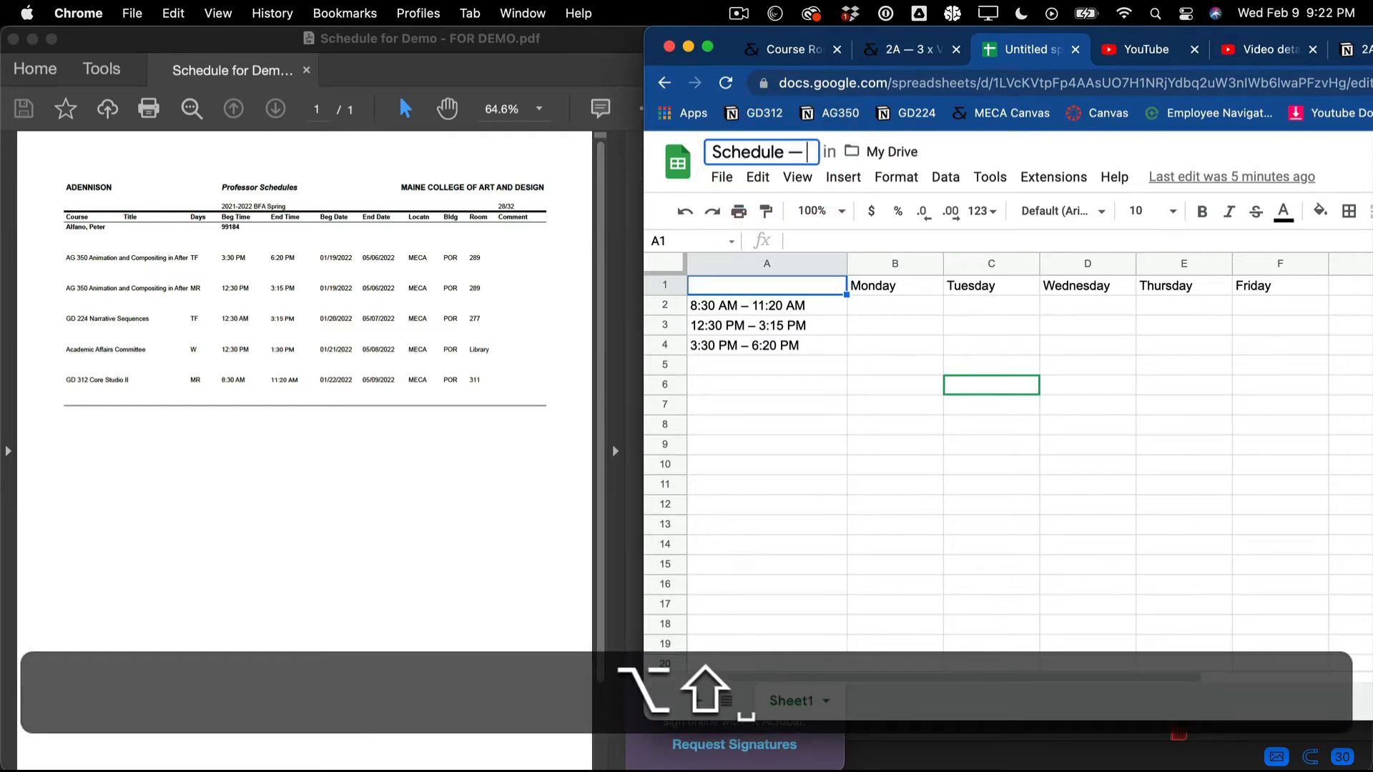
pyautogui.click(401, 184)
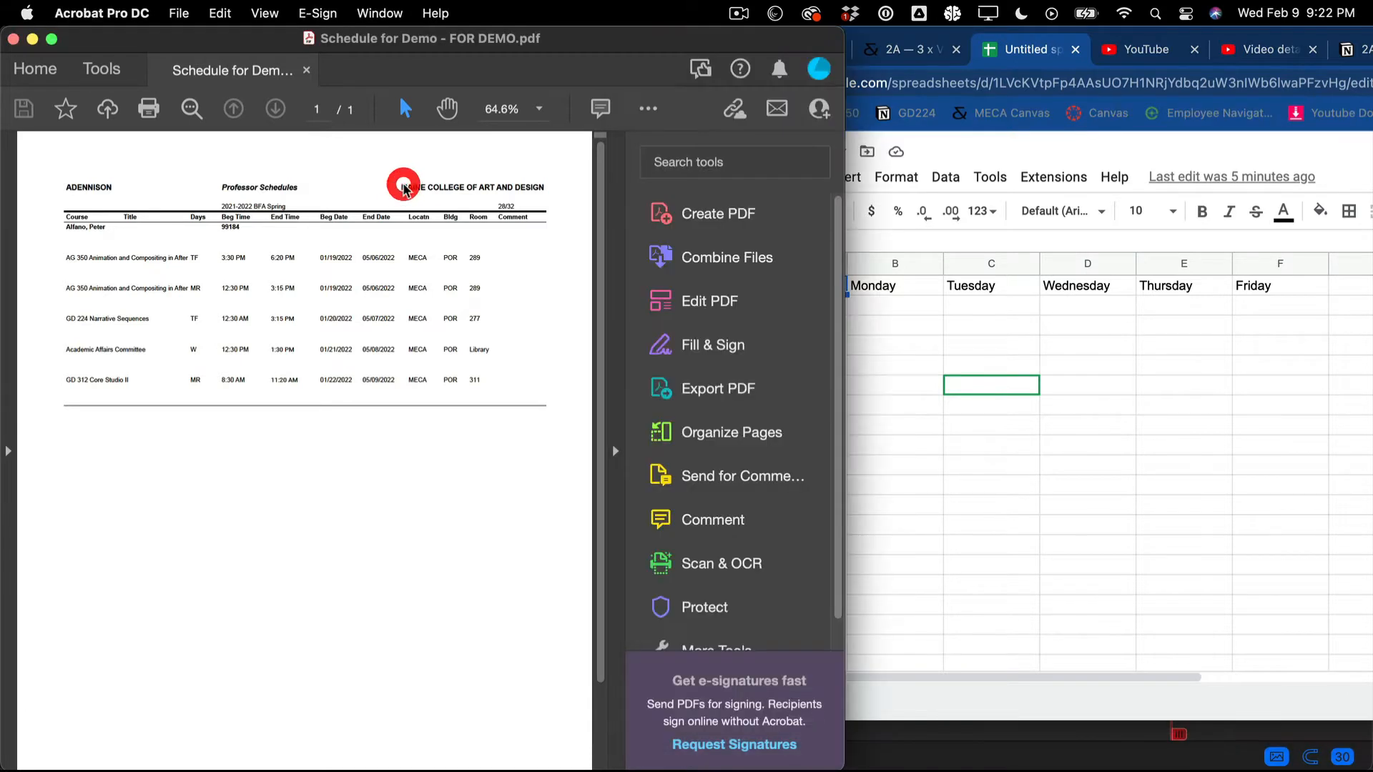
pyautogui.moveTo(402, 184); pyautogui.dragTo(548, 187)
pyautogui.press('super+c')
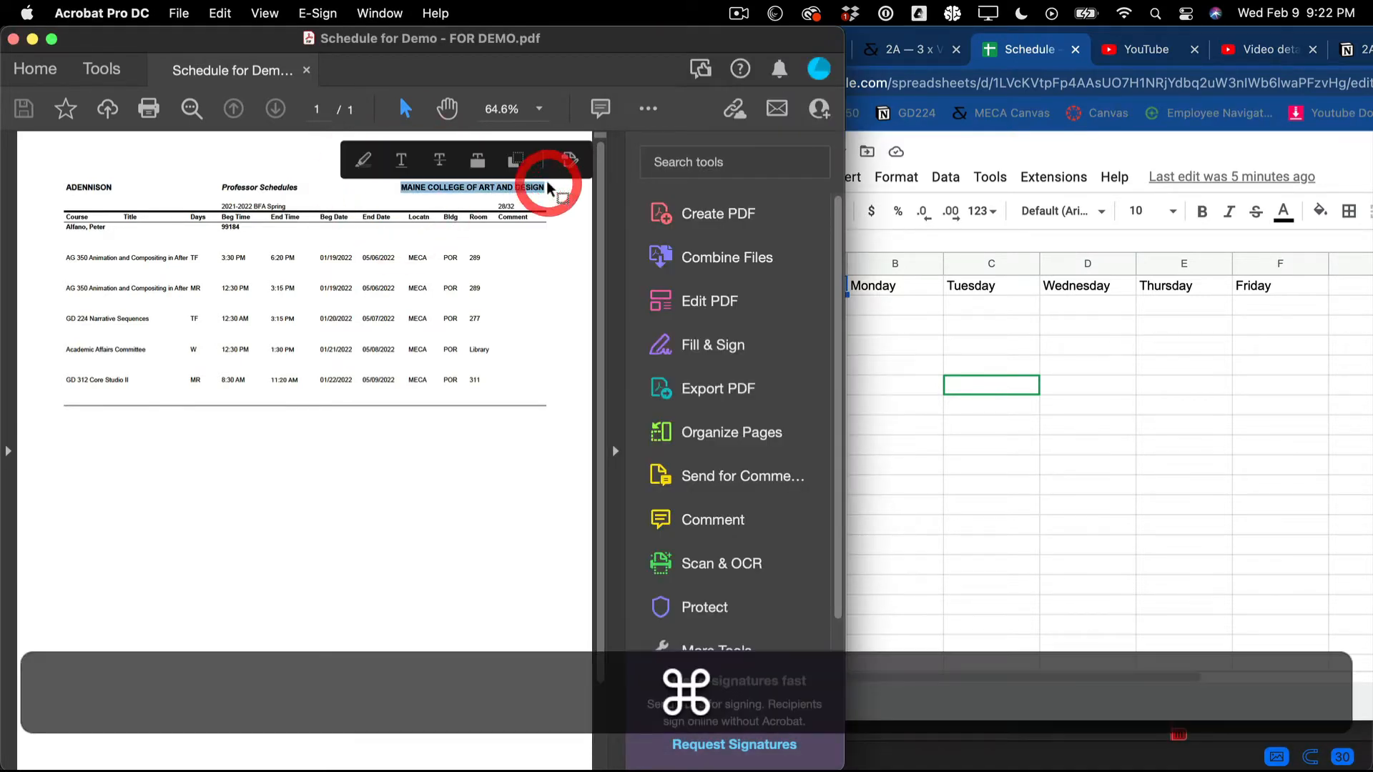
pyautogui.click(1022, 500)
pyautogui.click(811, 148)
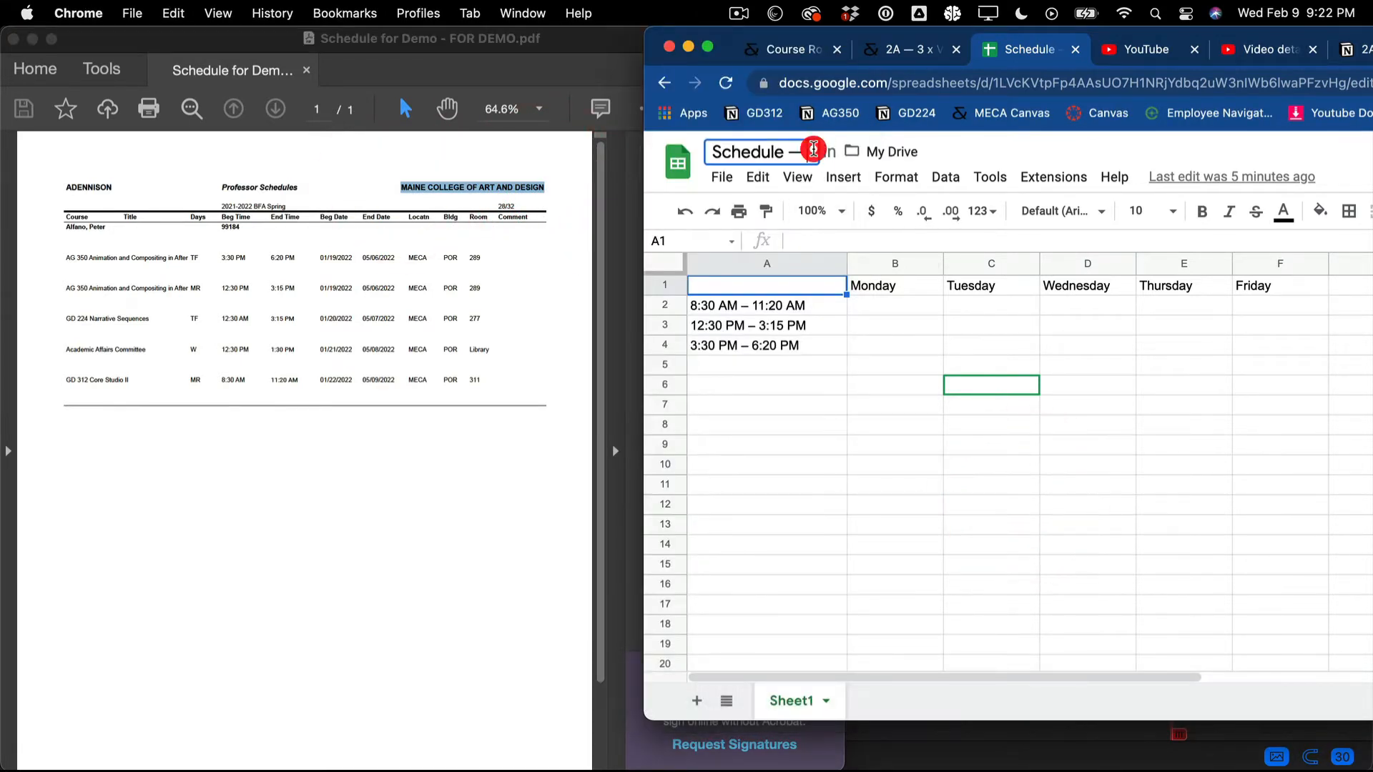
pyautogui.press('super+v')
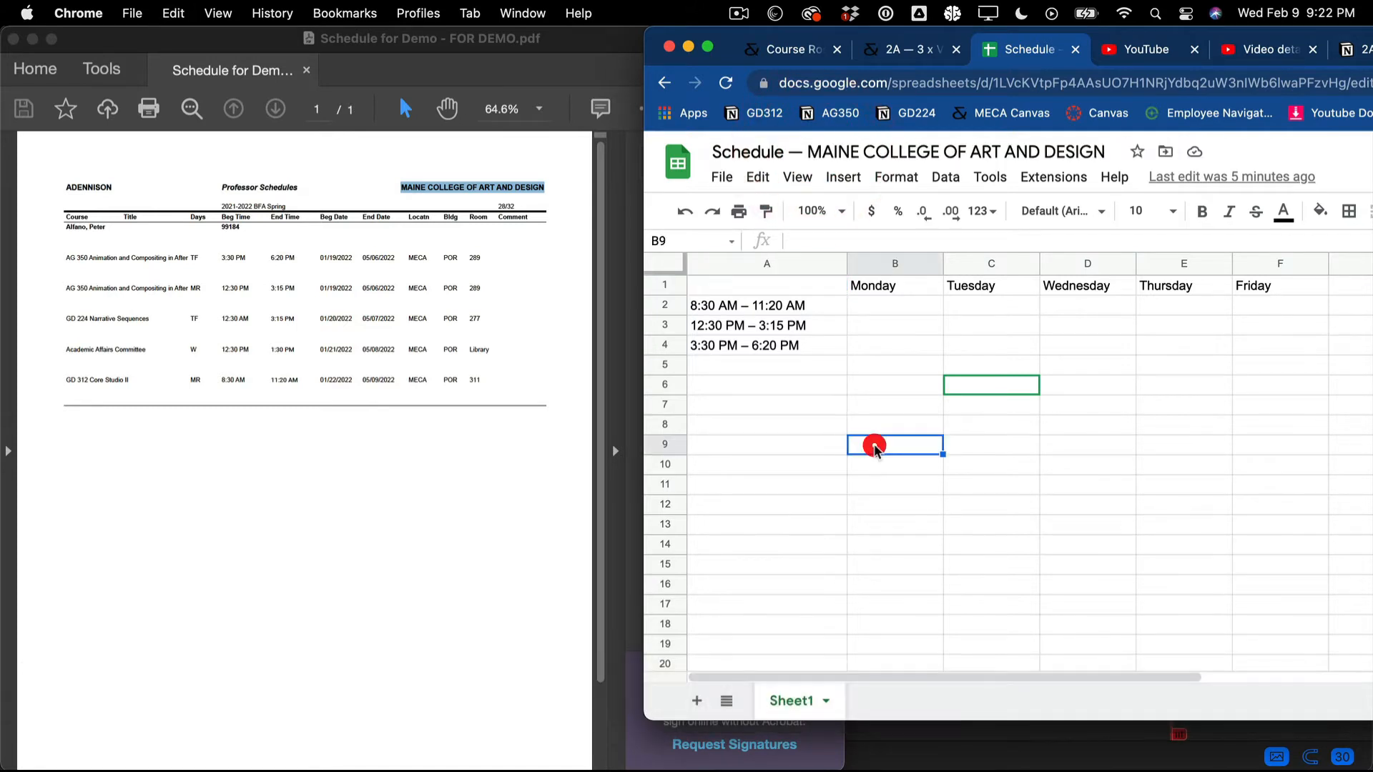
pyautogui.click(876, 448)
# - Narrow the PDF window and copy the AG 350 course title from the first schedule row
pyautogui.click(135, 262)
pyautogui.click(136, 262)
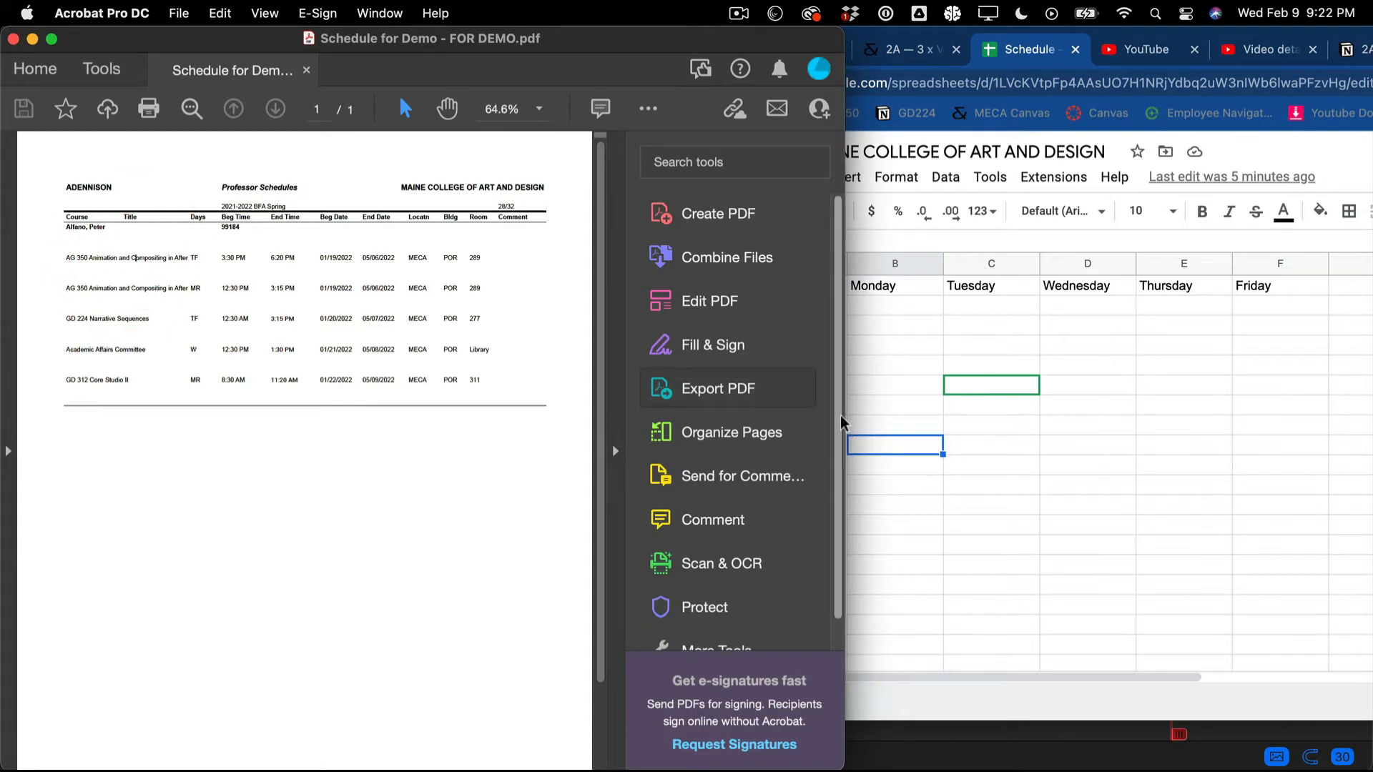
pyautogui.moveTo(842, 422); pyautogui.dragTo(663, 401)
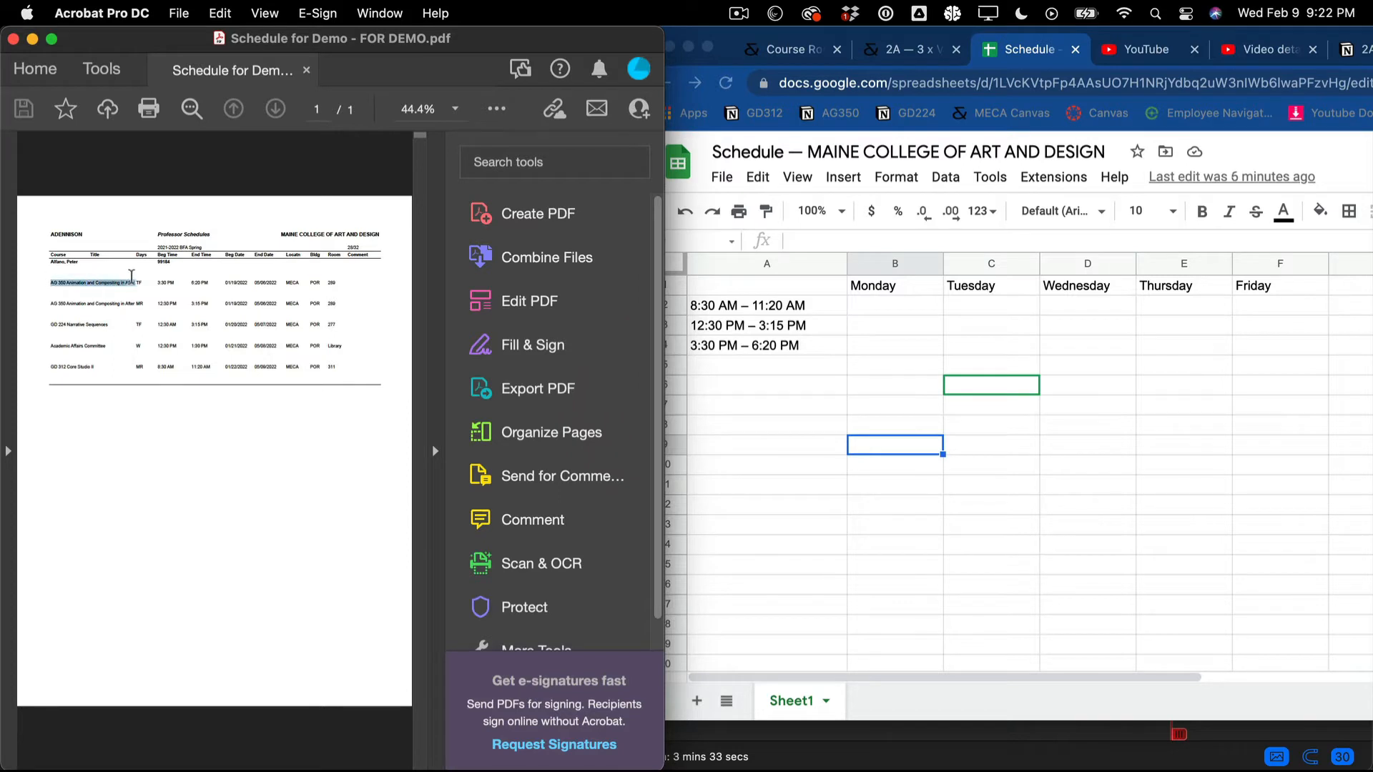
pyautogui.moveTo(133, 276); pyautogui.dragTo(134, 280)
pyautogui.press('super+c')
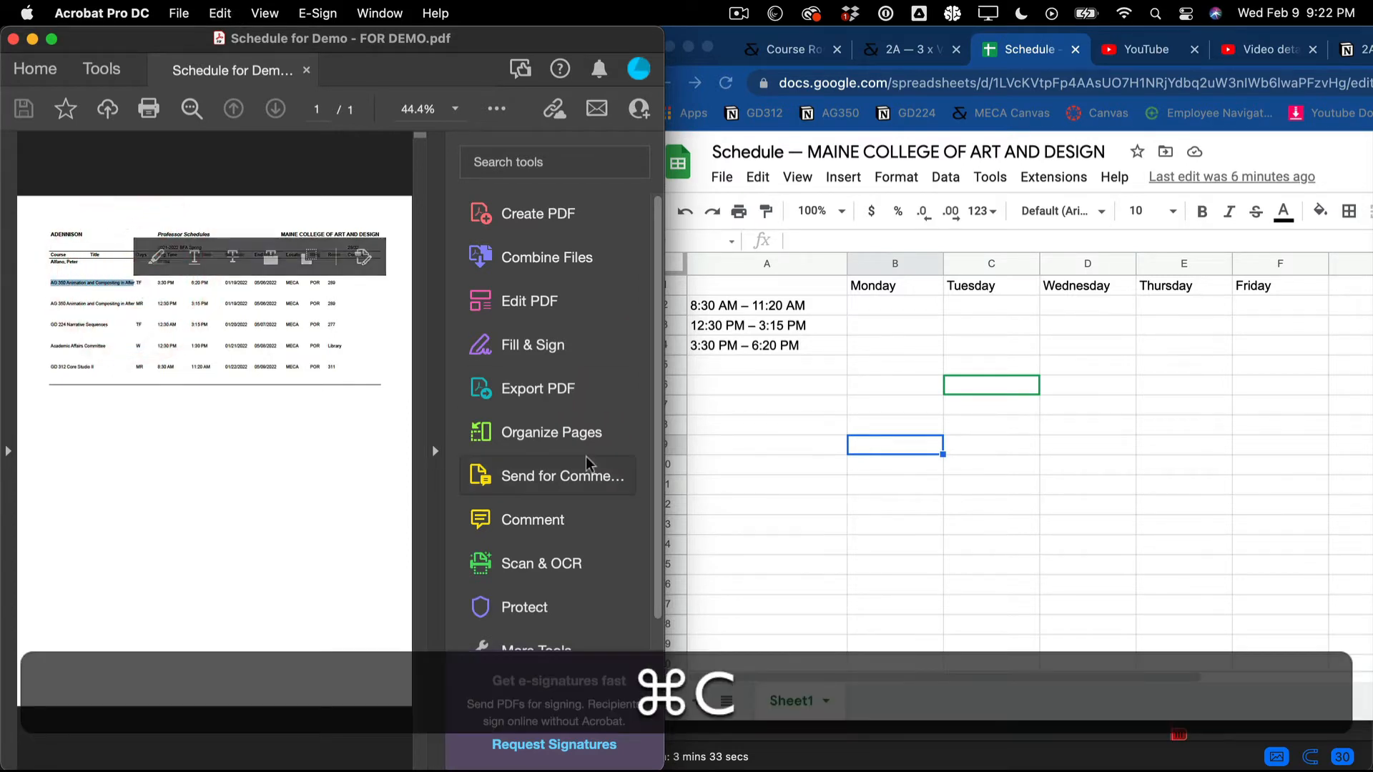
# - Paste the copied AG 350 title into the 3:30 PM – 6:20 PM row under Tuesday (C4) and Friday (F4)
pyautogui.click(905, 466)
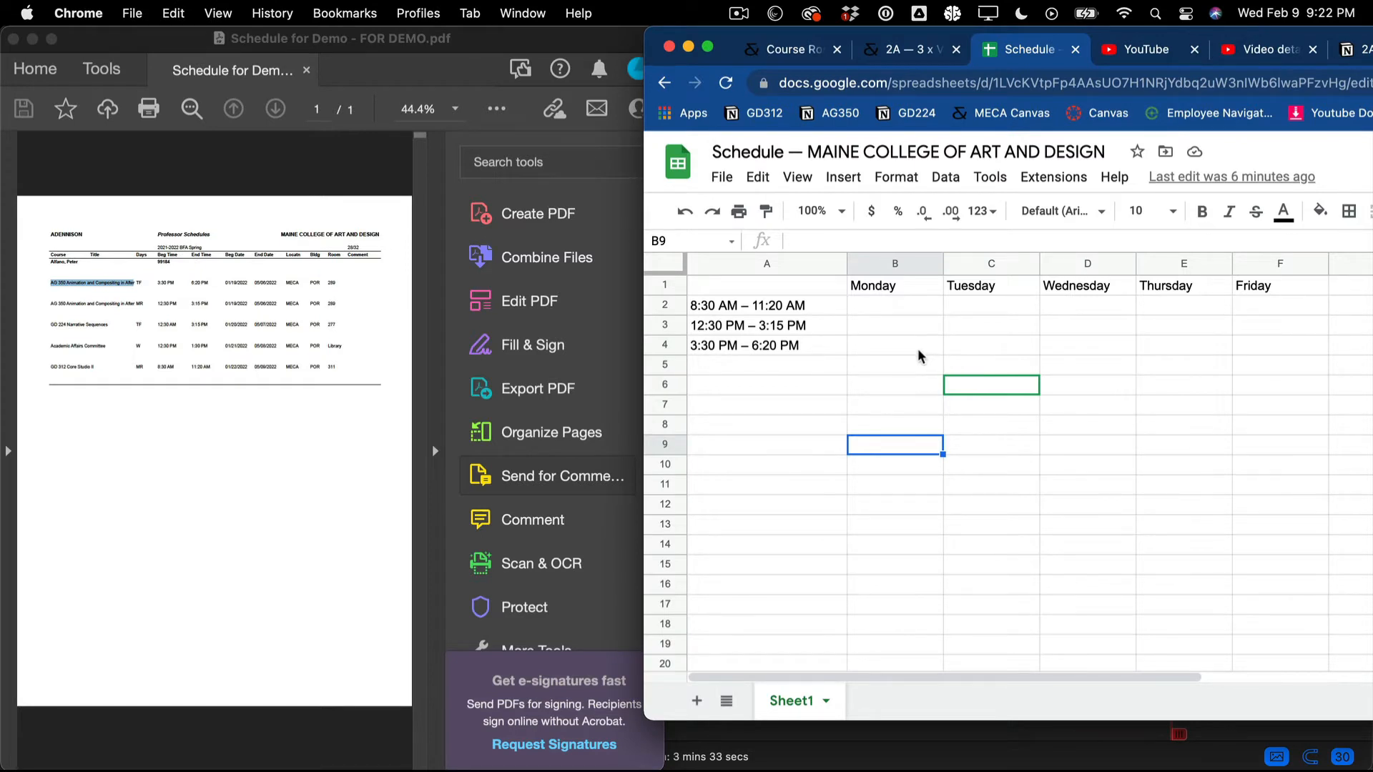
pyautogui.click(977, 348)
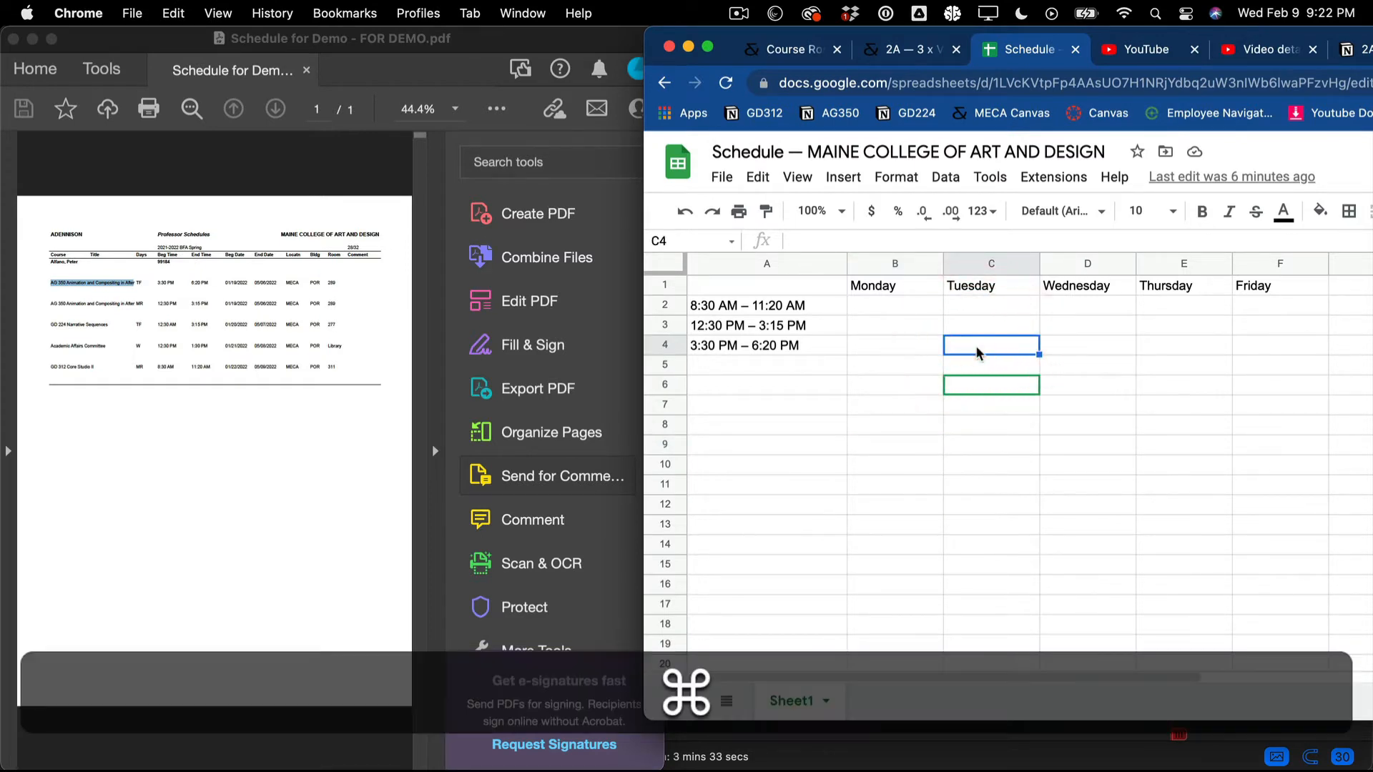
pyautogui.press('super+v')
pyautogui.click(1261, 346)
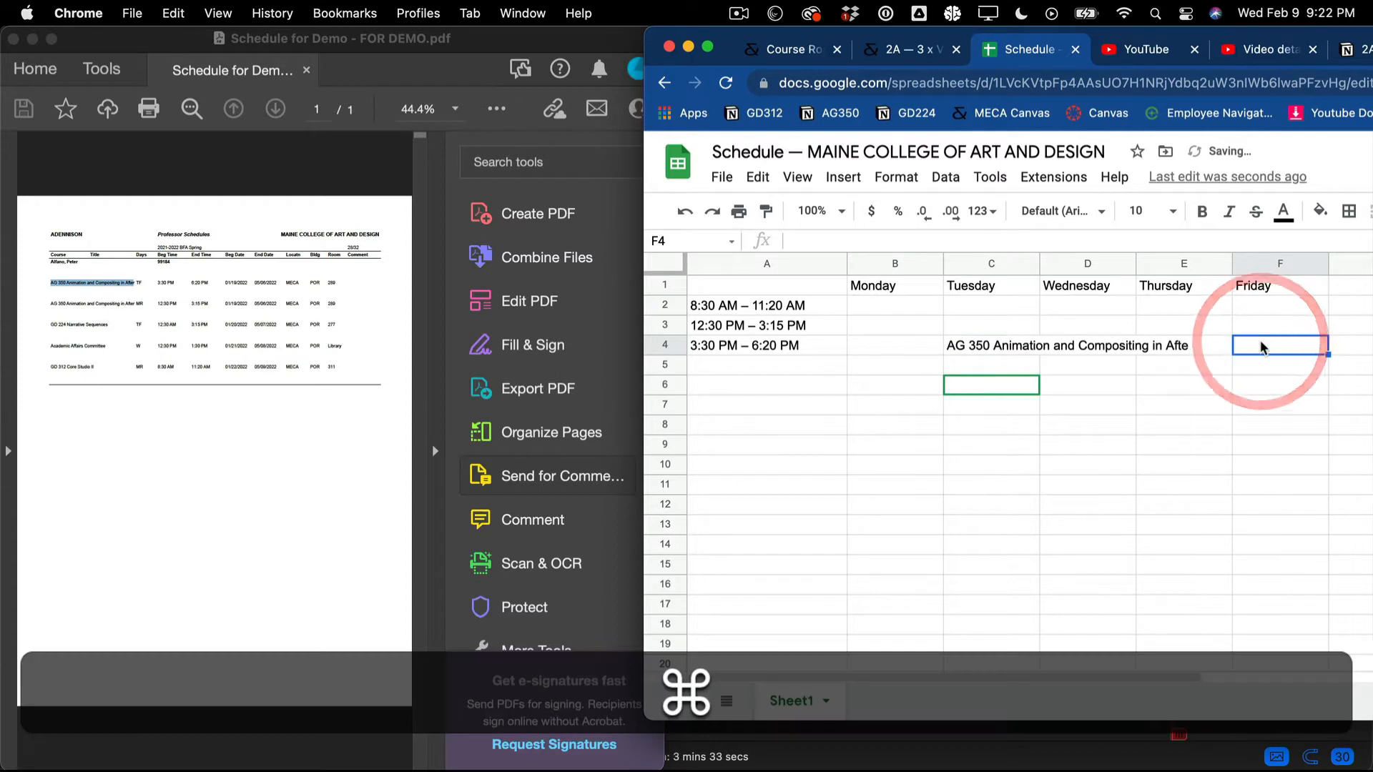
pyautogui.press('super+v')
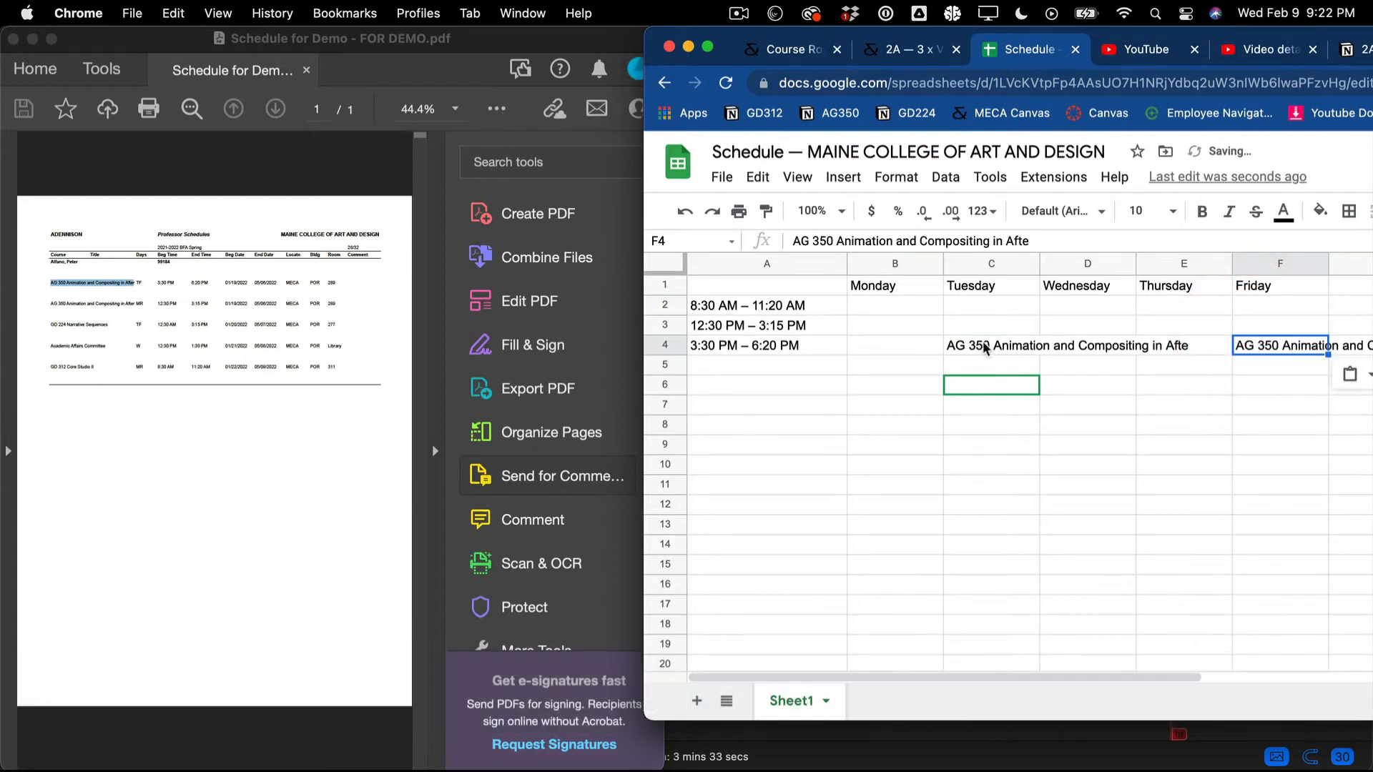
# - Complete the course title in cell C4 as "AG 350 Animation and Compositing in AfterEffects"
pyautogui.click(985, 348)
pyautogui.click(1033, 239)
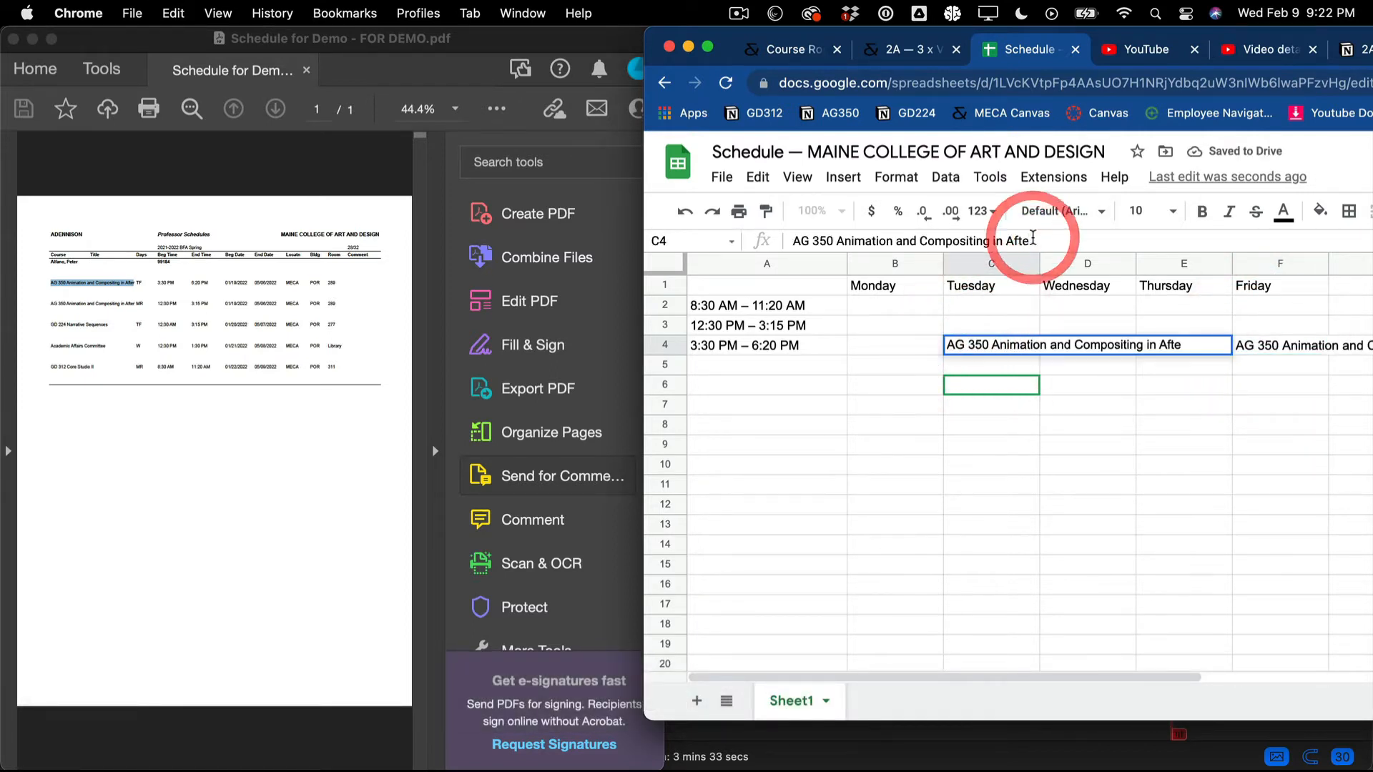
pyautogui.write('rE')
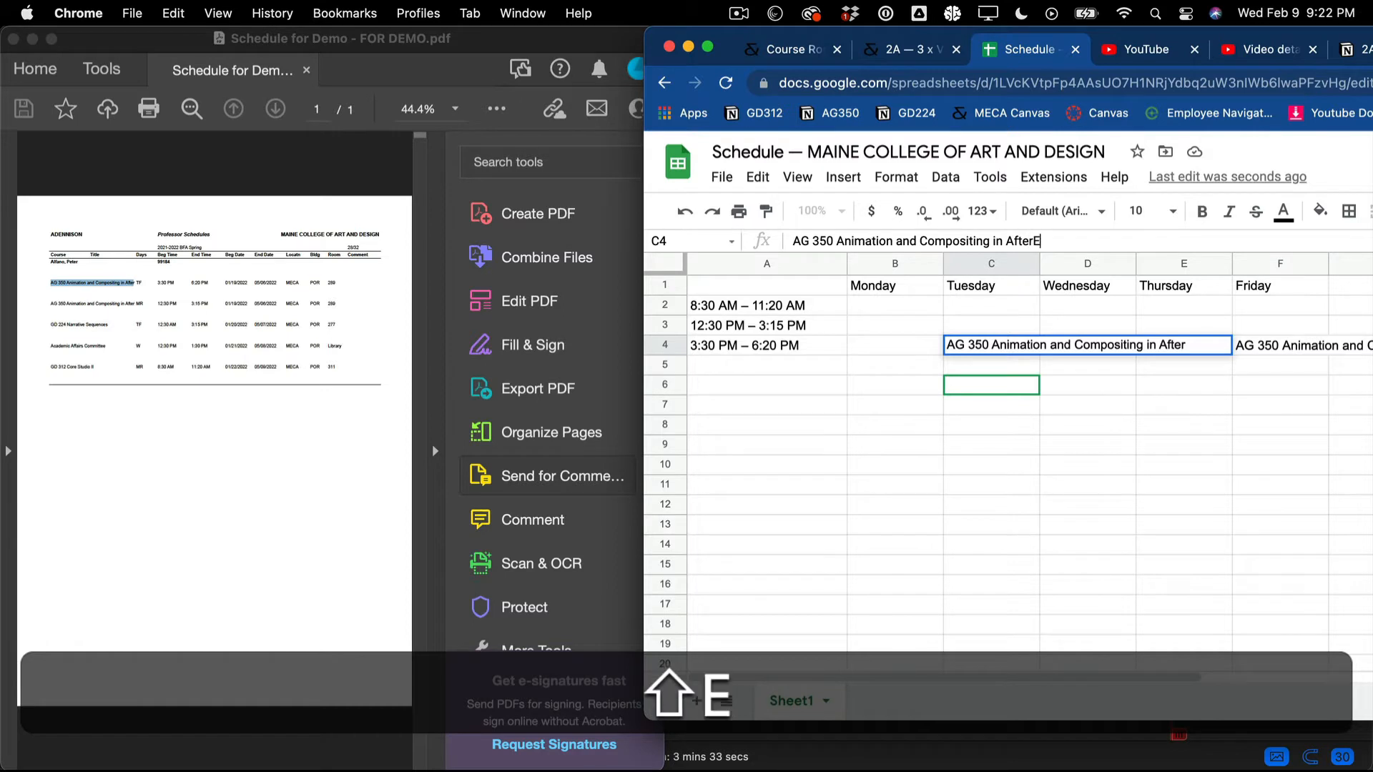
pyautogui.write('ffects')
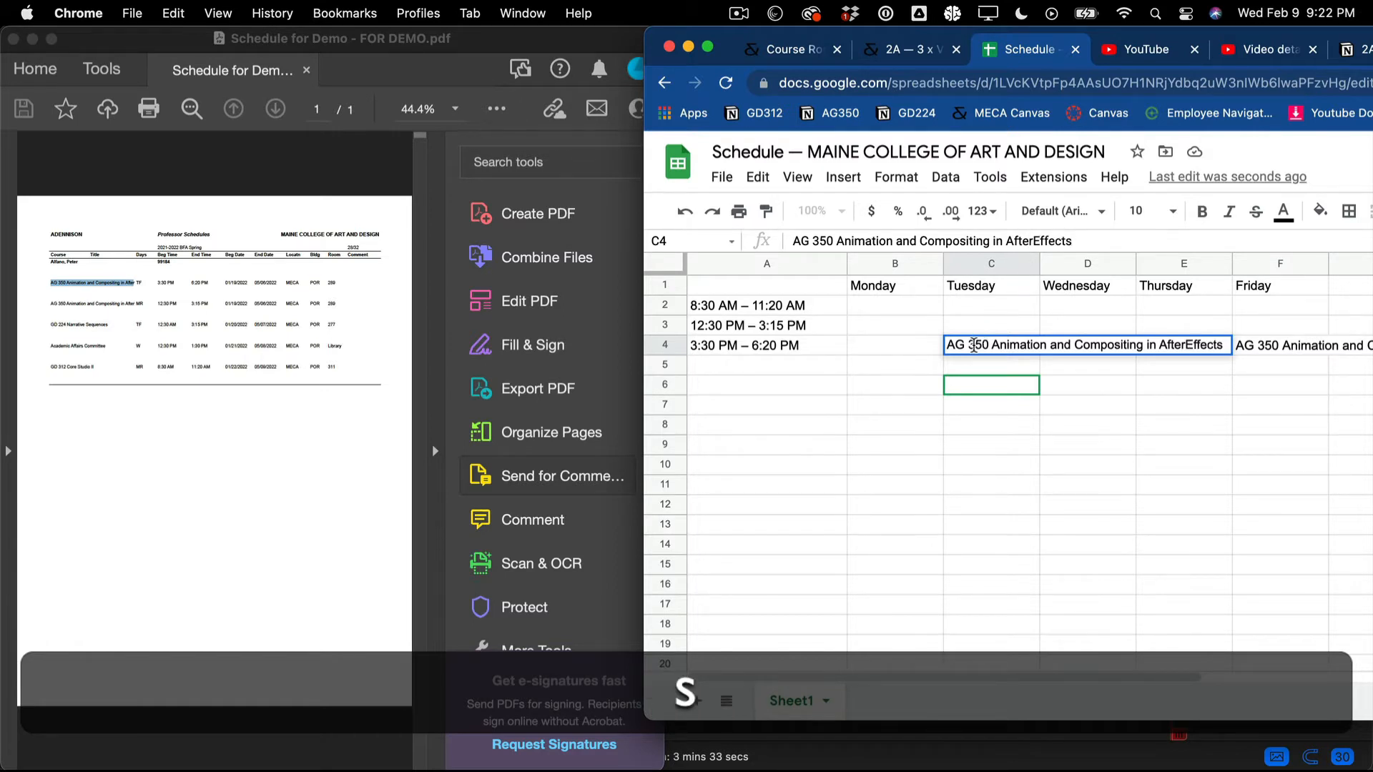
# - Set text wrapping to Wrap for all cells of the sheet
pyautogui.click(662, 263)
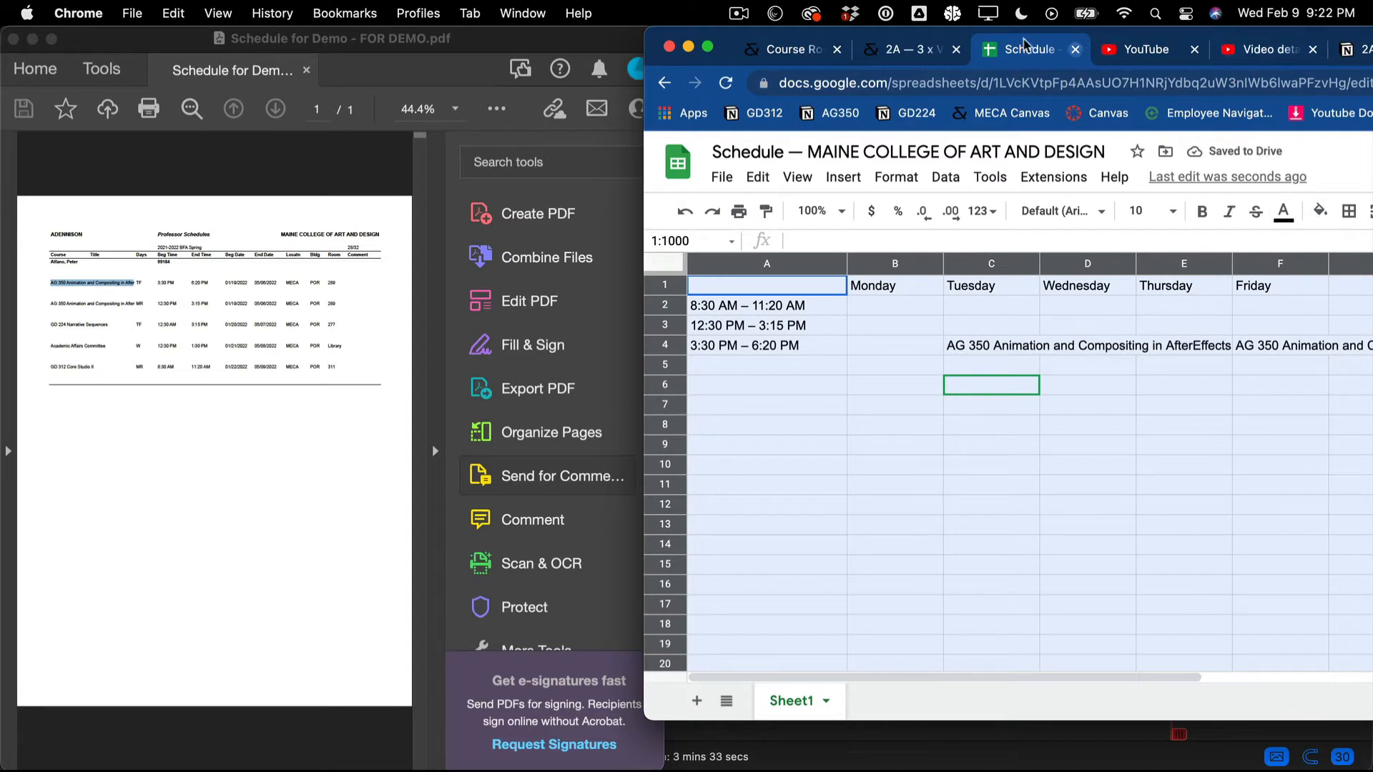
pyautogui.moveTo(736, 39); pyautogui.dragTo(615, 39)
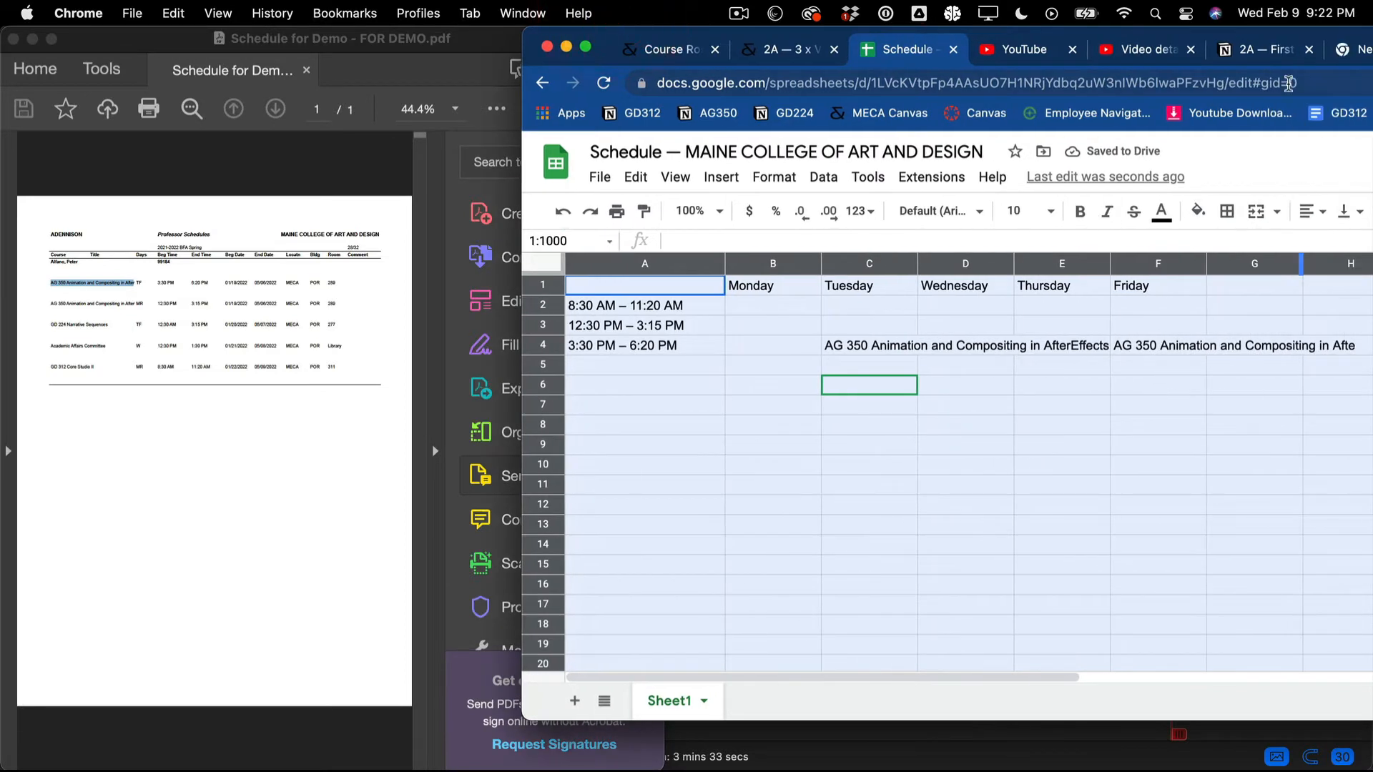
pyautogui.moveTo(1313, 37); pyautogui.dragTo(1165, 38)
pyautogui.click(1238, 211)
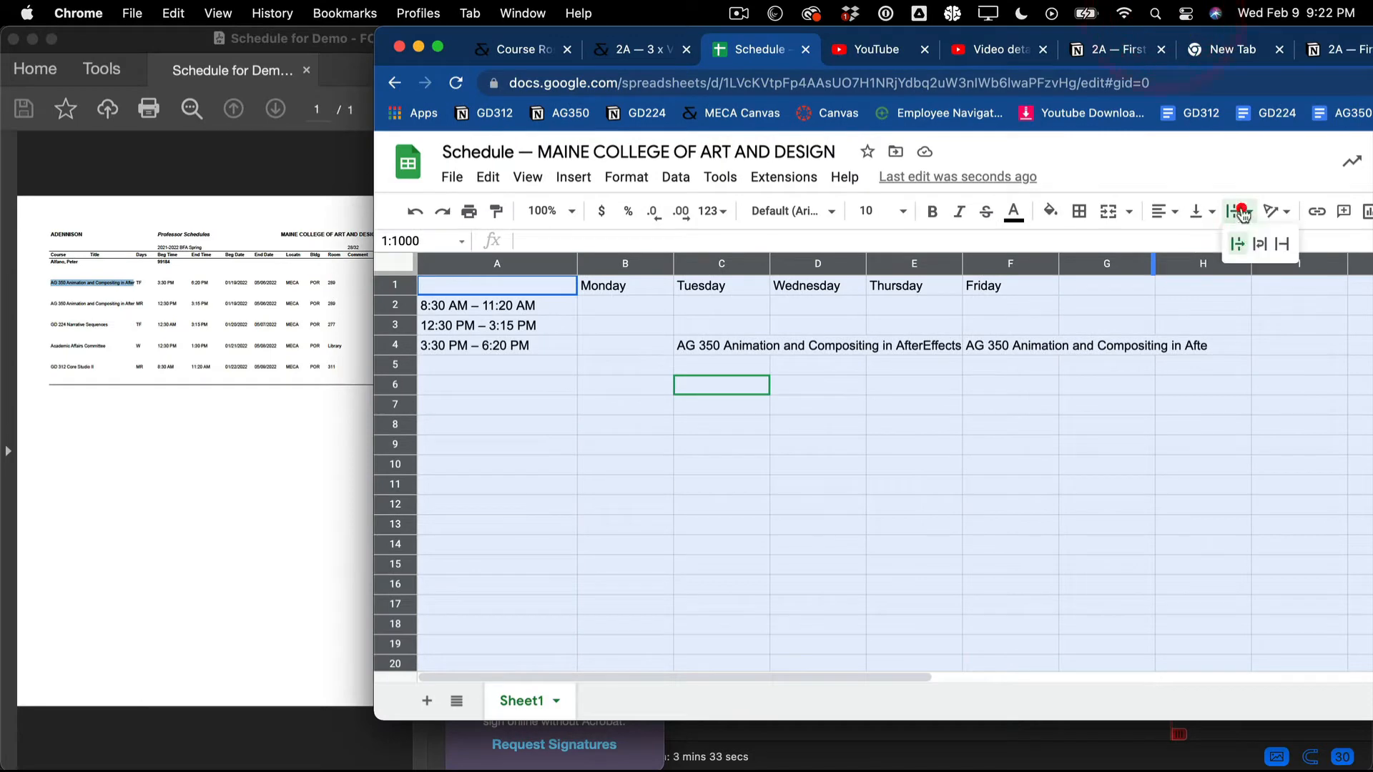
pyautogui.click(1260, 244)
pyautogui.click(930, 469)
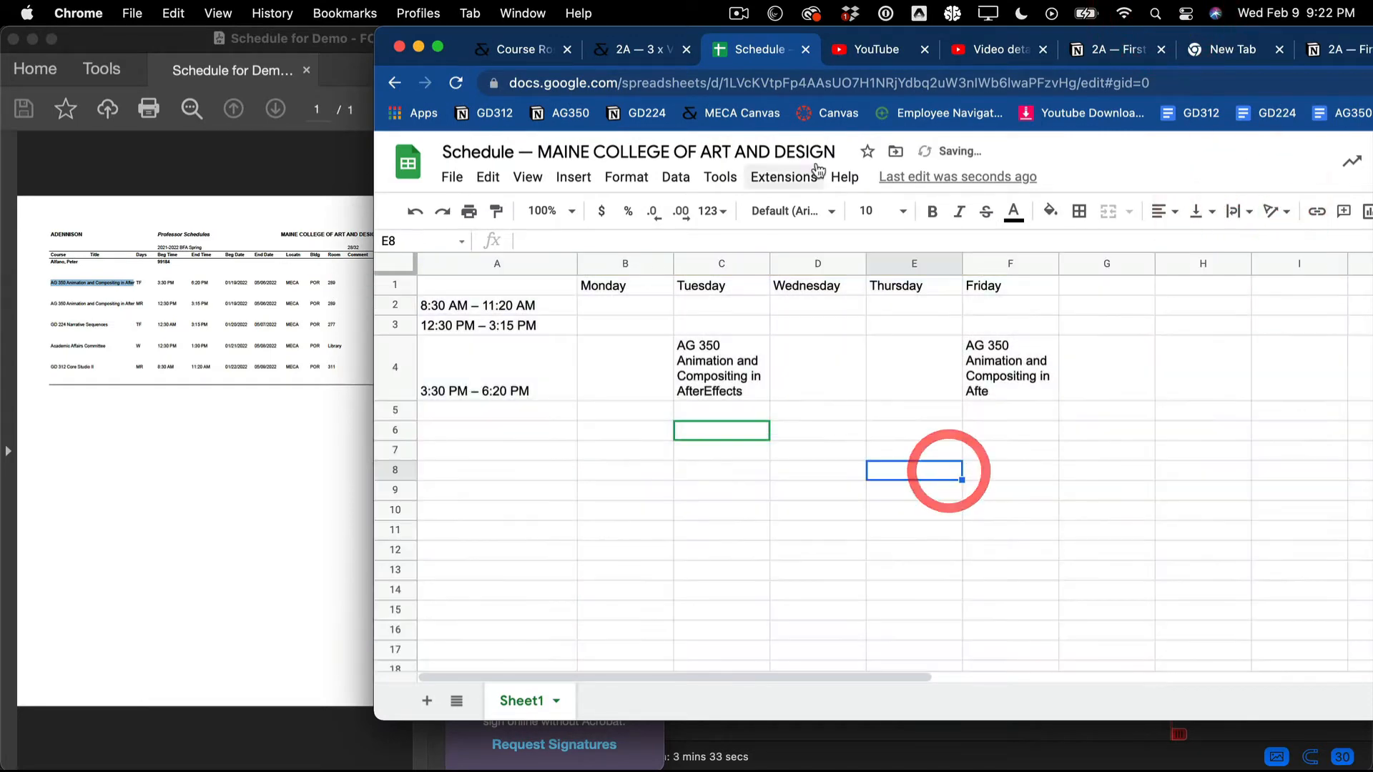
# - Replace the truncated title in F4 with the complete AG 350 title copied from C4
pyautogui.click(730, 379)
pyautogui.press('super+c')
pyautogui.click(1045, 368)
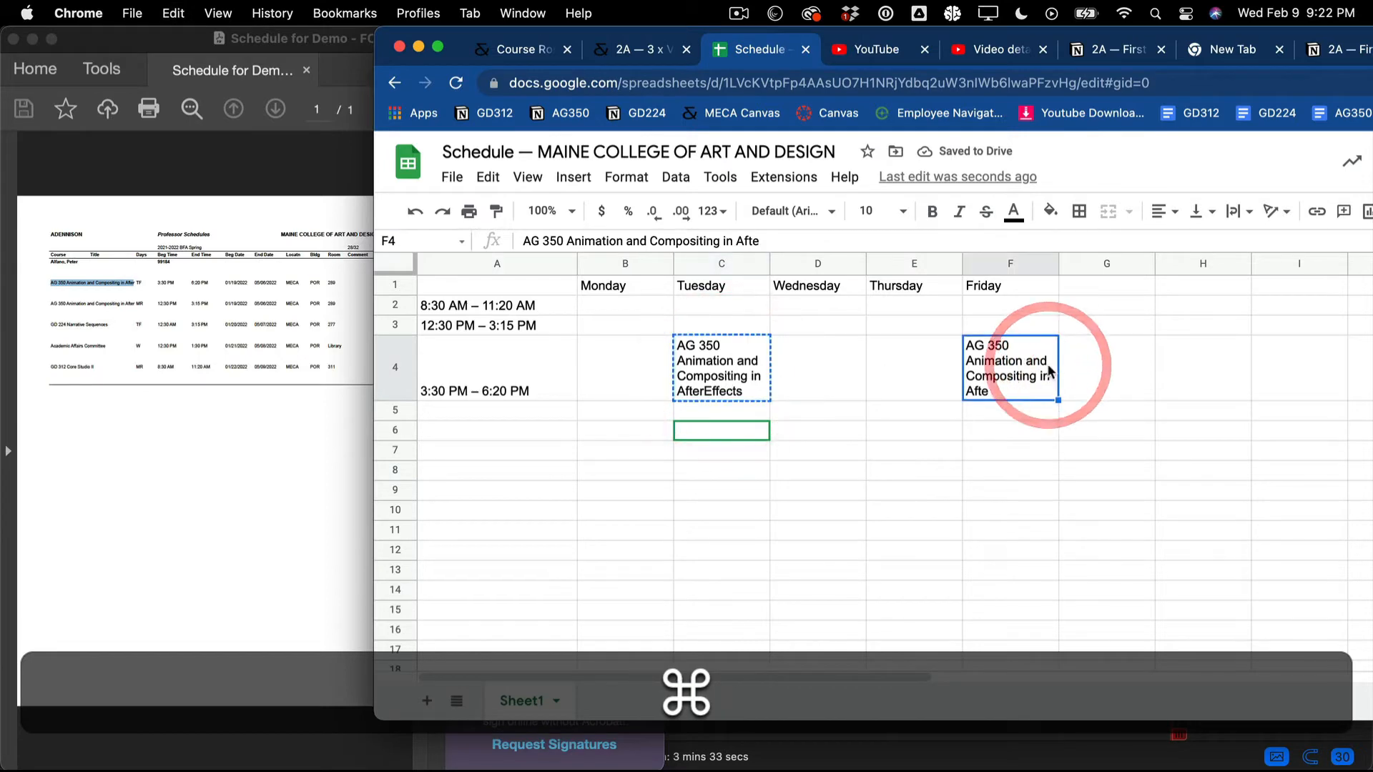
pyautogui.press('super+v')
pyautogui.click(931, 399)
pyautogui.click(409, 470)
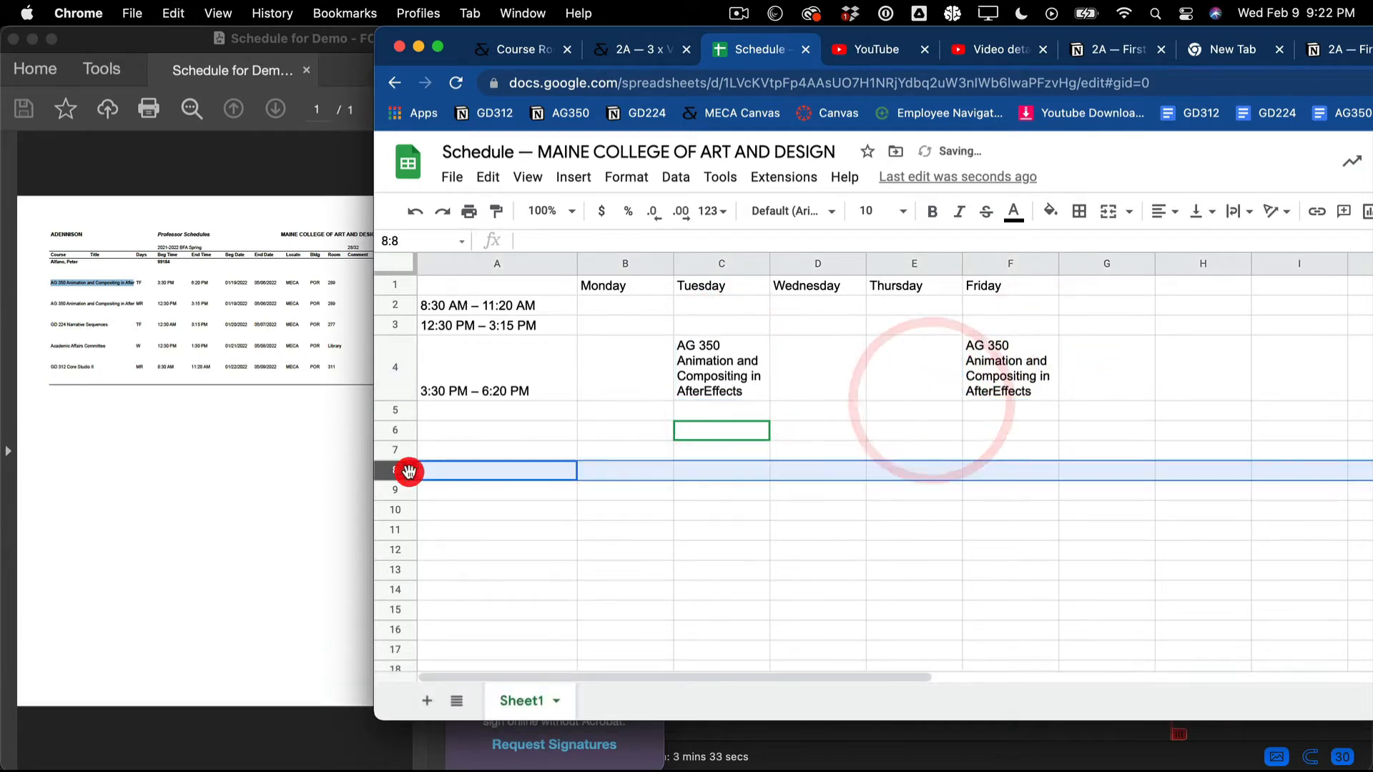
# - Copy the AG 350 title into the 12:30 PM – 3:15 PM row under Monday (B3) and Thursday (E3)
pyautogui.click(193, 416)
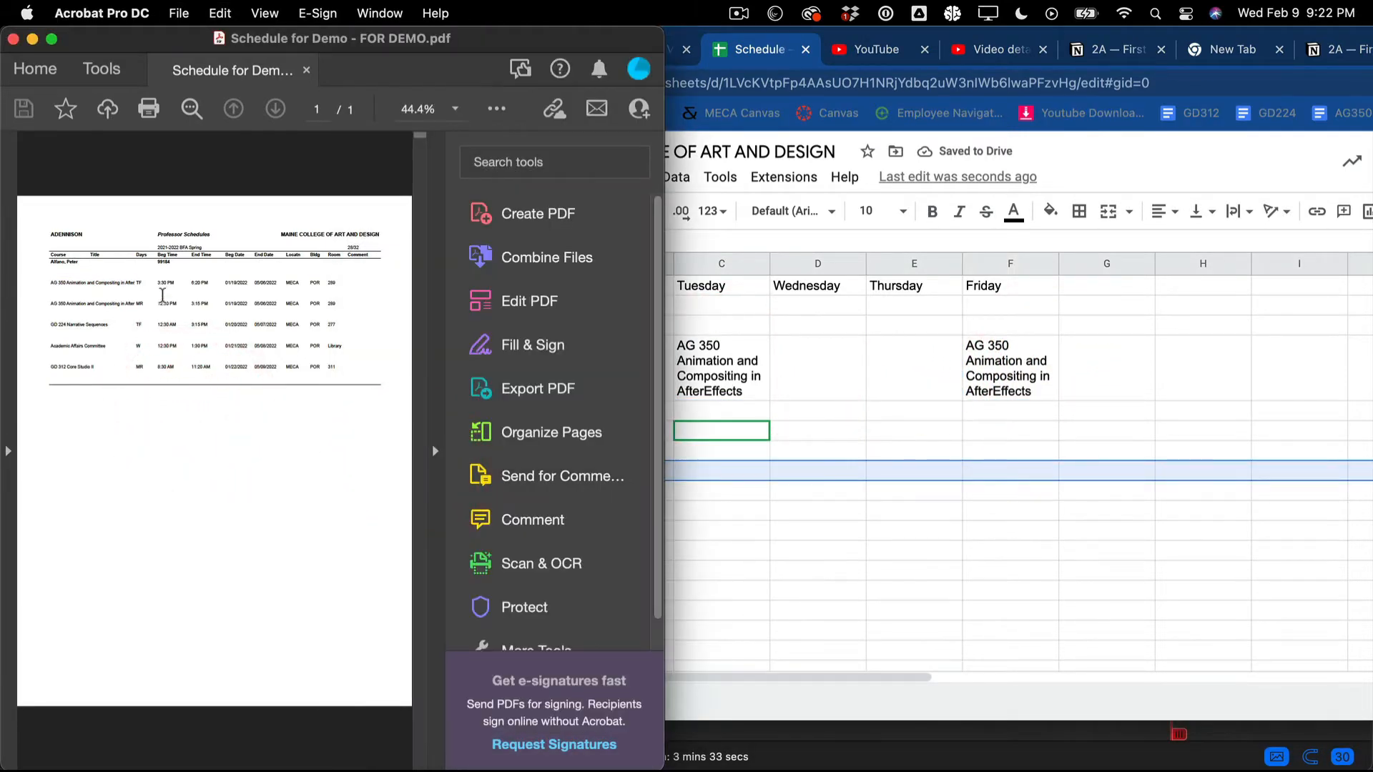
pyautogui.click(706, 390)
pyautogui.click(758, 388)
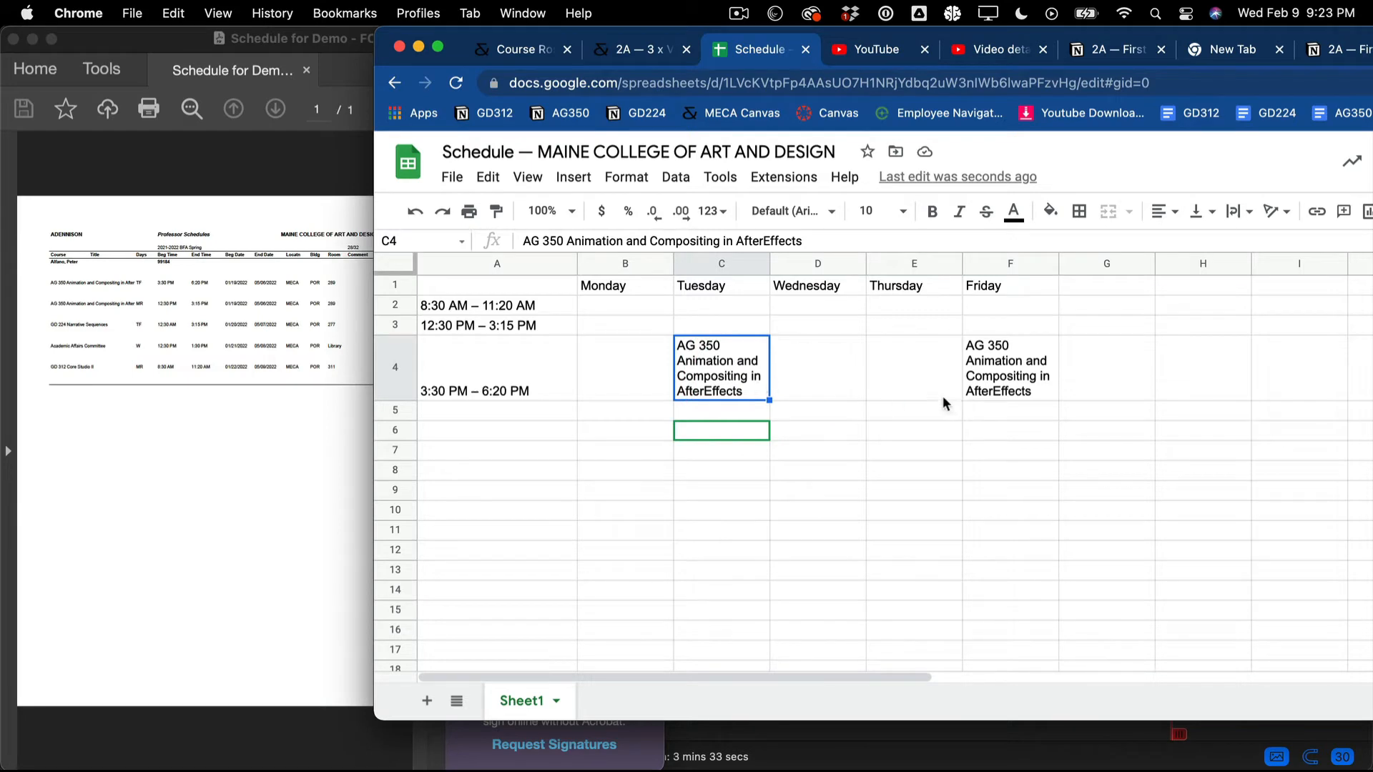
pyautogui.press('super+c')
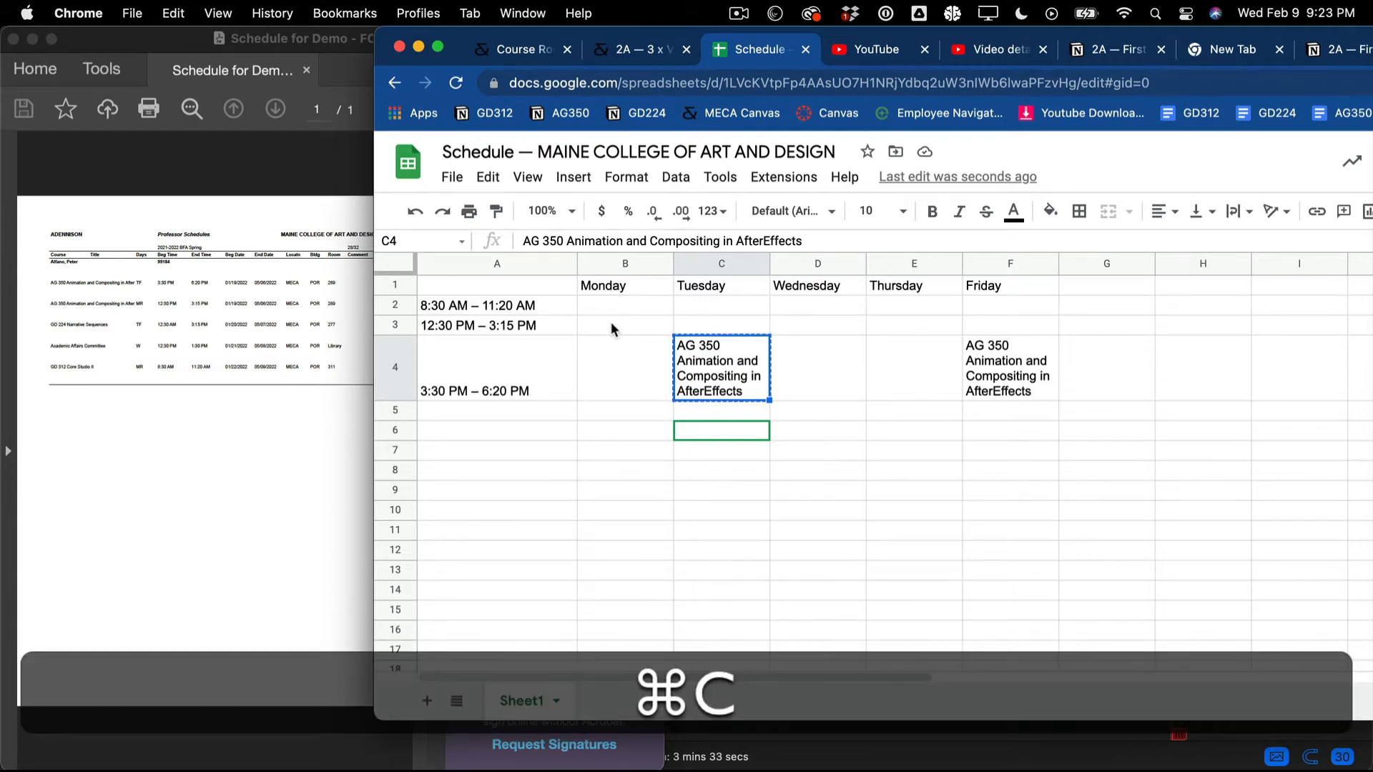
pyautogui.click(611, 323)
pyautogui.press('super+v')
pyautogui.click(1009, 420)
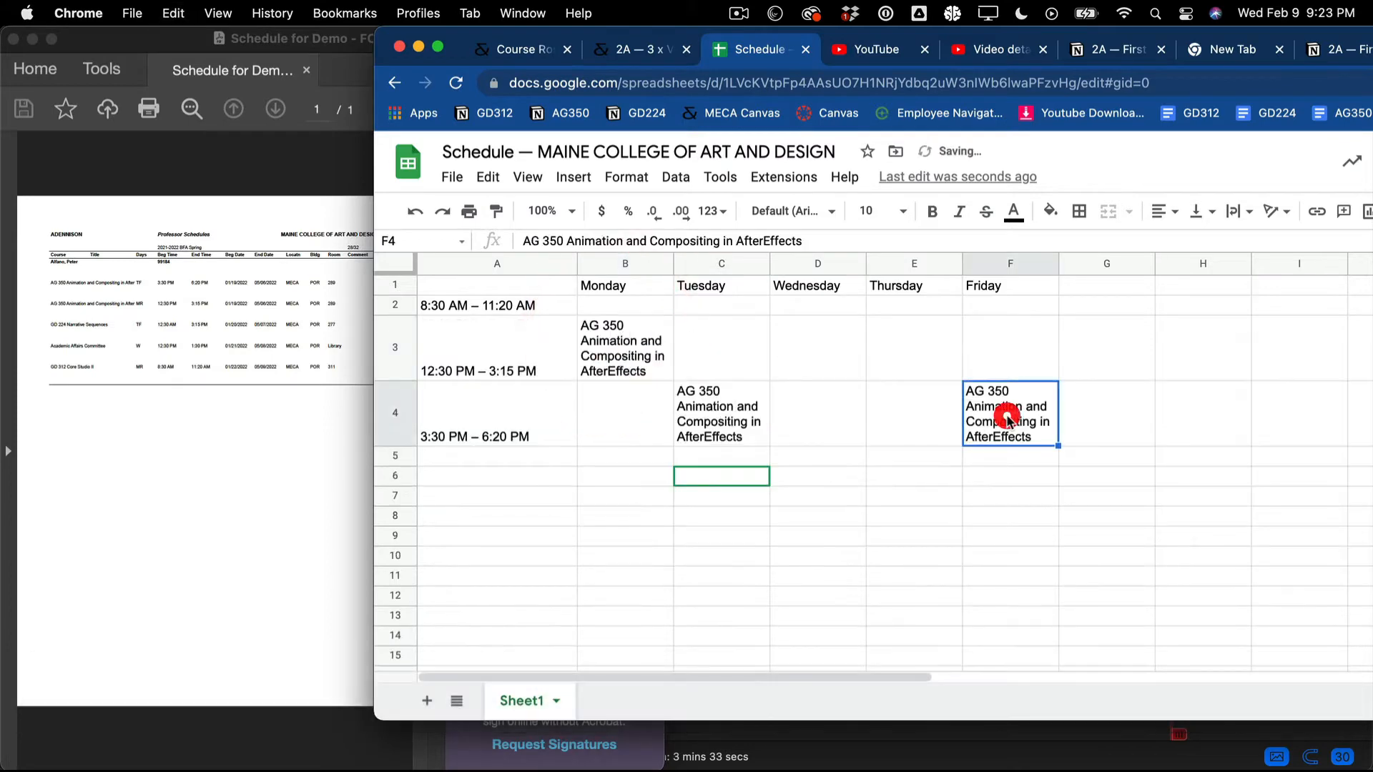
pyautogui.press('super+c')
pyautogui.click(899, 345)
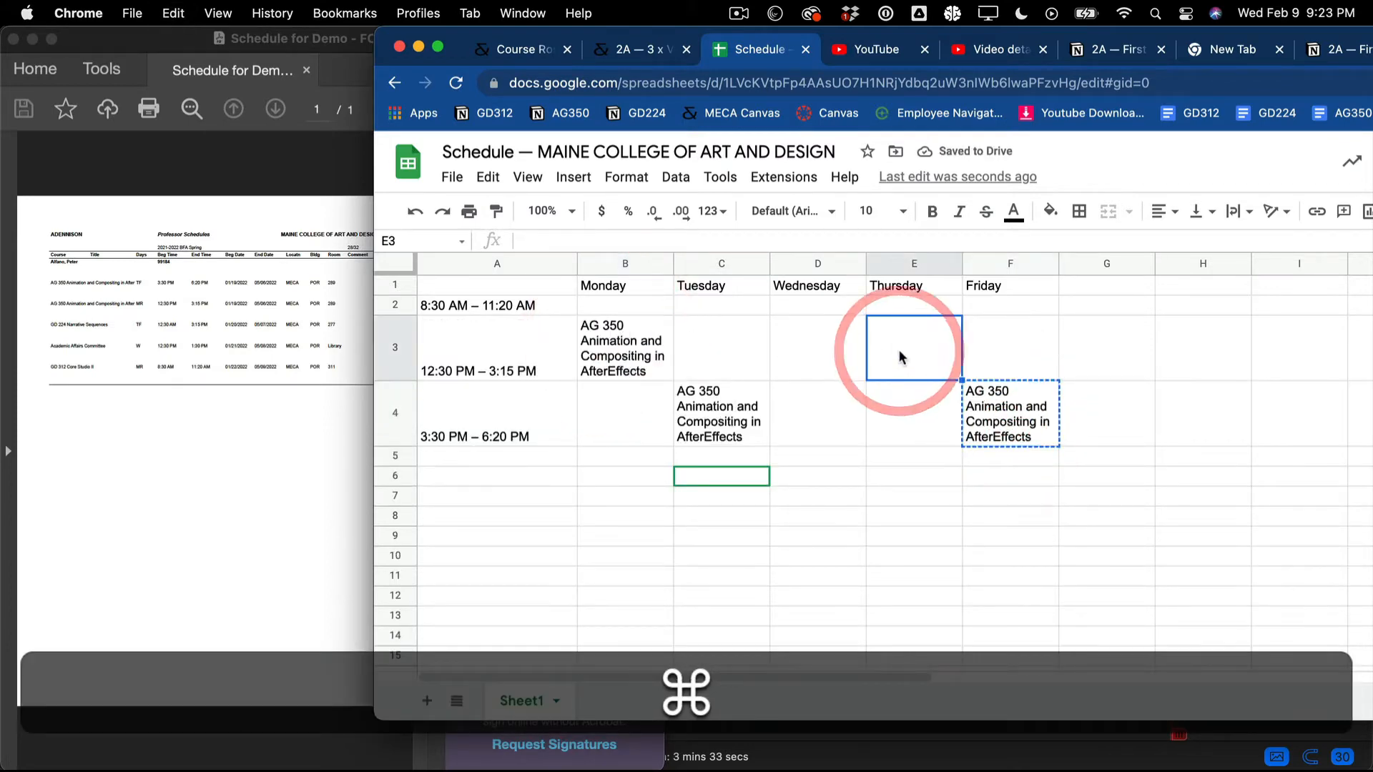
pyautogui.press('super+v')
pyautogui.click(885, 429)
# - Copy "GD 224 Narrative Sequences" from the PDF into the 12:30 PM – 3:15 PM row under Tuesday (C3) and Friday (F3)
pyautogui.click(236, 427)
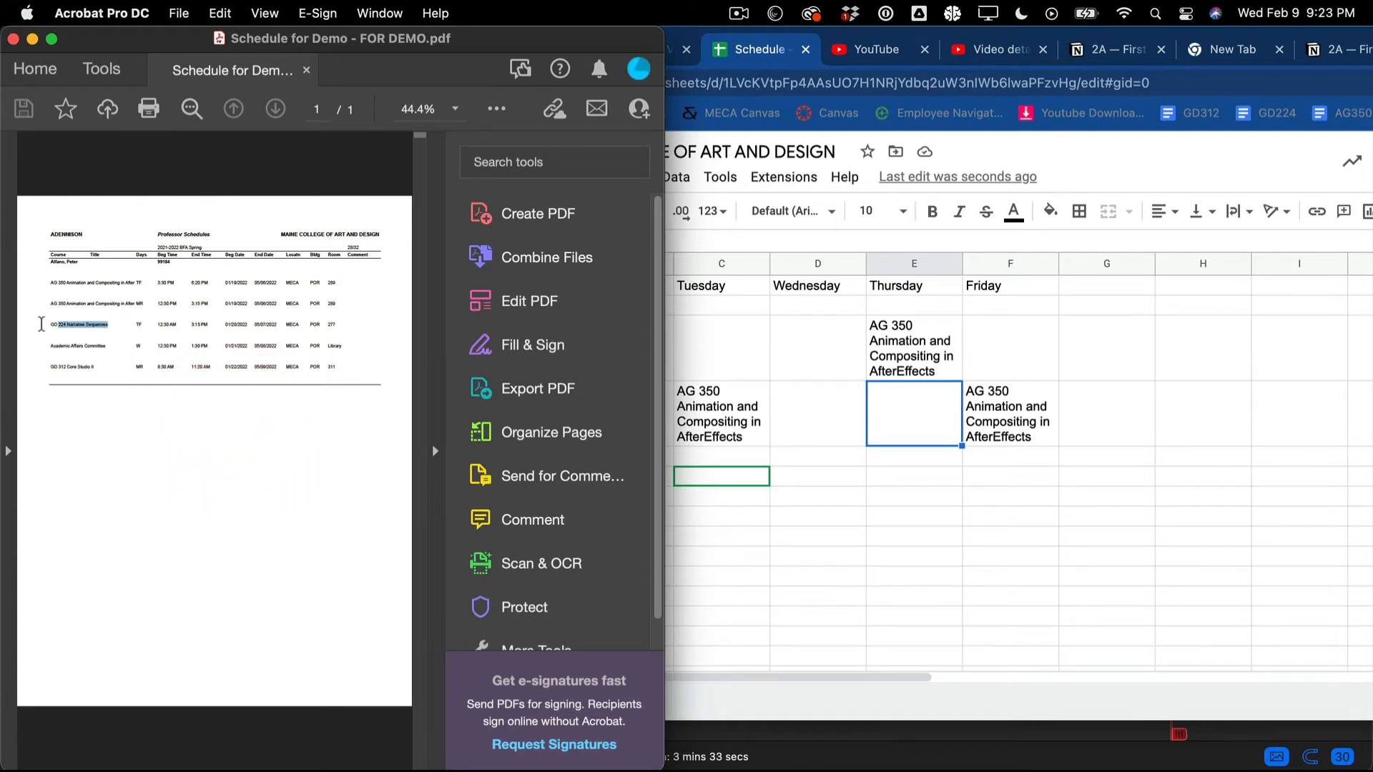
pyautogui.moveTo(41, 324); pyautogui.dragTo(39, 327)
pyautogui.press('super+c')
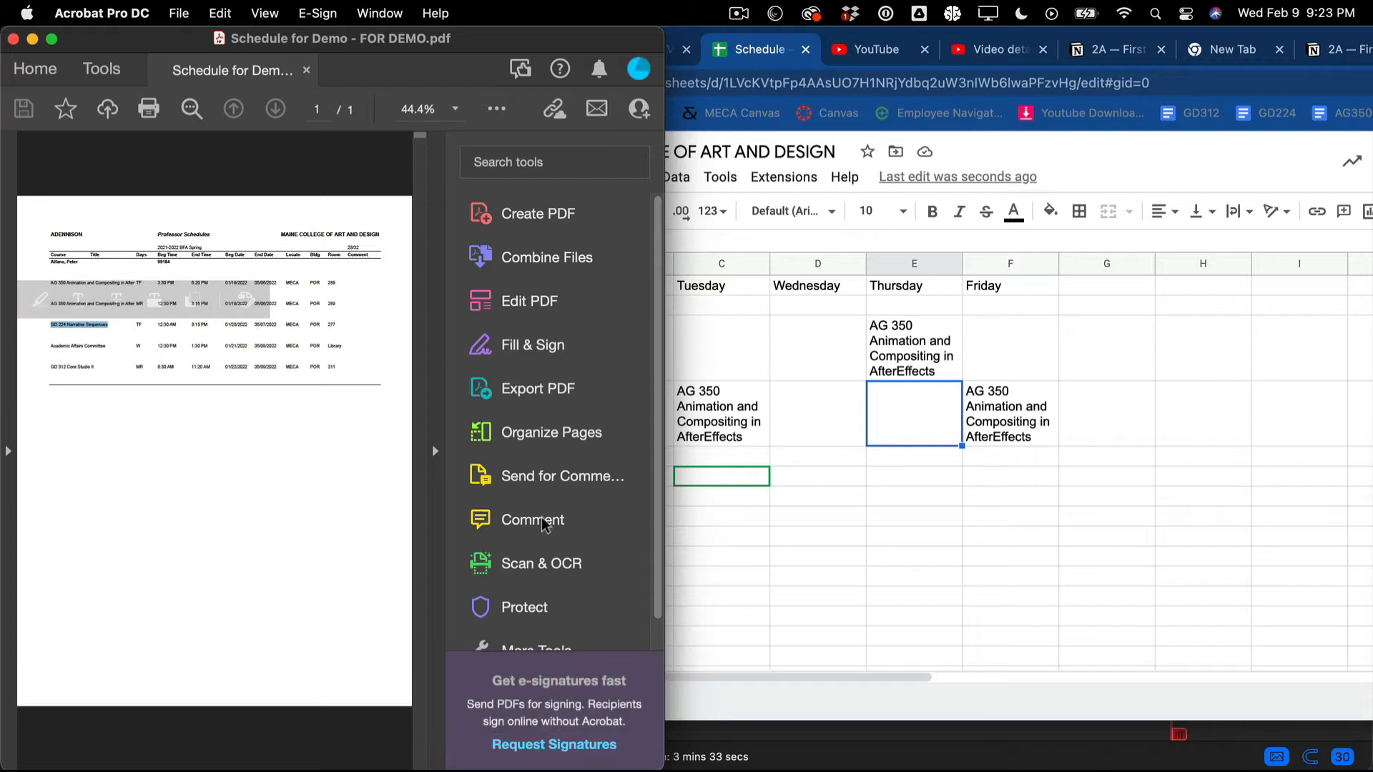
pyautogui.click(715, 347)
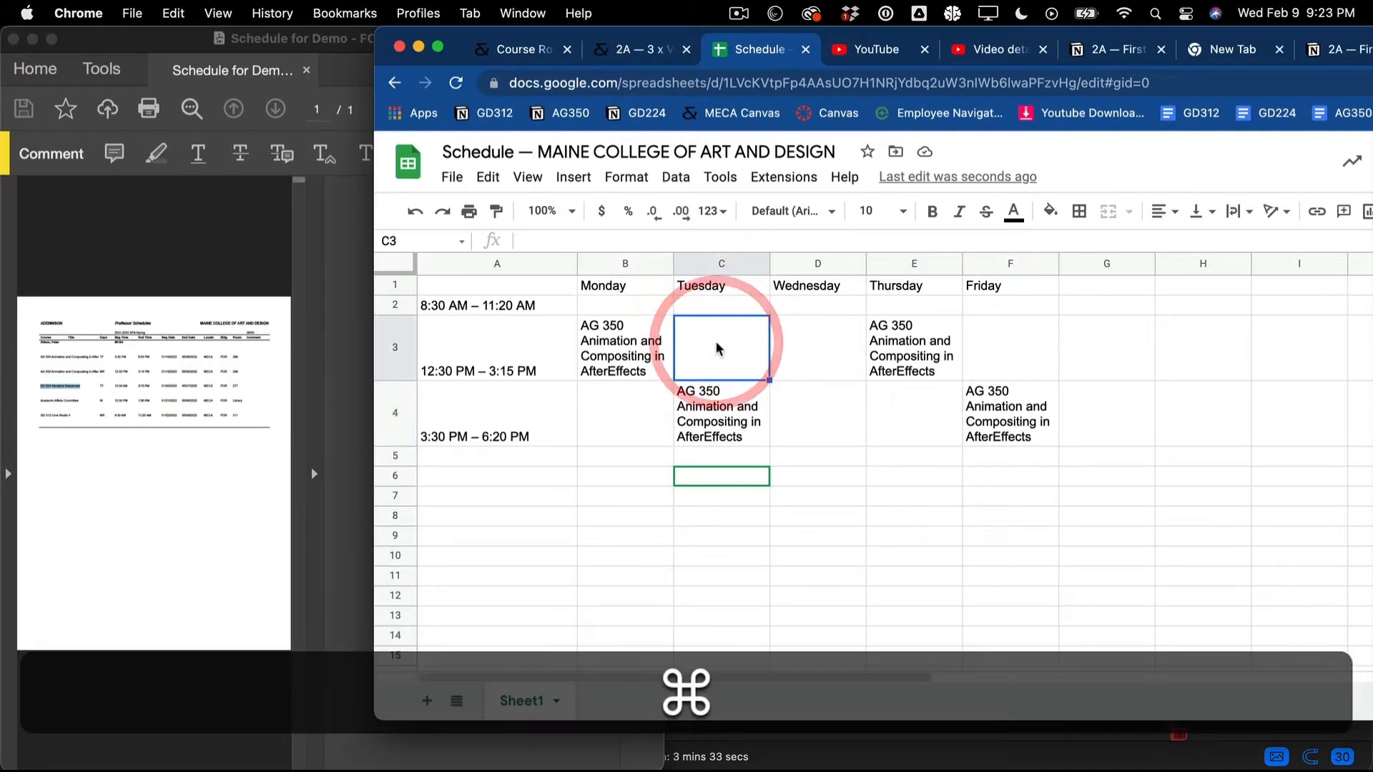
pyautogui.press('super+v')
pyautogui.click(1033, 344)
pyautogui.press('super+v')
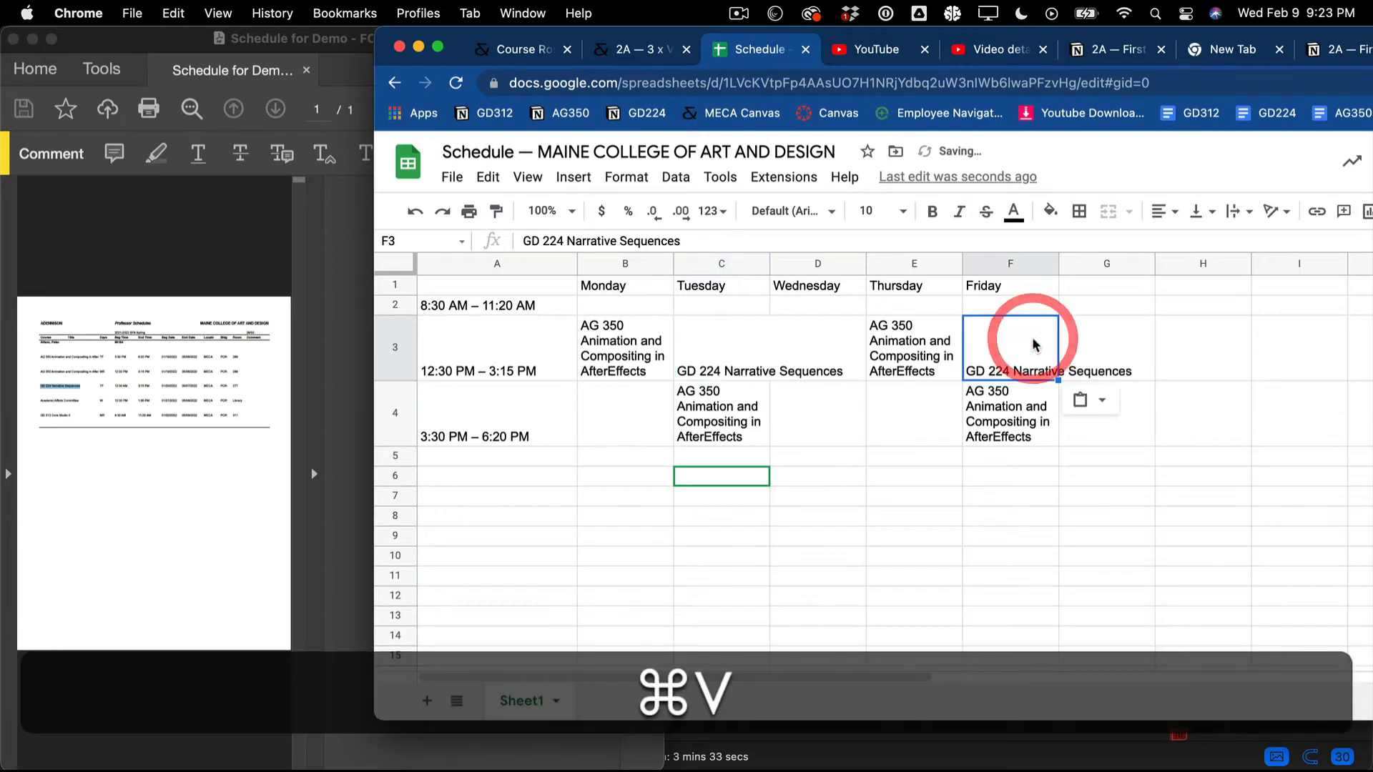
# - Copy "Academic Affairs Committee" from the PDF schedule into the 12:30 PM – 3:15 PM row under Wednesday (D3)
pyautogui.click(29, 427)
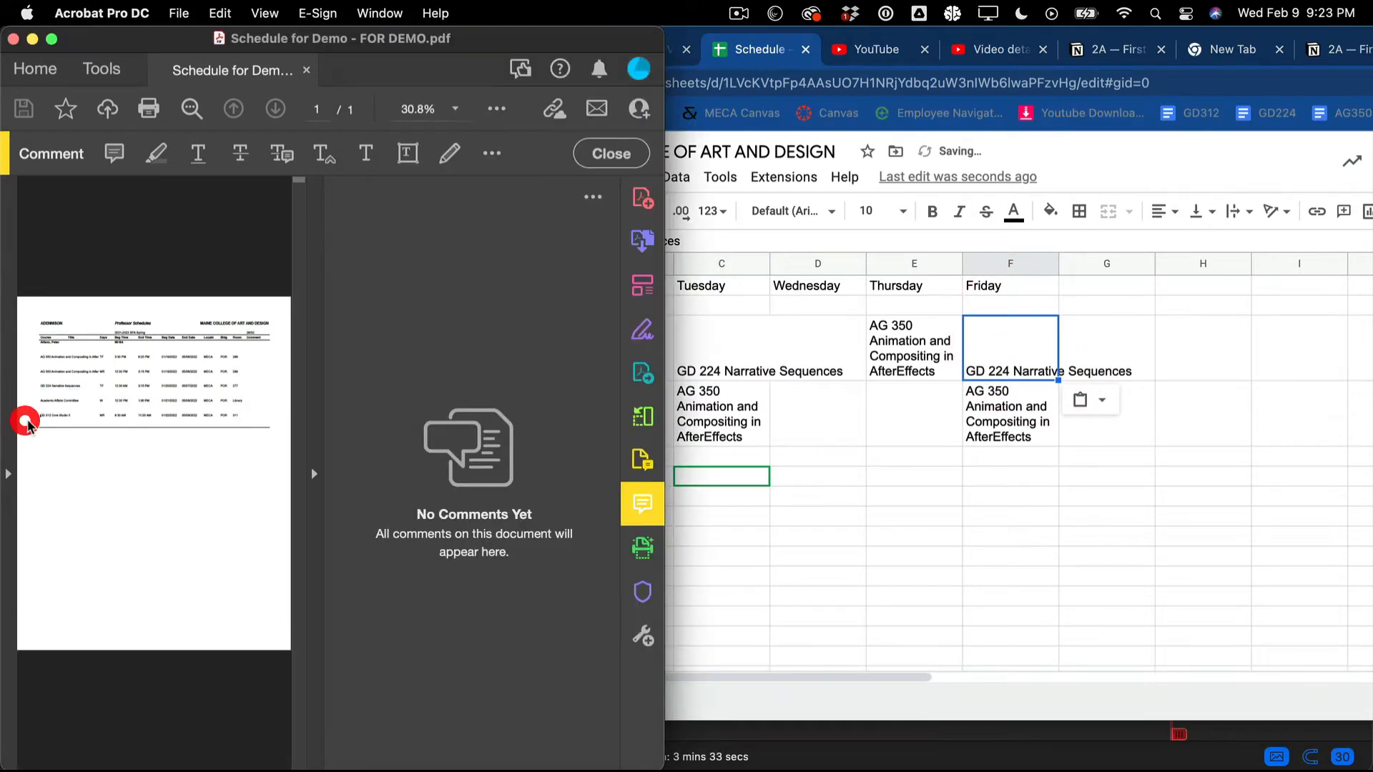
pyautogui.scroll(2, 77, 414)
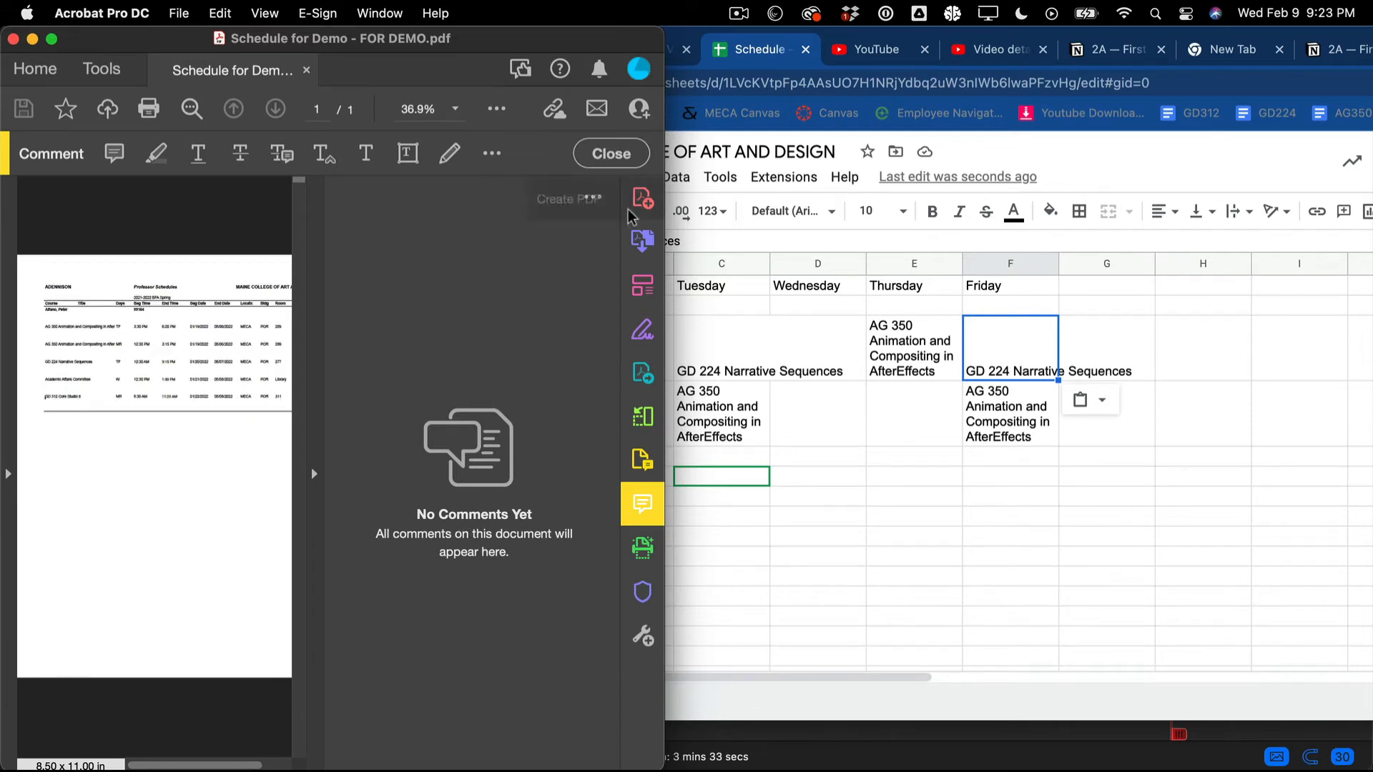
pyautogui.click(611, 154)
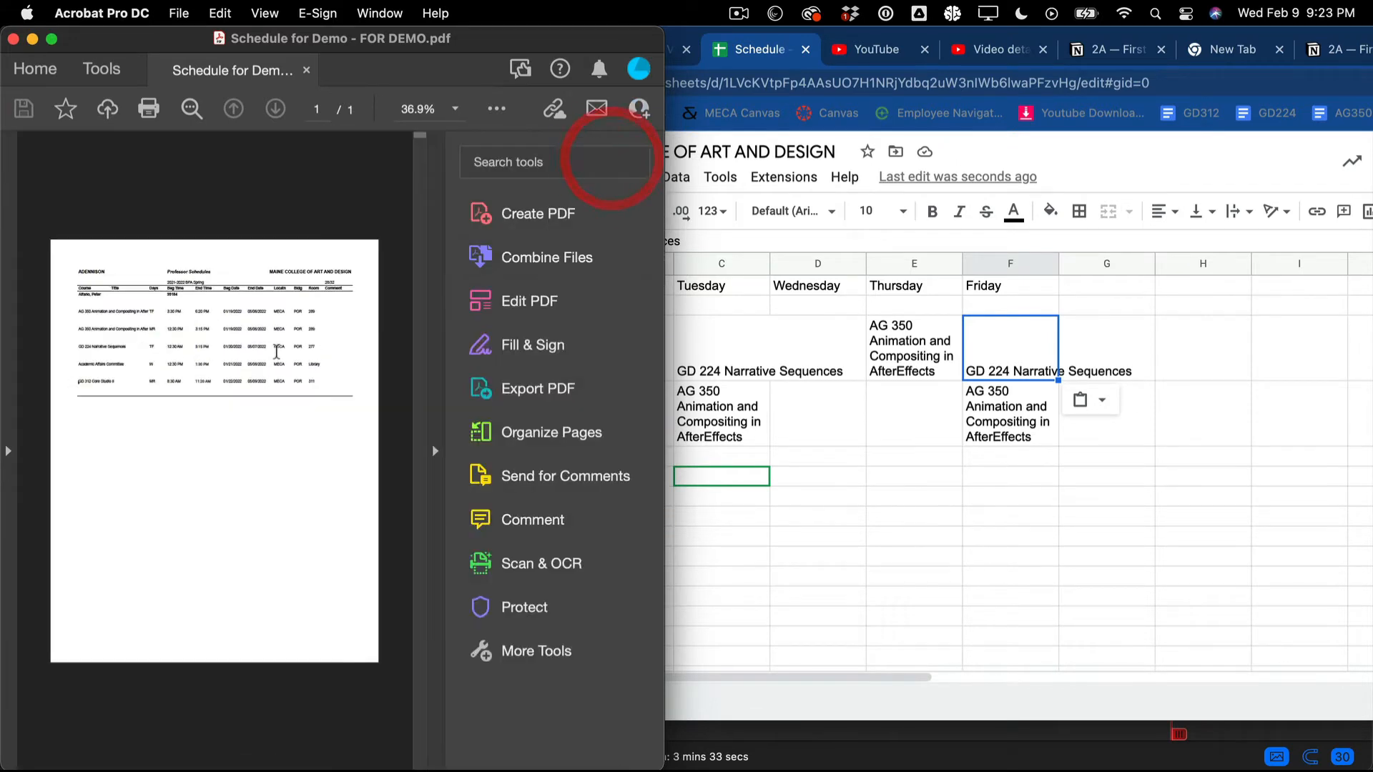
pyautogui.click(436, 400)
pyautogui.press('super+equal')
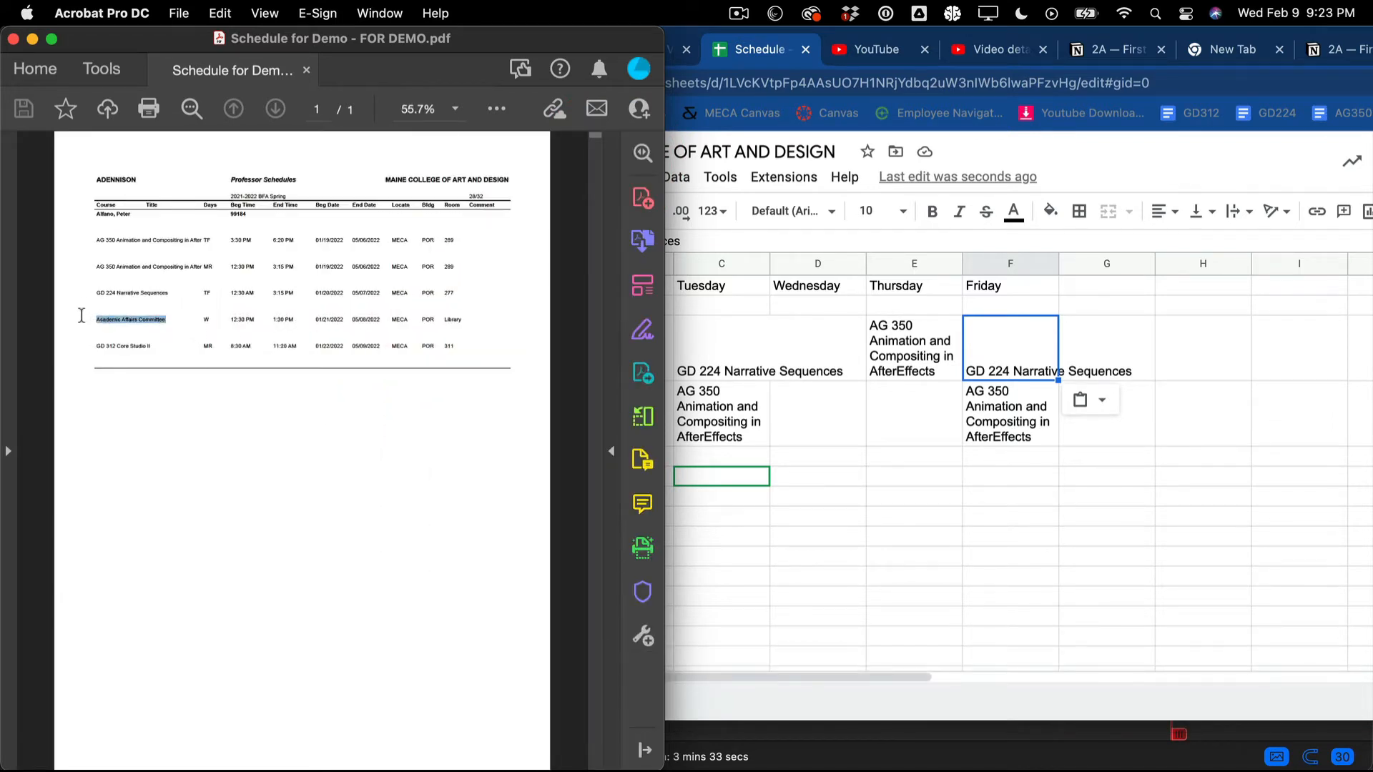
pyautogui.press('super+c')
pyautogui.click(832, 341)
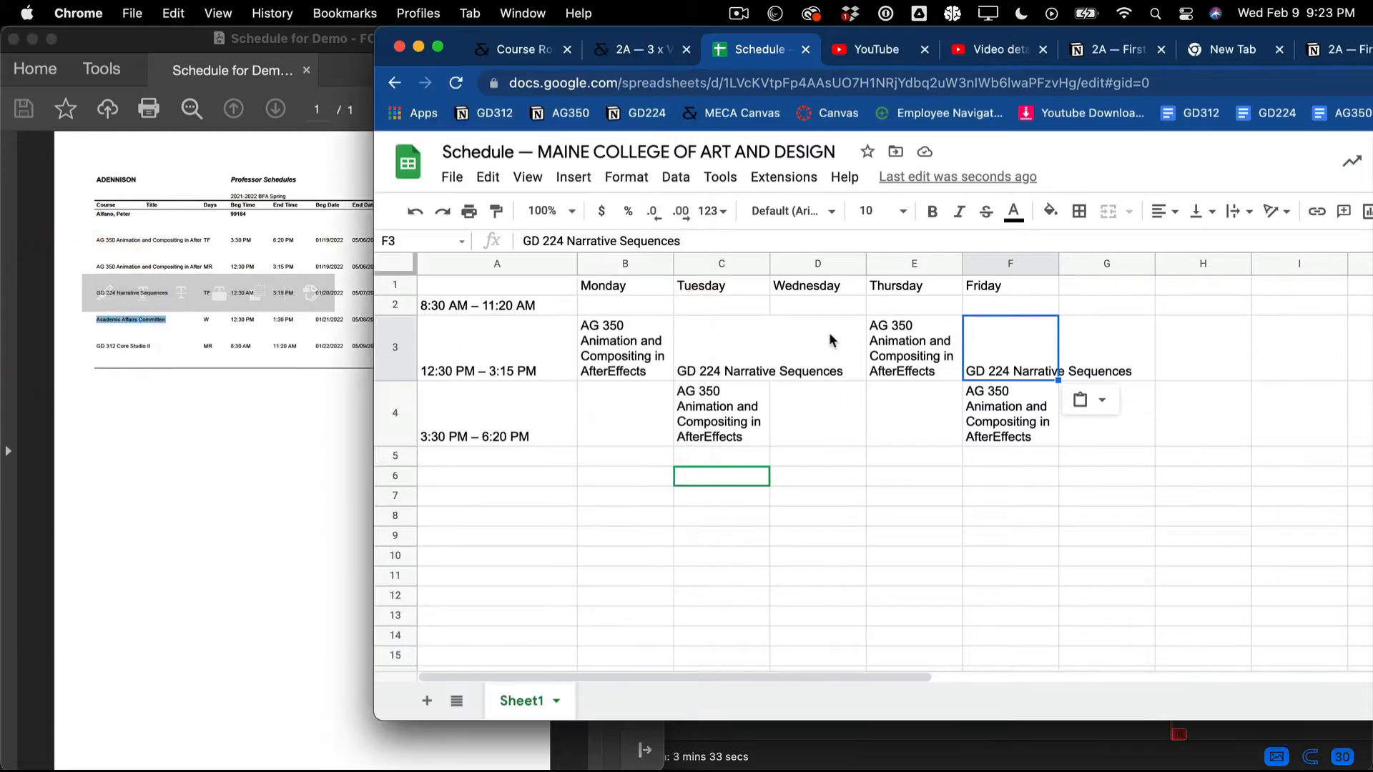
pyautogui.doubleClick(832, 340)
pyautogui.press('super+v')
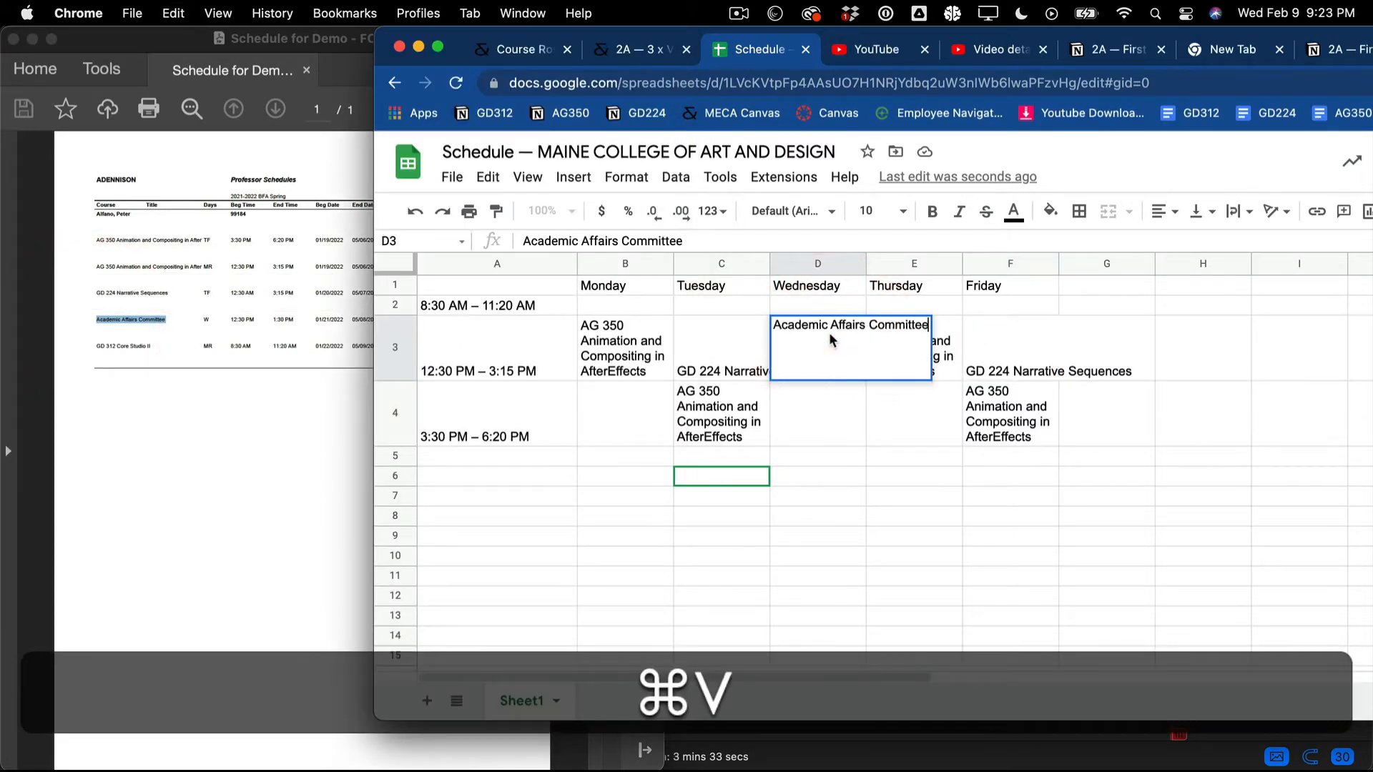
# - Enlarge the formula bar and add the meeting time "12:30 PM – 1:30PM" on a second line in cell D3
pyautogui.click(704, 238)
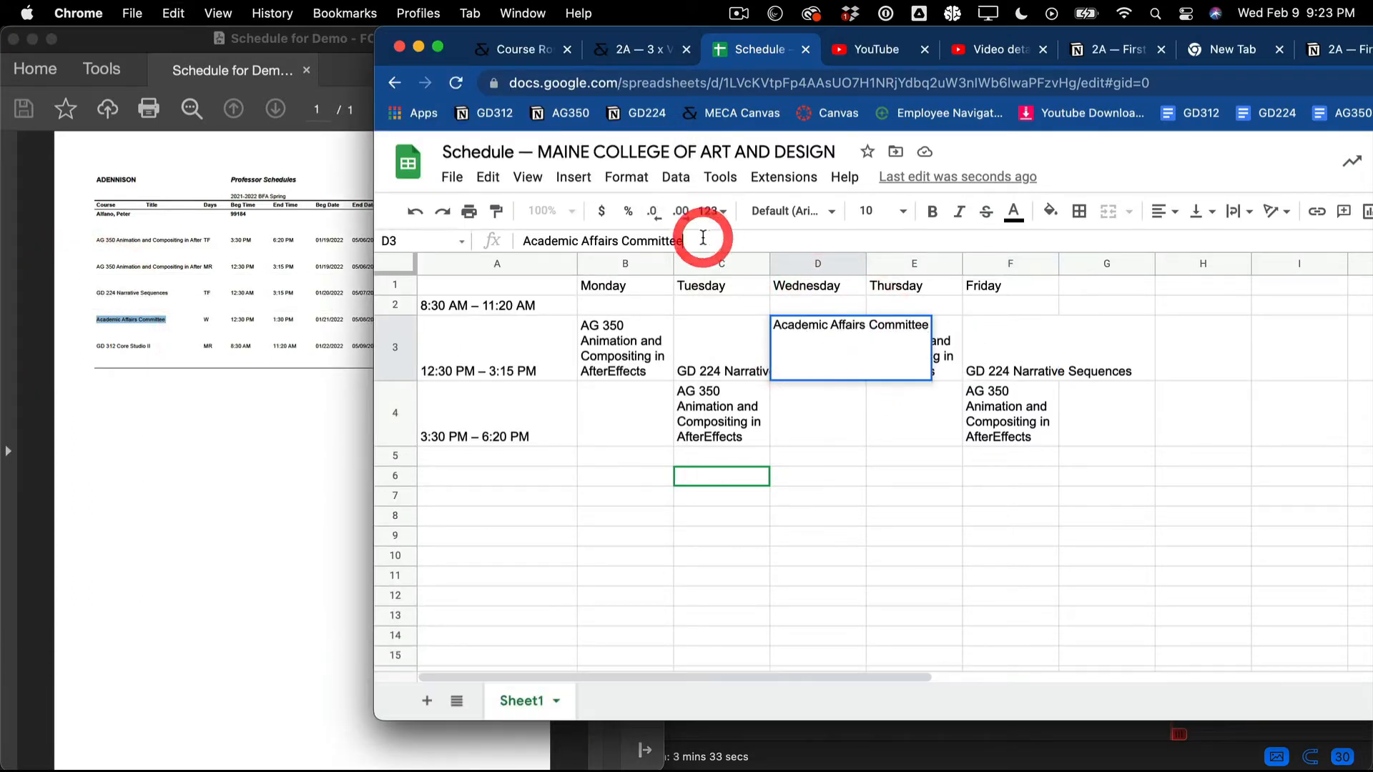
pyautogui.hotkey('alt', 'Return')
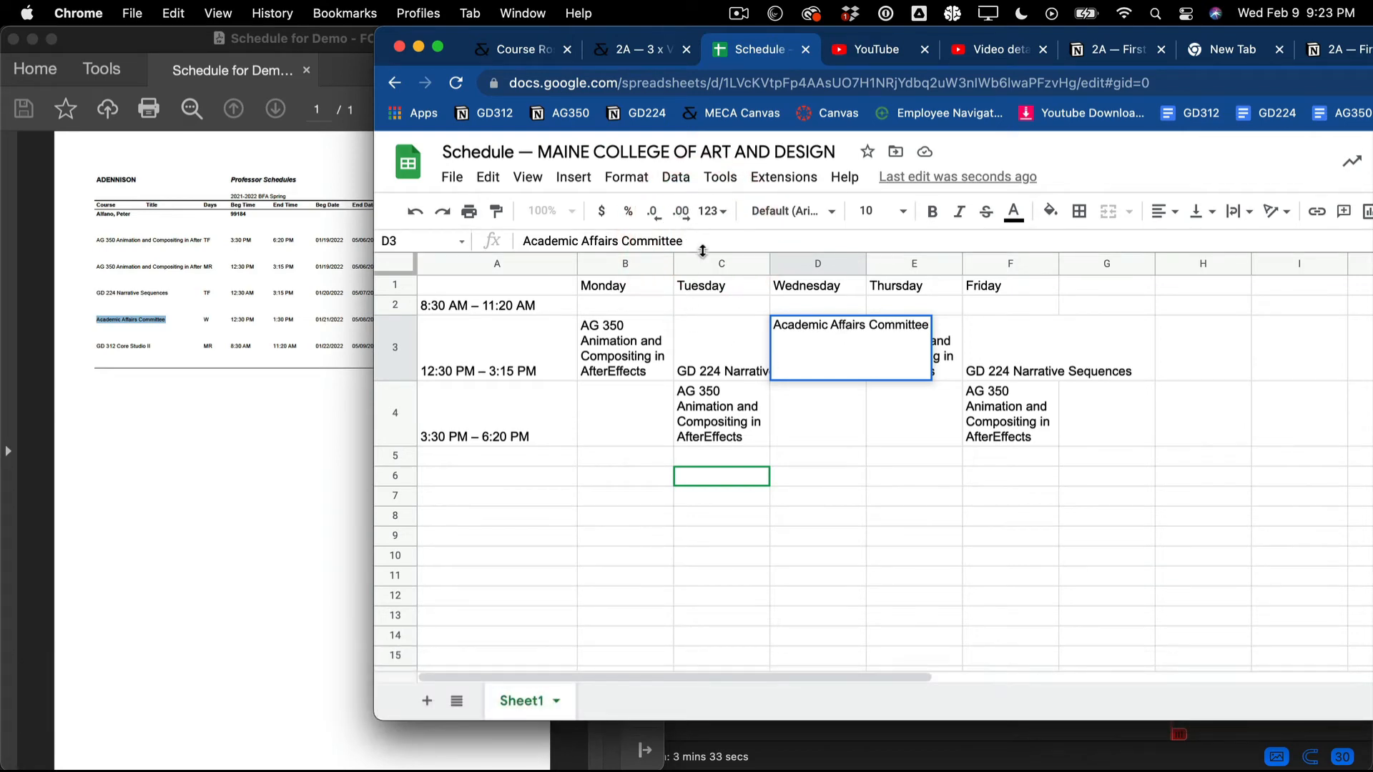
pyautogui.moveTo(703, 250); pyautogui.dragTo(683, 328)
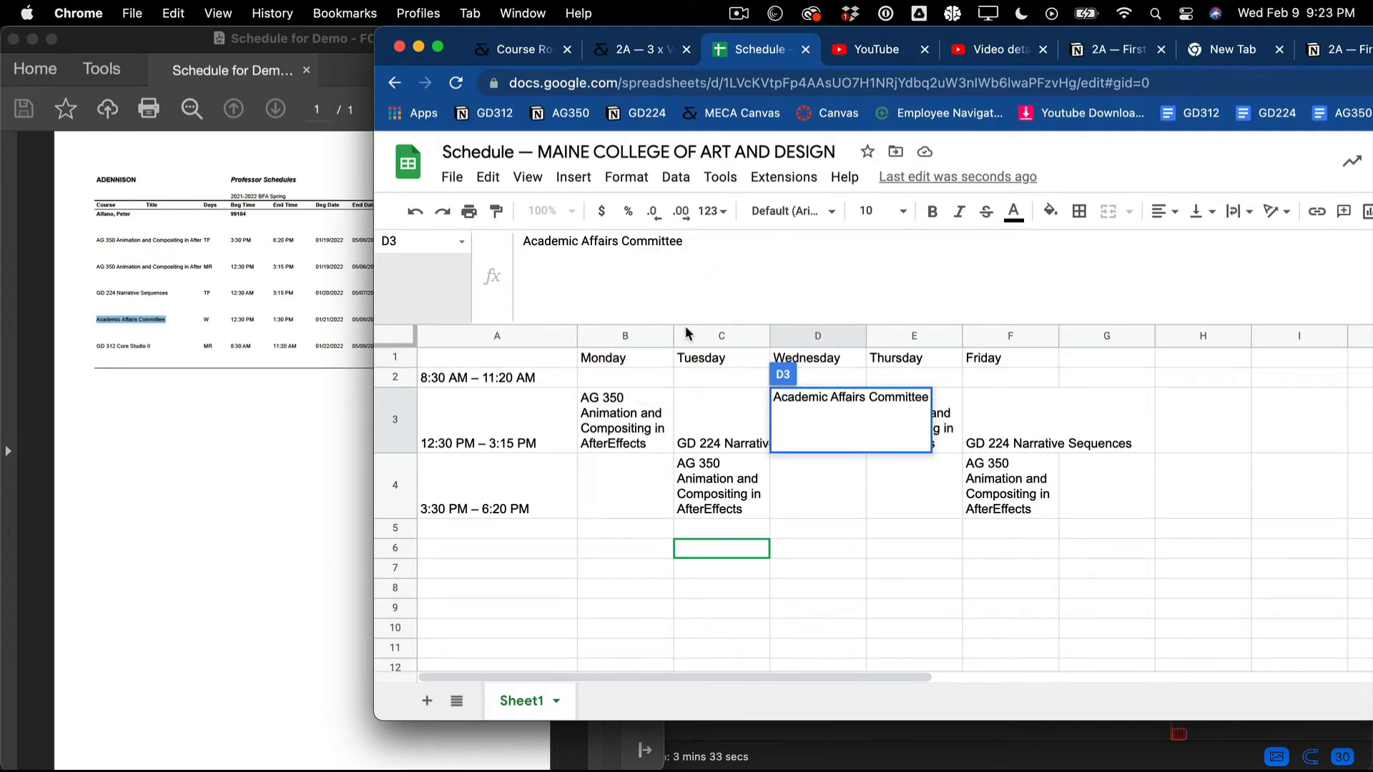
pyautogui.write('12:30')
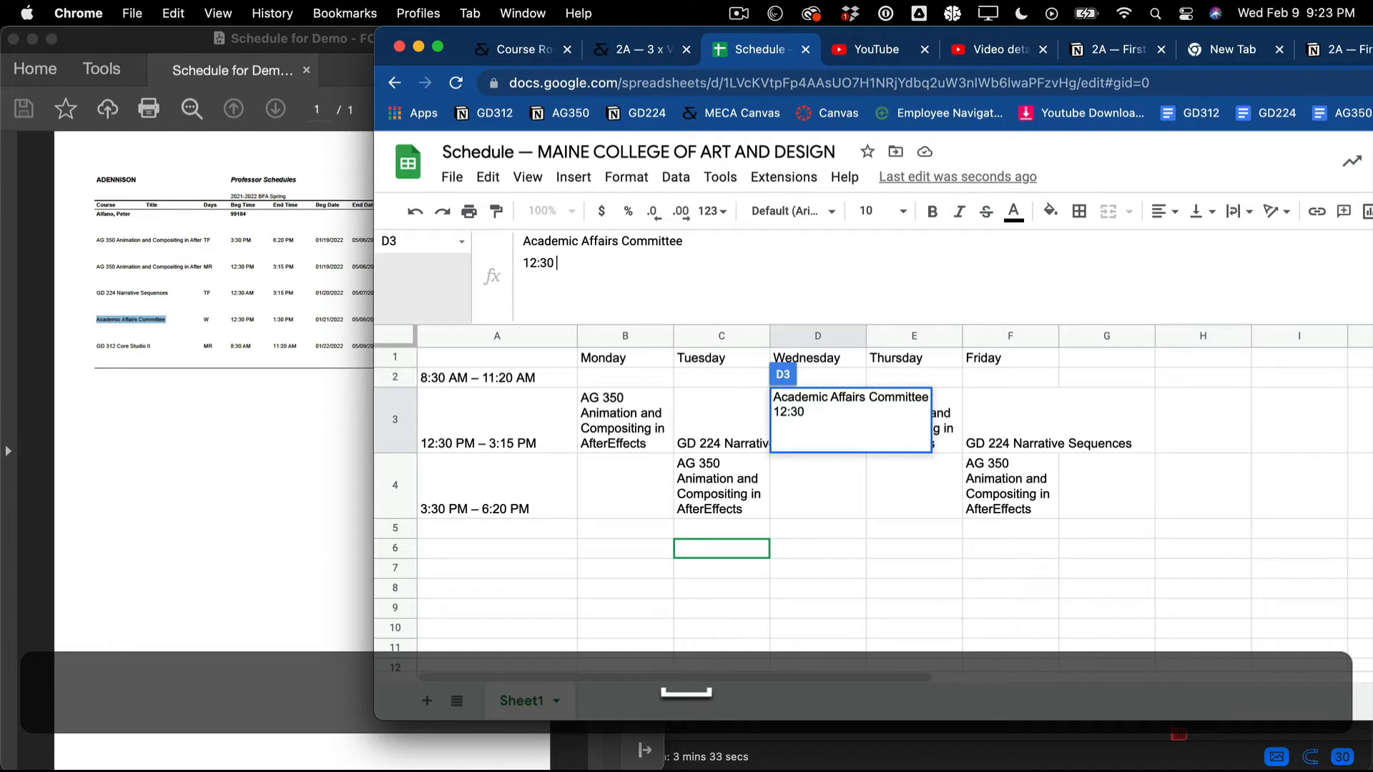
pyautogui.write(' PM –')
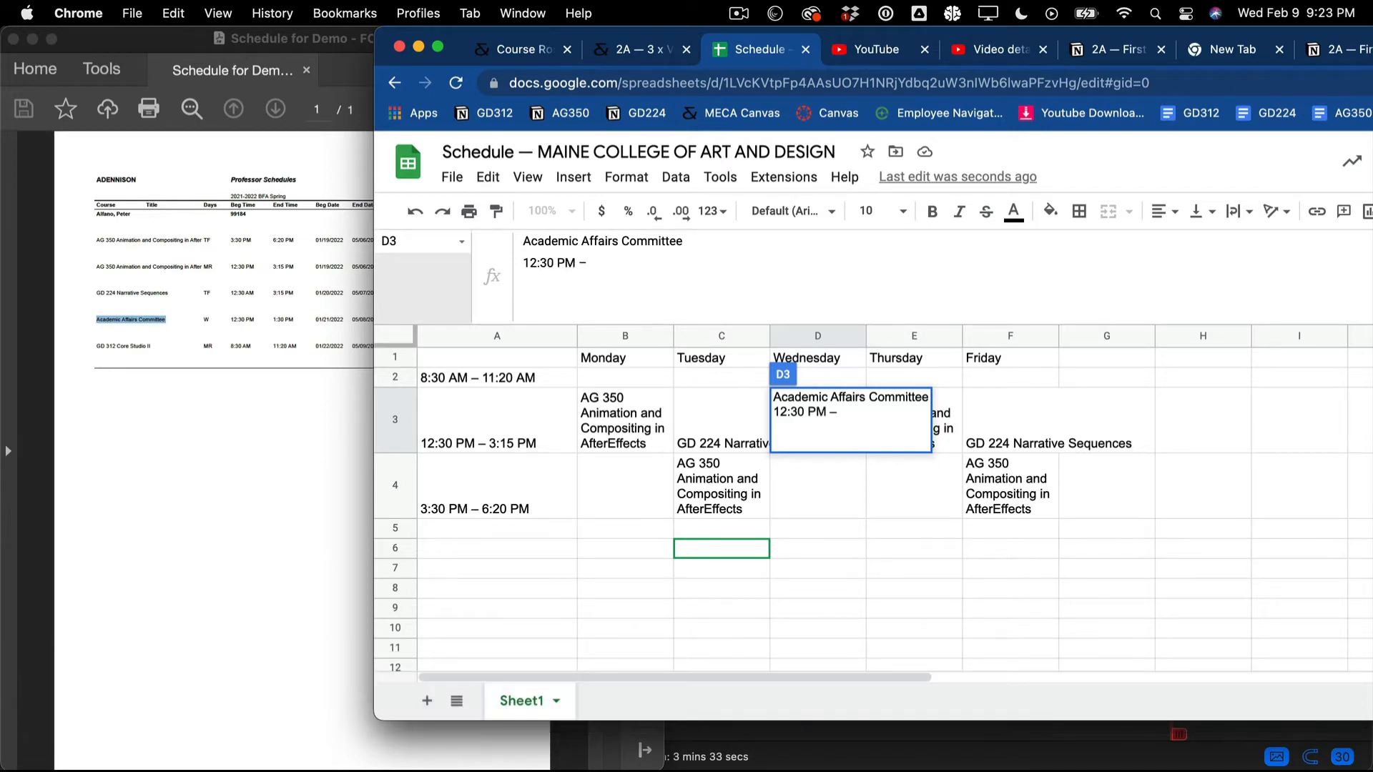
pyautogui.write(' 1:3')
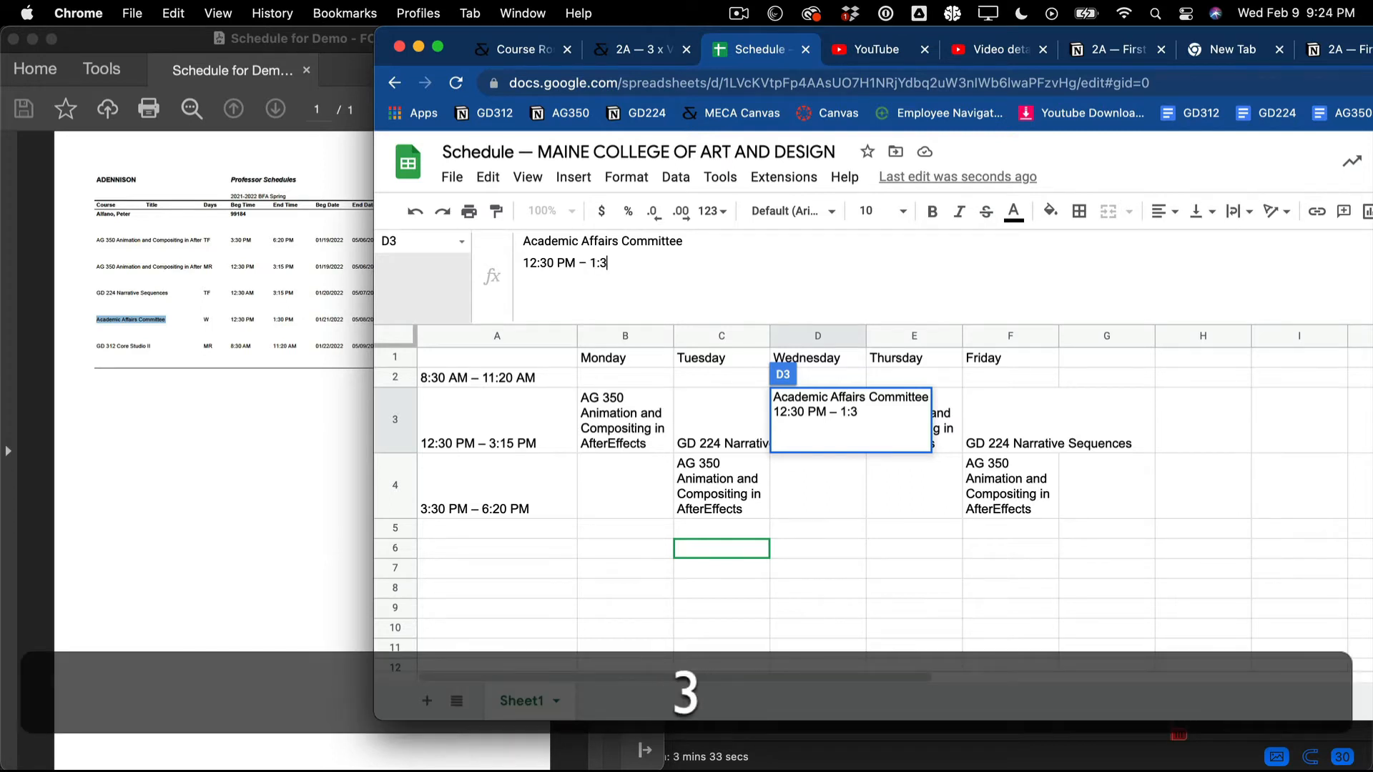
pyautogui.write('0PM')
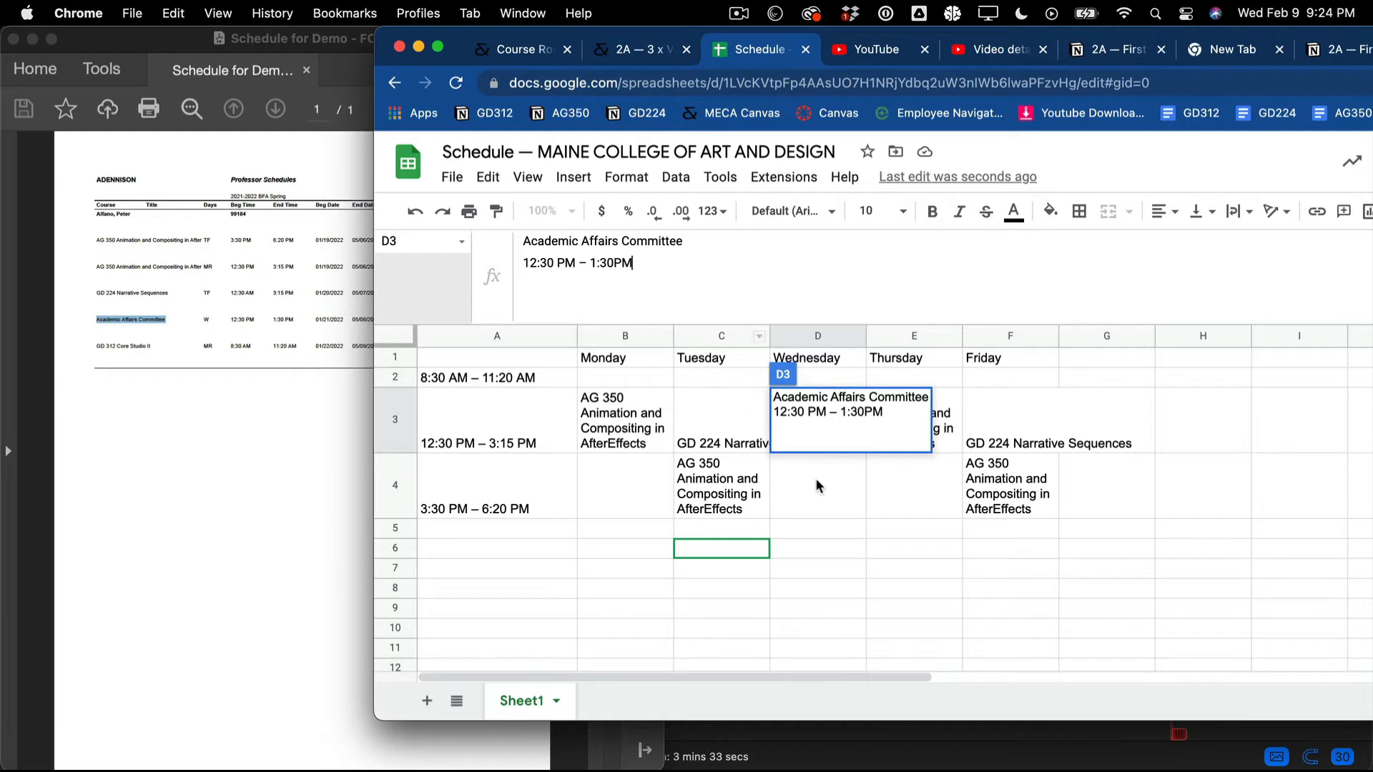
pyautogui.click(816, 480)
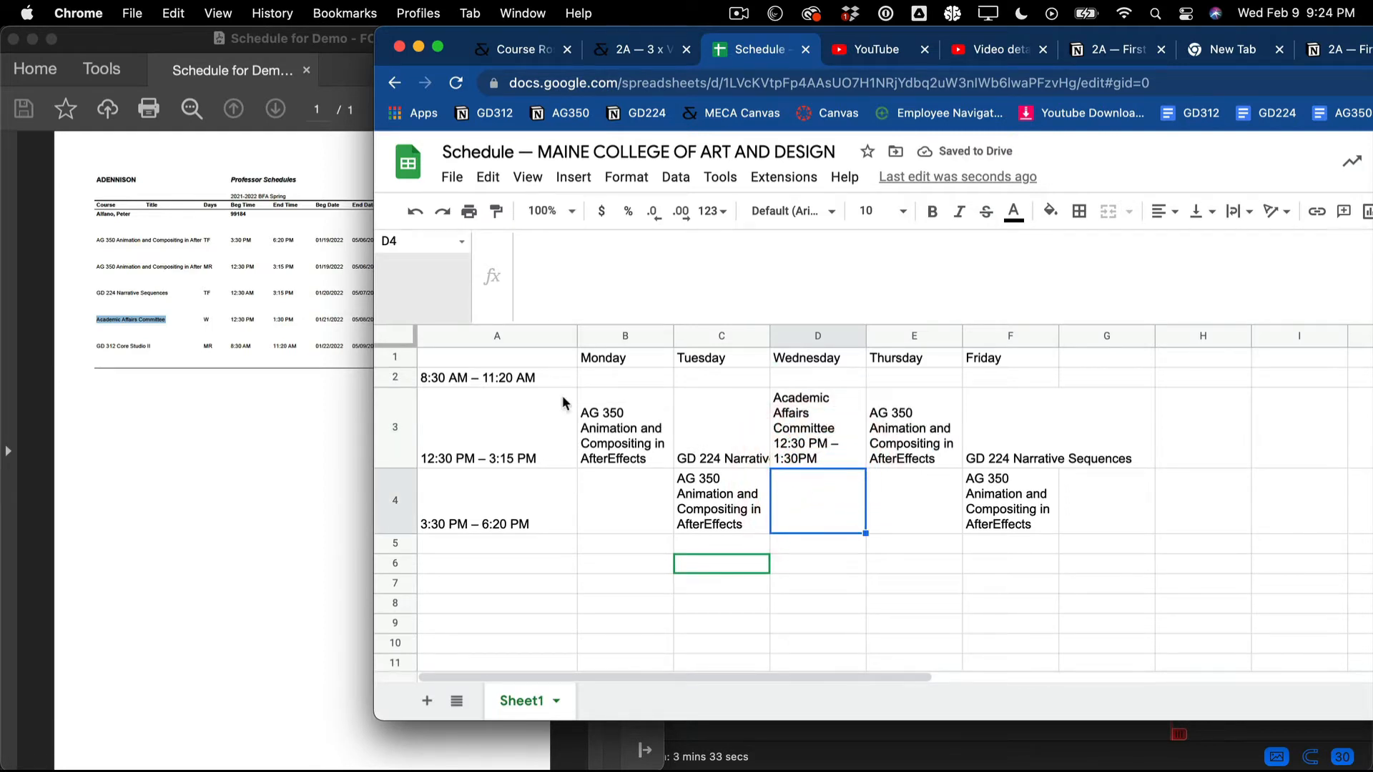
# - Copy "GD 312 Core Studio II" from the PDF into the 8:30 AM – 11:20 AM row under Monday (B2) and Thursday (E2)
pyautogui.click(136, 362)
pyautogui.moveTo(153, 347); pyautogui.dragTo(55, 339)
pyautogui.press('super+c')
pyautogui.click(878, 629)
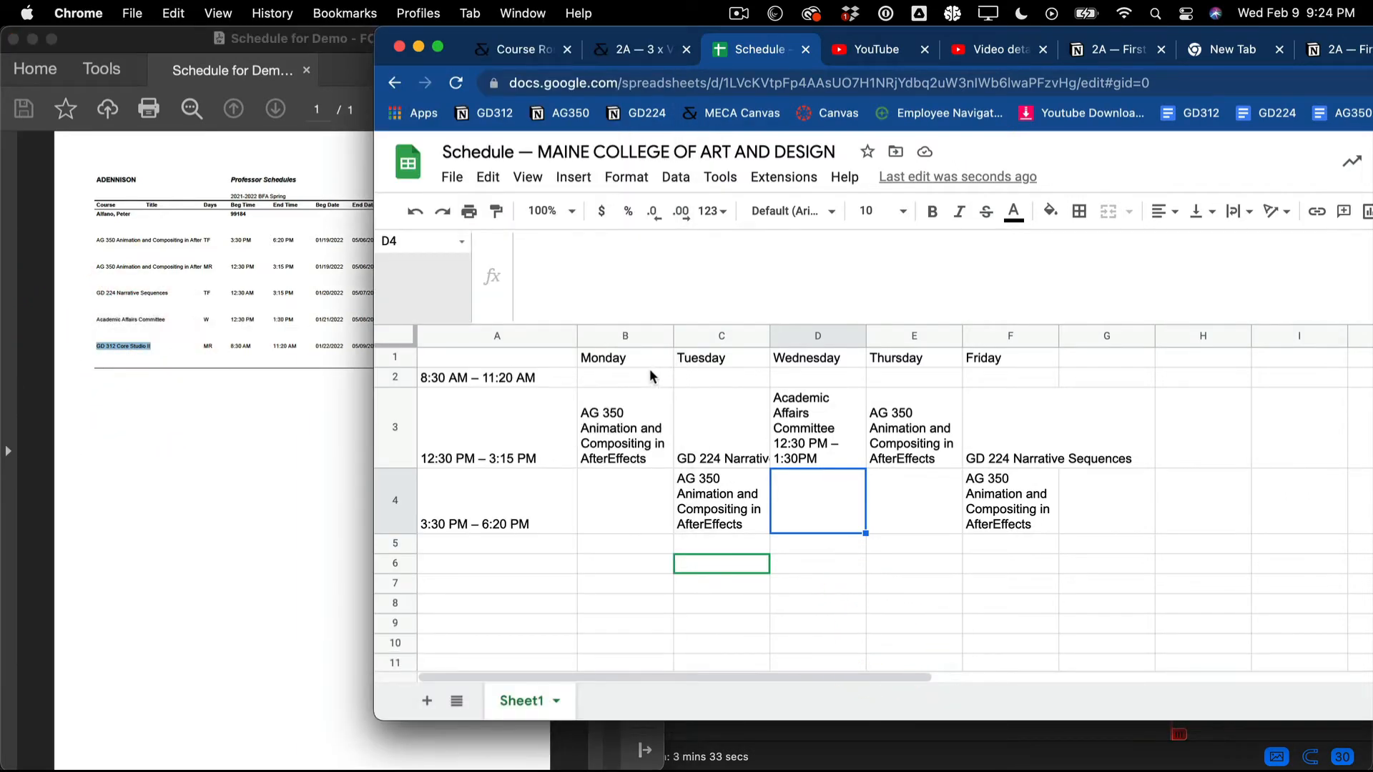
pyautogui.click(628, 371)
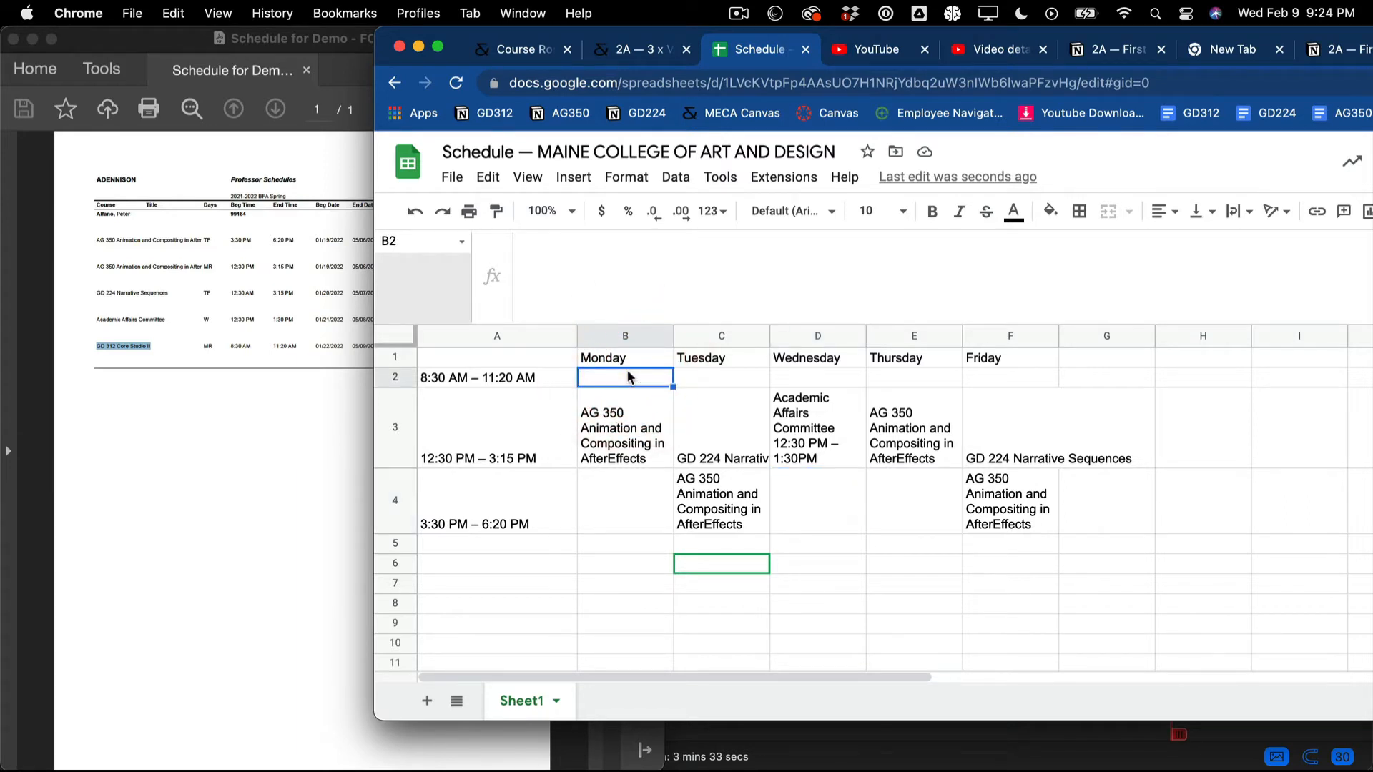
pyautogui.press('super+v')
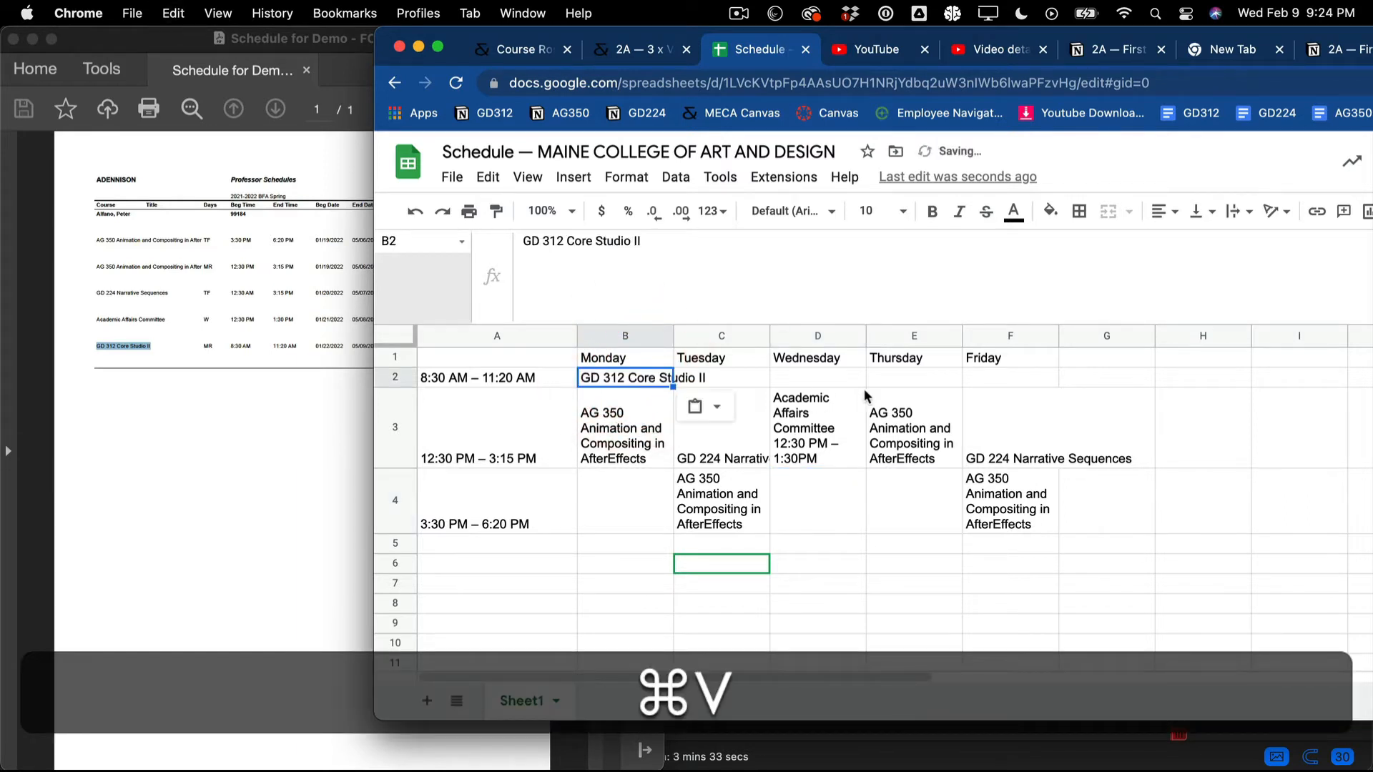
pyautogui.click(911, 380)
pyautogui.press('super+v')
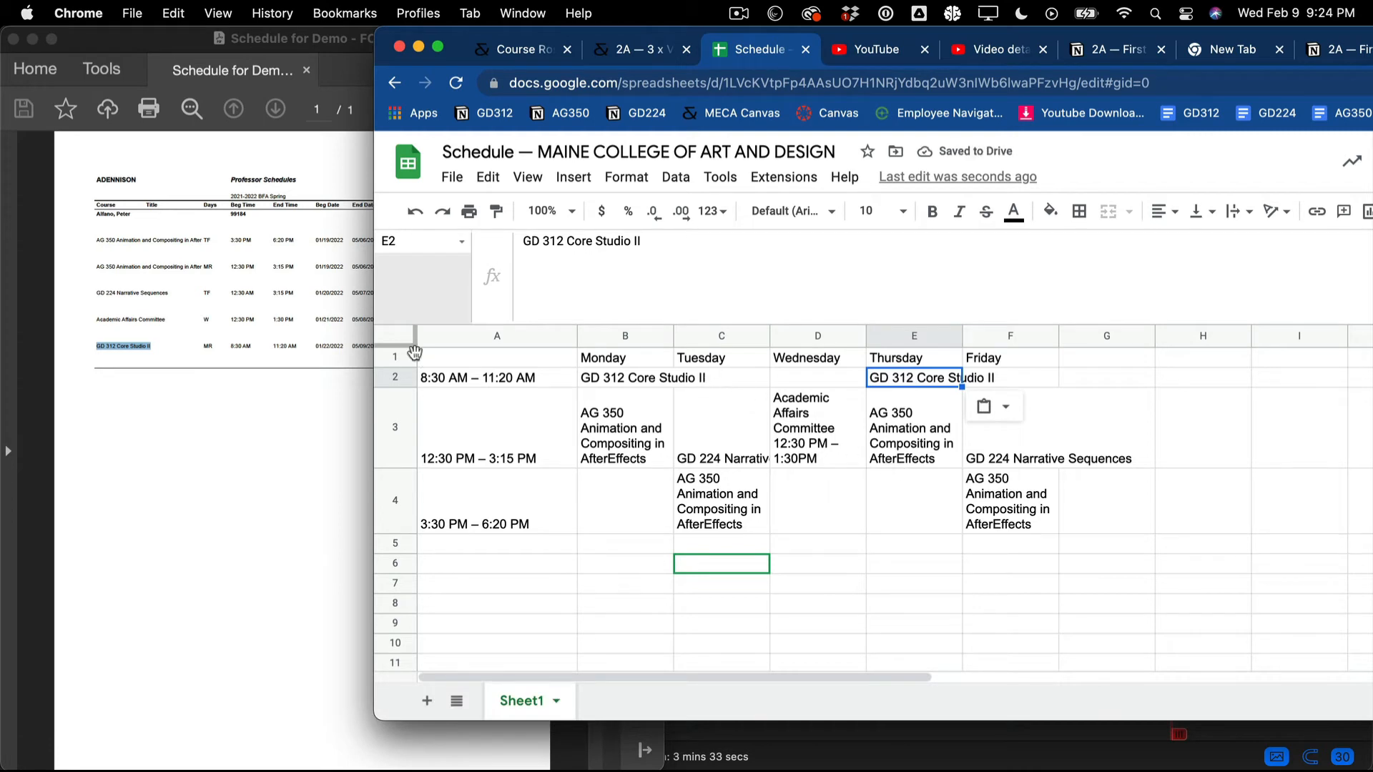
# - Apply Wrap text wrapping to the whole sheet again so the newly pasted titles fit their cells
pyautogui.click(393, 342)
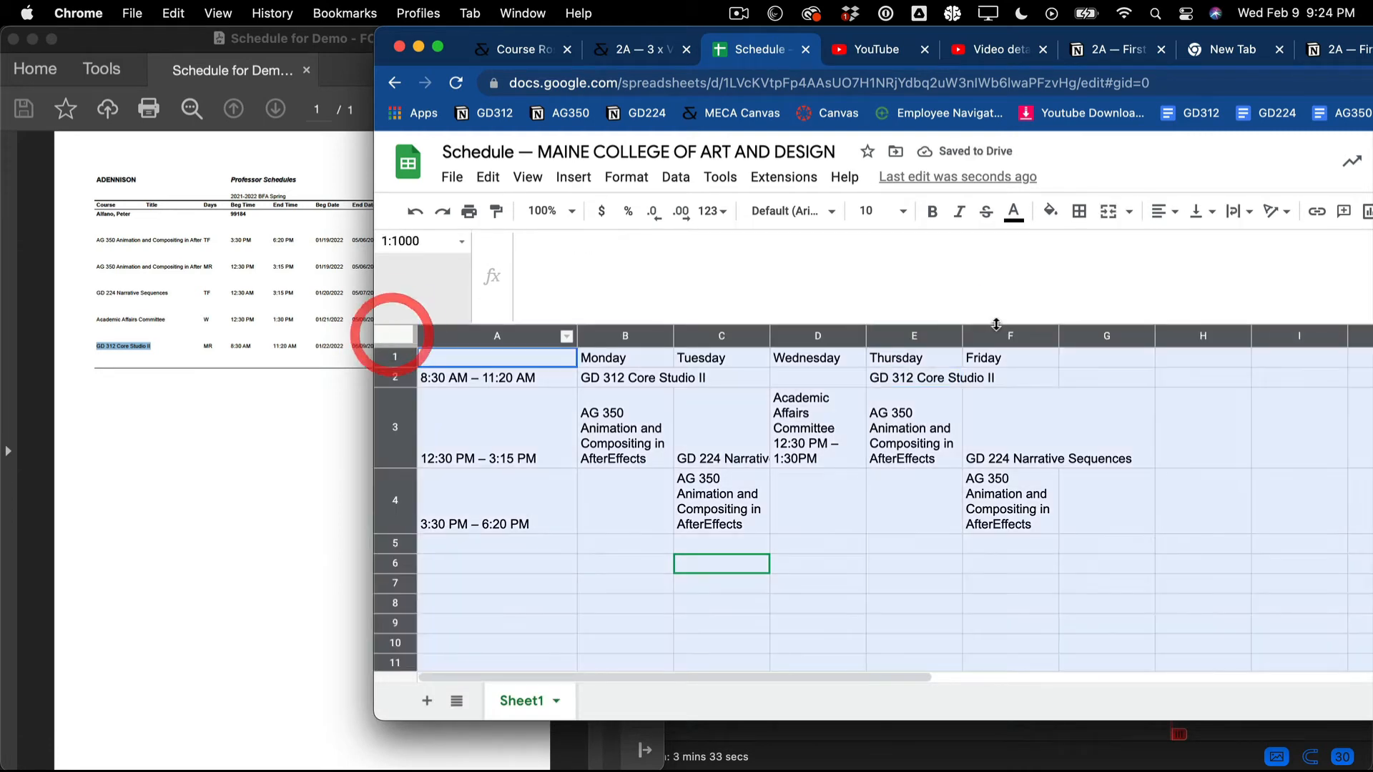
pyautogui.click(1242, 211)
pyautogui.click(1260, 244)
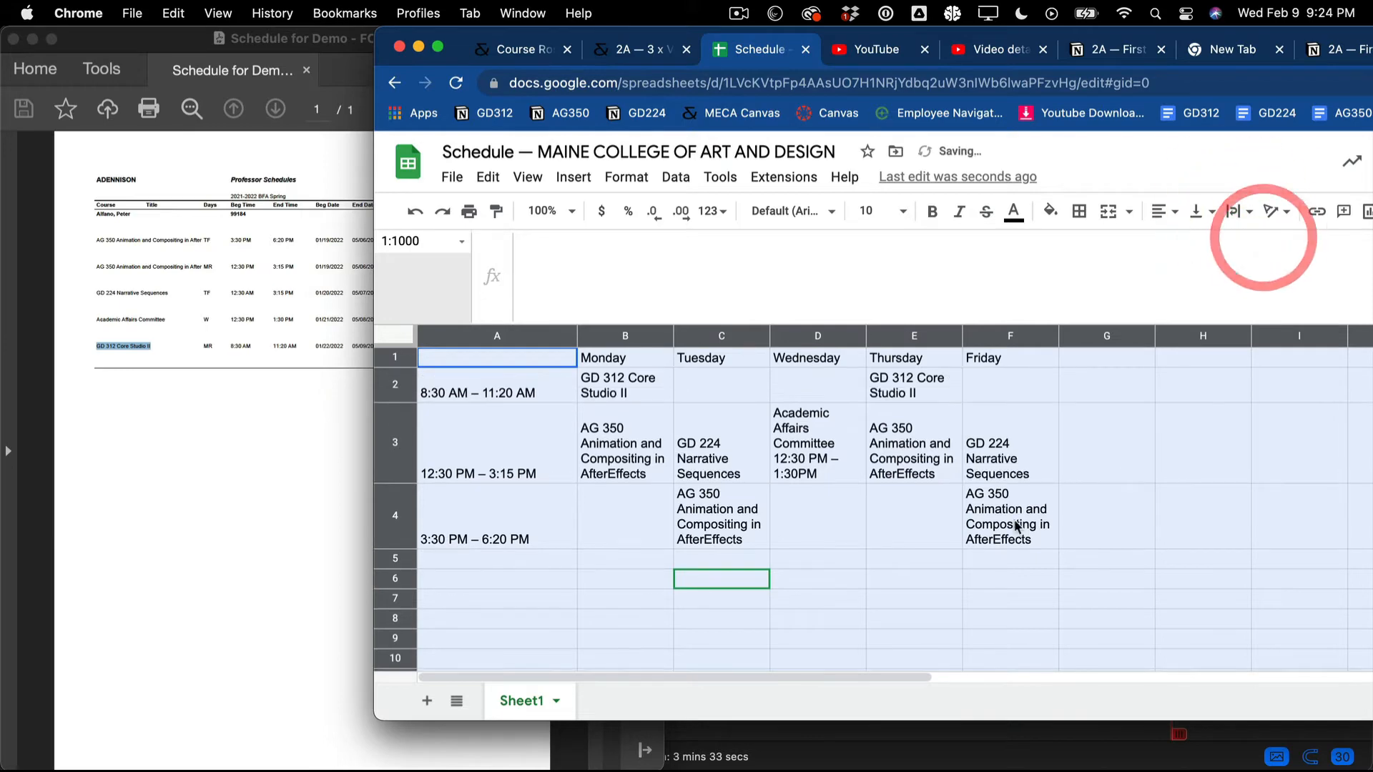
pyautogui.click(1002, 579)
# - Compare the weekday and time-slot grid in the sheet with the course rows of the PDF schedule
pyautogui.click(234, 499)
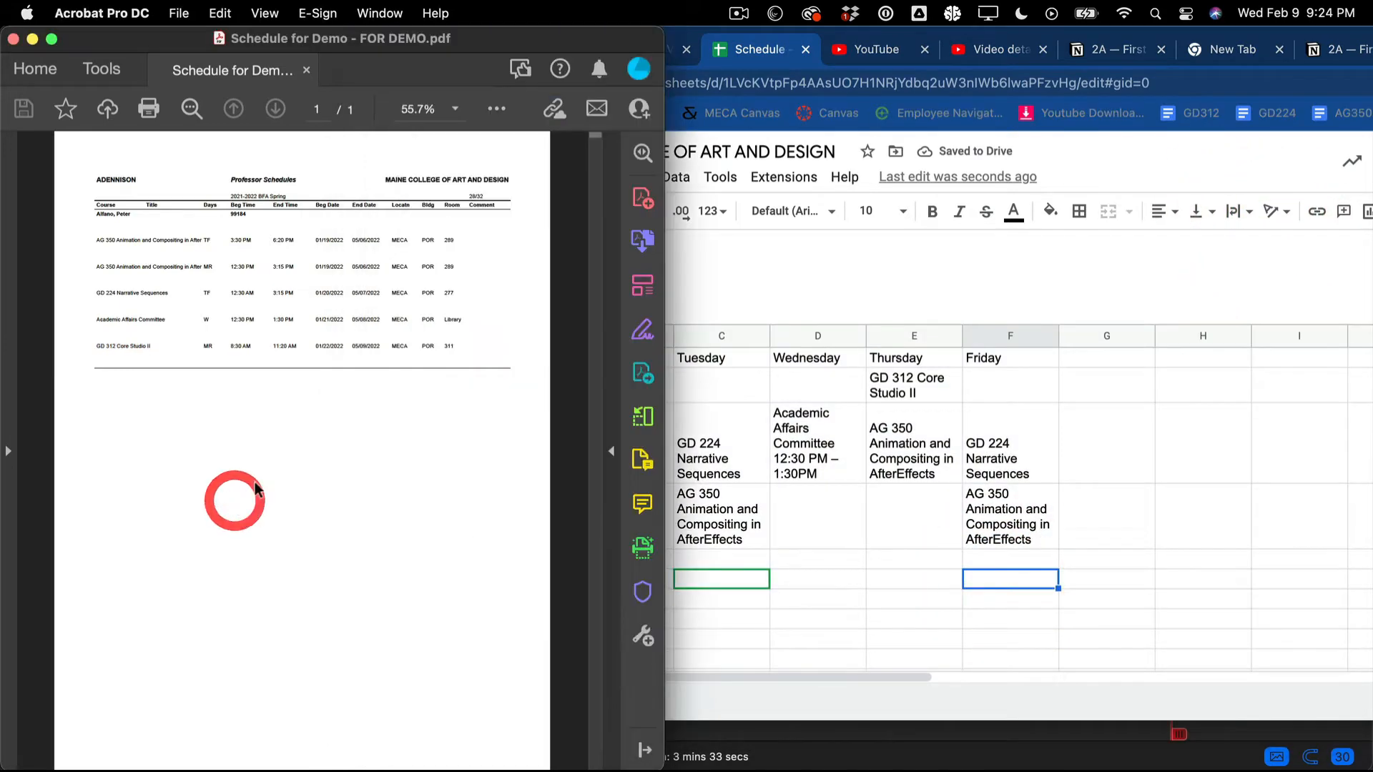
pyautogui.click(822, 443)
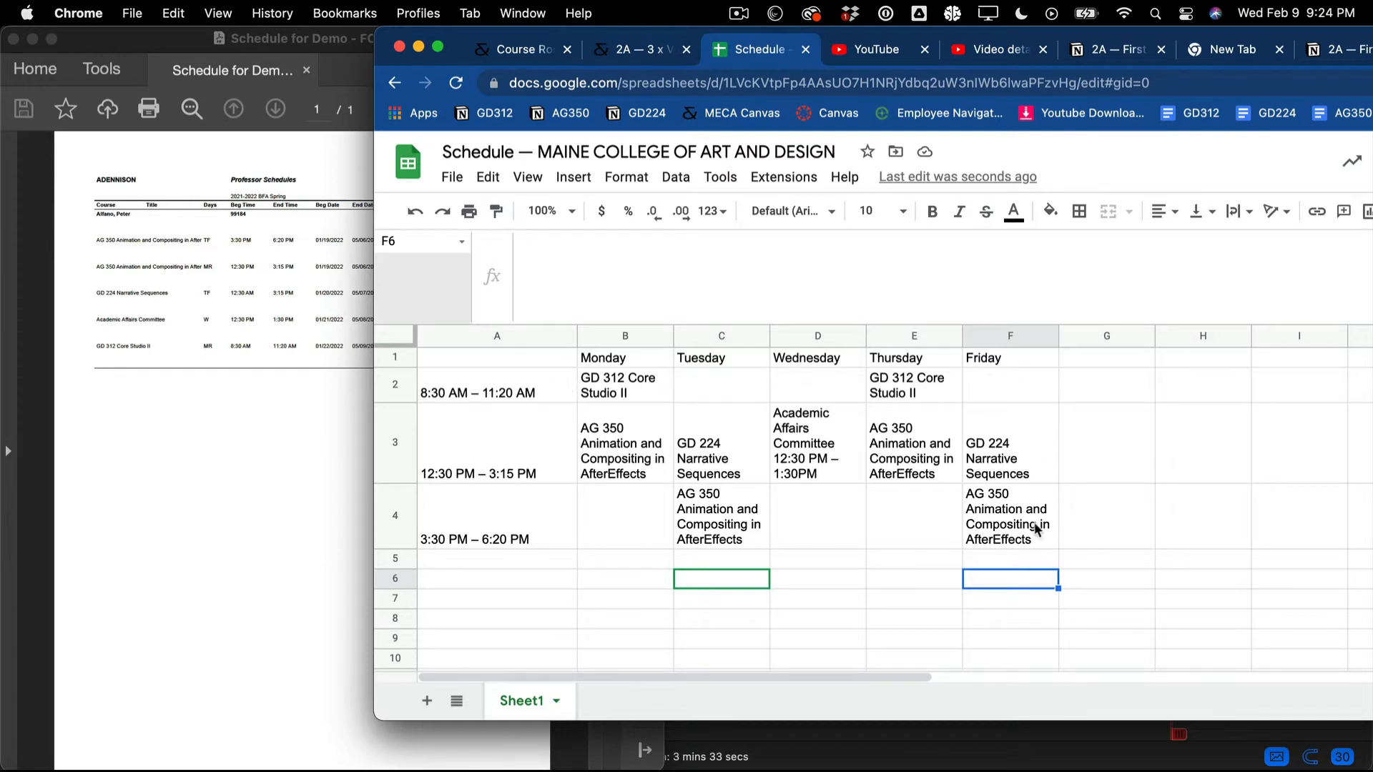
pyautogui.click(688, 531)
pyautogui.click(590, 450)
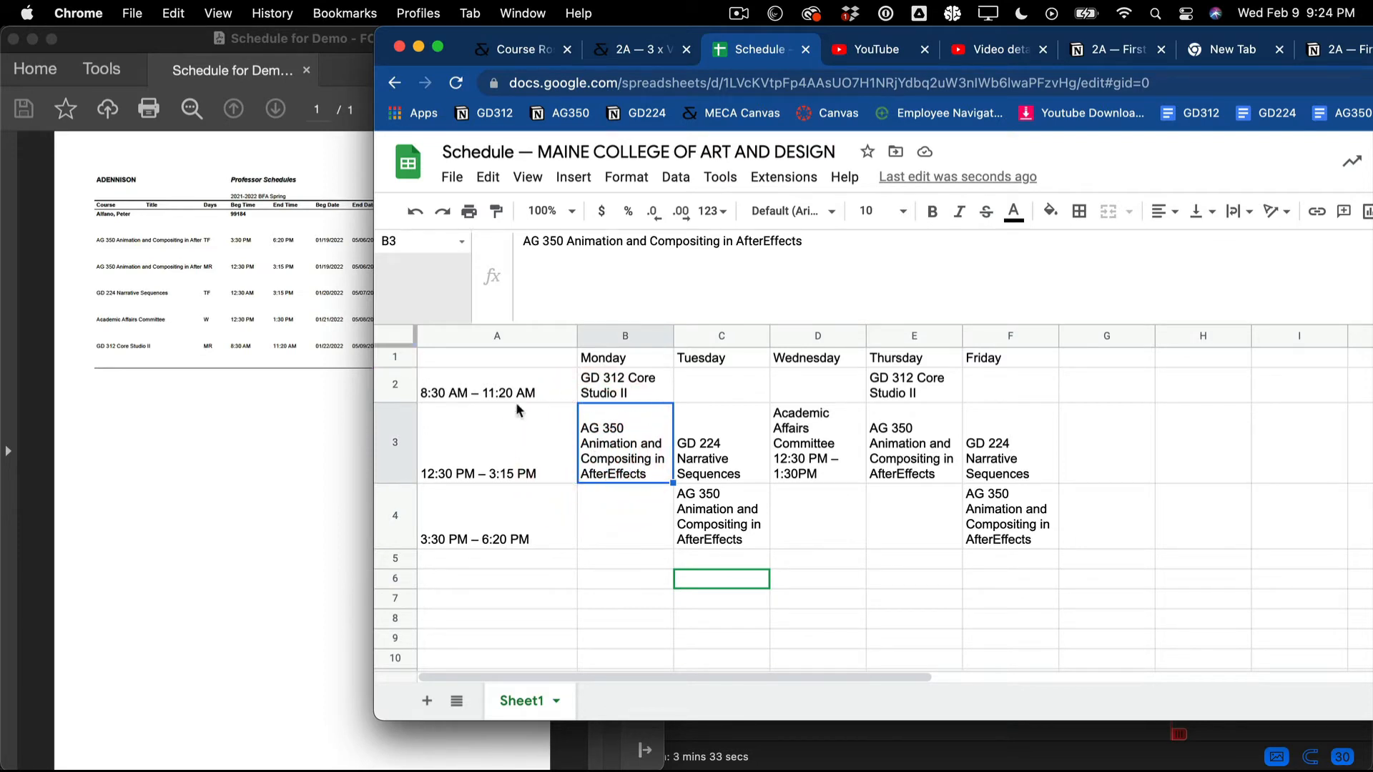
pyautogui.click(509, 359)
pyautogui.click(970, 362)
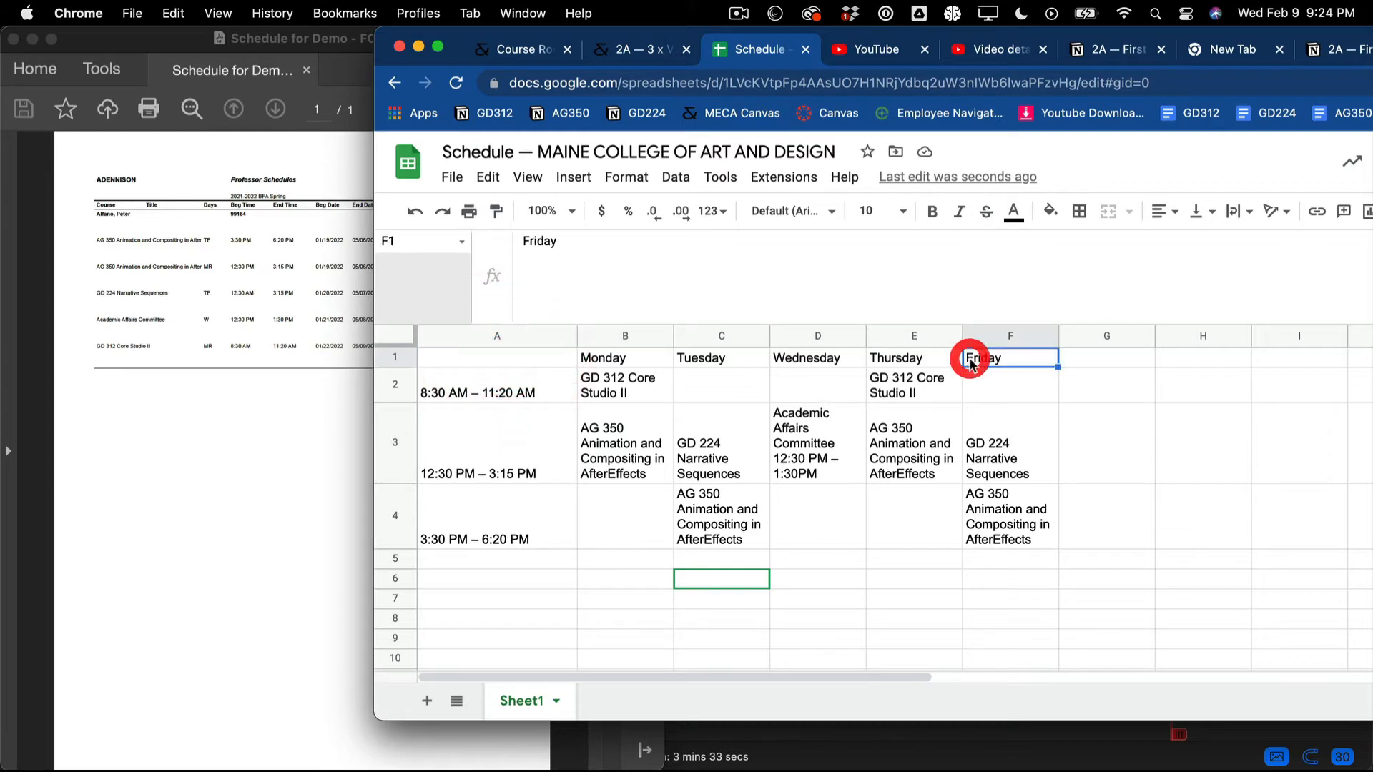
# - Check the course entries in the weekday and time-slot grid against the days, times and rooms in the PDF schedule
pyautogui.click(983, 379)
pyautogui.click(884, 387)
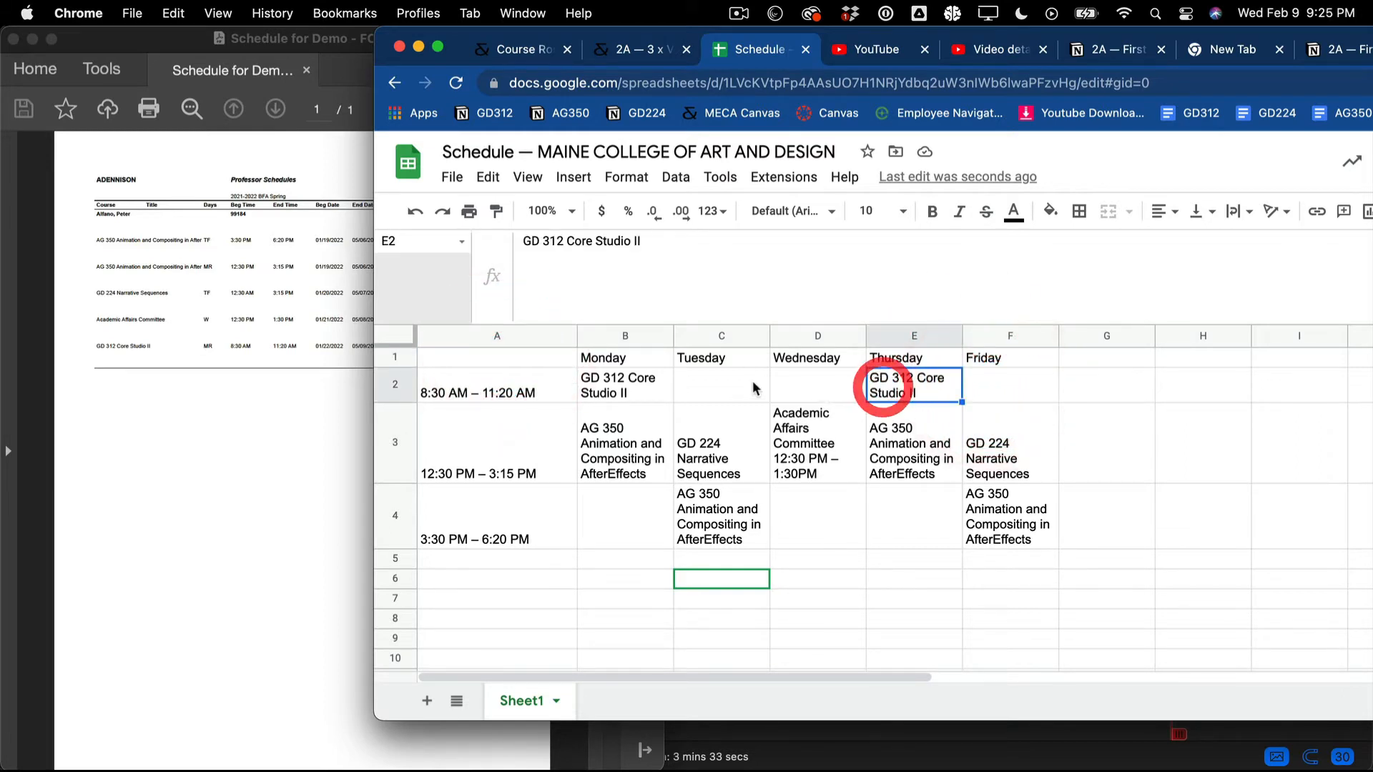
pyautogui.click(640, 386)
pyautogui.click(428, 386)
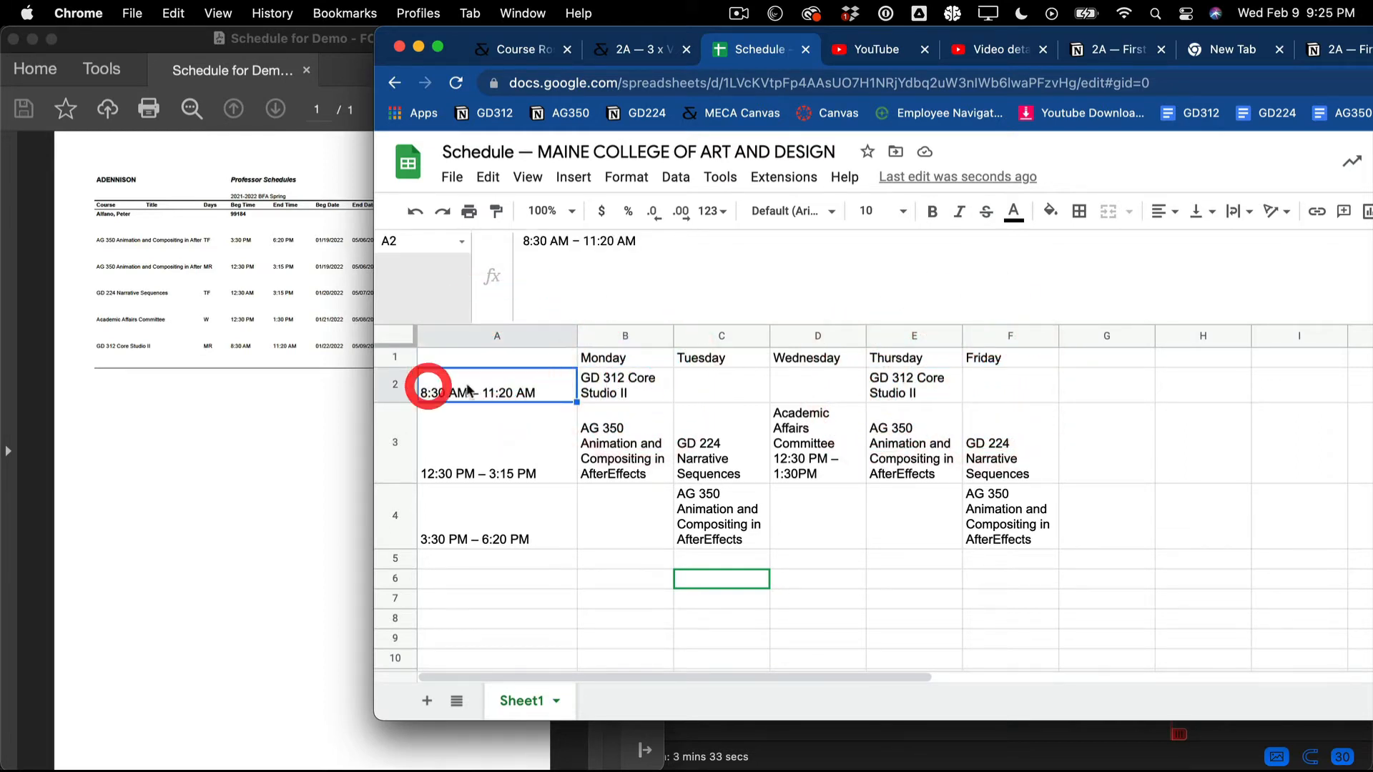
pyautogui.click(565, 360)
pyautogui.click(582, 356)
pyautogui.click(720, 355)
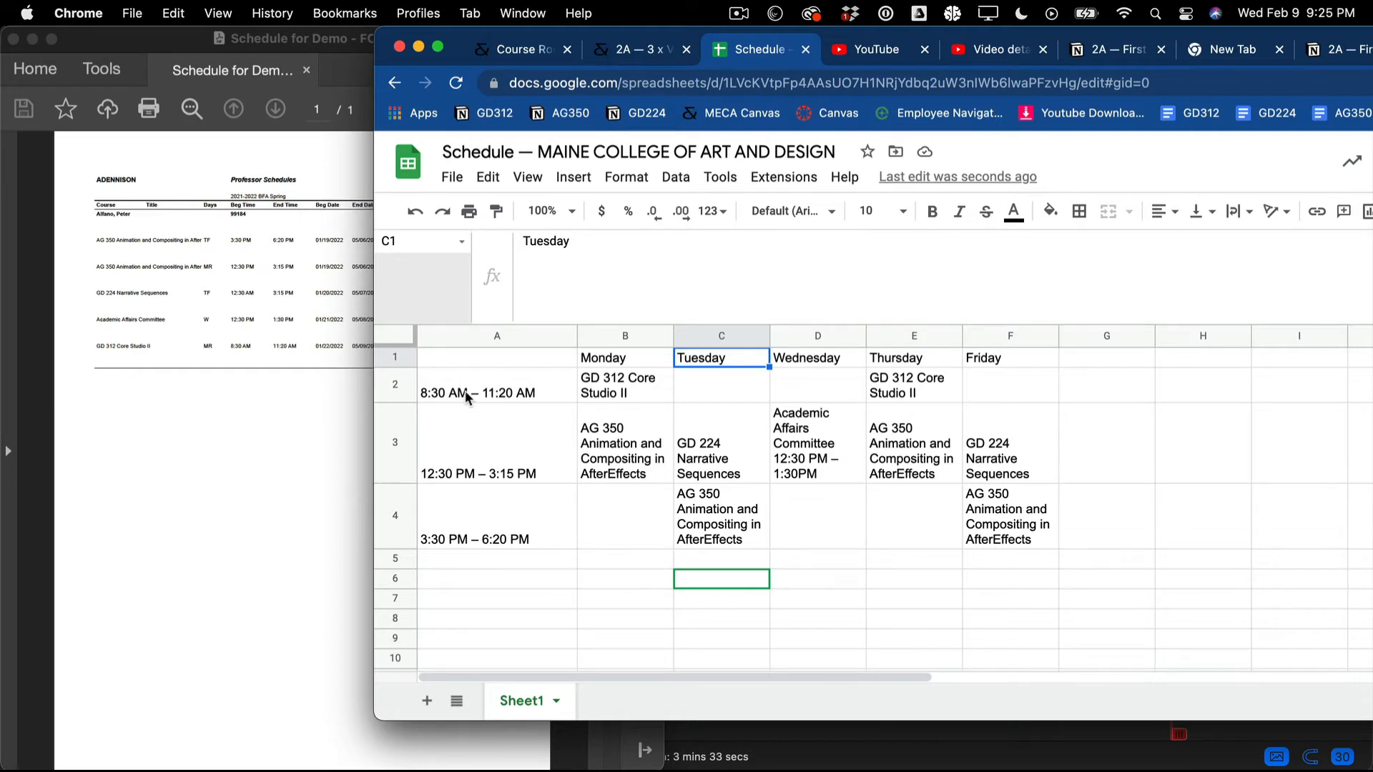
pyautogui.click(648, 459)
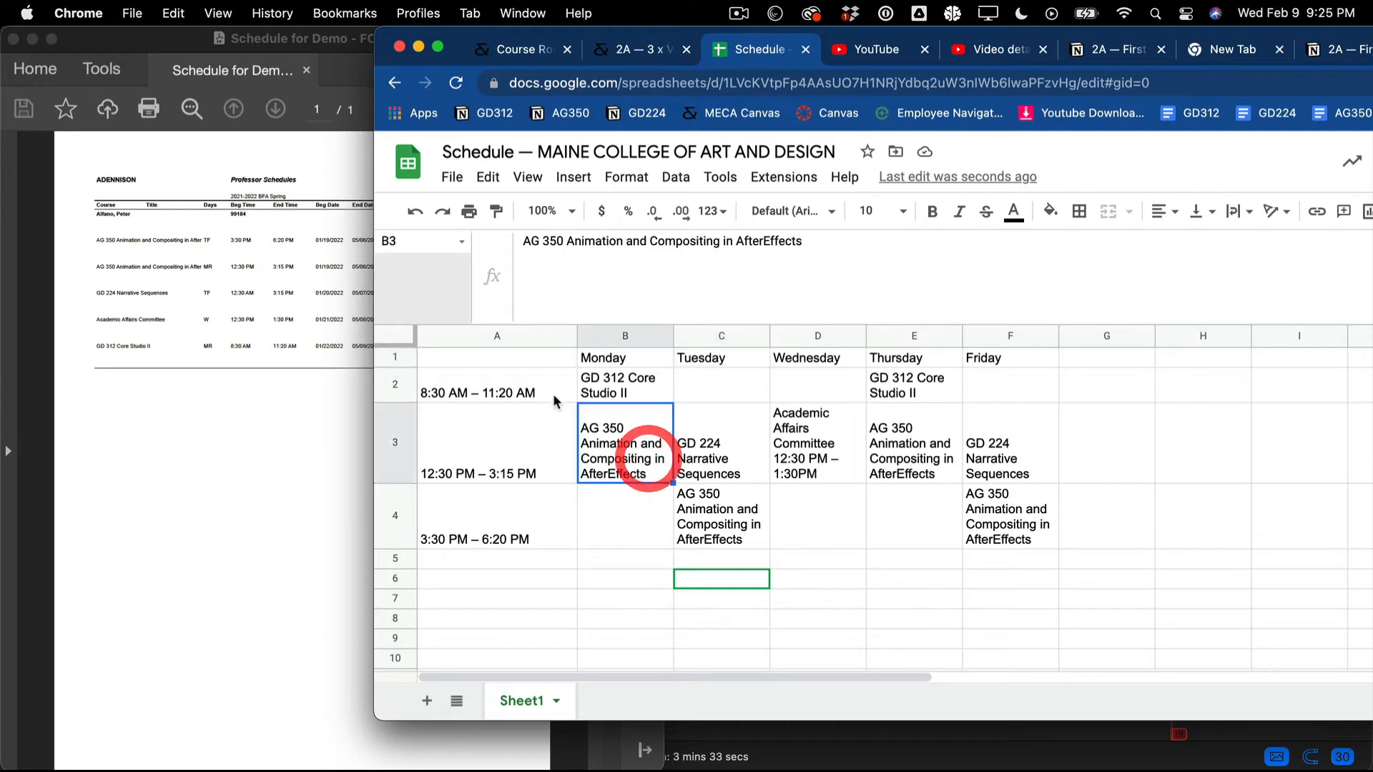
pyautogui.click(208, 394)
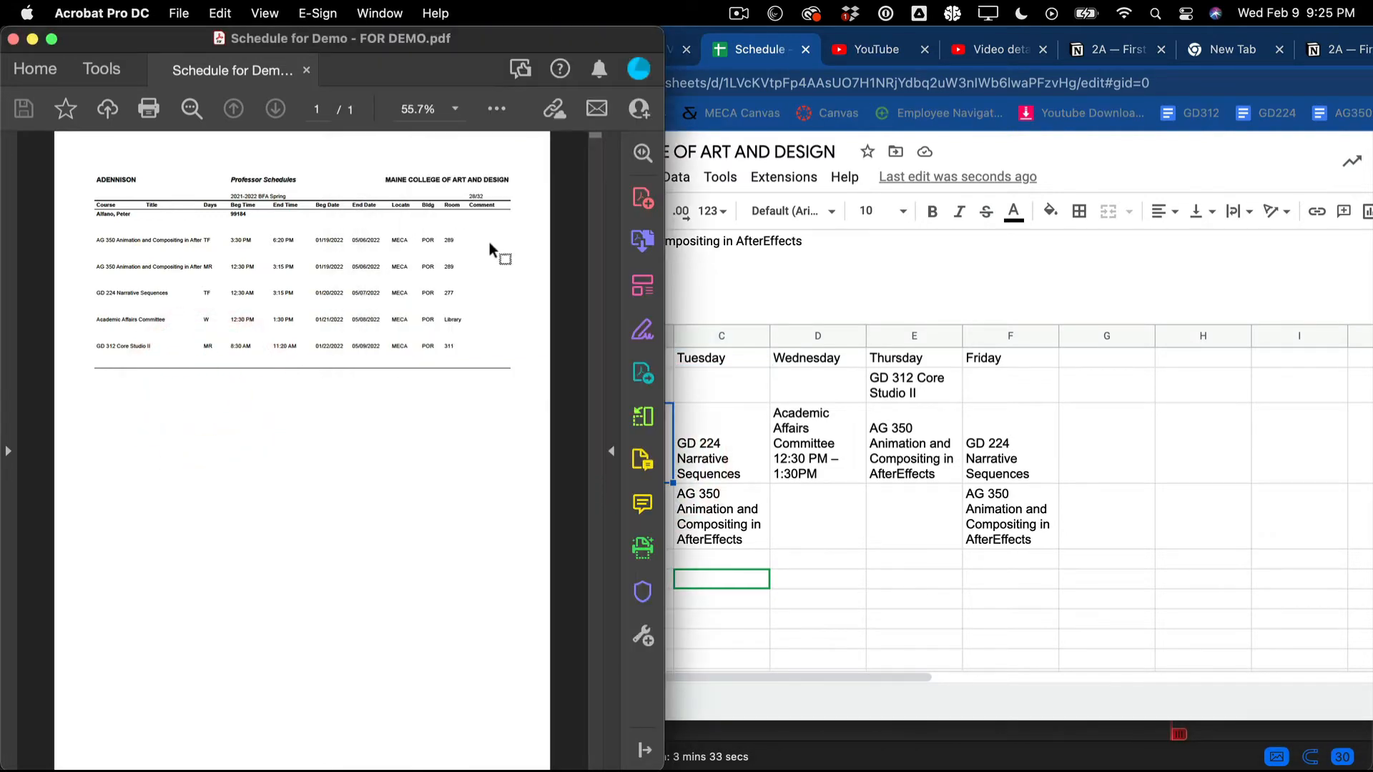
pyautogui.click(777, 429)
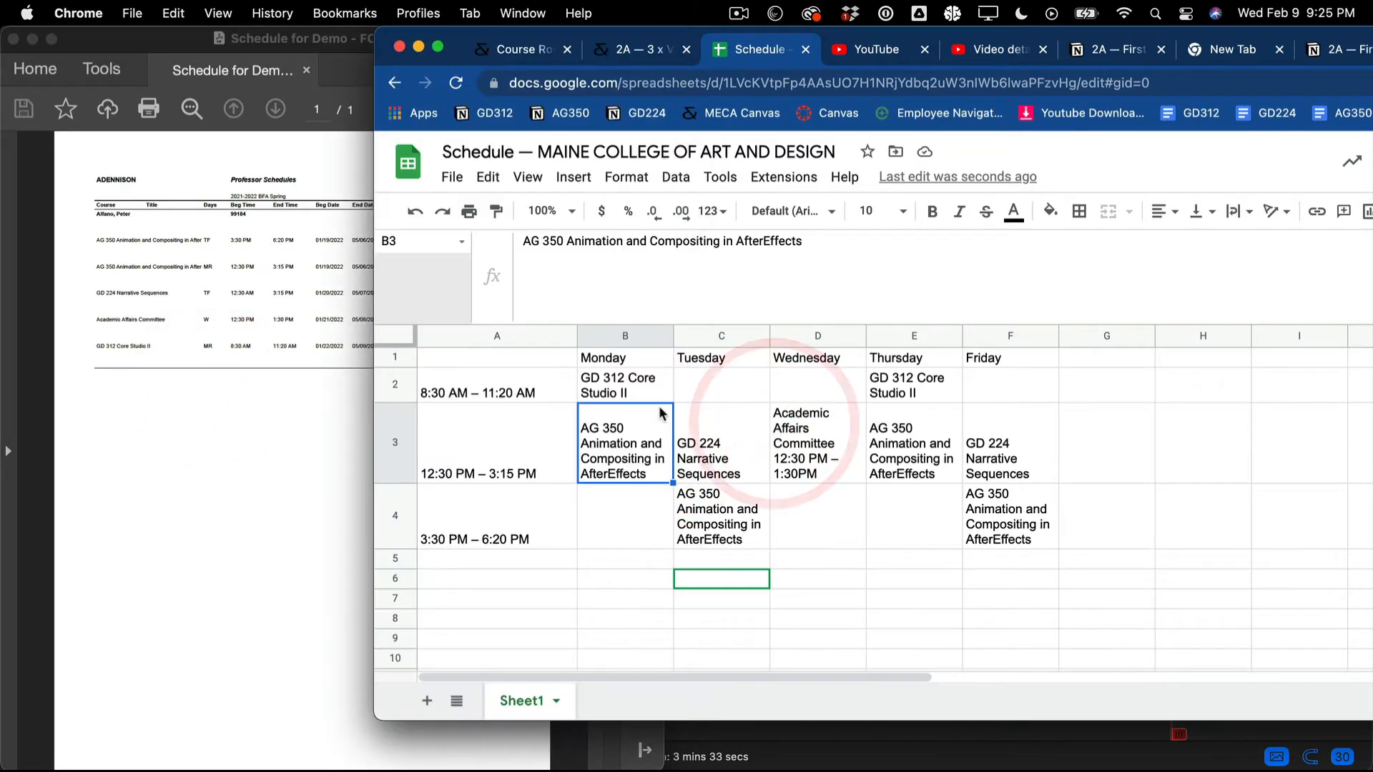
# - Start a second line beginning with "P" under "GD 312 Core Studio II" in Monday's 8:30 AM – 11:20 AM cell (B2)
pyautogui.click(632, 393)
pyautogui.click(660, 244)
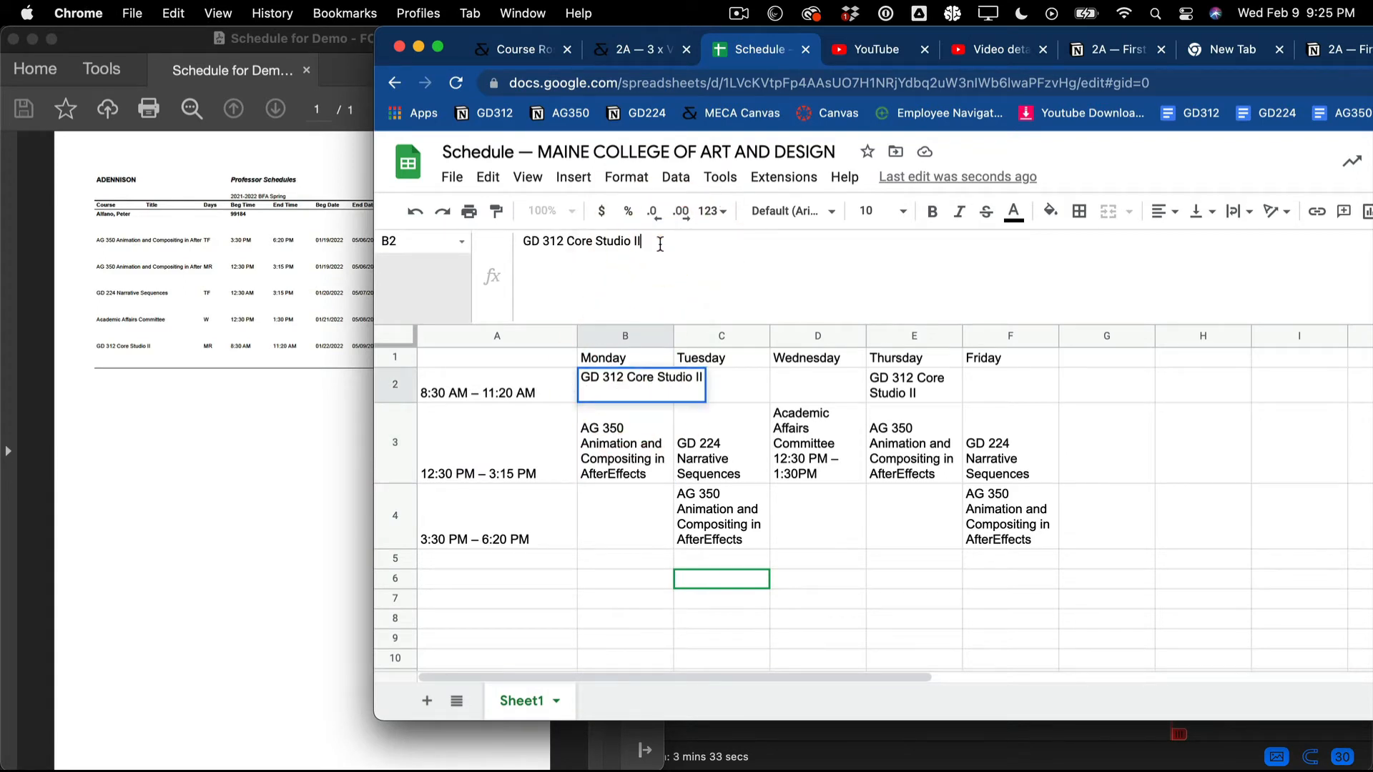
pyautogui.press('alt')
pyautogui.hotkey('alt', 'Return')
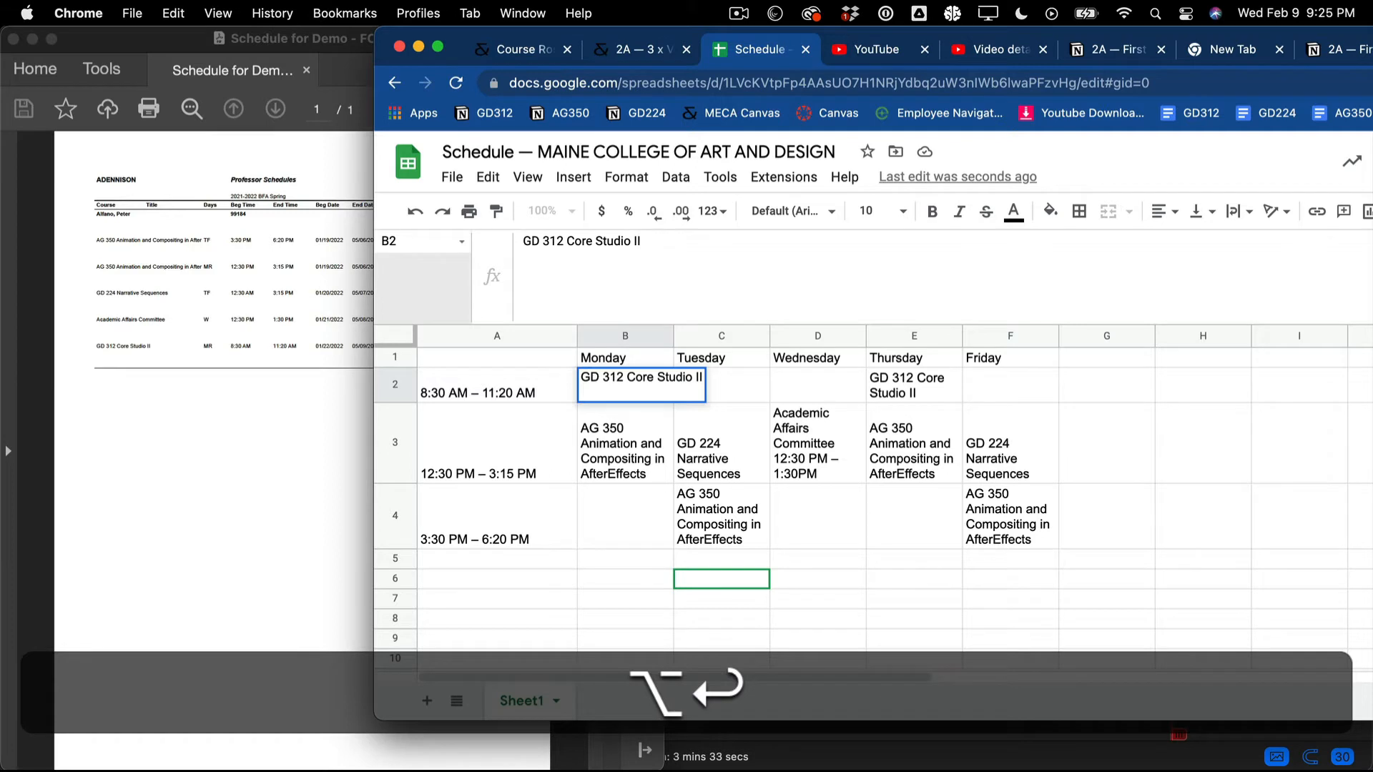
pyautogui.write('P')
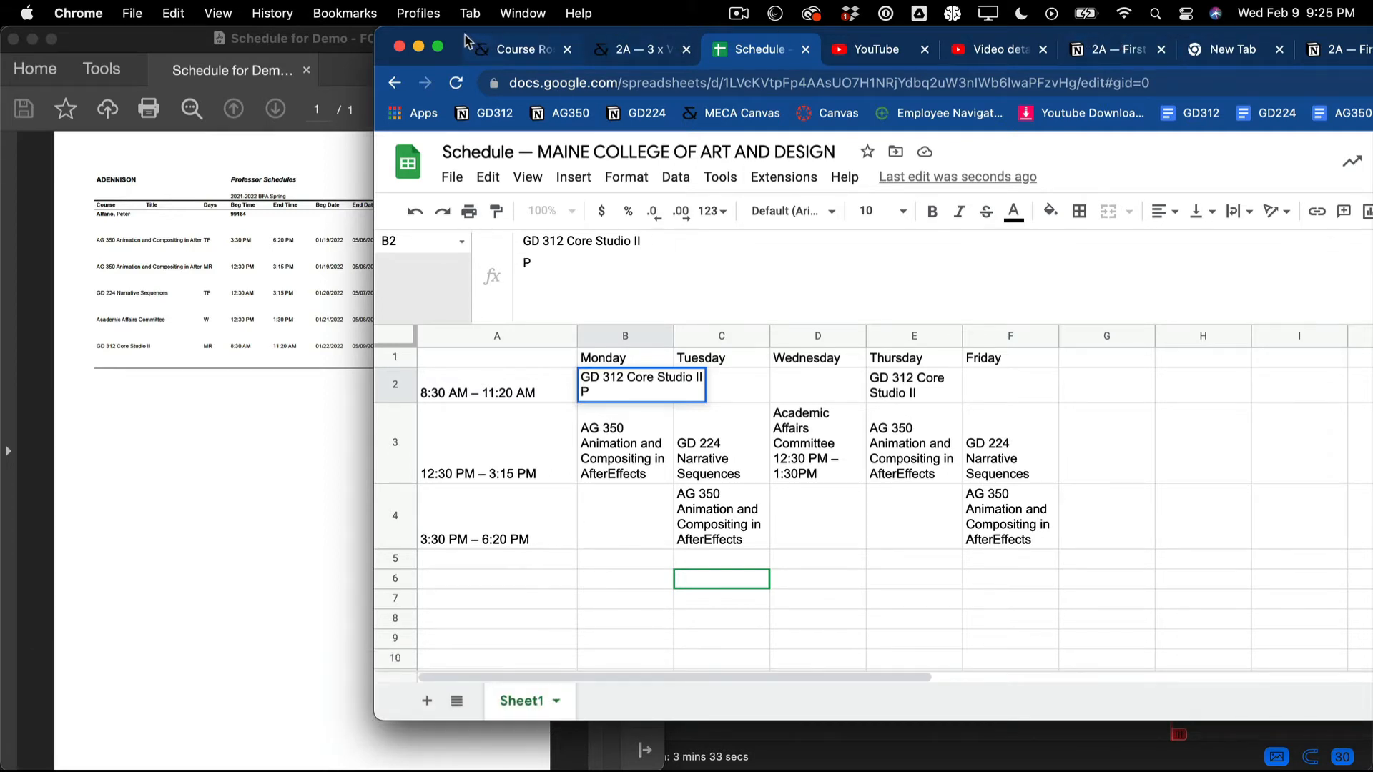
# - Search Google for "maine college of art" in a new tab and extend the query with "porte" to look up the building name
pyautogui.moveTo(464, 41); pyautogui.dragTo(304, 13)
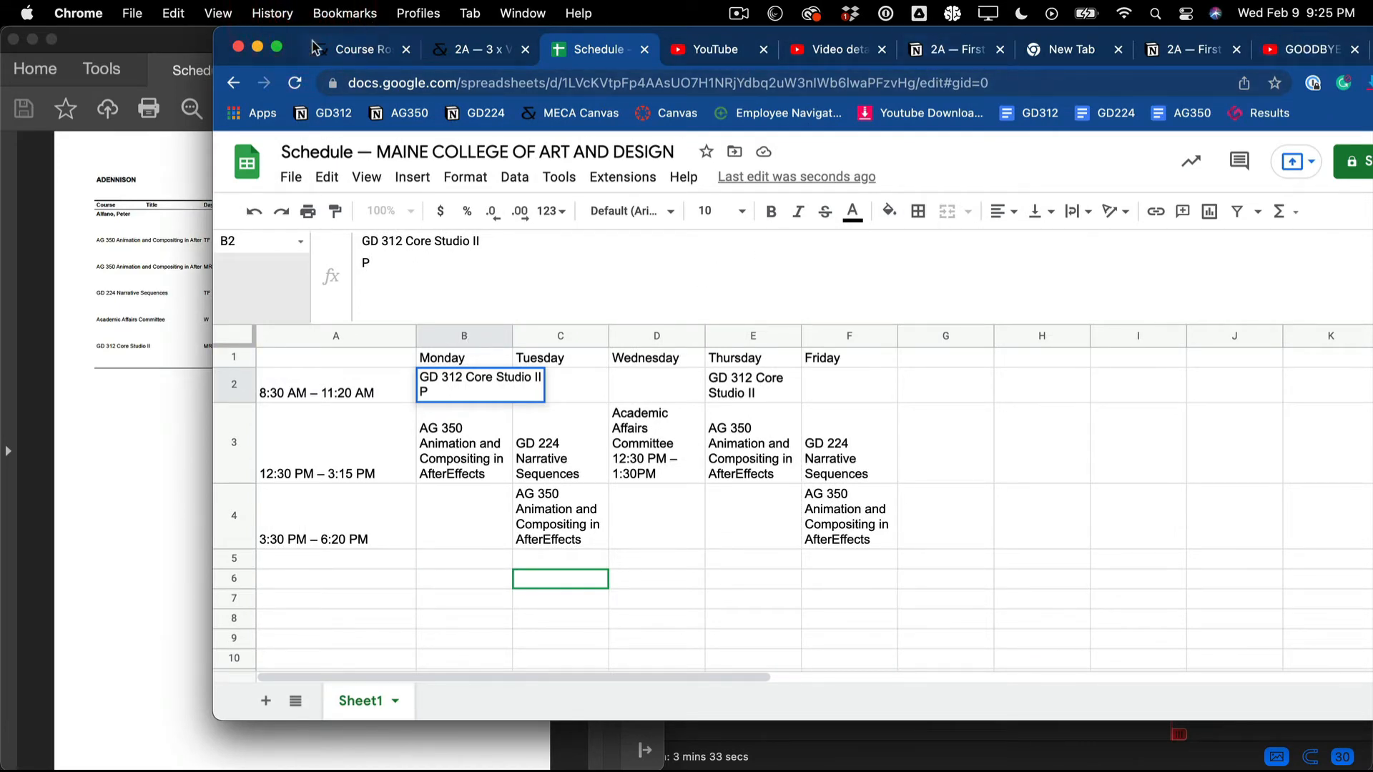
pyautogui.doubleClick(289, 36)
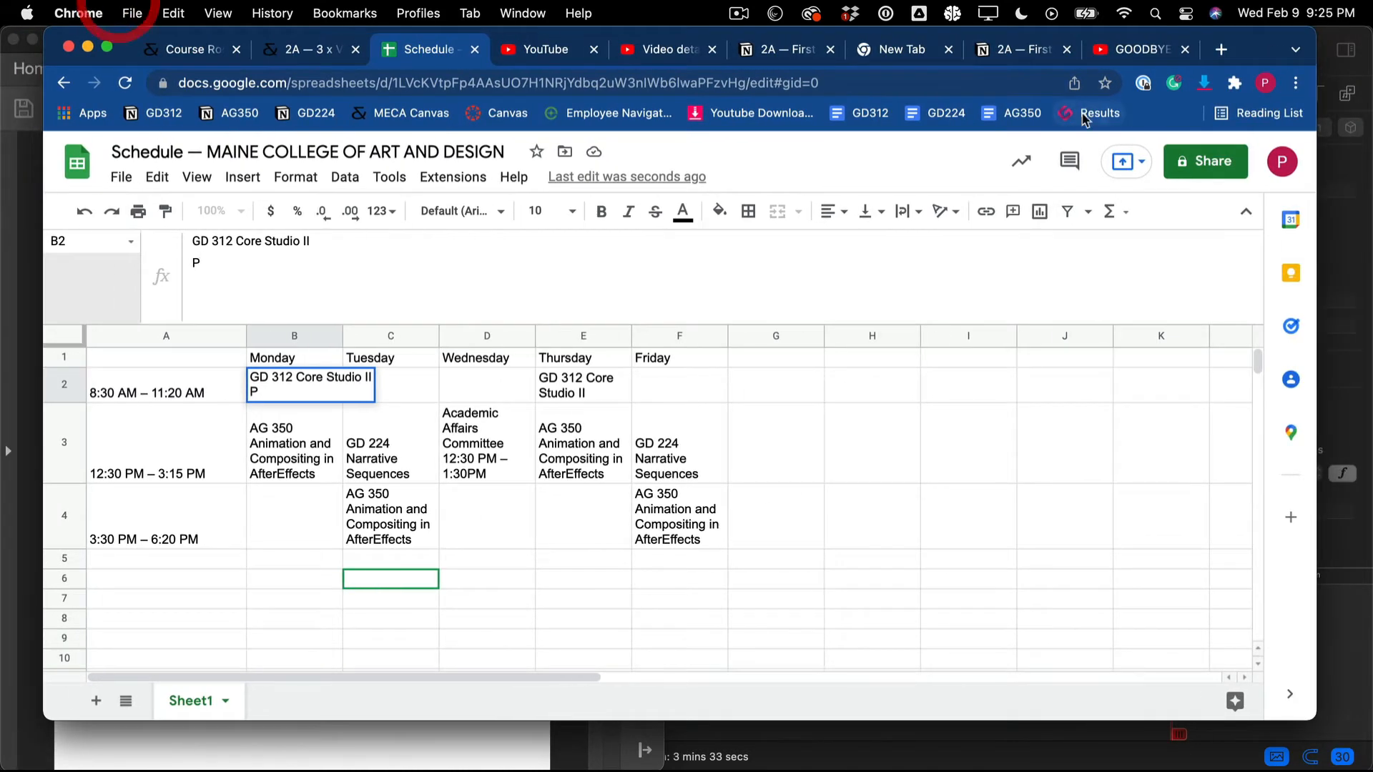
pyautogui.click(1223, 50)
pyautogui.write('maine')
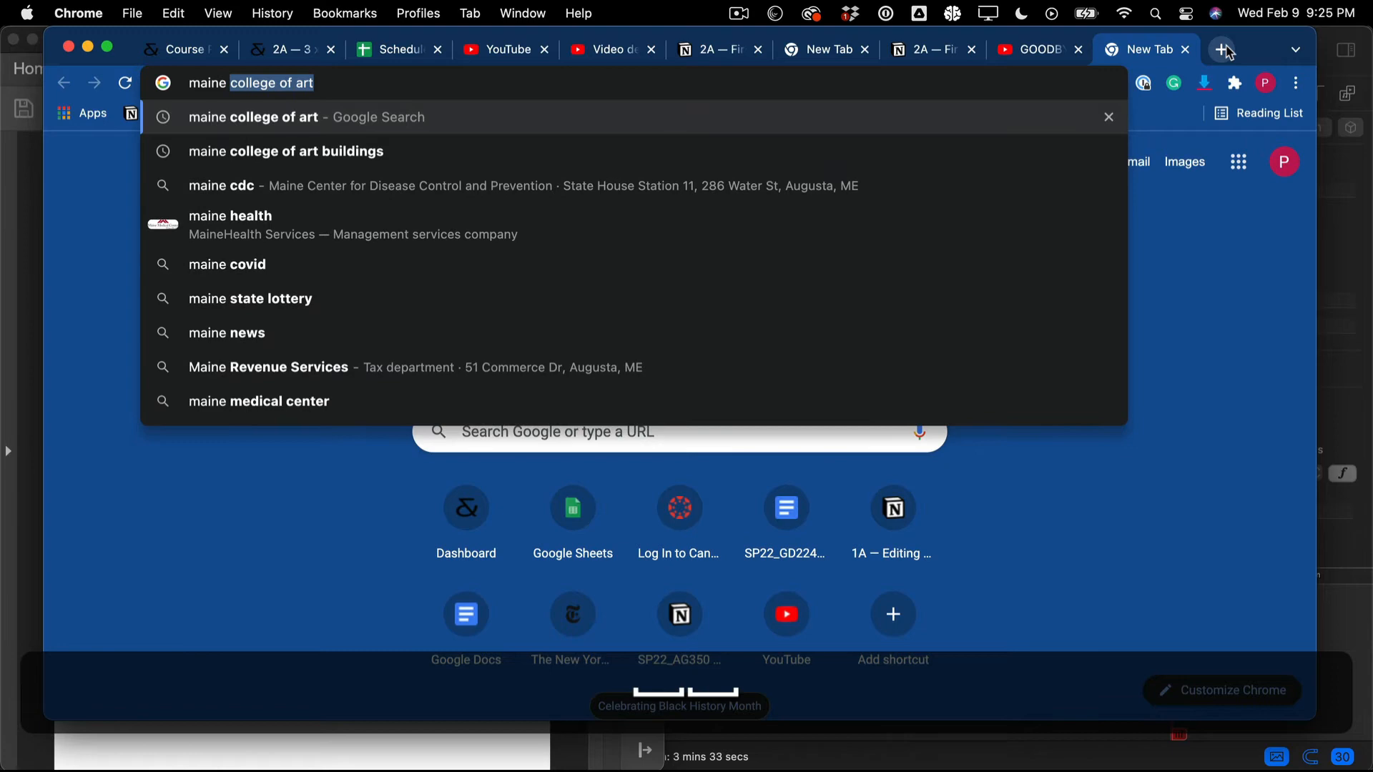
pyautogui.press('Return')
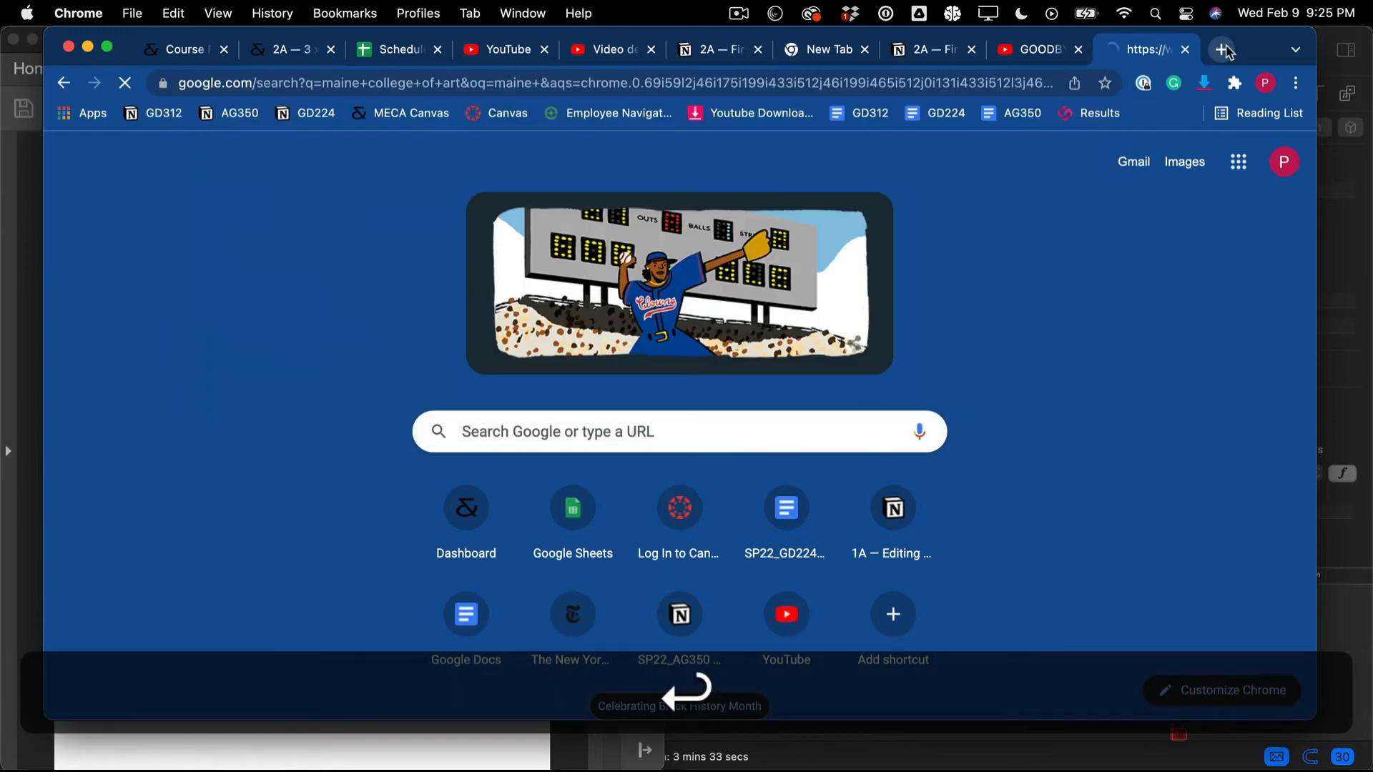
pyautogui.click(635, 175)
pyautogui.write('po')
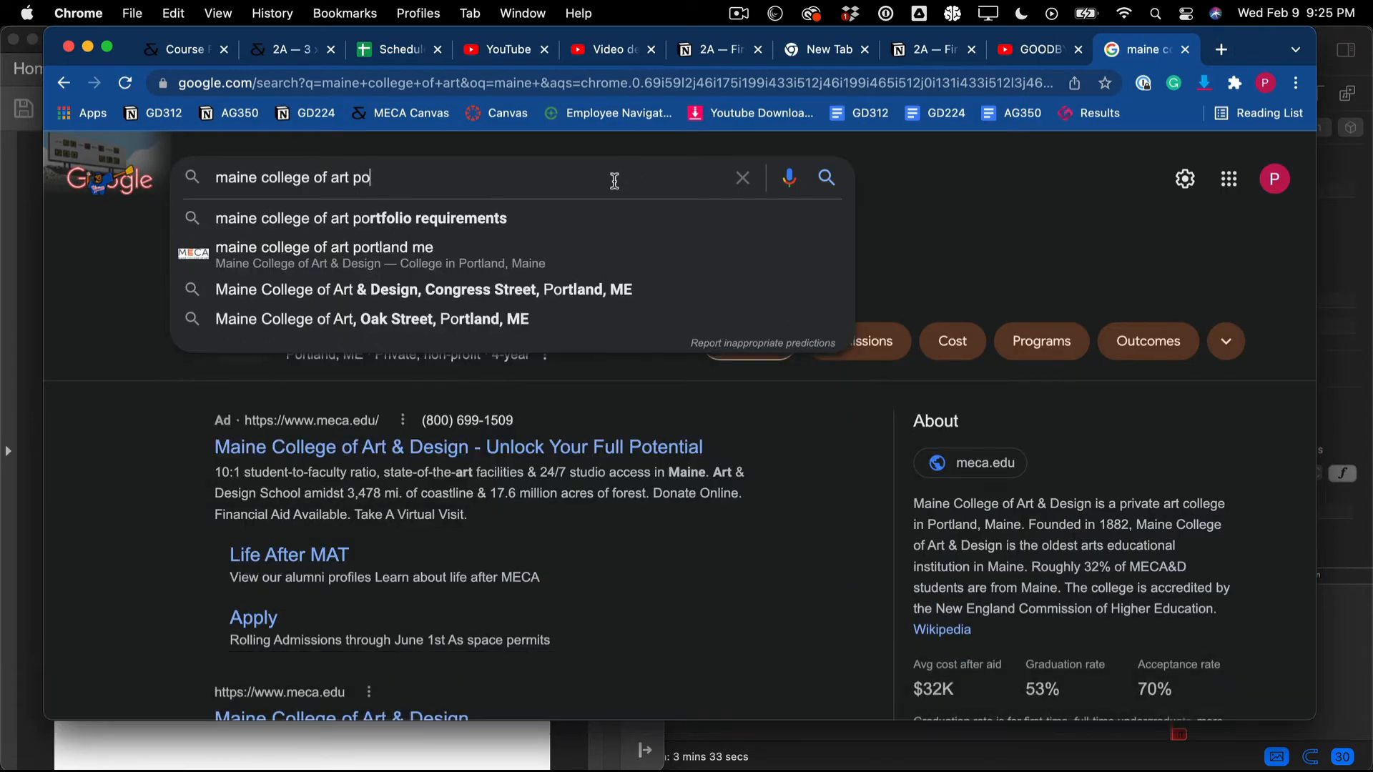
pyautogui.write('rte')
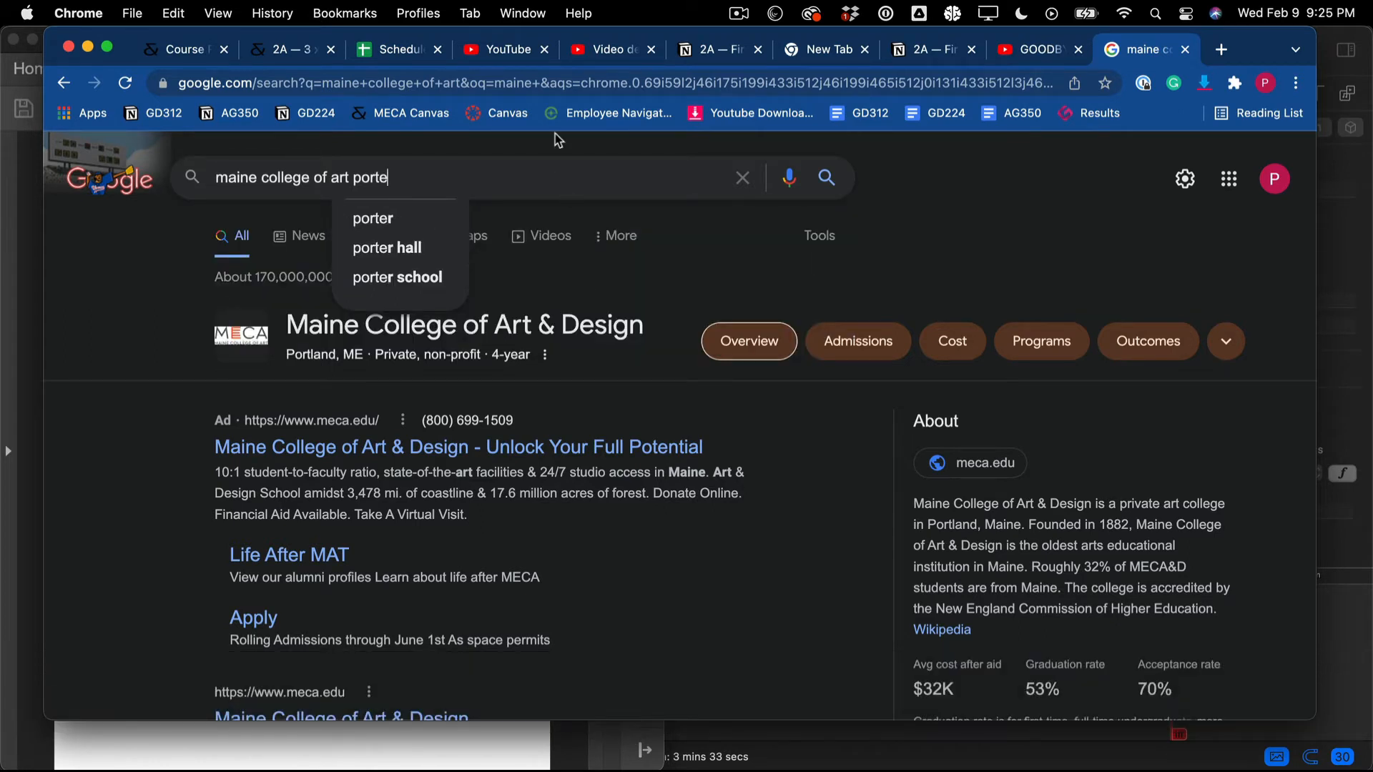
pyautogui.click(542, 173)
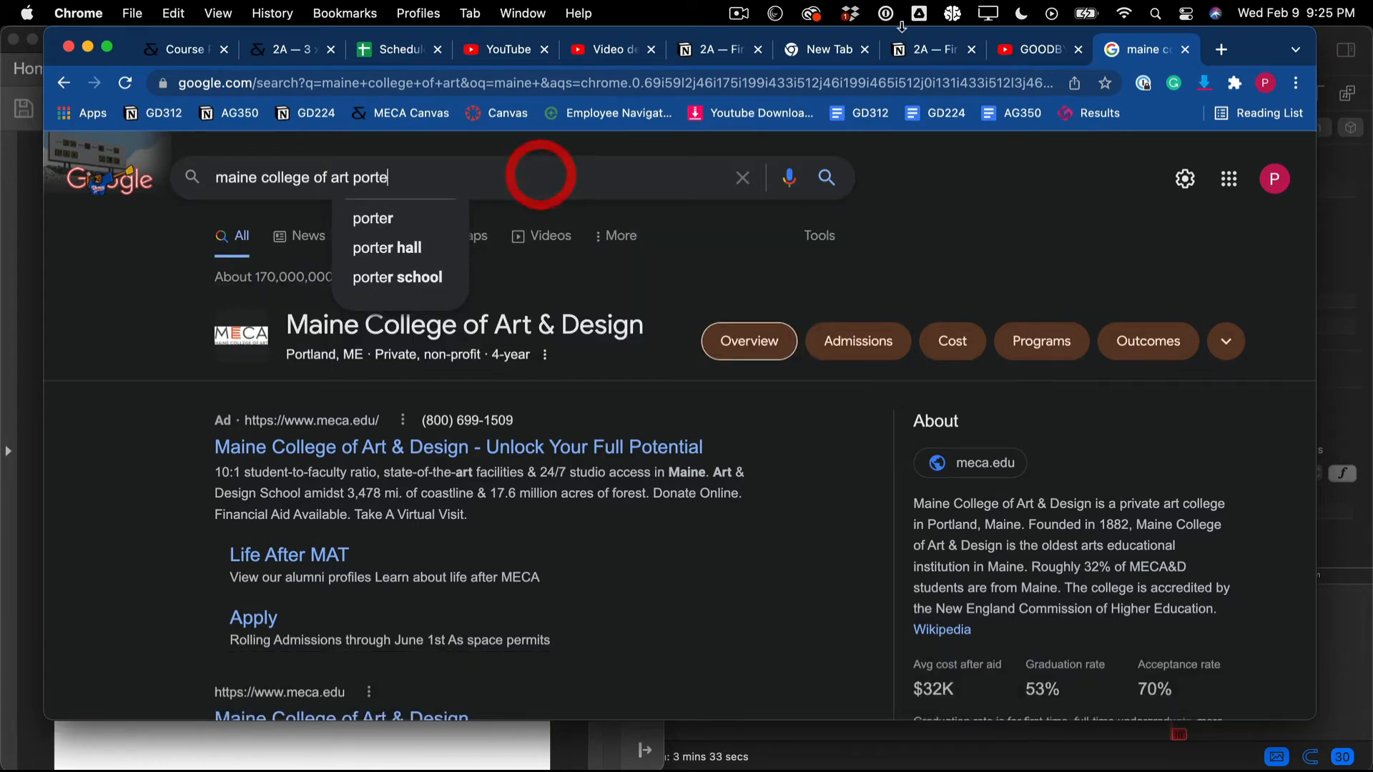
# - Open the "Schedule for Demo" spreadsheet in a new tab and show its DEV sheet
pyautogui.click(1218, 50)
pyautogui.click(84, 113)
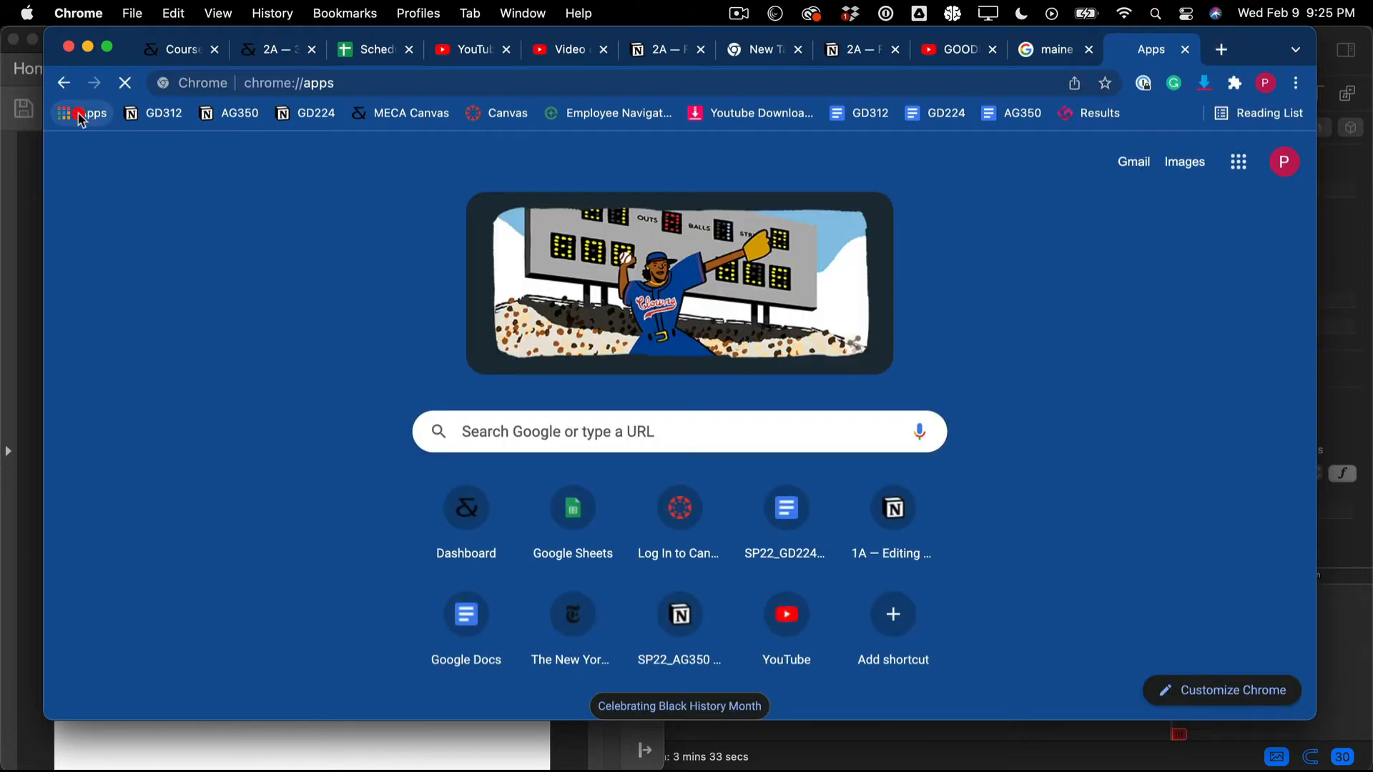
pyautogui.click(609, 295)
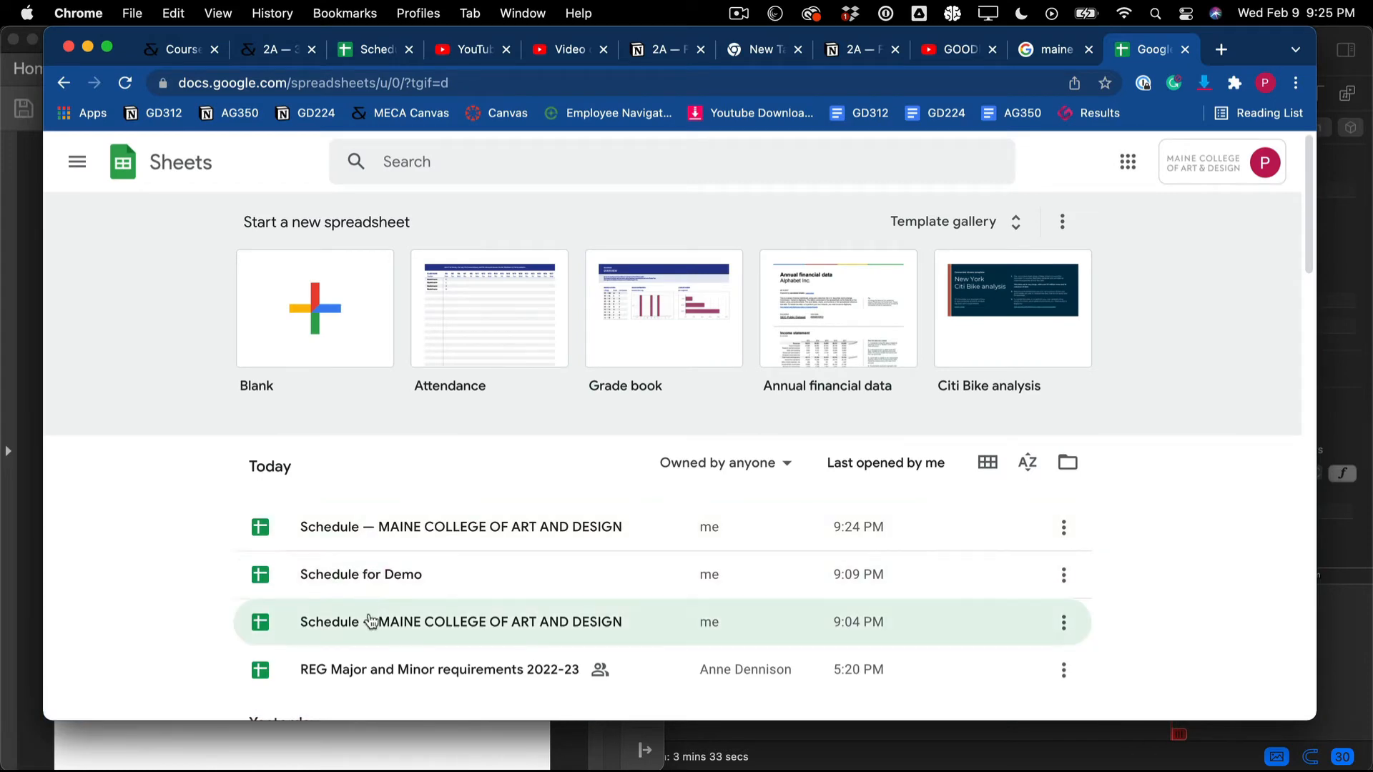
pyautogui.click(376, 580)
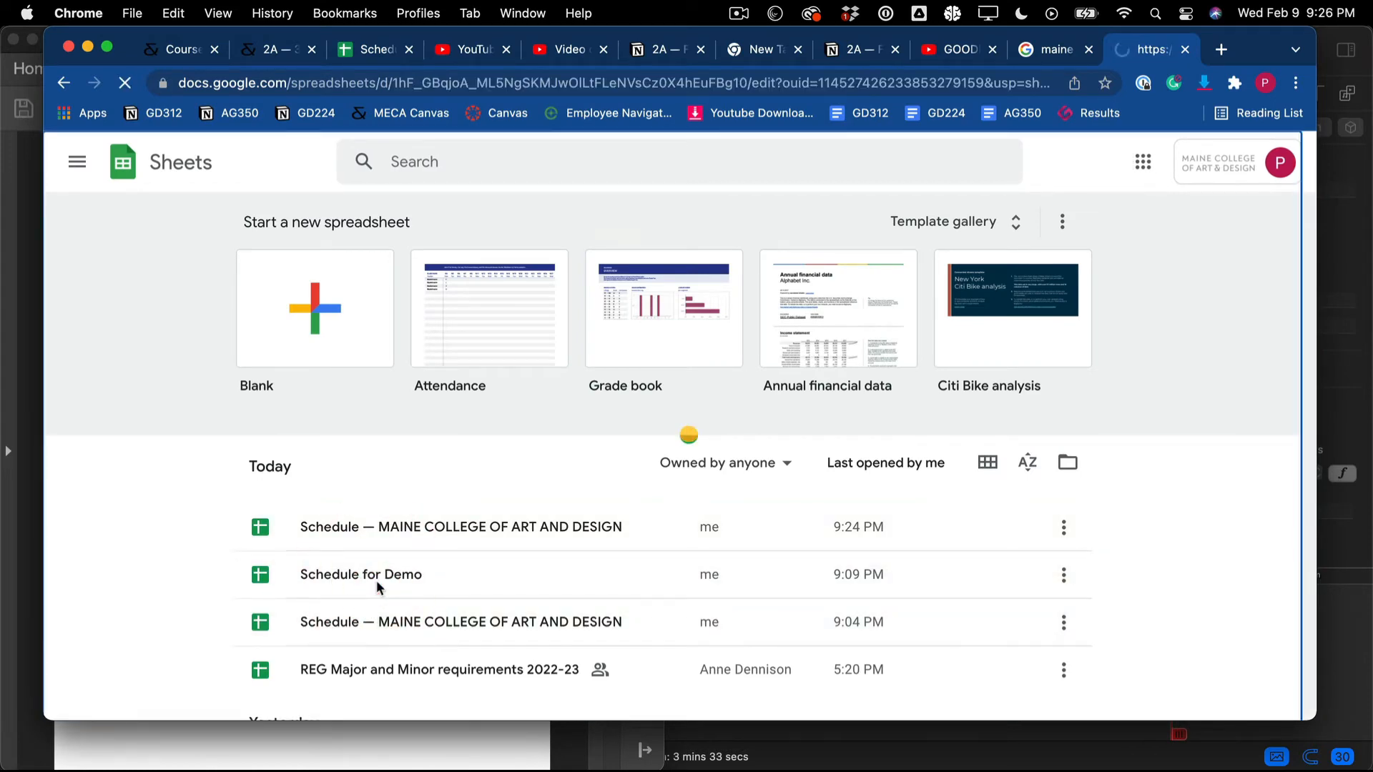
pyautogui.scroll(-5, 502, 610)
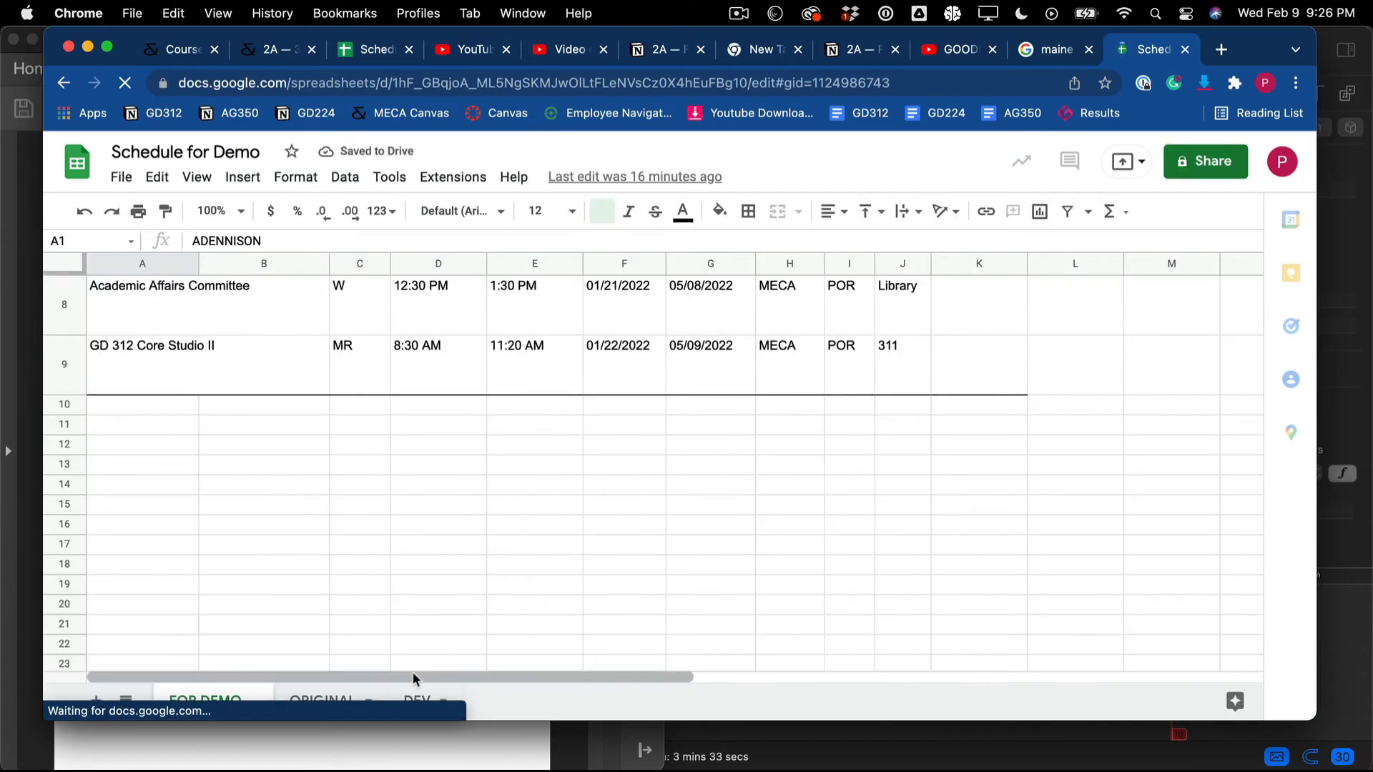
pyautogui.click(418, 699)
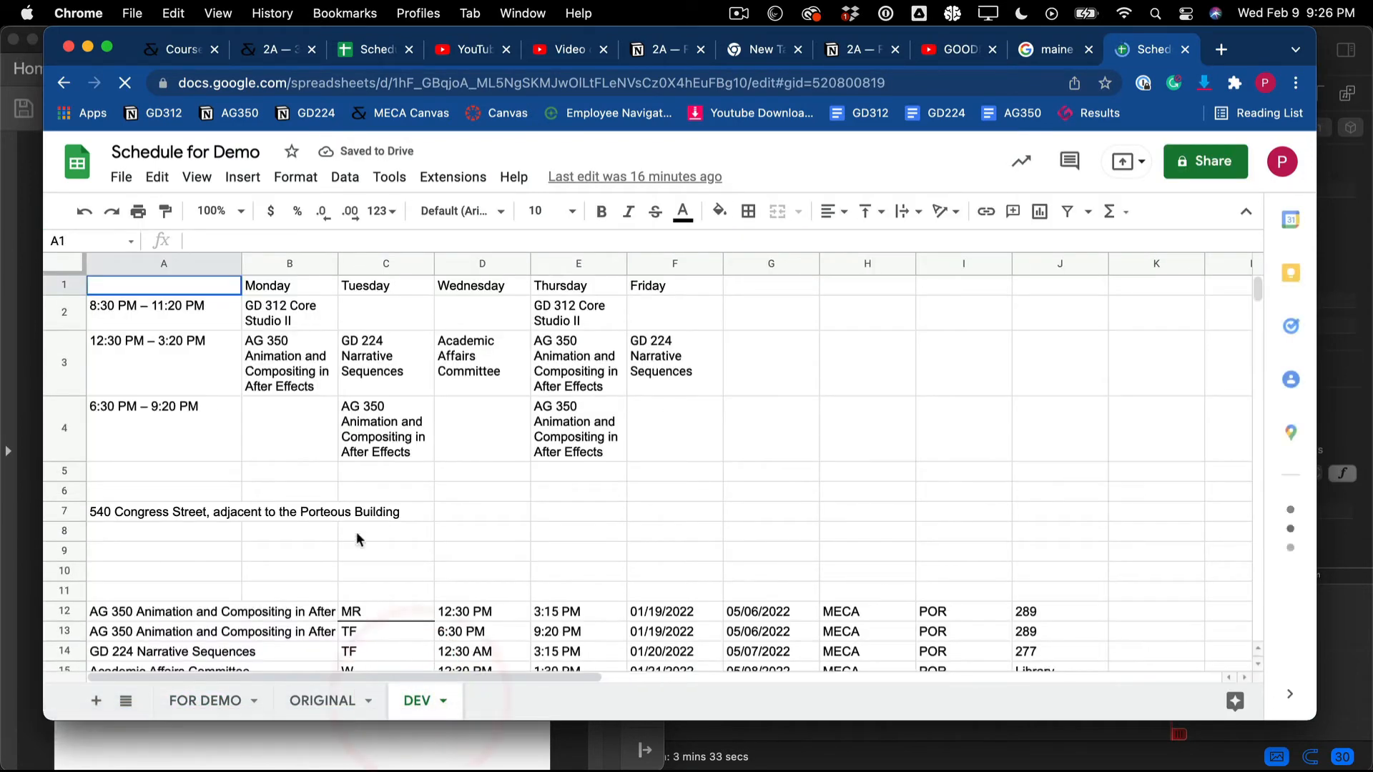
# - Copy the building name "Porteous" from cell A7 of the DEV sheet into the second line of B2 in the college schedule
pyautogui.click(325, 514)
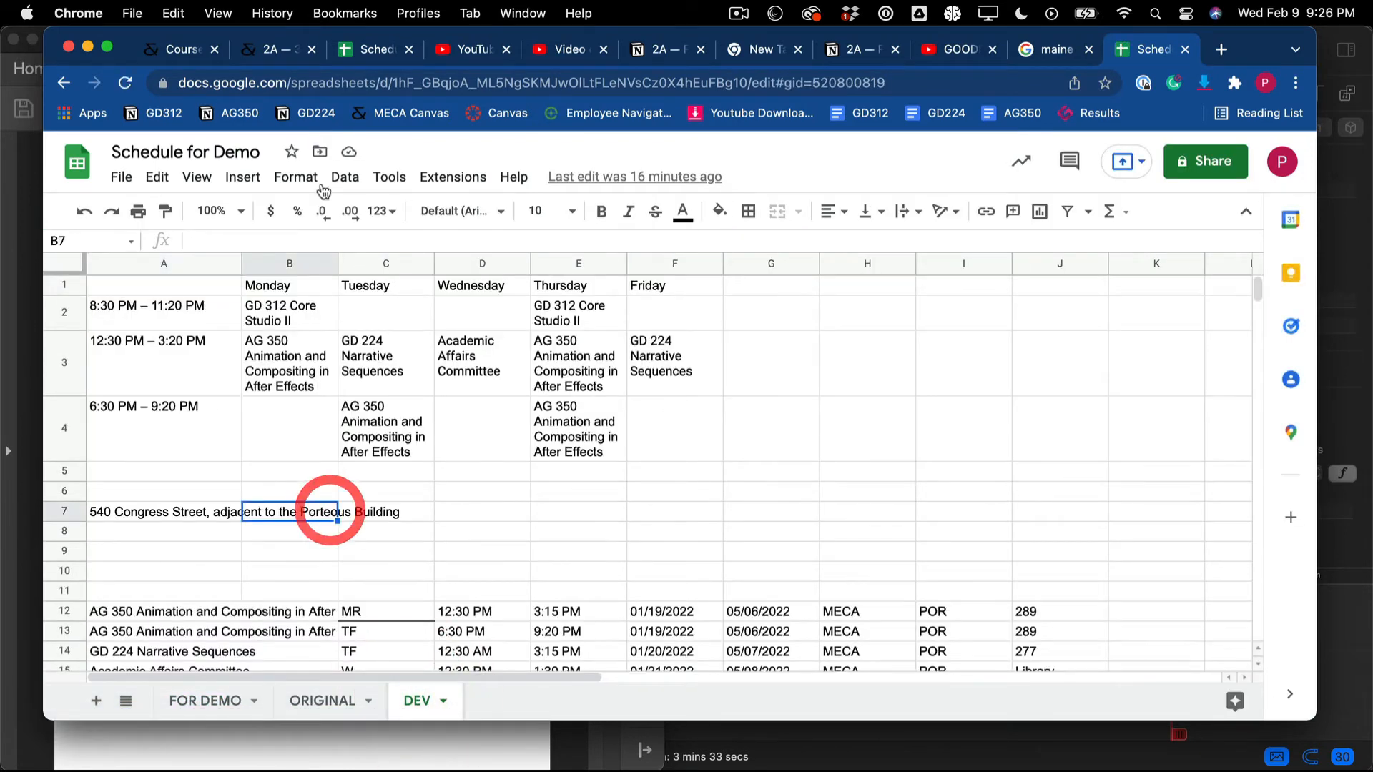
pyautogui.click(134, 513)
pyautogui.doubleClick(426, 242)
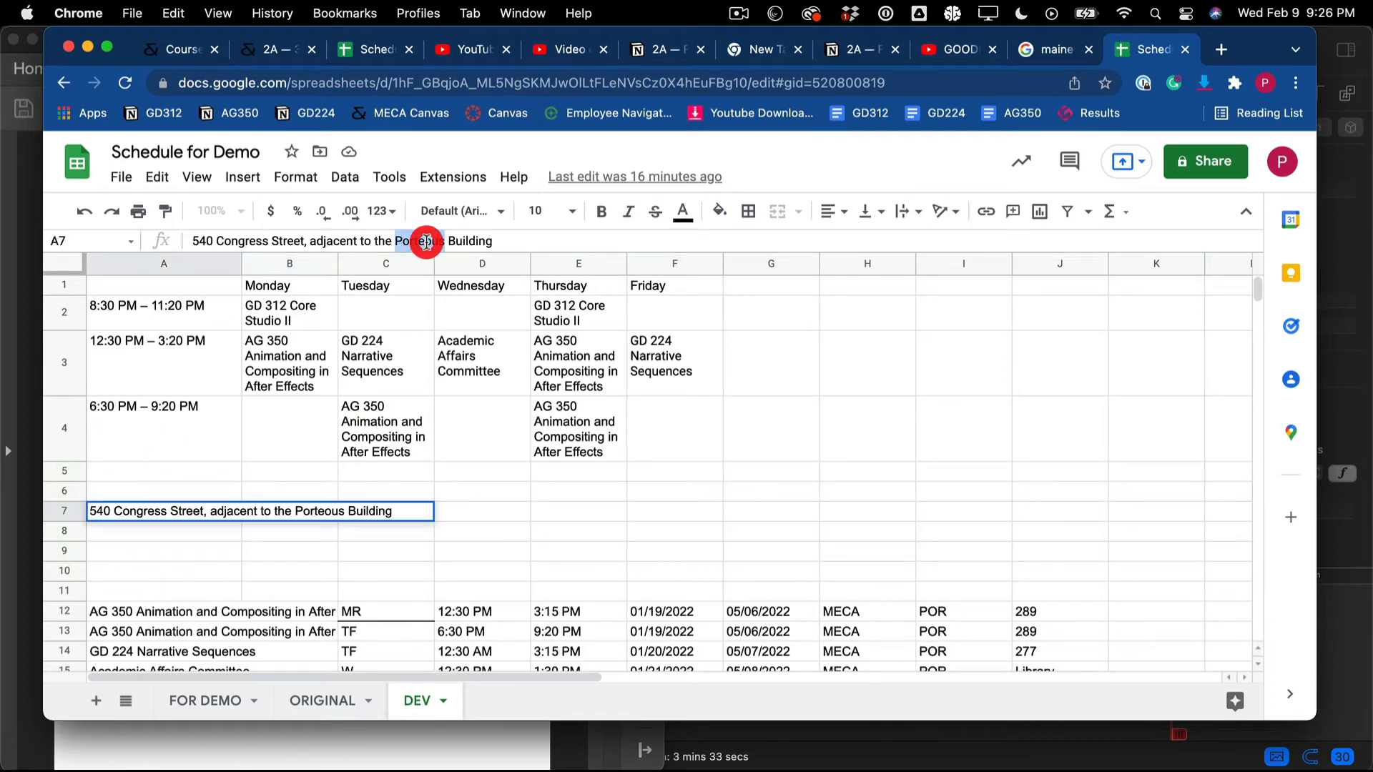
pyautogui.moveTo(495, 242); pyautogui.dragTo(397, 236)
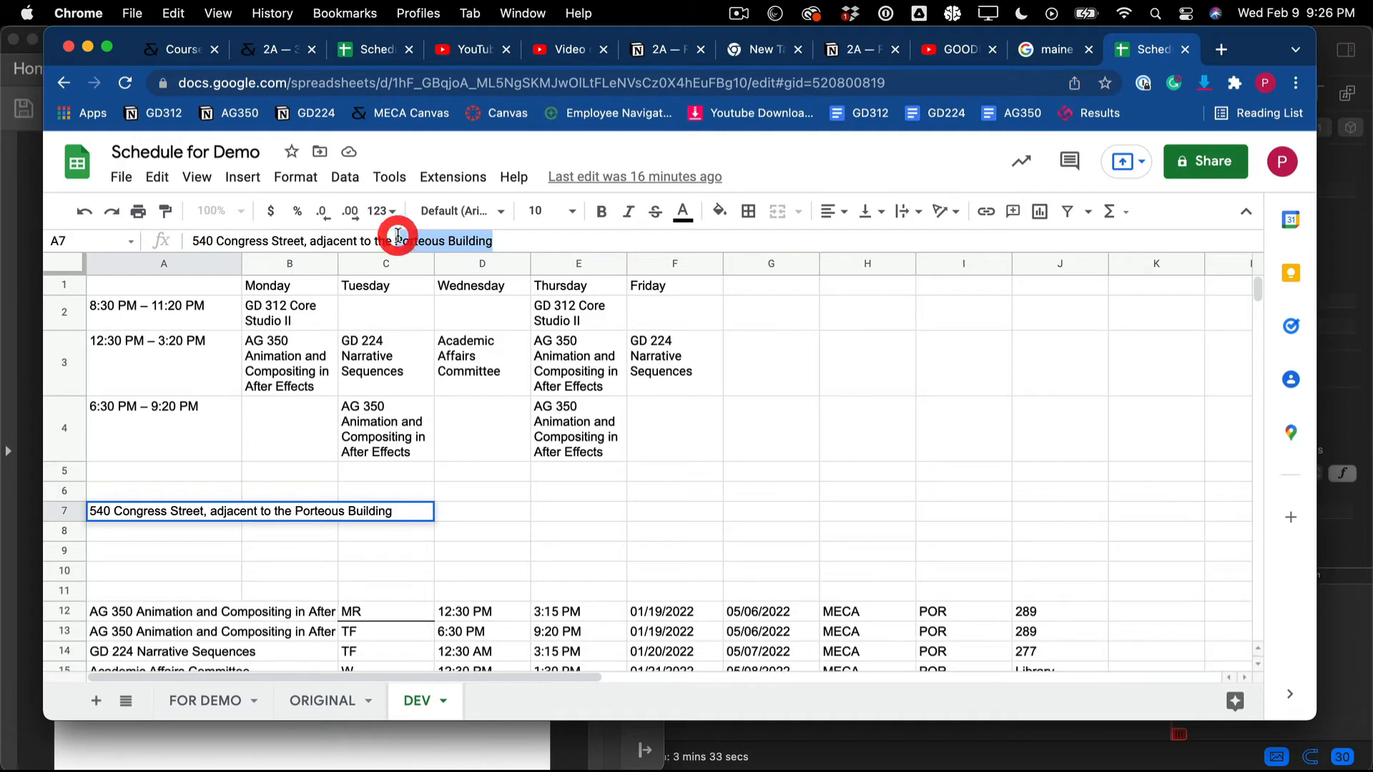
pyautogui.doubleClick(410, 238)
pyautogui.press('super+c')
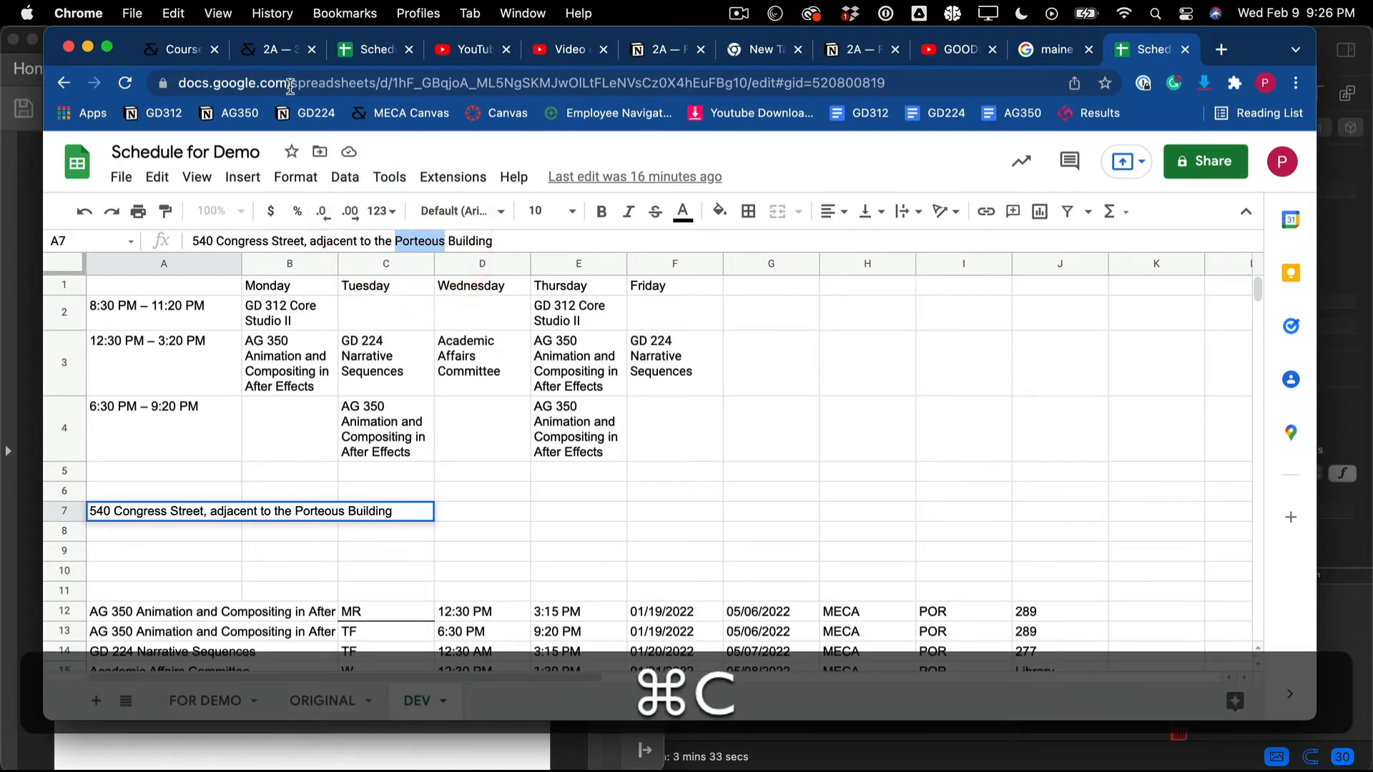
pyautogui.click(354, 50)
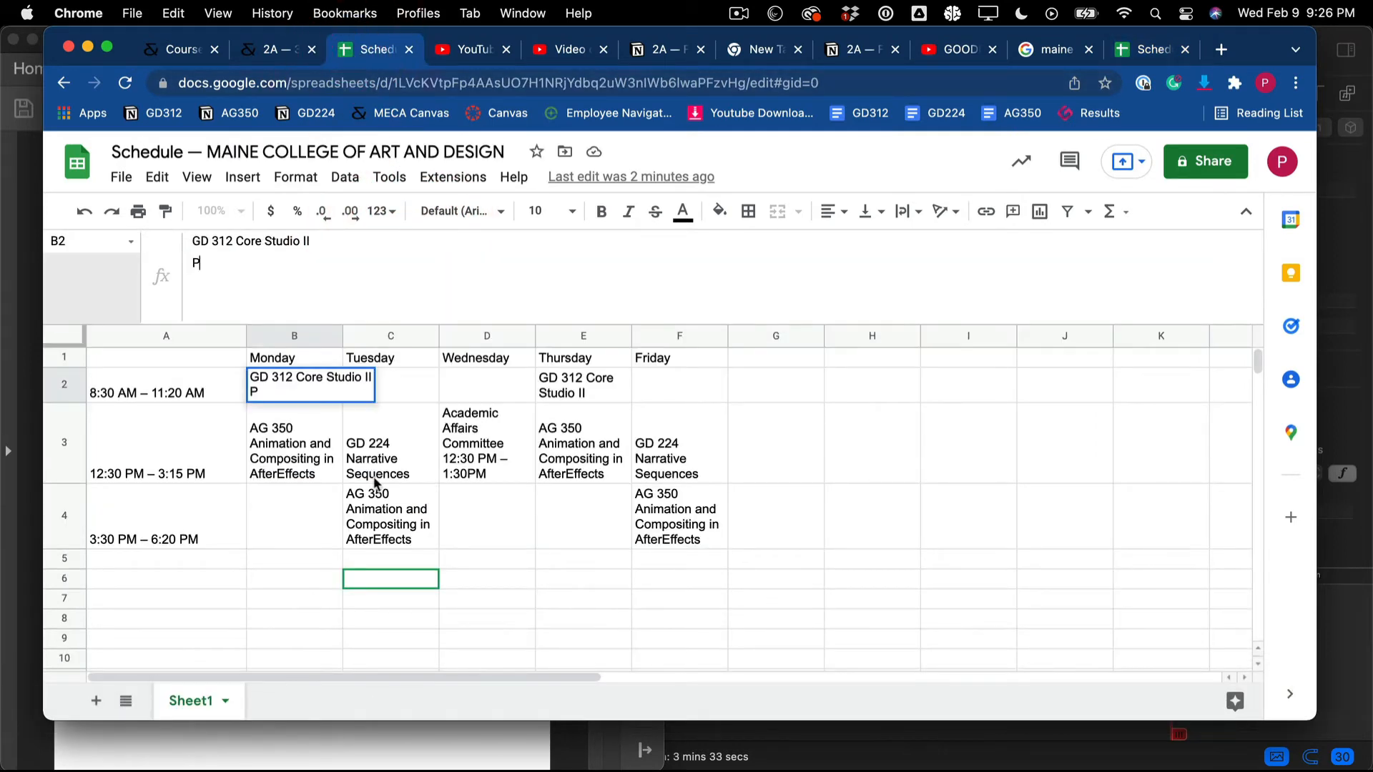
pyautogui.click(253, 252)
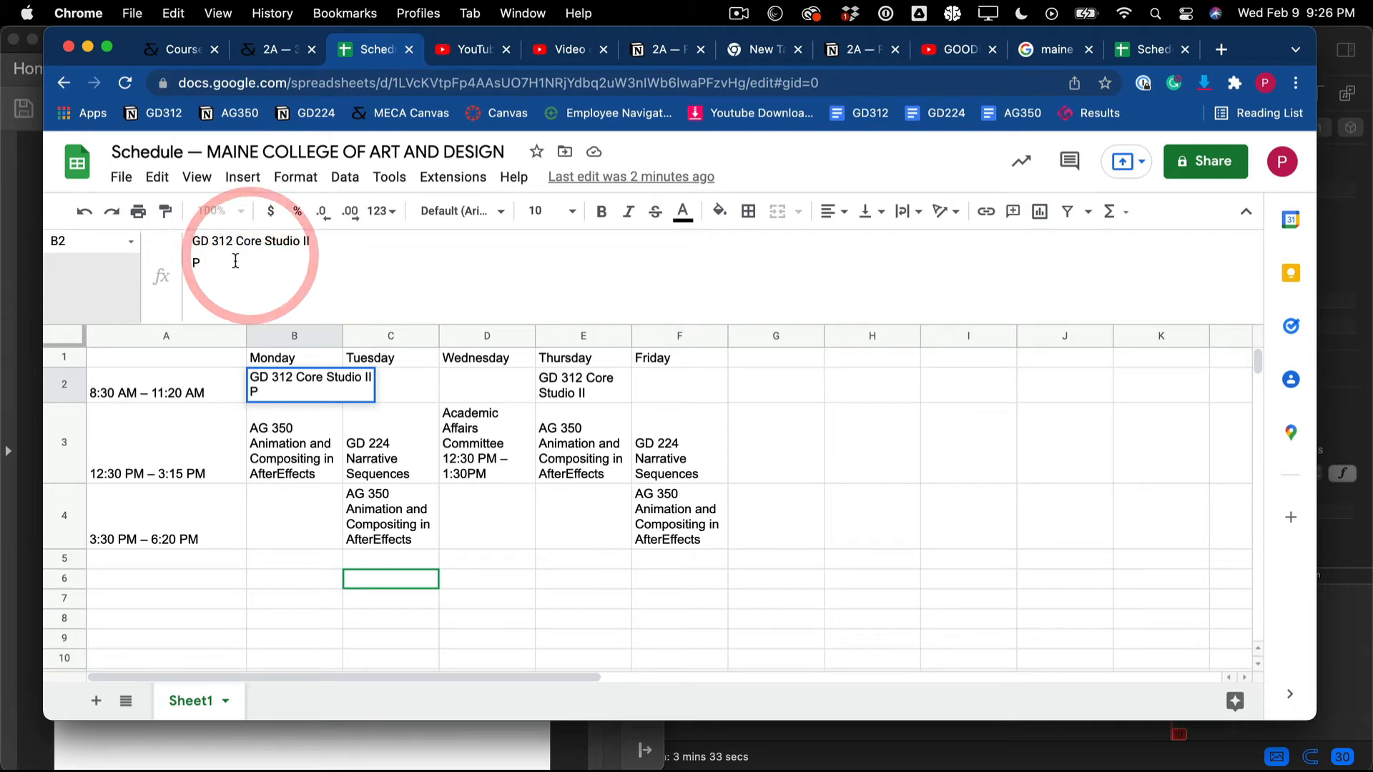
pyautogui.press('super+v')
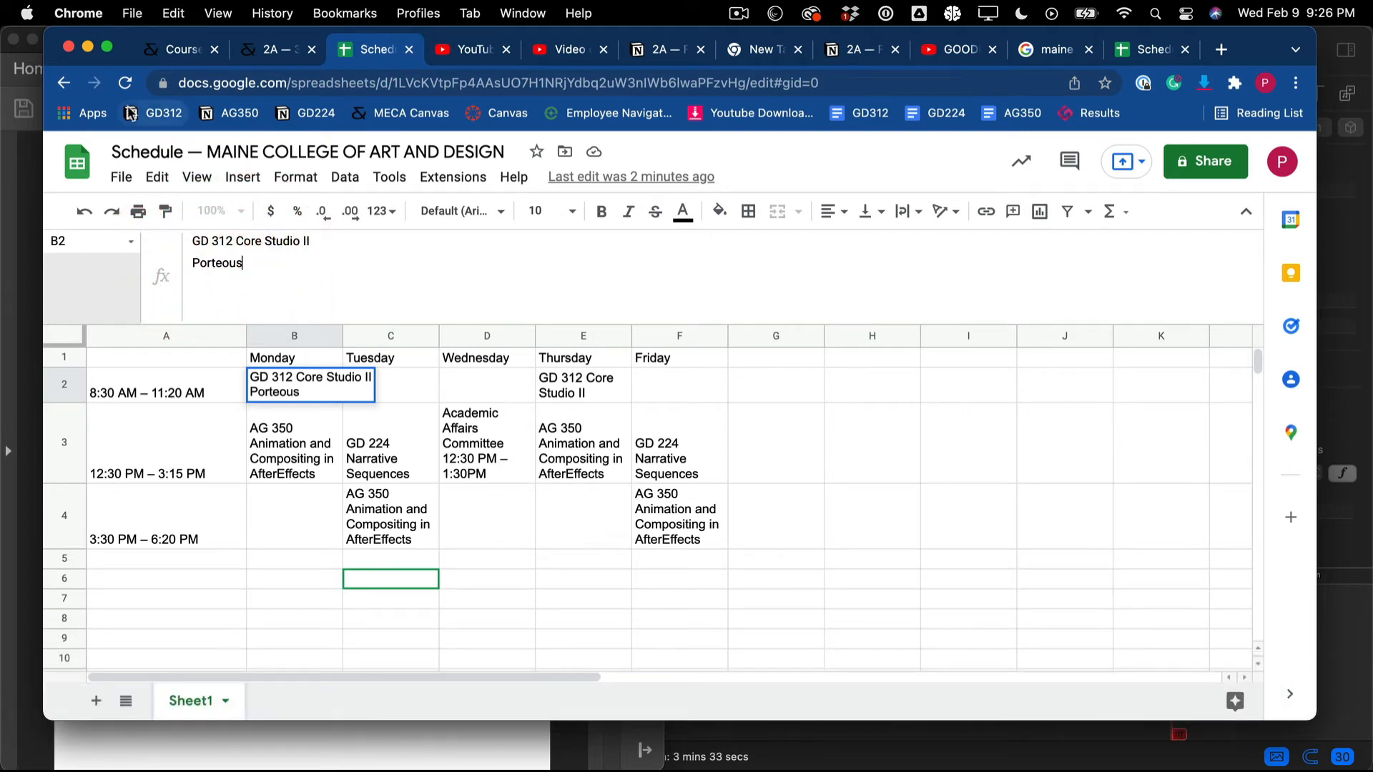
# - Place the schedule sheet beside the PDF and add the room number "311" on a third line in cell B2
pyautogui.moveTo(125, 31); pyautogui.dragTo(663, 11)
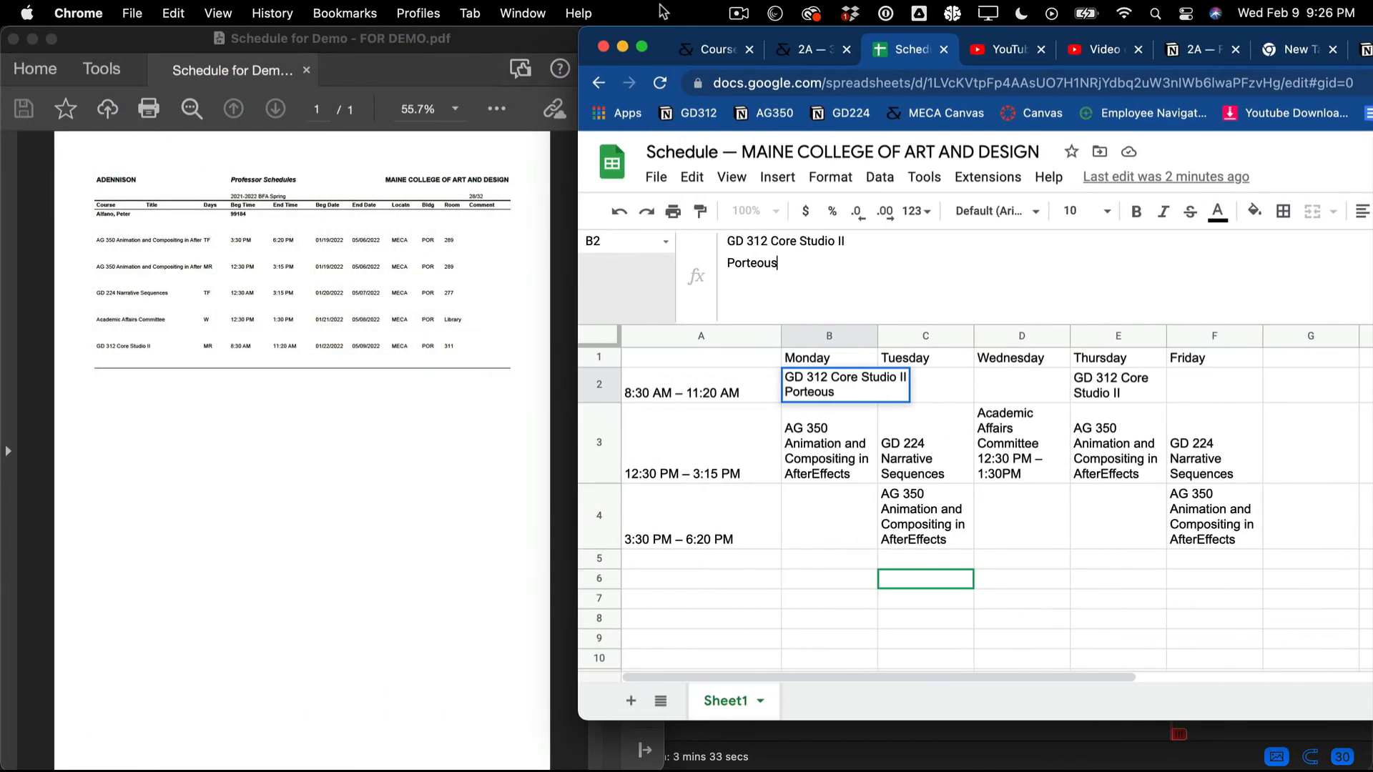
pyautogui.click(849, 392)
pyautogui.click(790, 254)
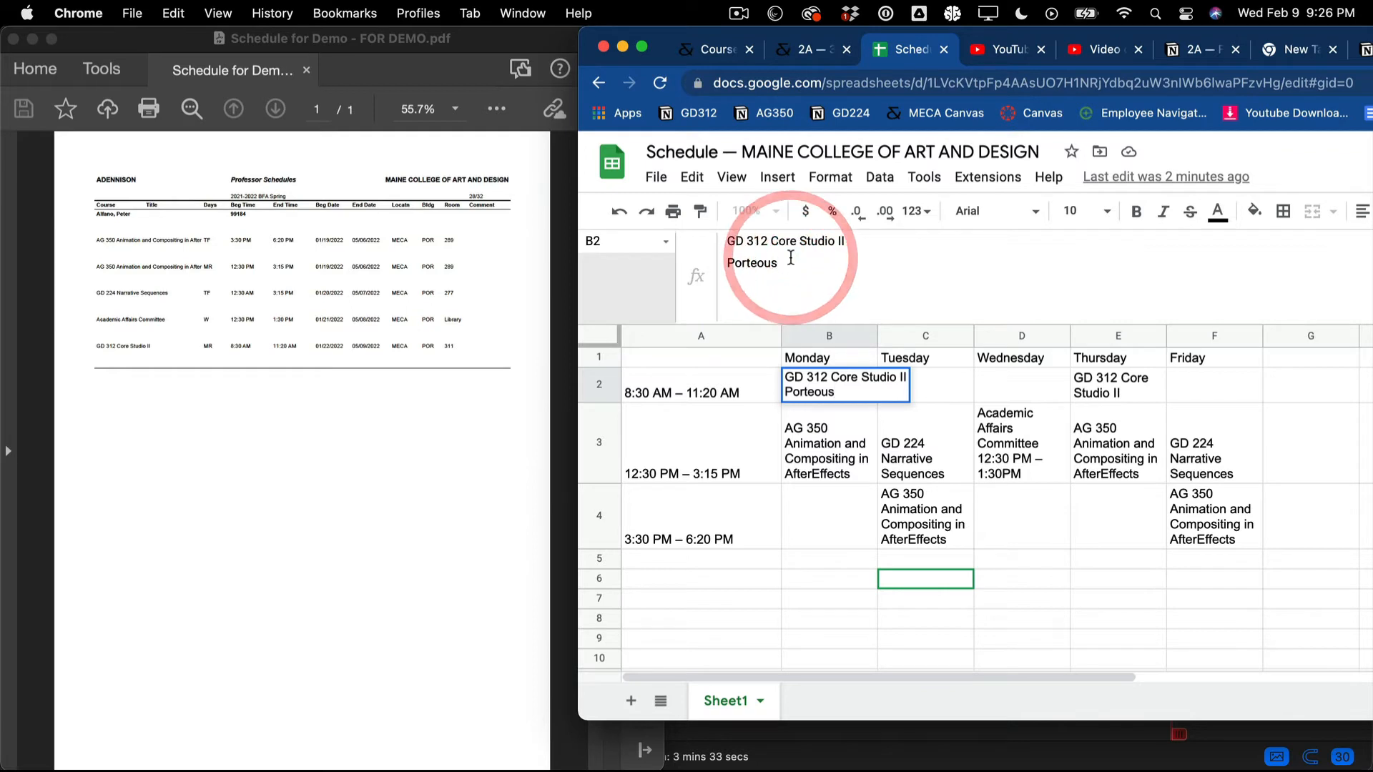
pyautogui.hotkey('alt', 'Return')
pyautogui.write('311')
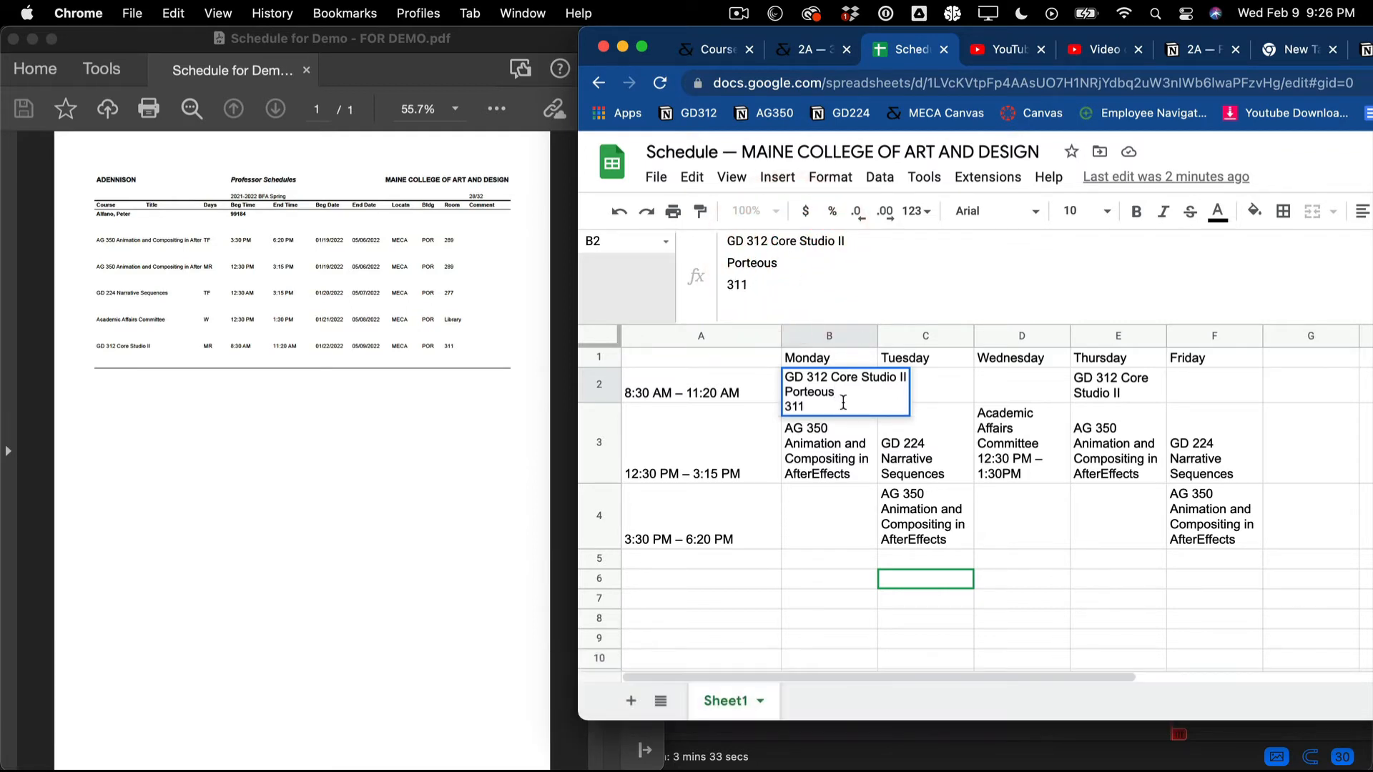
pyautogui.click(878, 432)
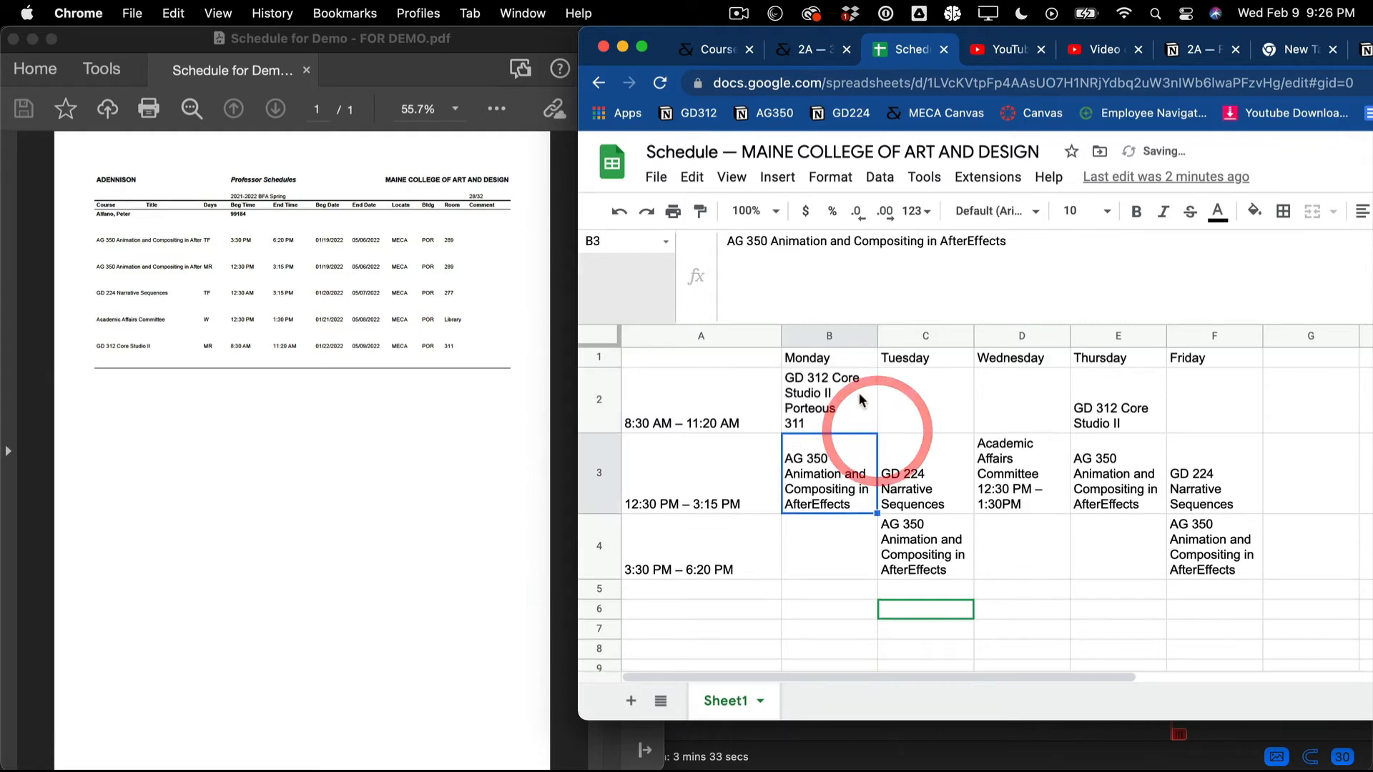
# - Split the course title in cell B2 so that "GD 312" and "Core Studio II" are on separate lines
pyautogui.click(858, 392)
pyautogui.click(773, 240)
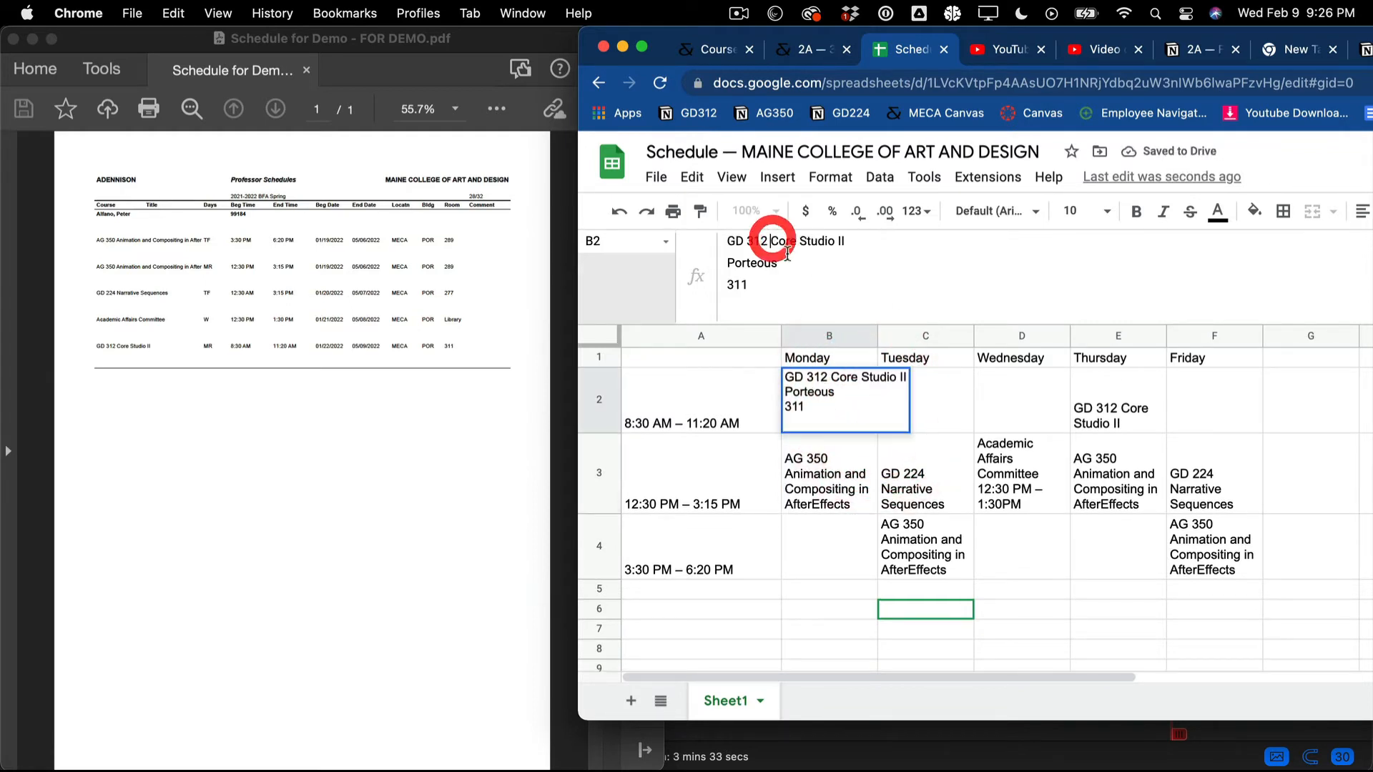
pyautogui.press('BackSpace')
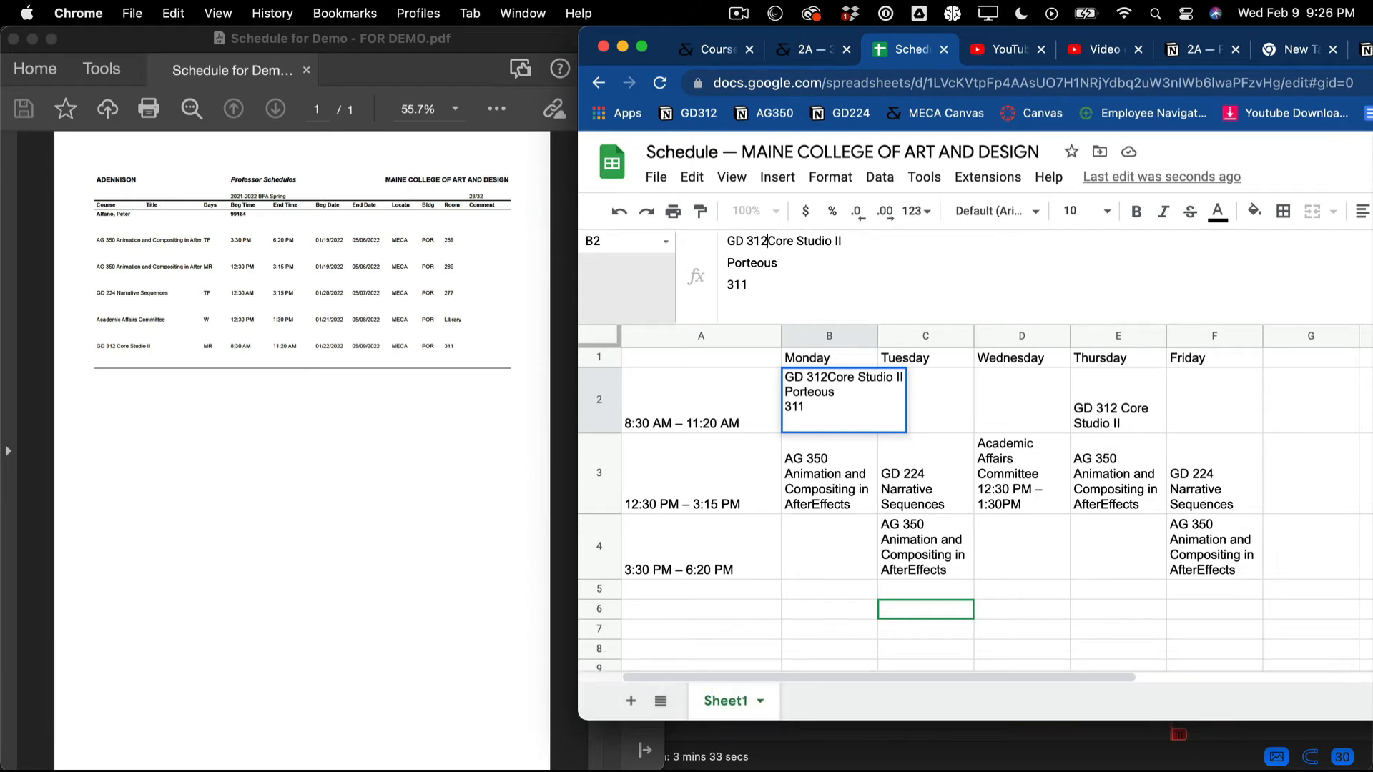
pyautogui.hotkey('alt', 'Return')
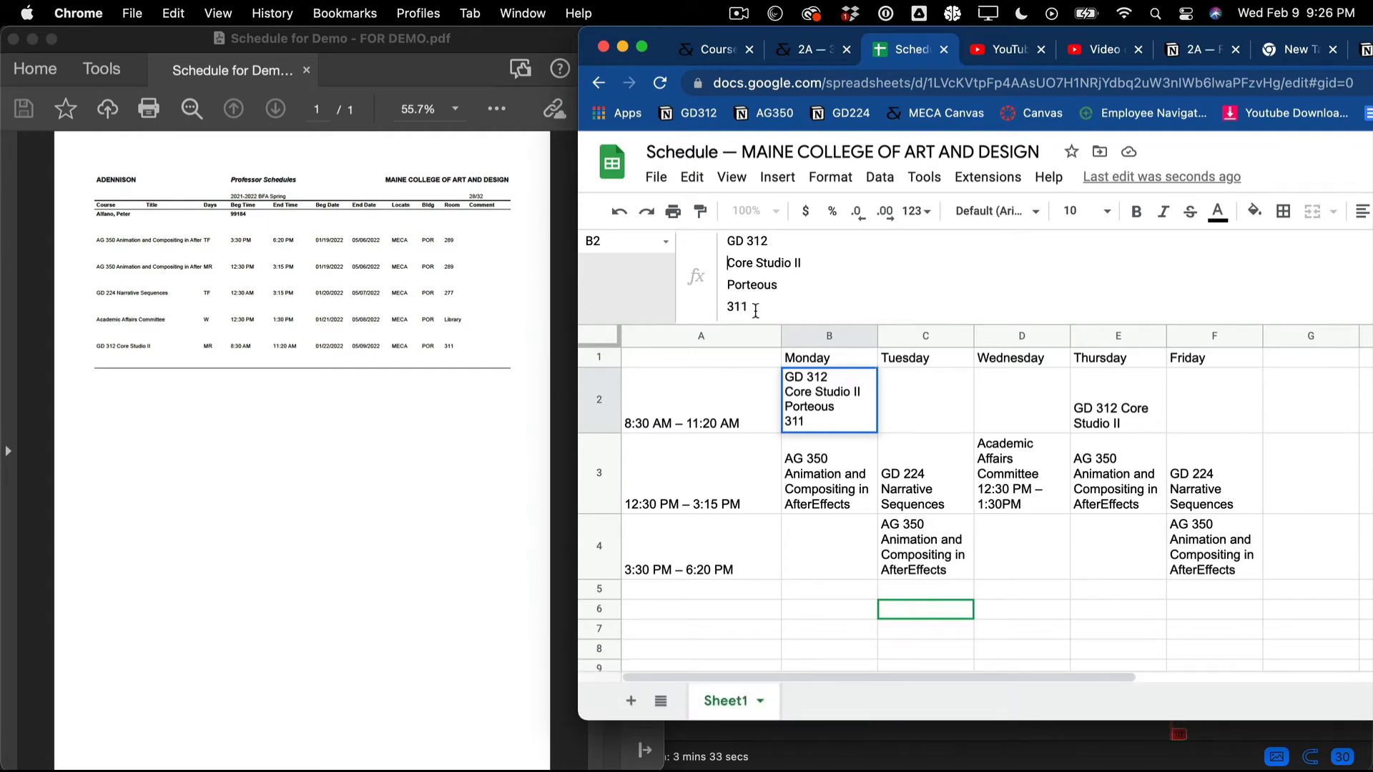
pyautogui.click(823, 417)
pyautogui.click(1107, 409)
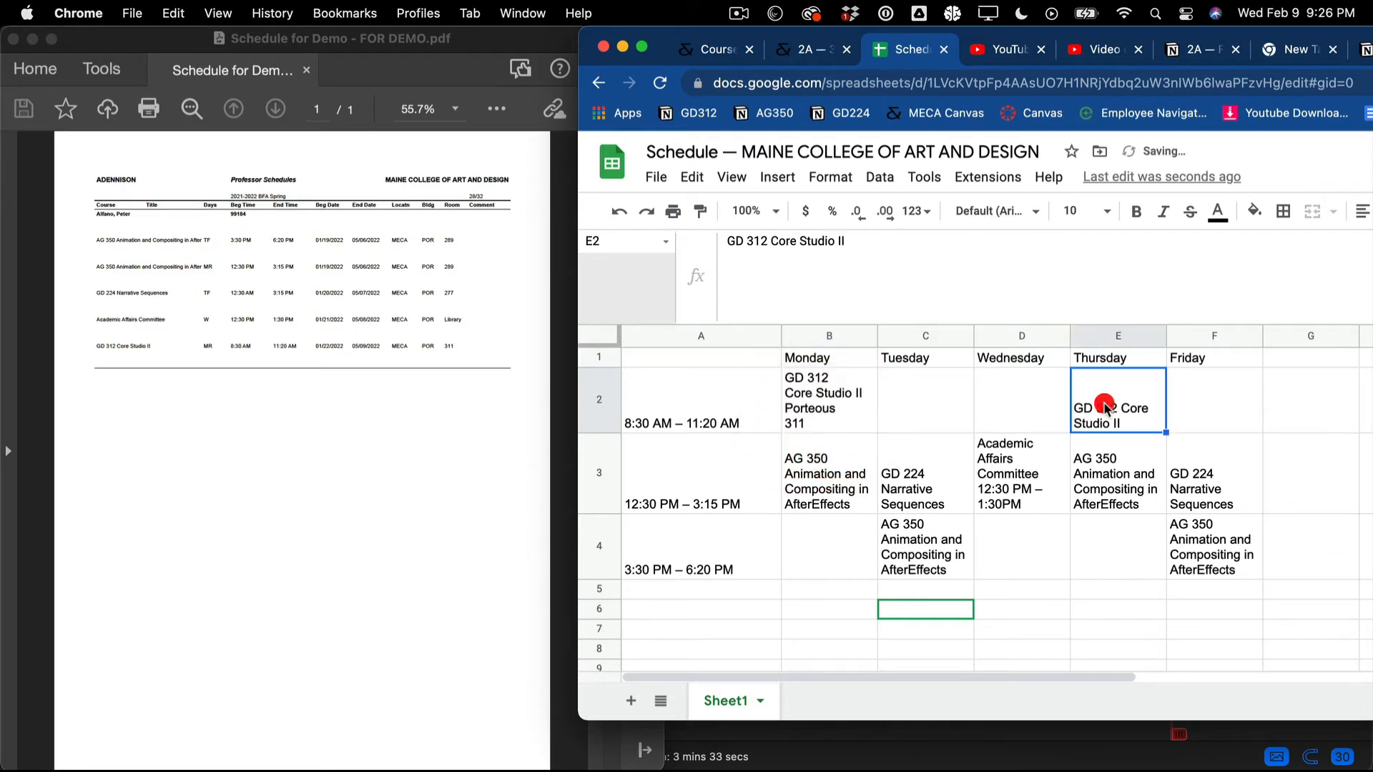
pyautogui.click(770, 239)
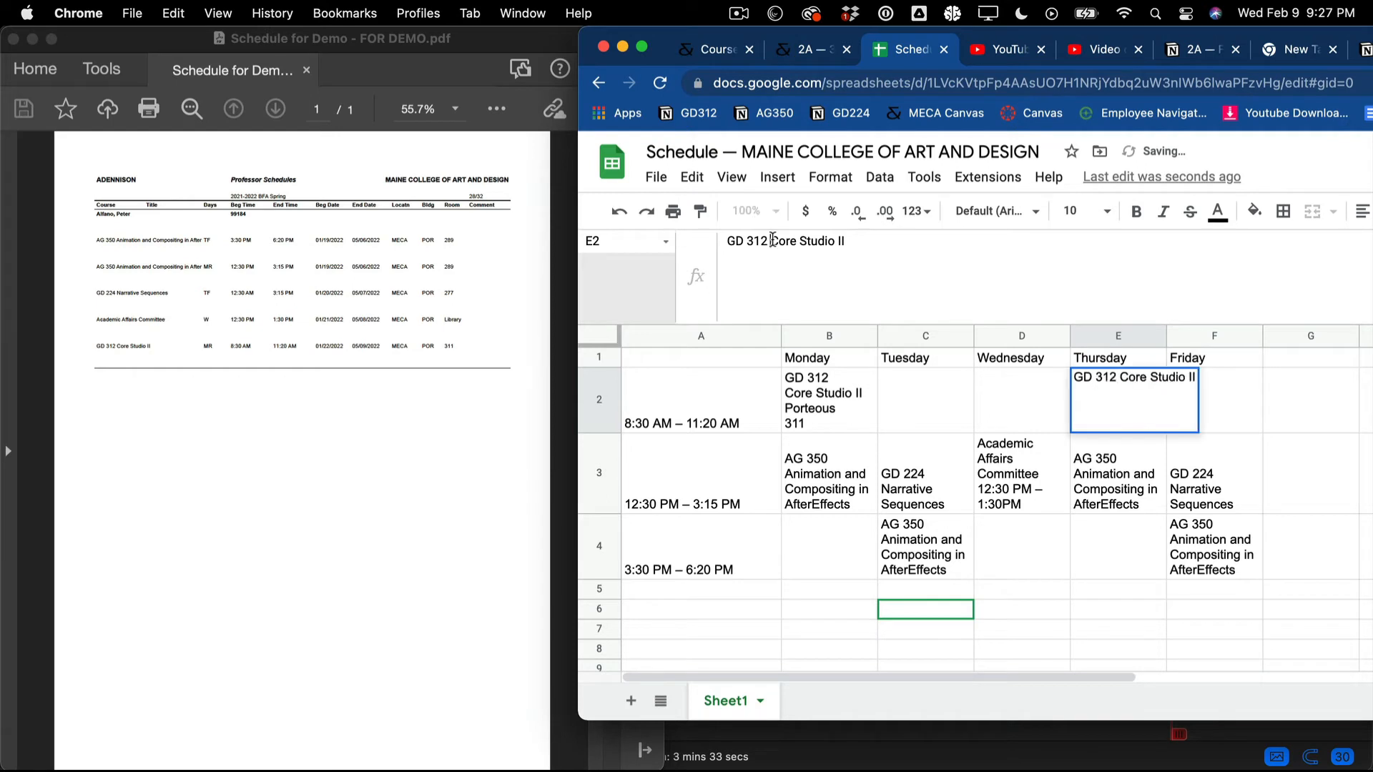
pyautogui.press('BackSpace')
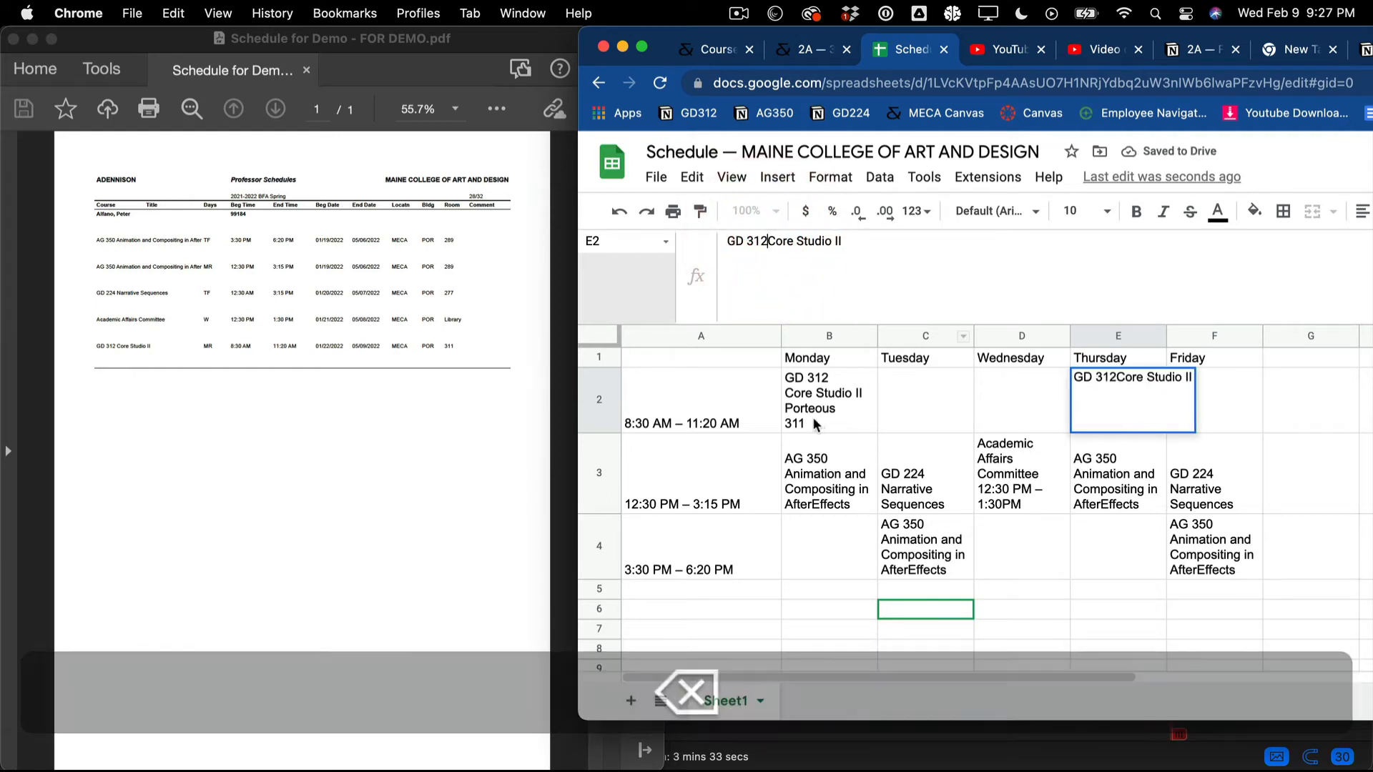
# - Copy the complete GD 312 entry from Monday cell B2 into Thursday cell E2
pyautogui.click(814, 418)
pyautogui.press('cmd+c')
pyautogui.click(1106, 422)
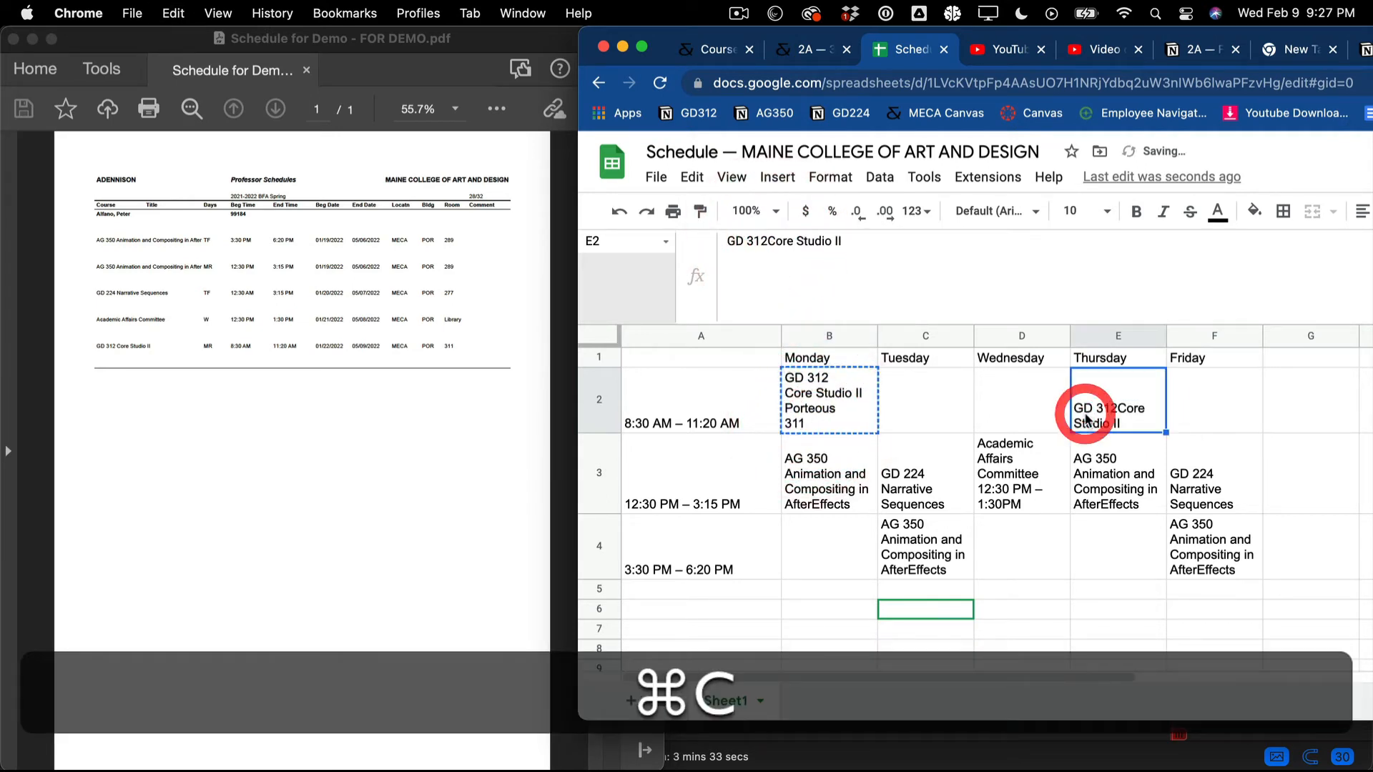
pyautogui.press('super+v')
# - Split the course title in cell B3 so that "AG 350" and "Animation and Compositing in AfterEffects" are on separate lines
pyautogui.click(1088, 476)
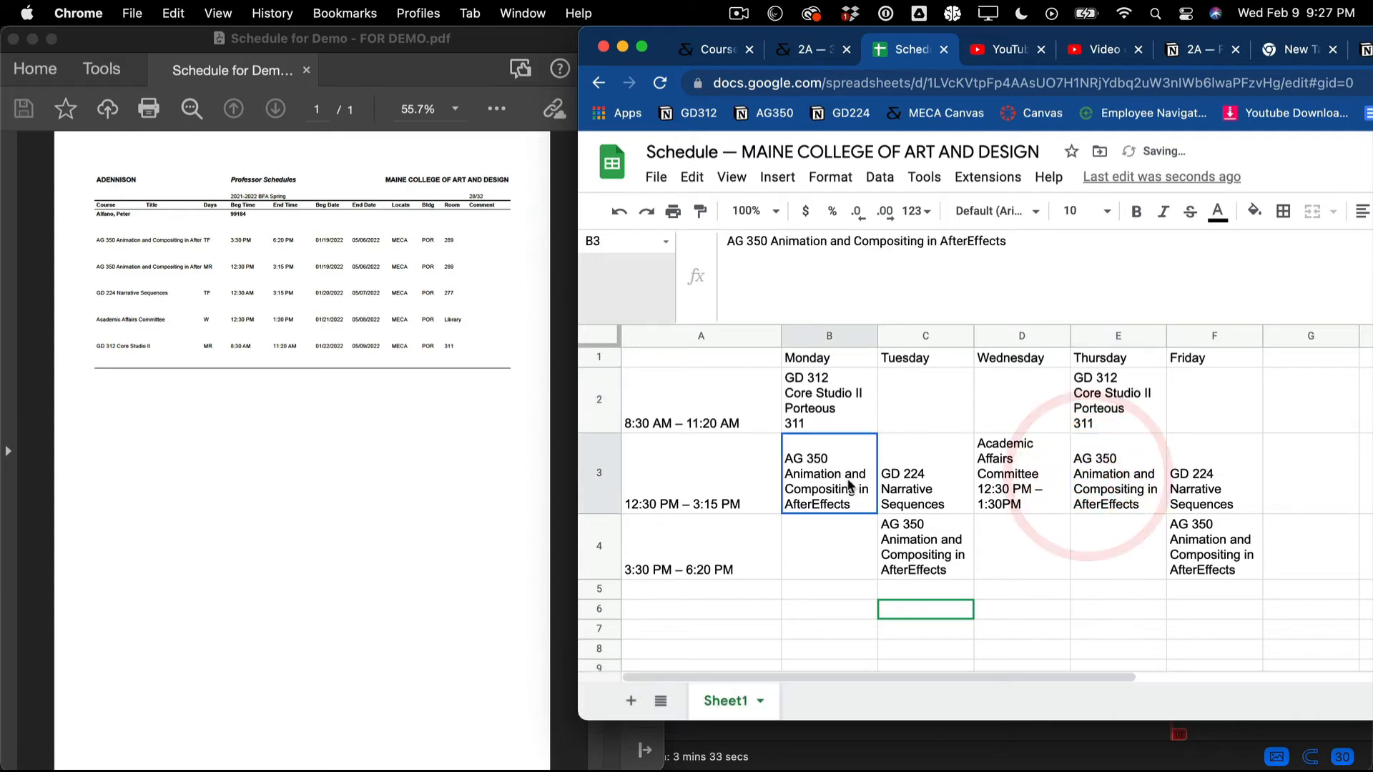
pyautogui.click(848, 479)
pyautogui.click(772, 240)
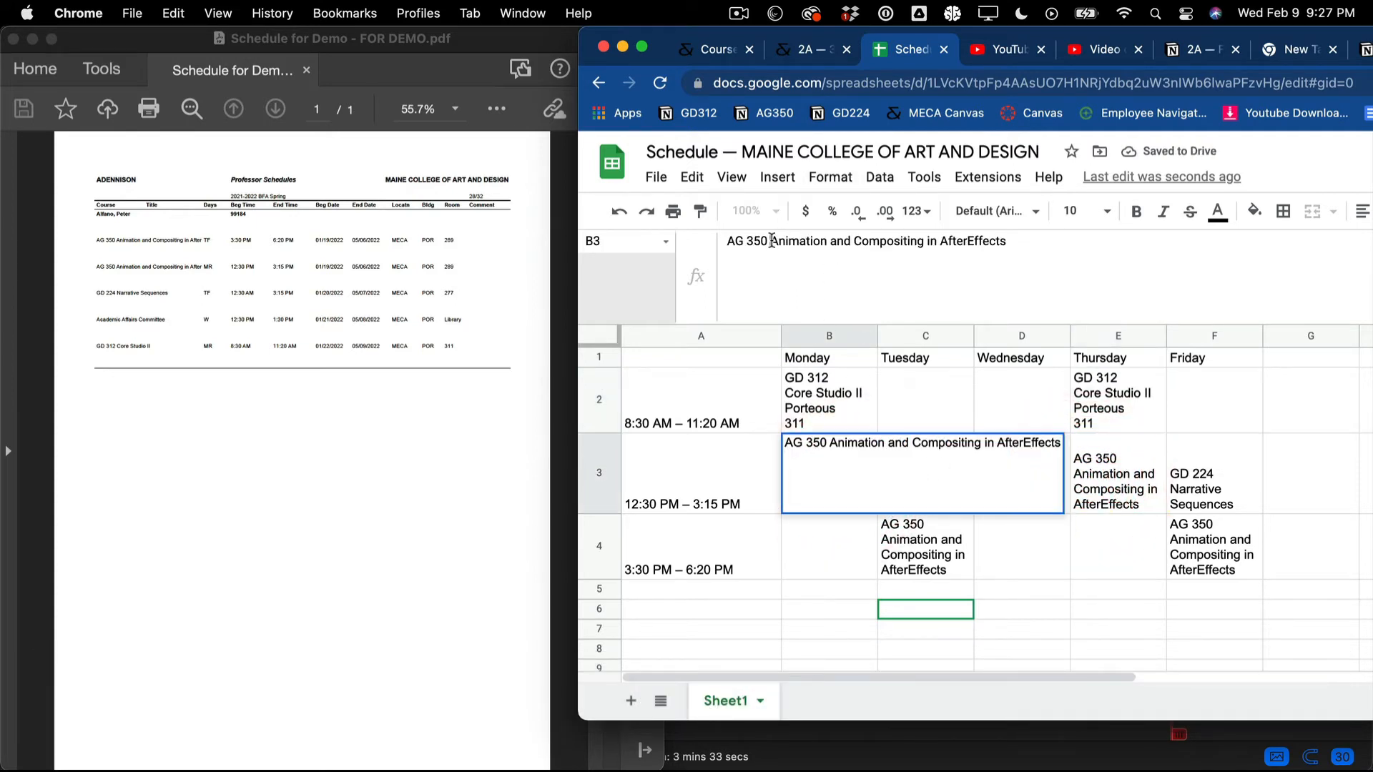
pyautogui.press('BackSpace')
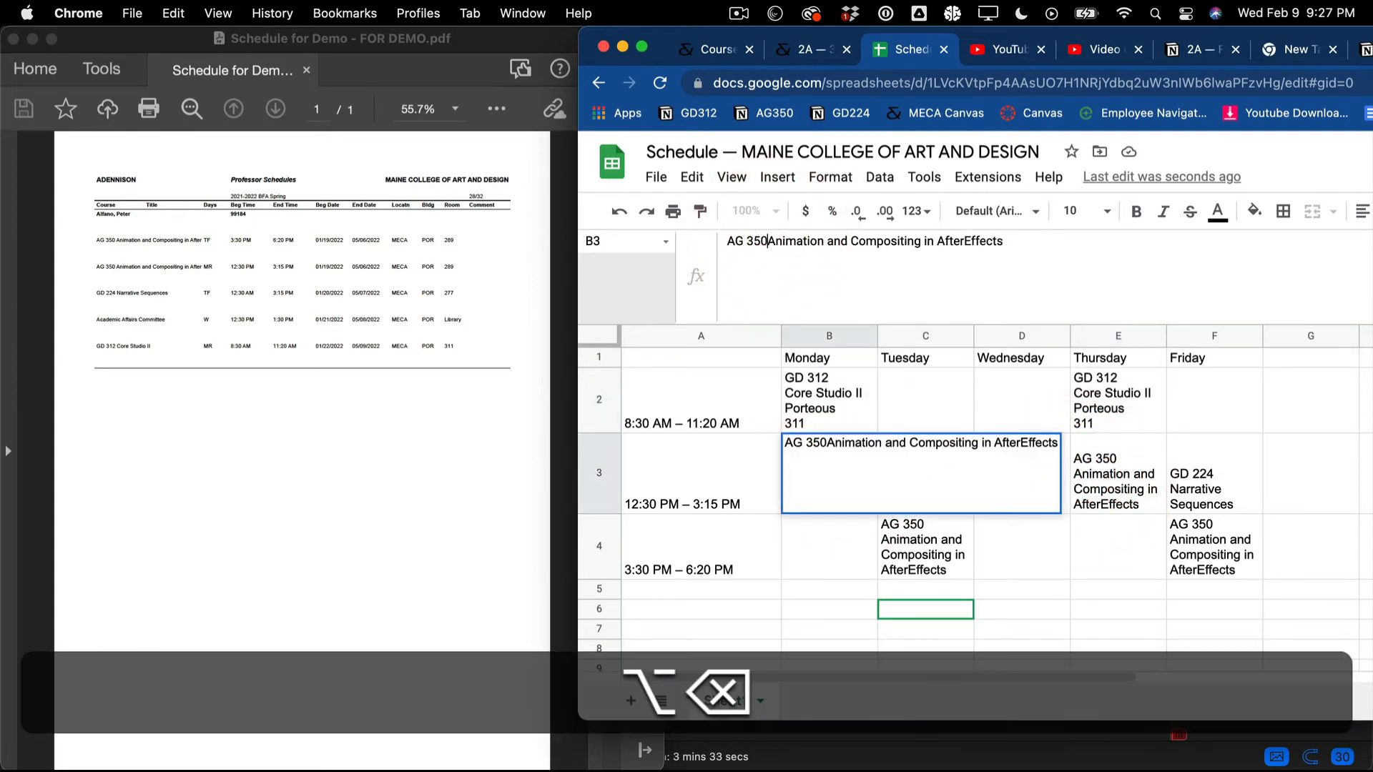
pyautogui.hotkey('alt', 'Return')
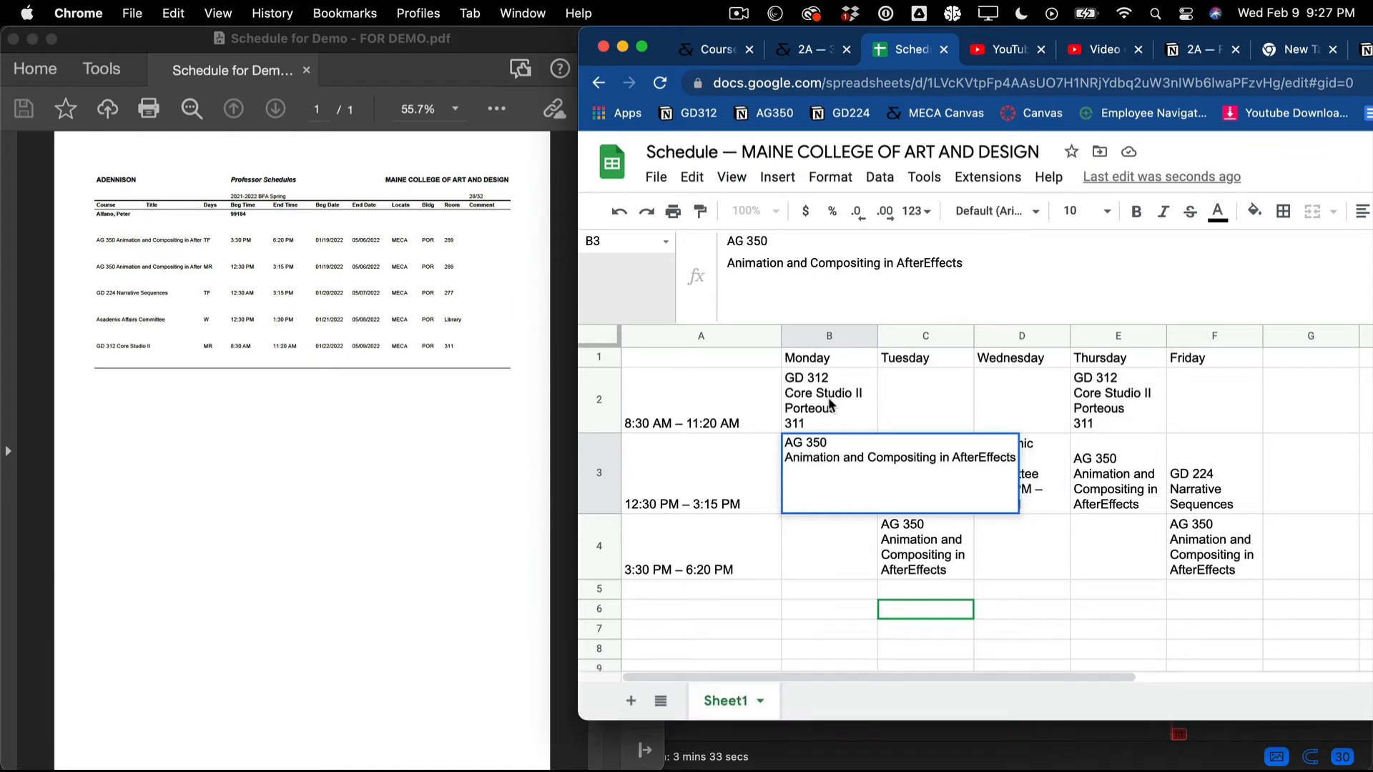
# - Add the building "Porteous" and the room number "289" on two new lines below the title in cell B3
pyautogui.click(997, 265)
pyautogui.hotkey('alt', 'Return')
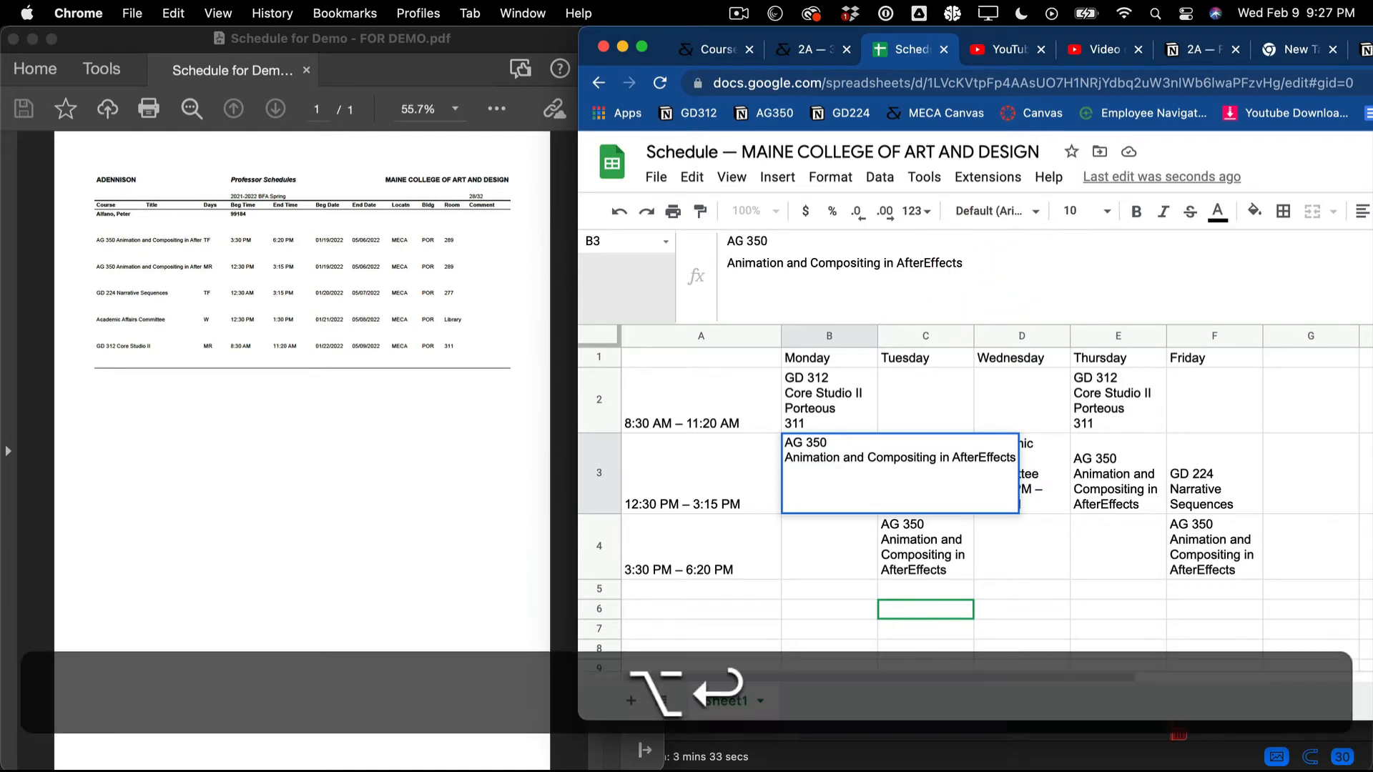
pyautogui.write('Porte')
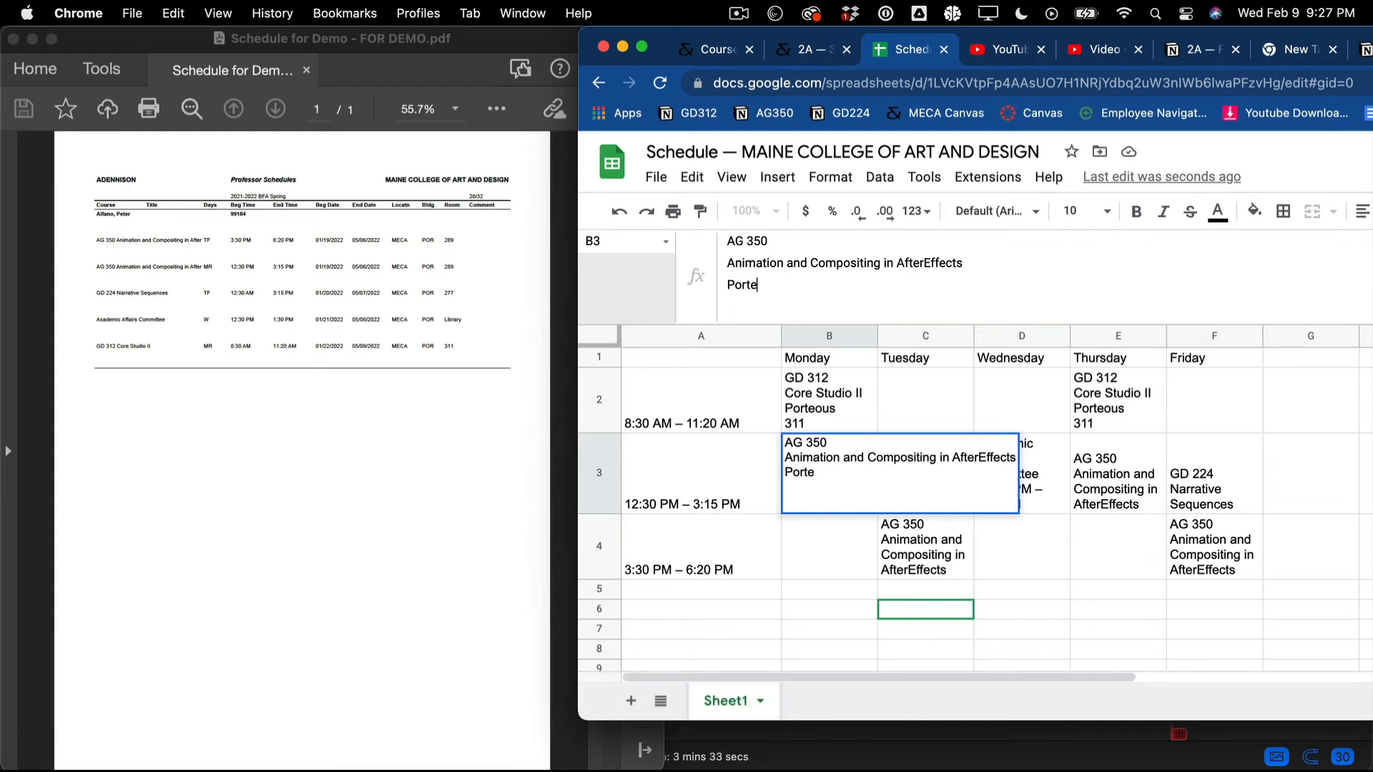
pyautogui.write('ous')
pyautogui.hotkey('alt', 'Return')
pyautogui.write('2')
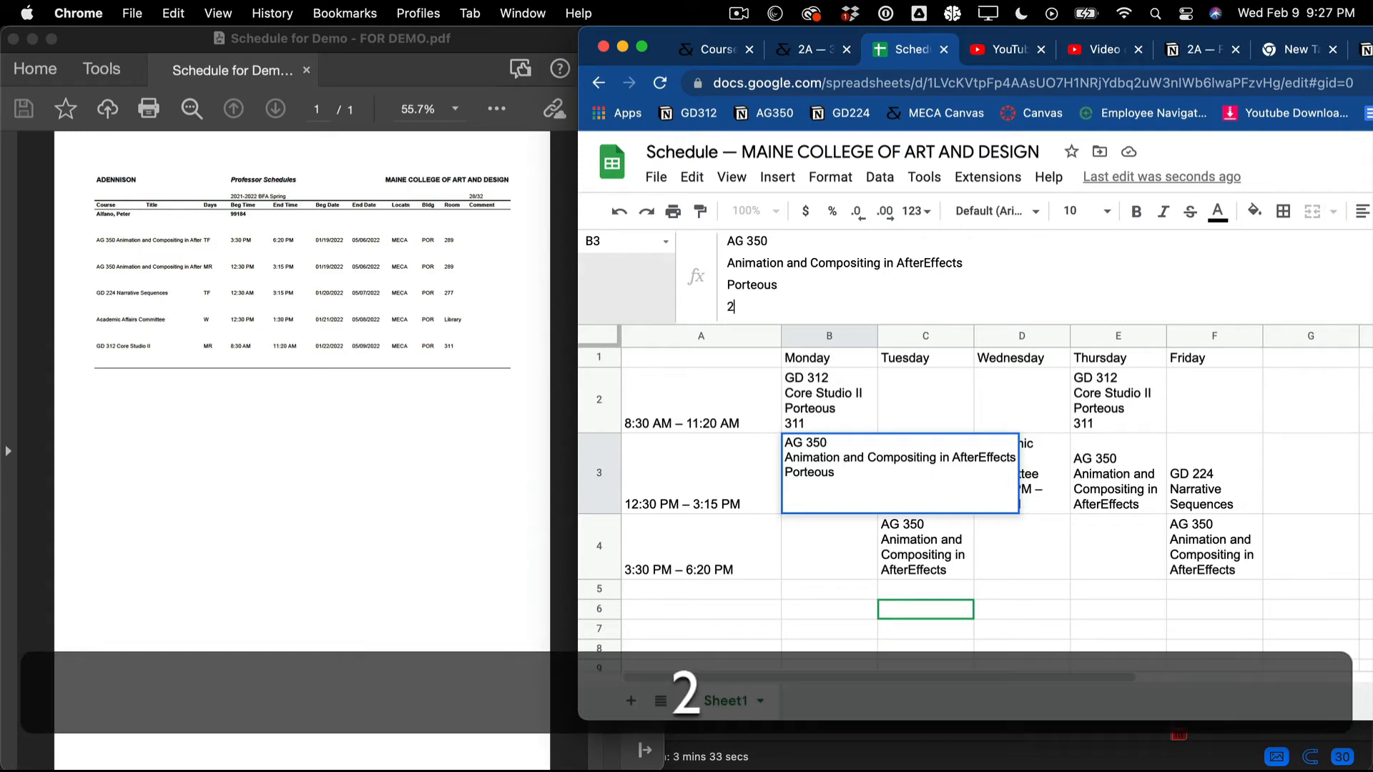
pyautogui.write('89')
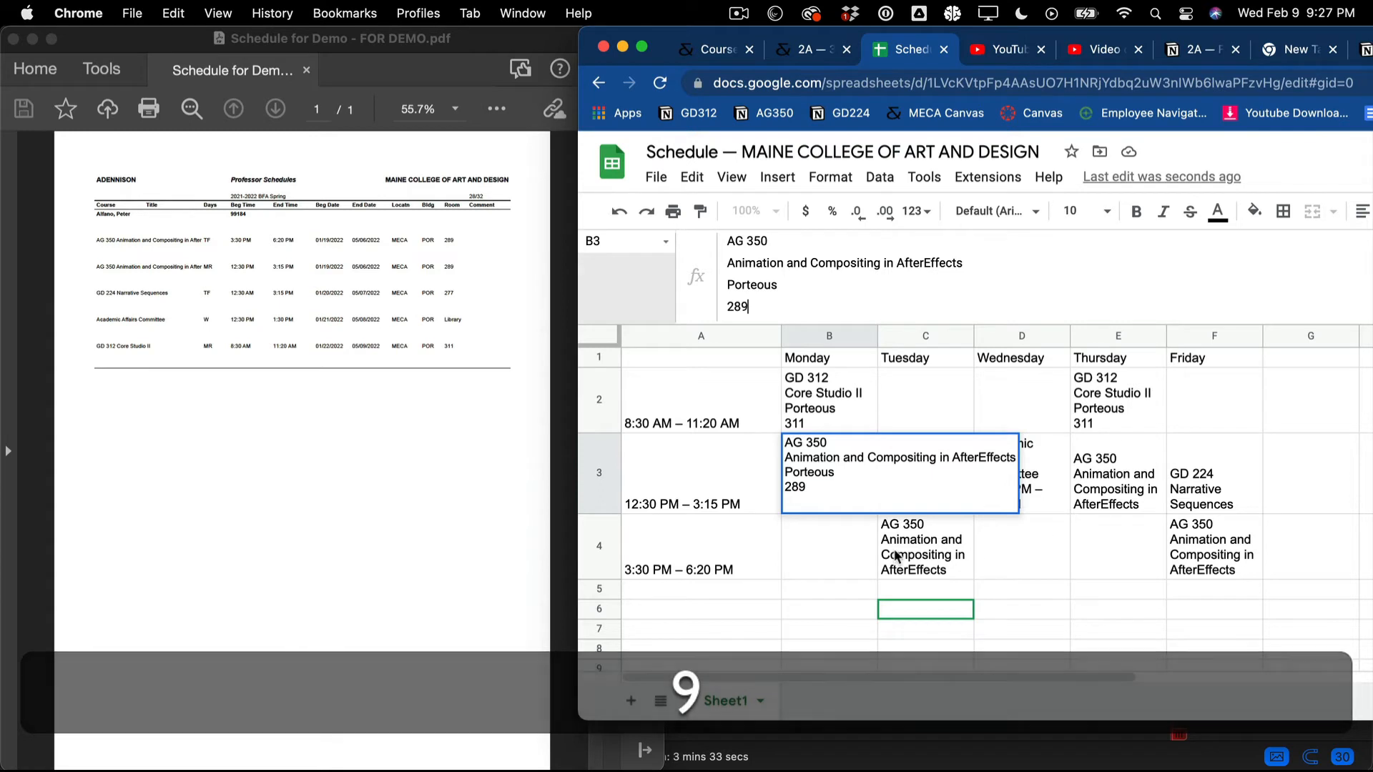
pyautogui.click(834, 565)
# - Copy the complete AG 350 entry from B3 into the other AG 350 cells, E3, C4 and F4
pyautogui.click(828, 449)
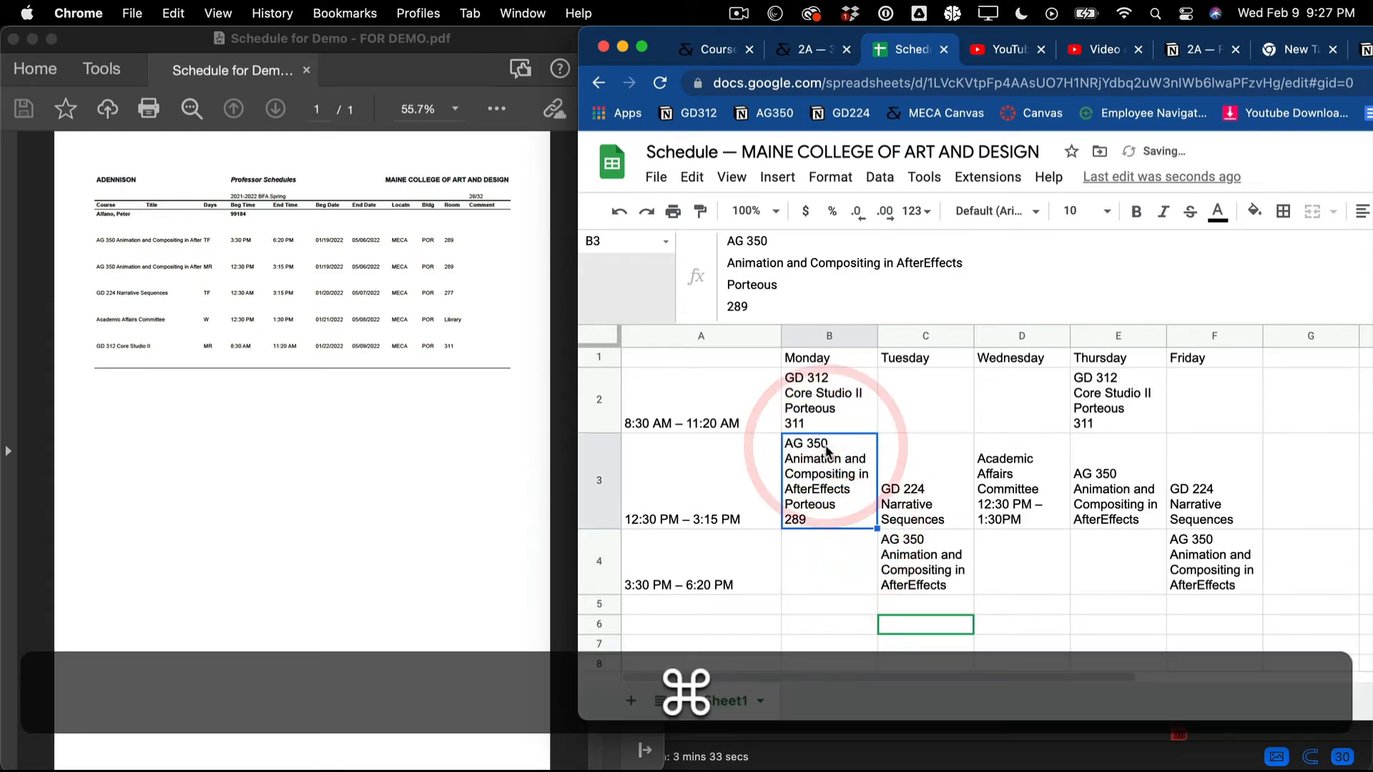
pyautogui.press('super+c')
pyautogui.click(1117, 489)
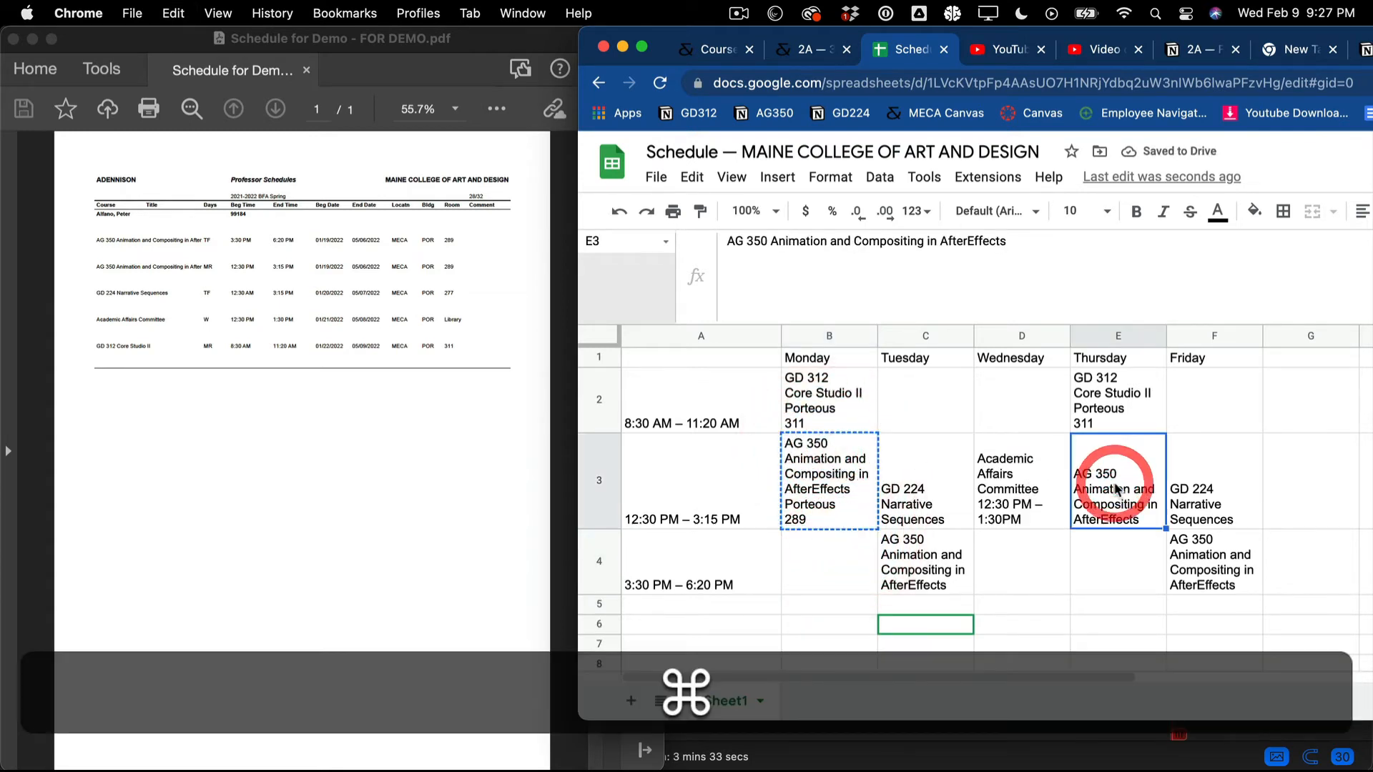
pyautogui.press('super+v')
pyautogui.click(913, 572)
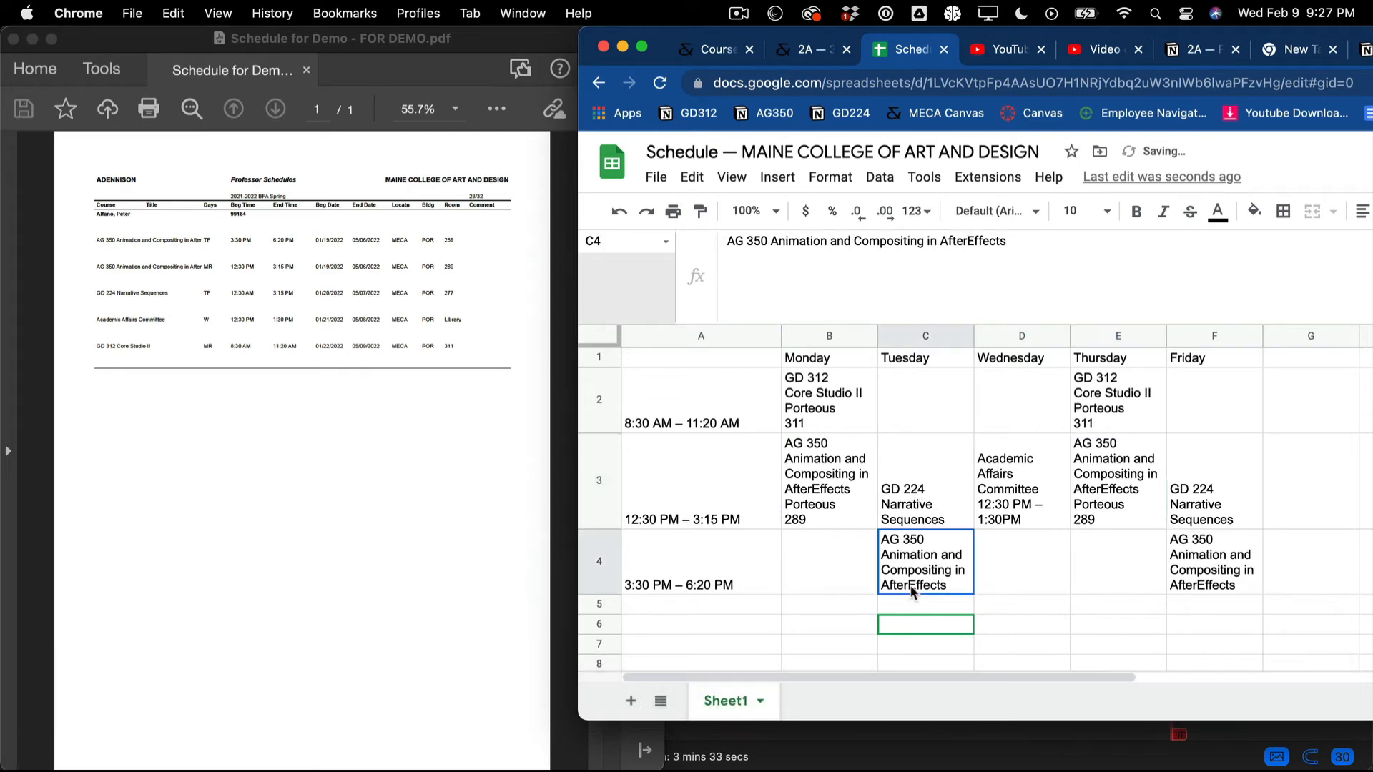
pyautogui.press('super+v')
pyautogui.click(1221, 565)
pyautogui.press('super+v')
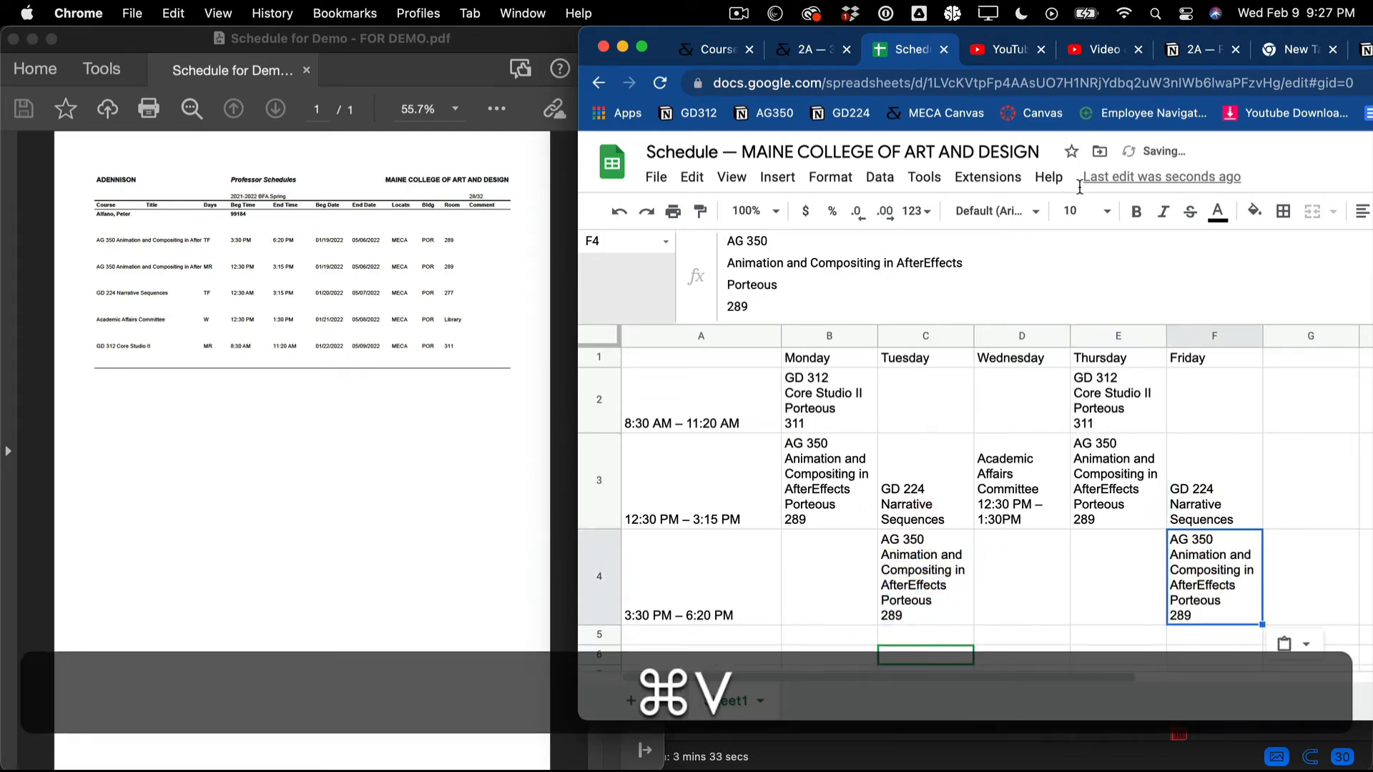
# - Set the vertical alignment of all cells in the schedule sheet to top
pyautogui.moveTo(679, 39); pyautogui.dragTo(294, 40)
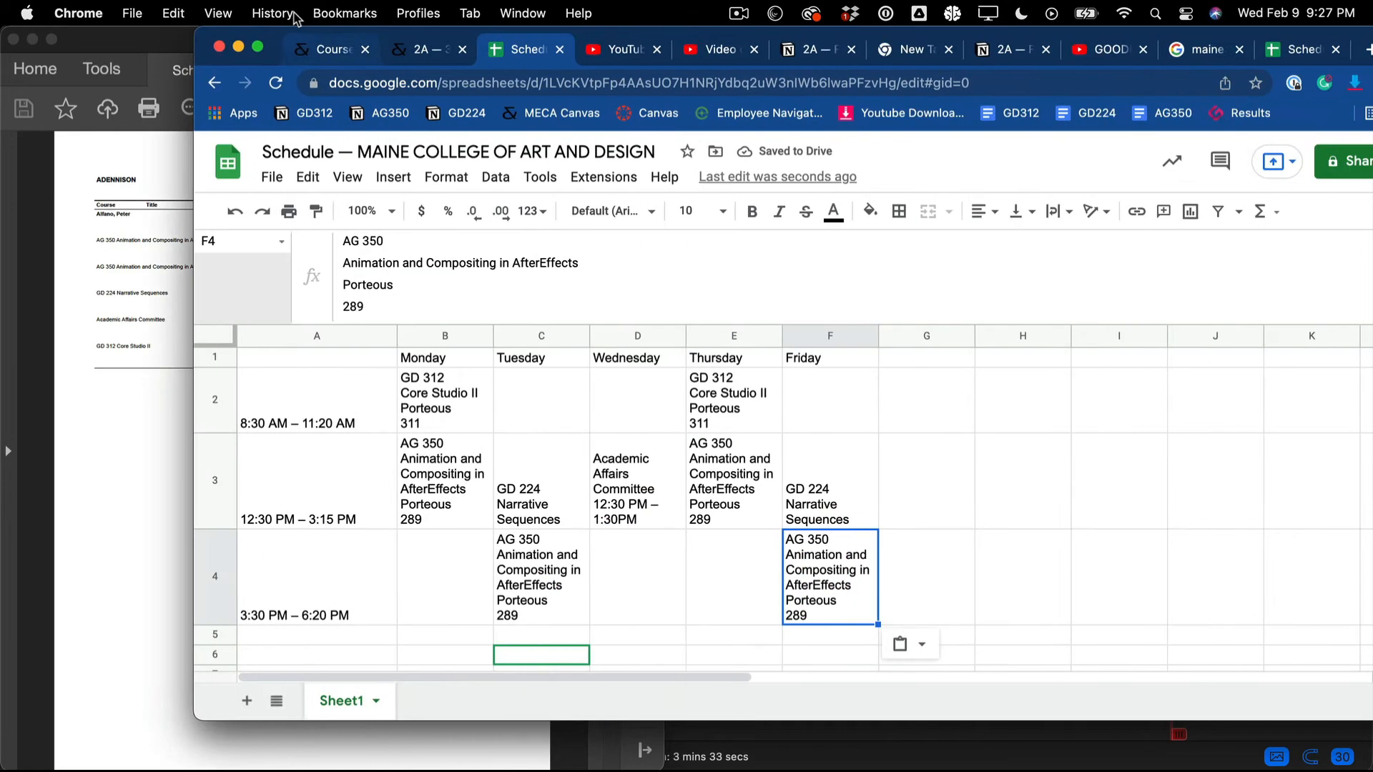
pyautogui.click(220, 331)
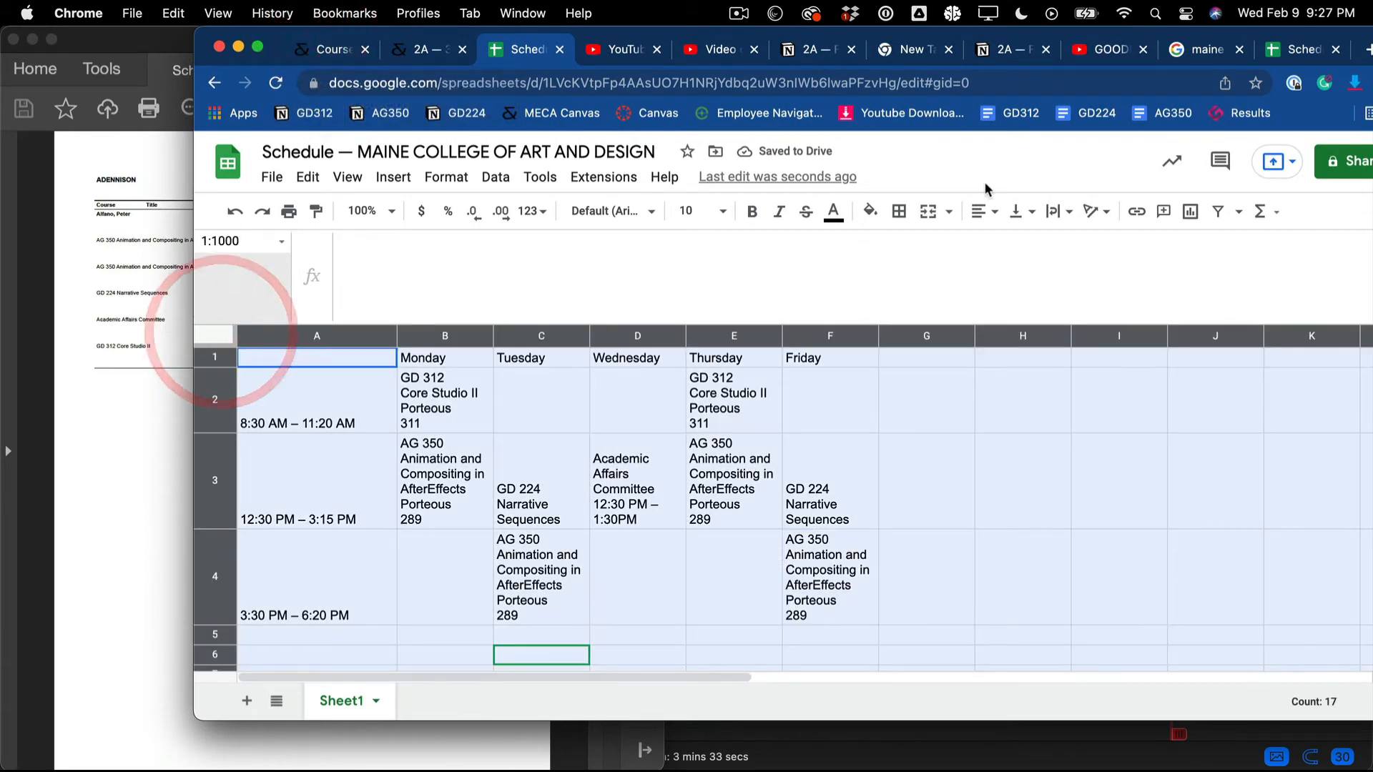
pyautogui.click(1027, 212)
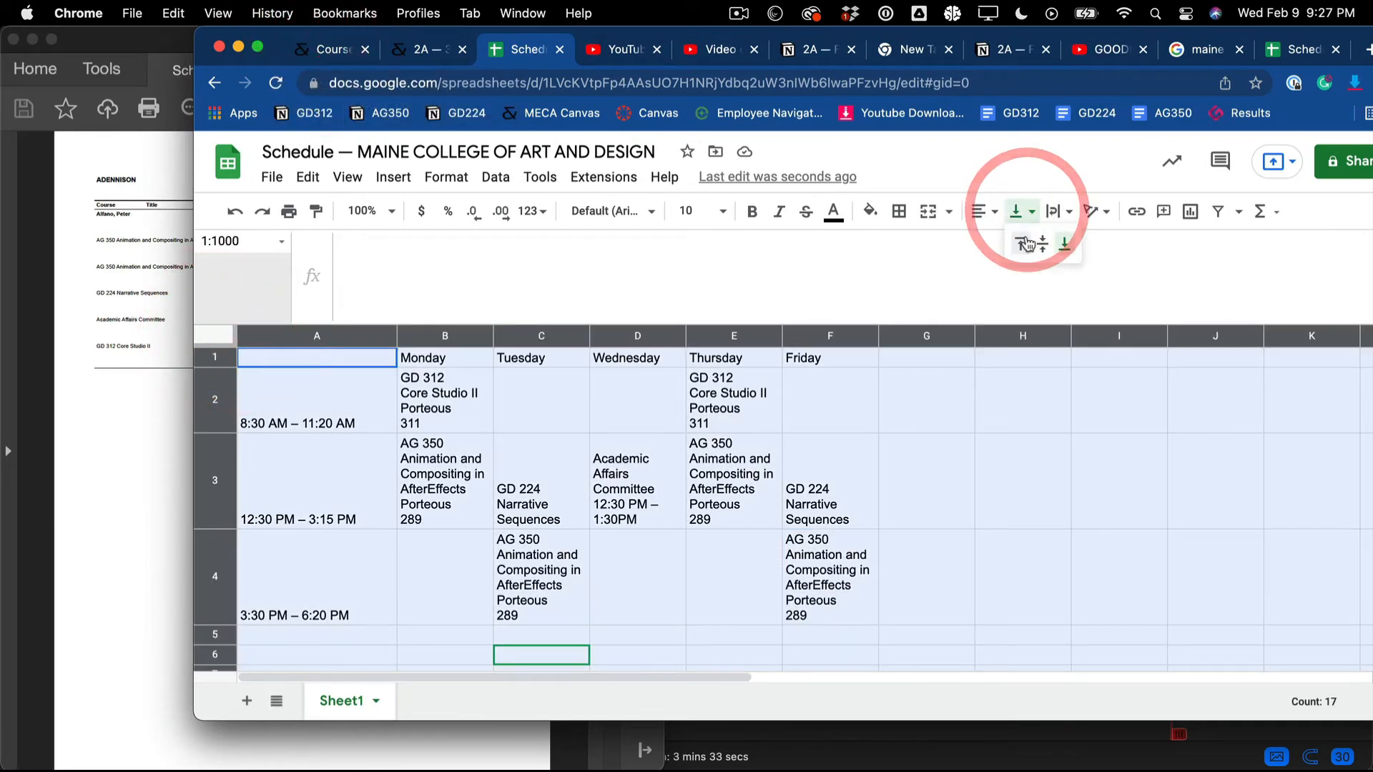
pyautogui.click(1021, 244)
pyautogui.click(921, 447)
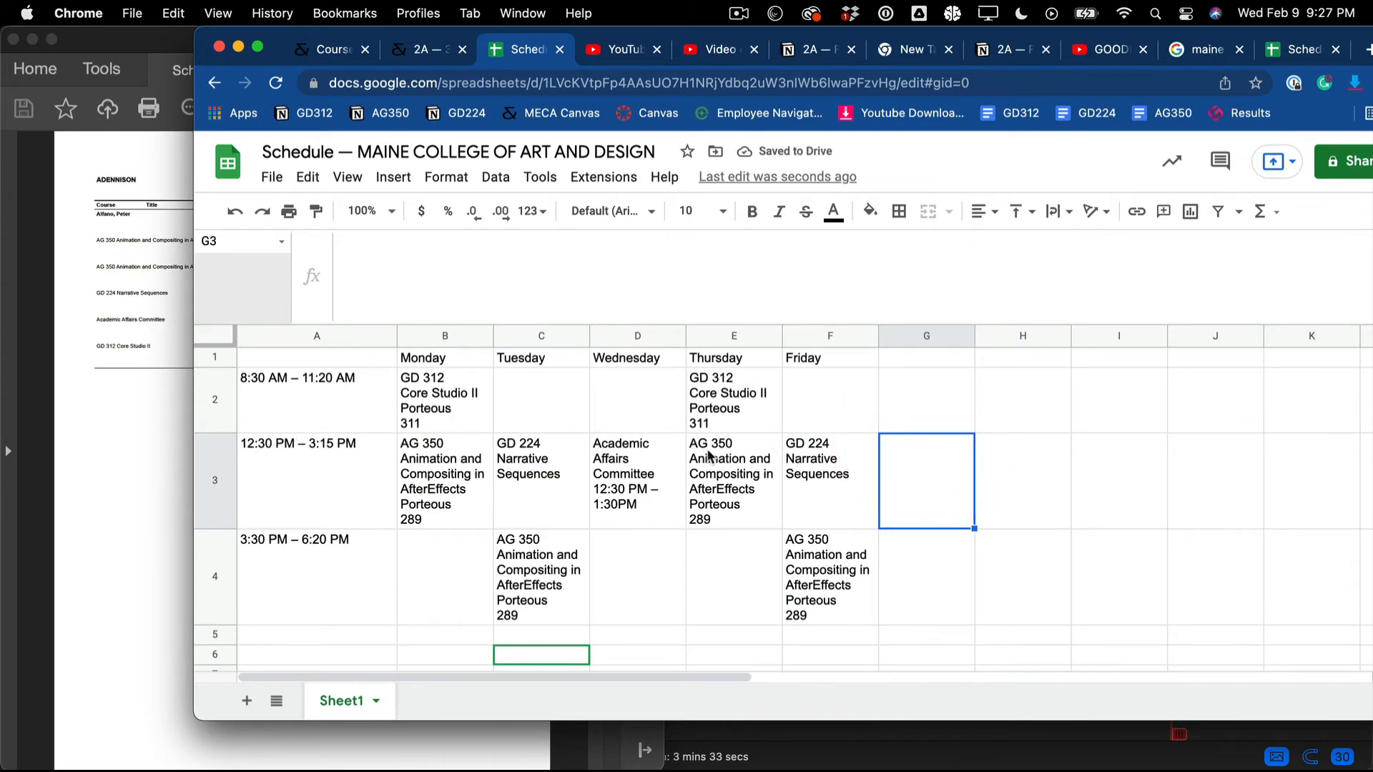
# - Place the schedule beside the PDF and split the title in cell C3 into "GD 224" and "Narrative Sequences" on separate lines
pyautogui.moveTo(279, 45); pyautogui.dragTo(588, 8)
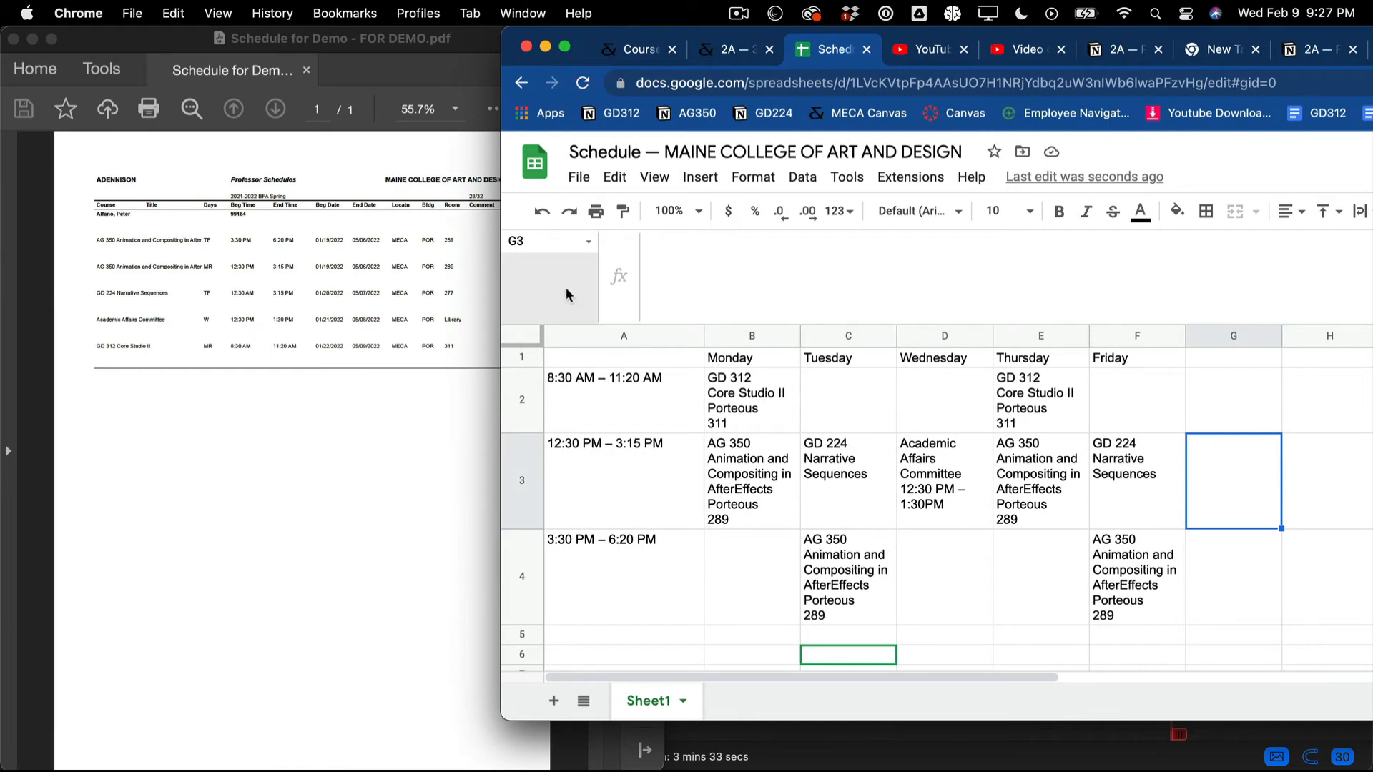
pyautogui.click(253, 326)
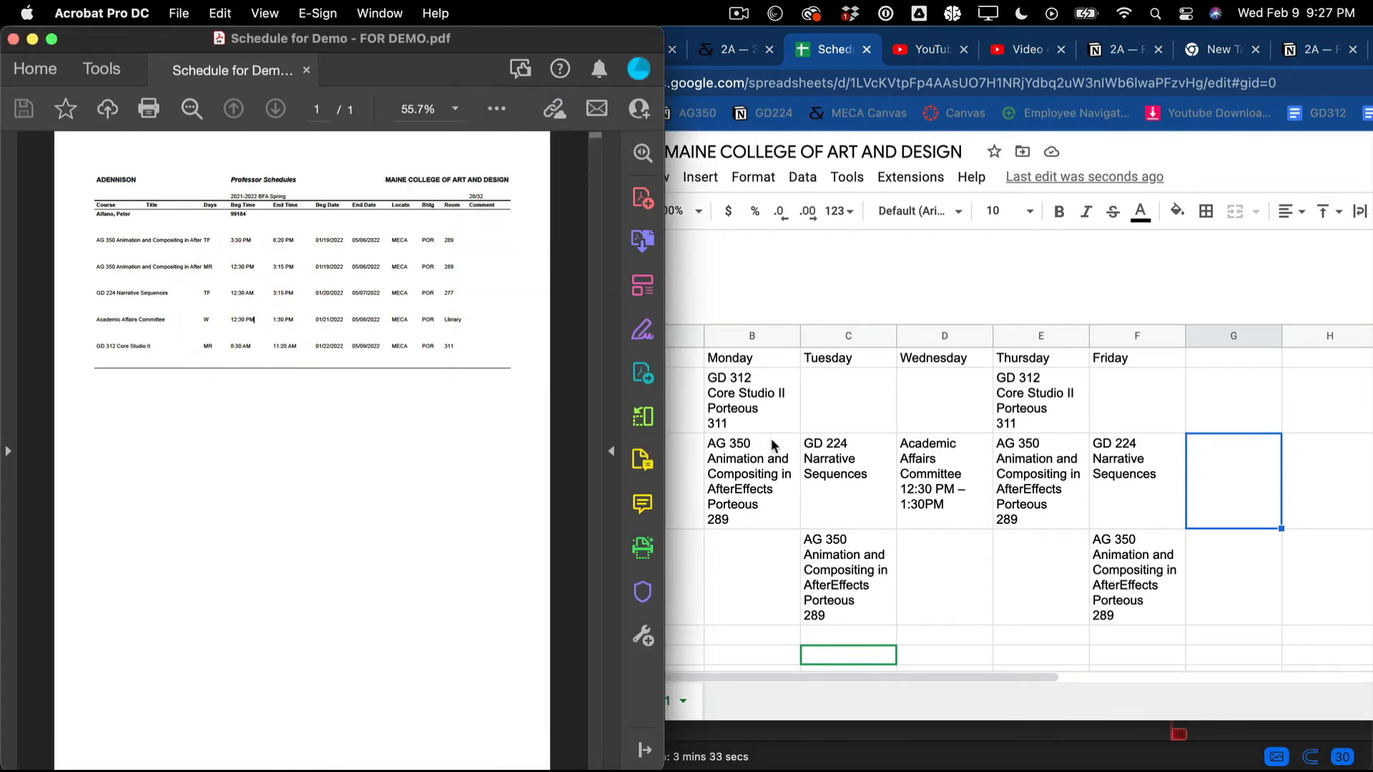
pyautogui.click(830, 462)
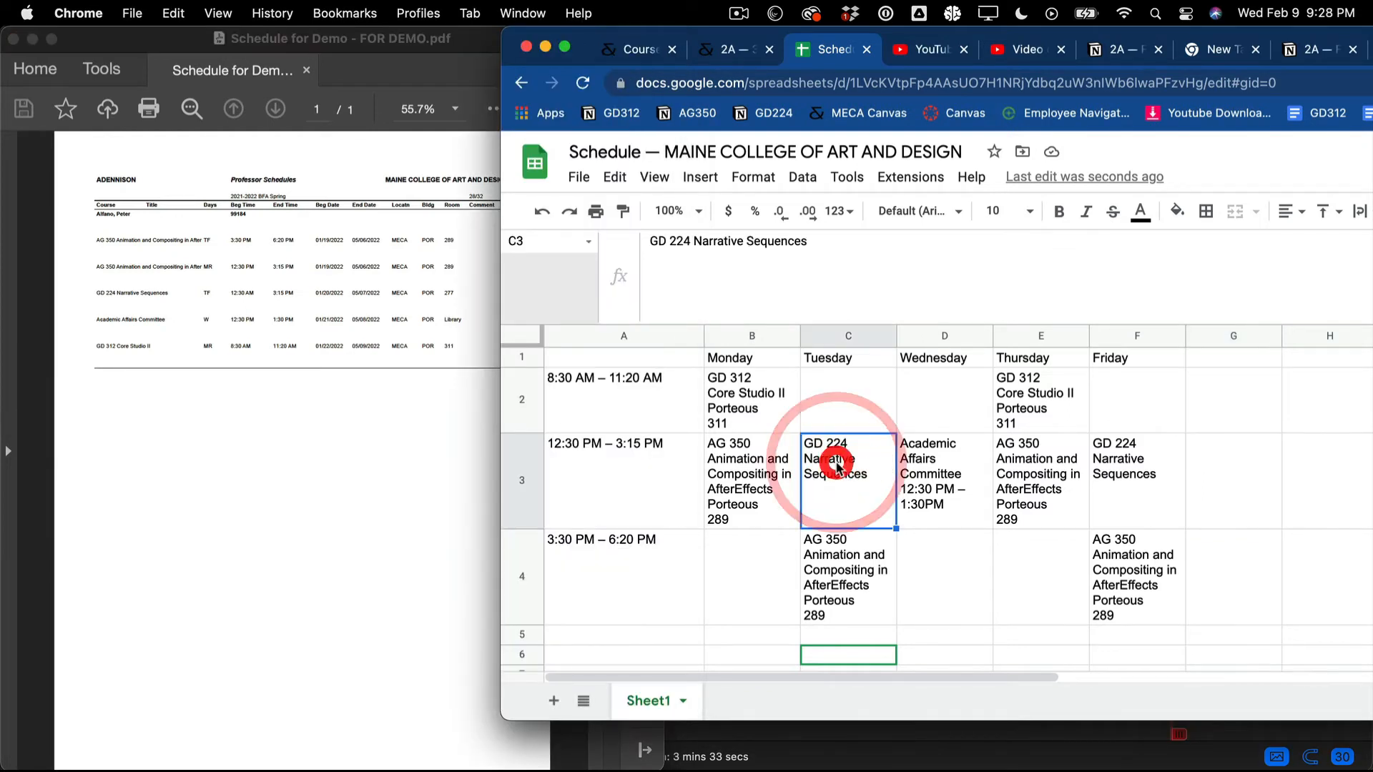
pyautogui.click(697, 241)
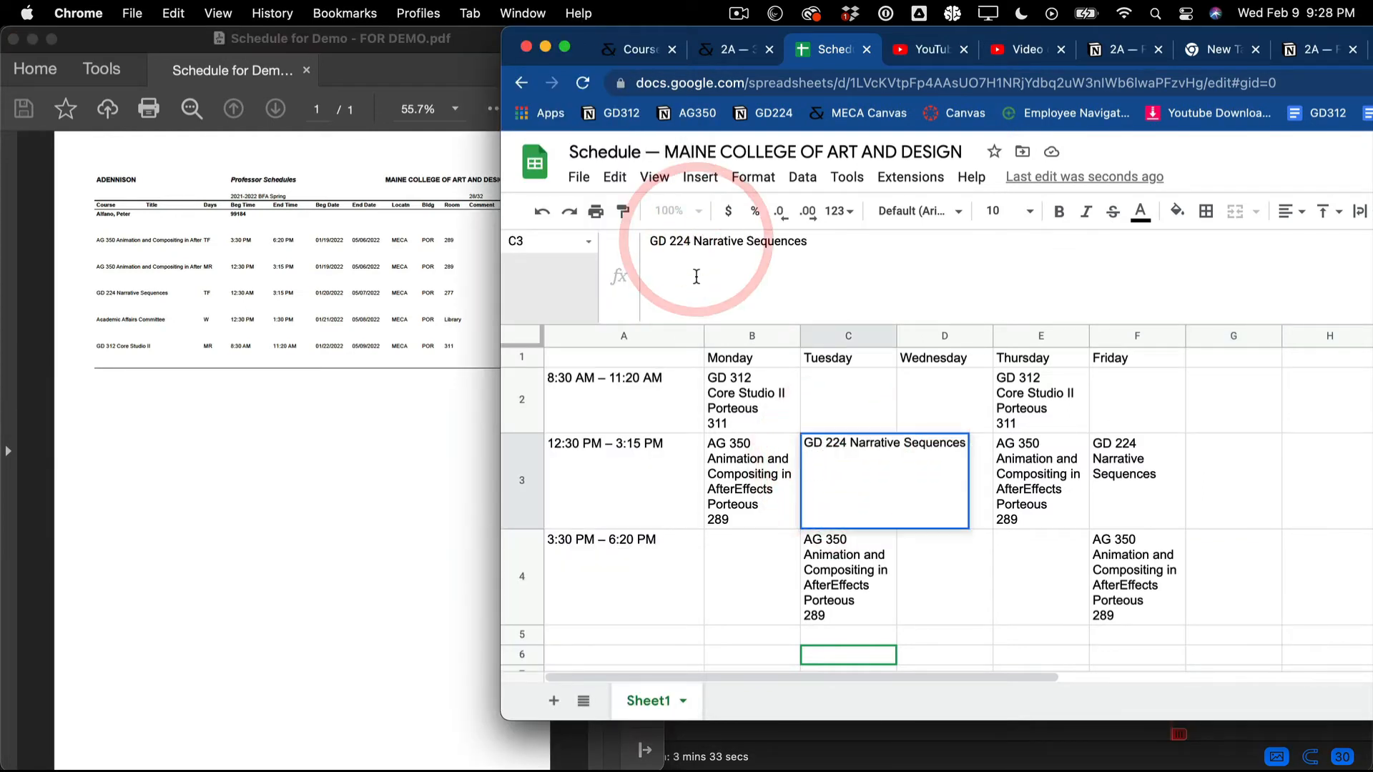
pyautogui.press('BackSpace')
pyautogui.hotkey('alt', 'Return')
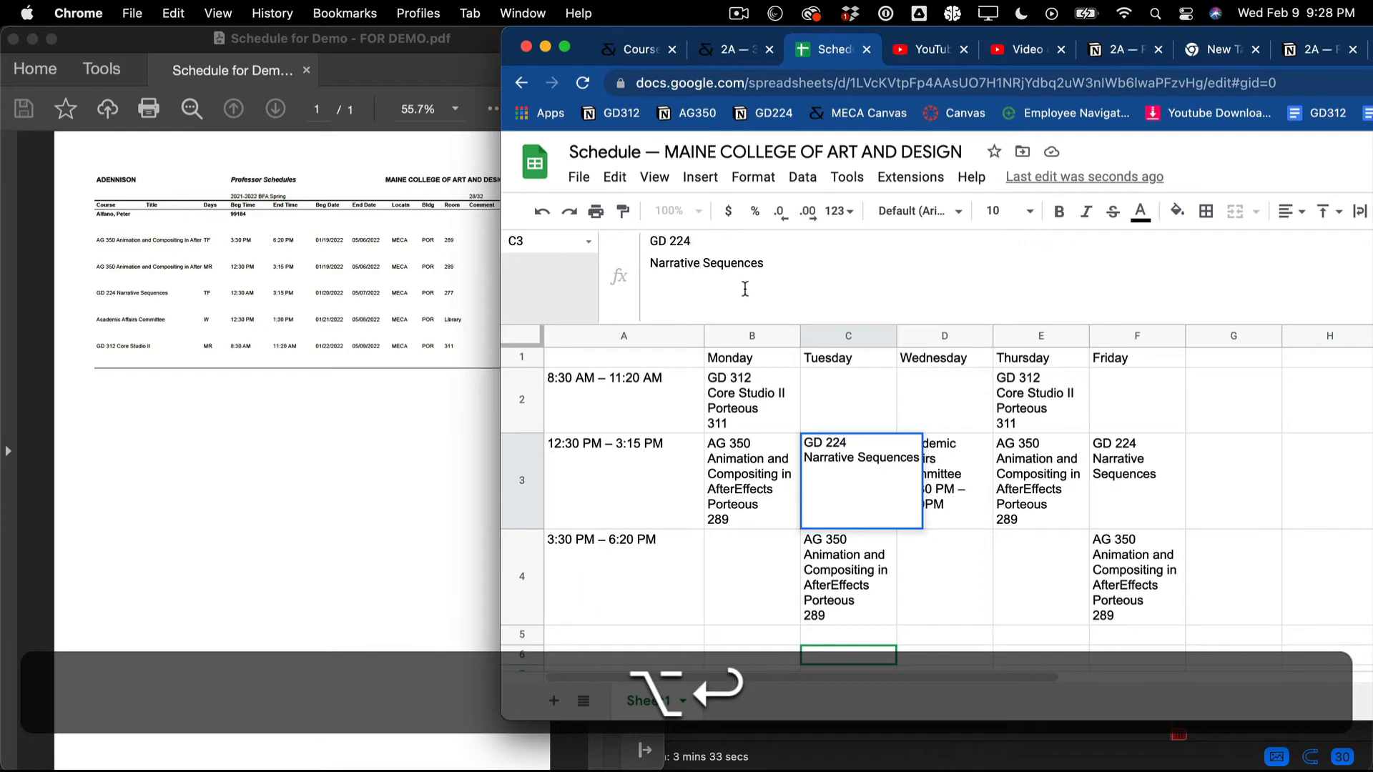
# - Add the building "Porteous" and the room number "277" on two new lines below the title in cell C3
pyautogui.click(771, 266)
pyautogui.hotkey('alt', 'Return')
pyautogui.write('P')
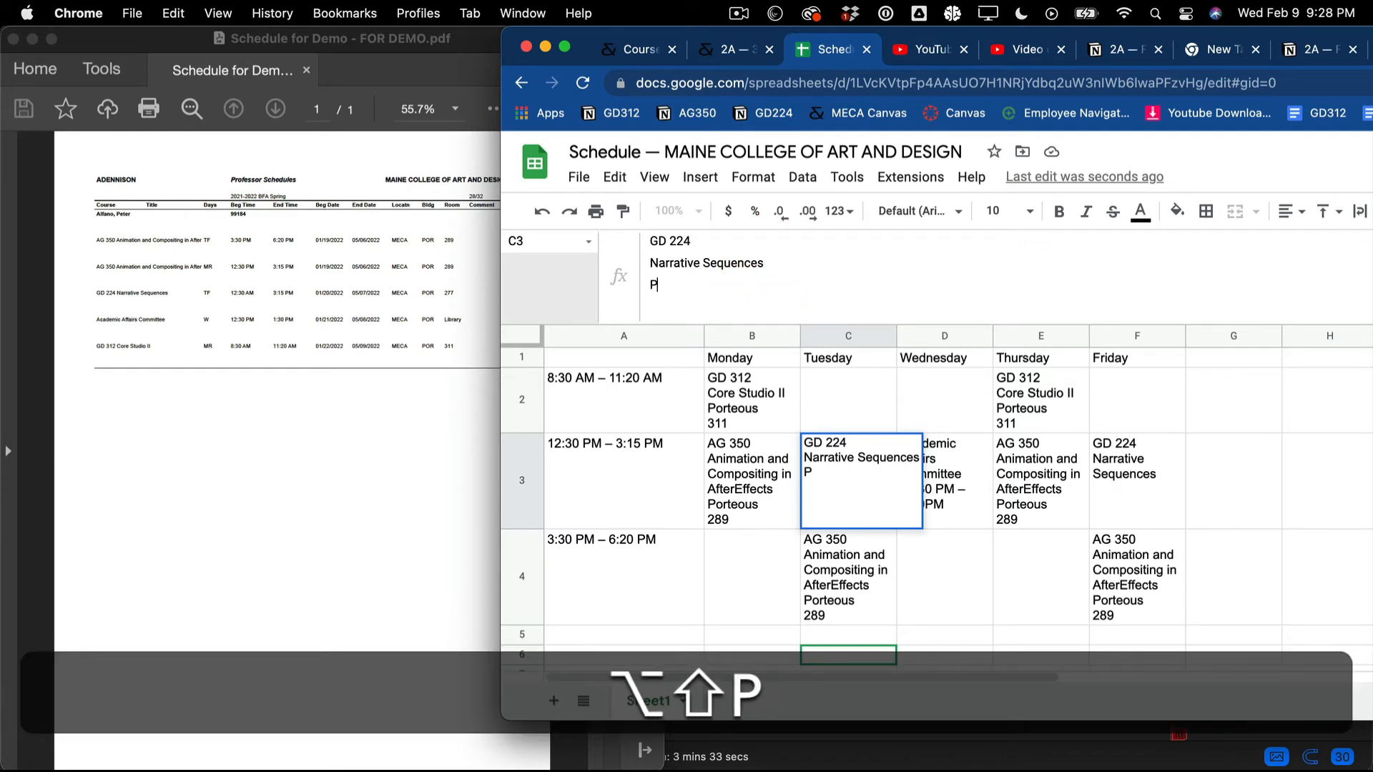
pyautogui.write('orteous')
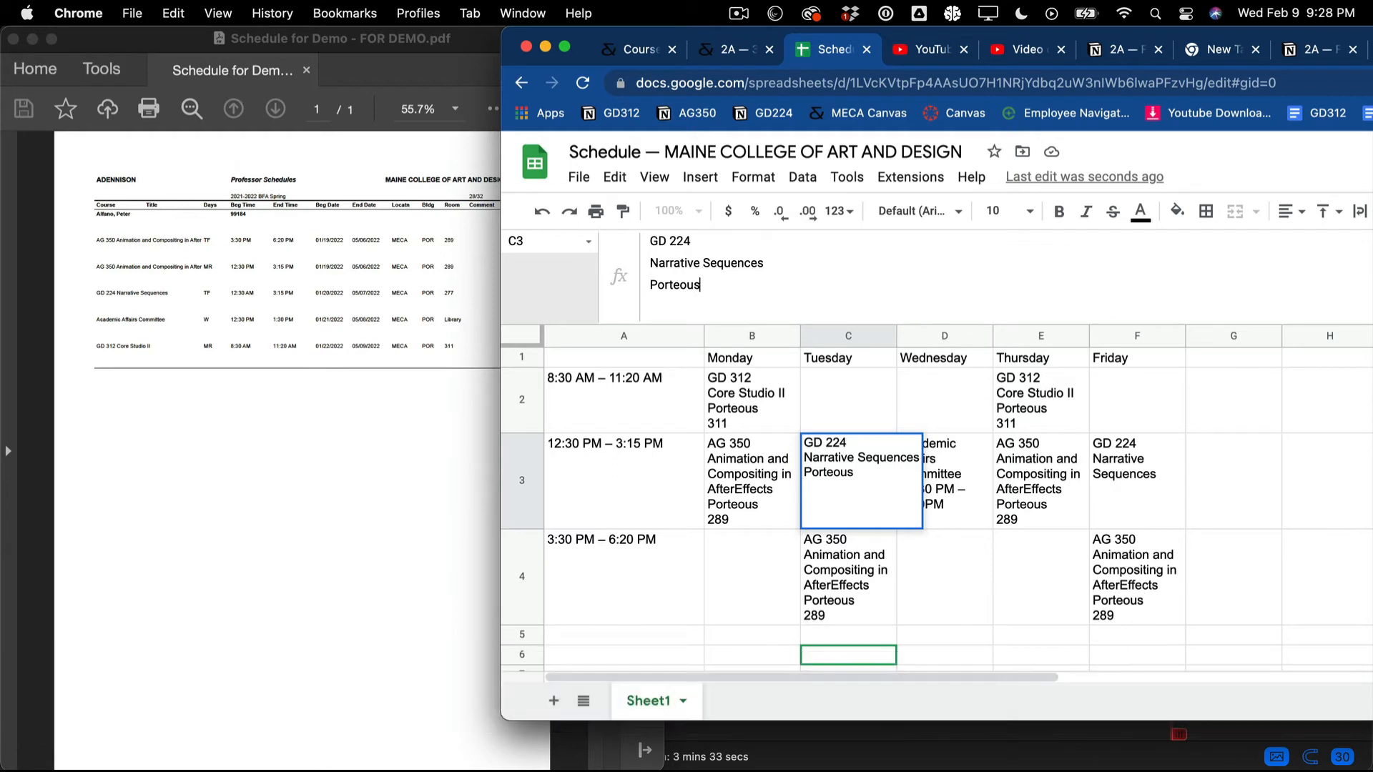
pyautogui.hotkey('alt', 'Return')
pyautogui.write('277')
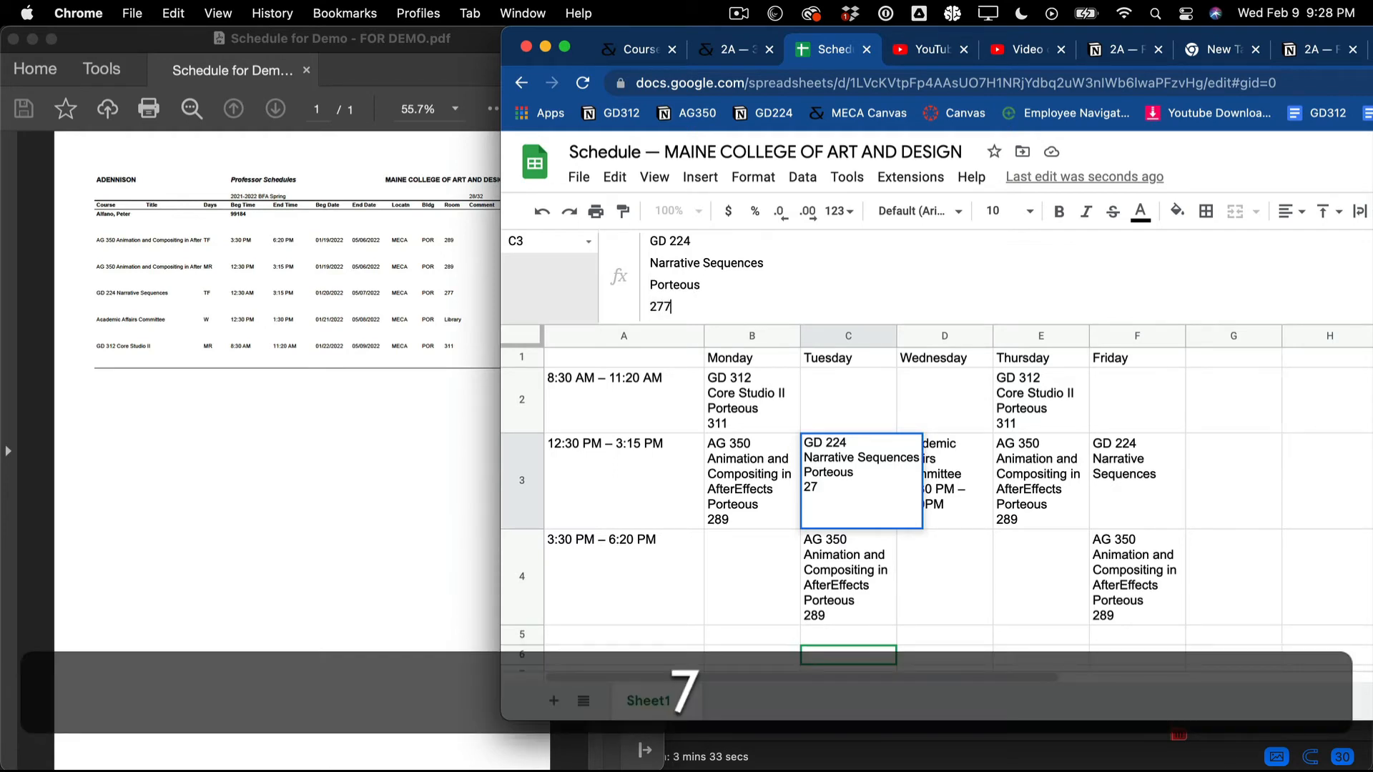
pyautogui.click(851, 591)
# - Copy the complete GD 224 entry from Tuesday cell C3 into Friday cell F3
pyautogui.click(858, 468)
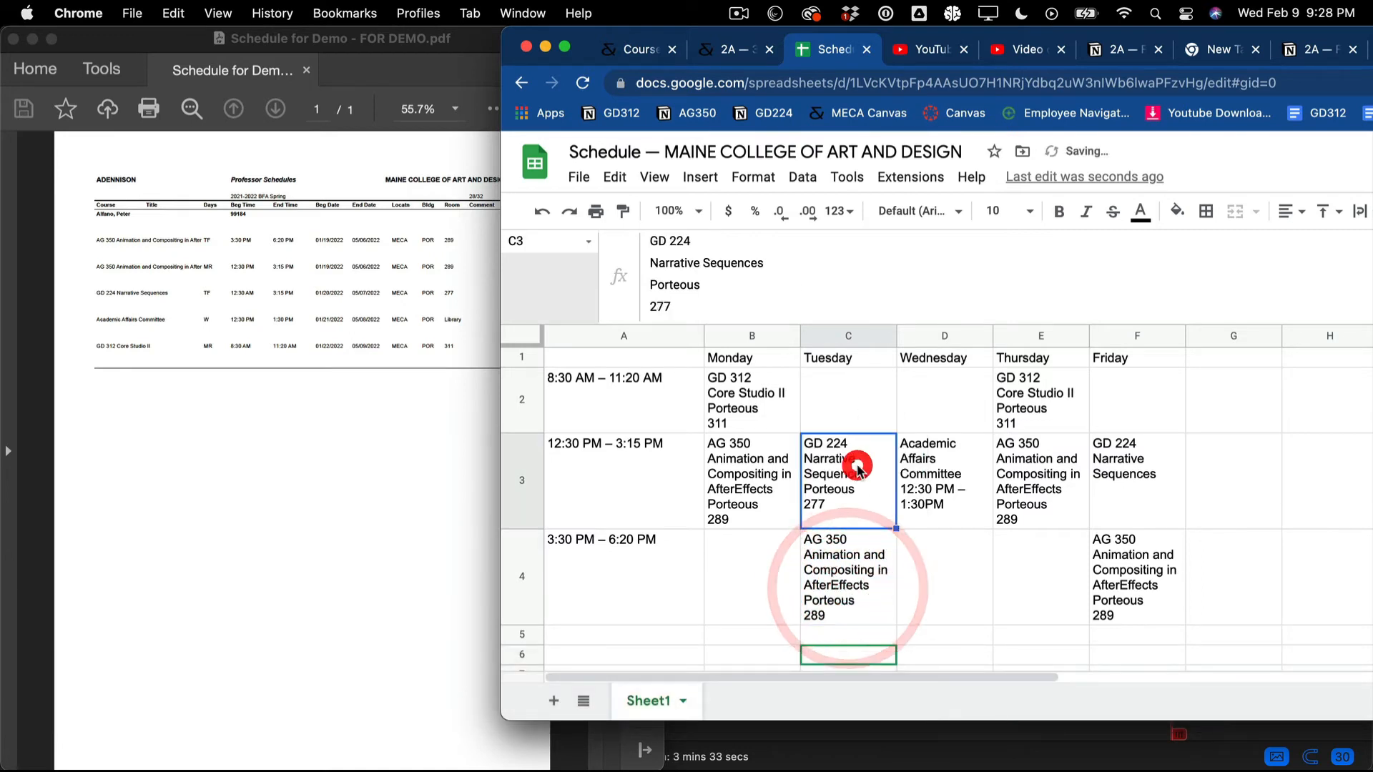
pyautogui.press('super+c')
pyautogui.click(1144, 464)
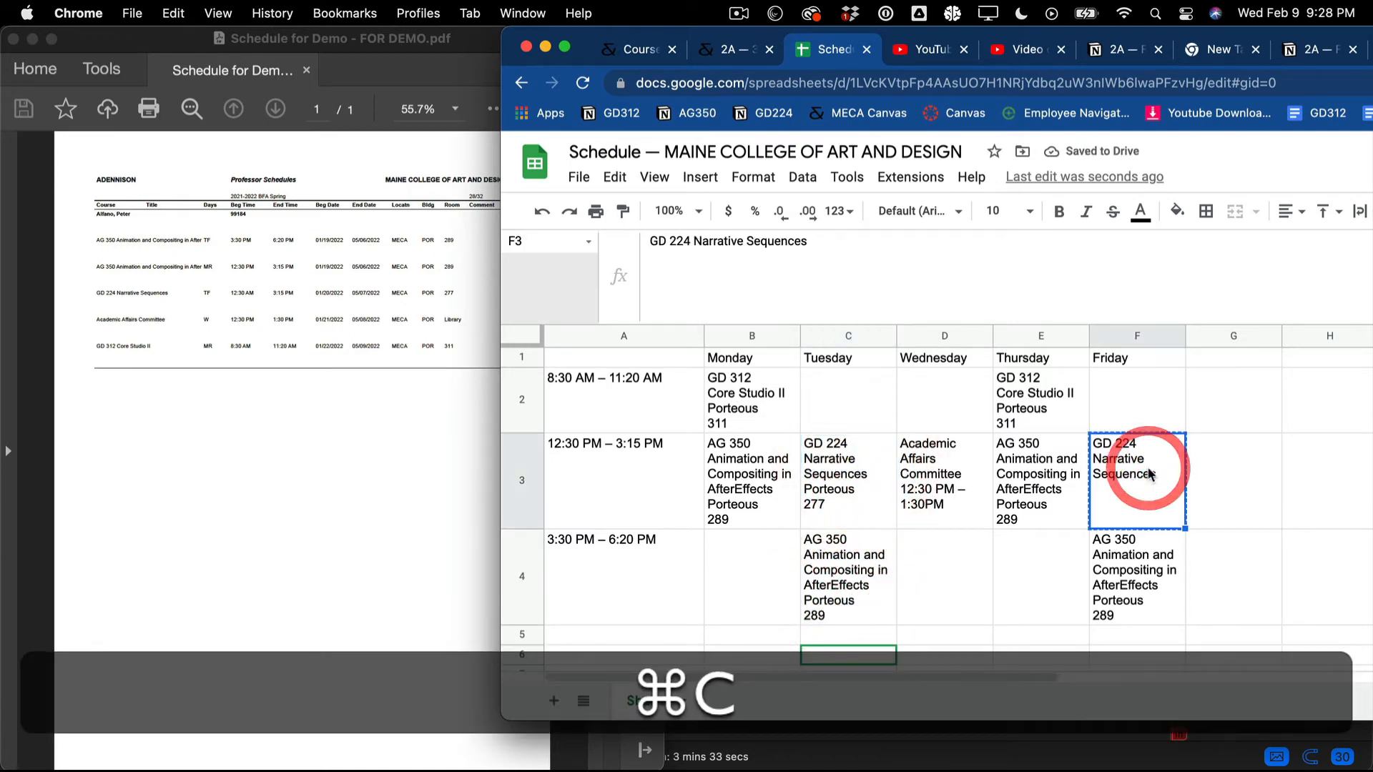
pyautogui.click(849, 487)
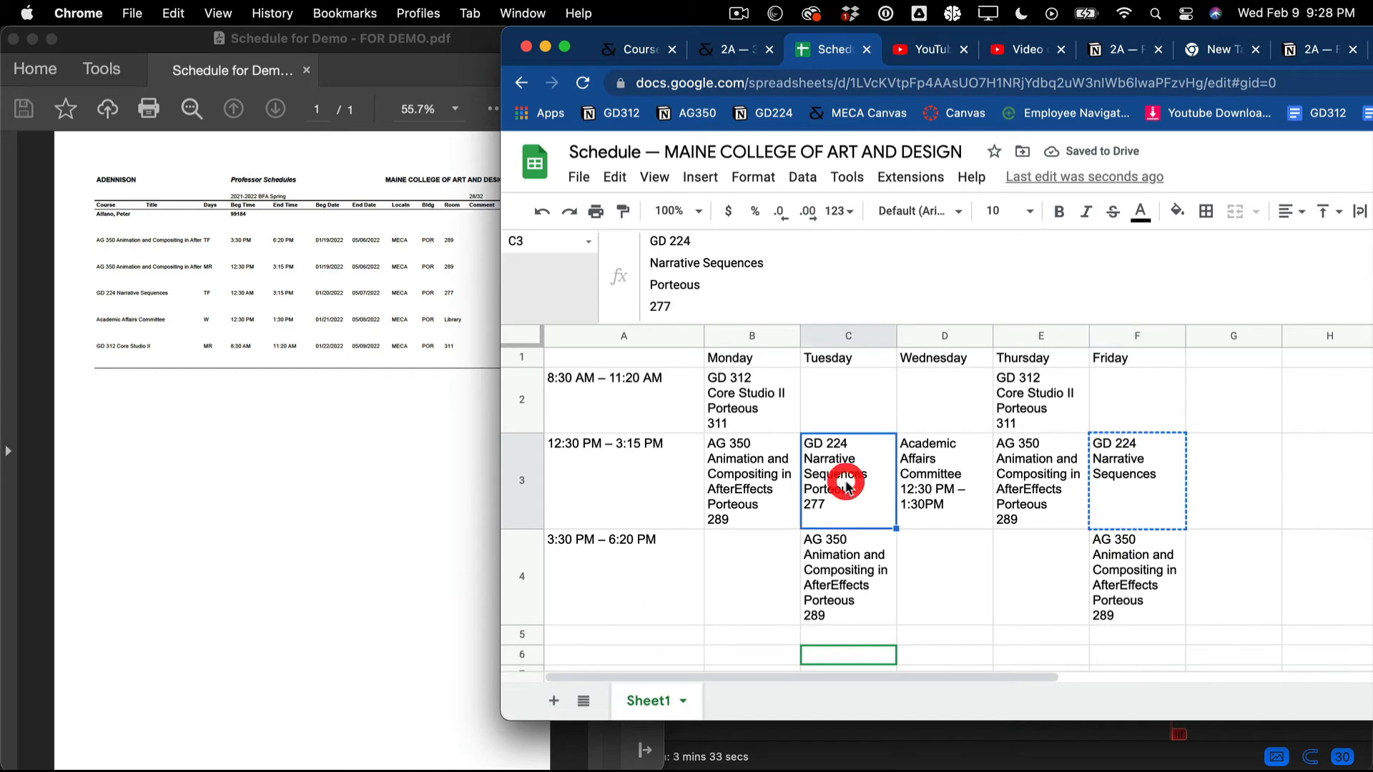
pyautogui.press('super+c')
pyautogui.click(1132, 488)
pyautogui.press('super+v')
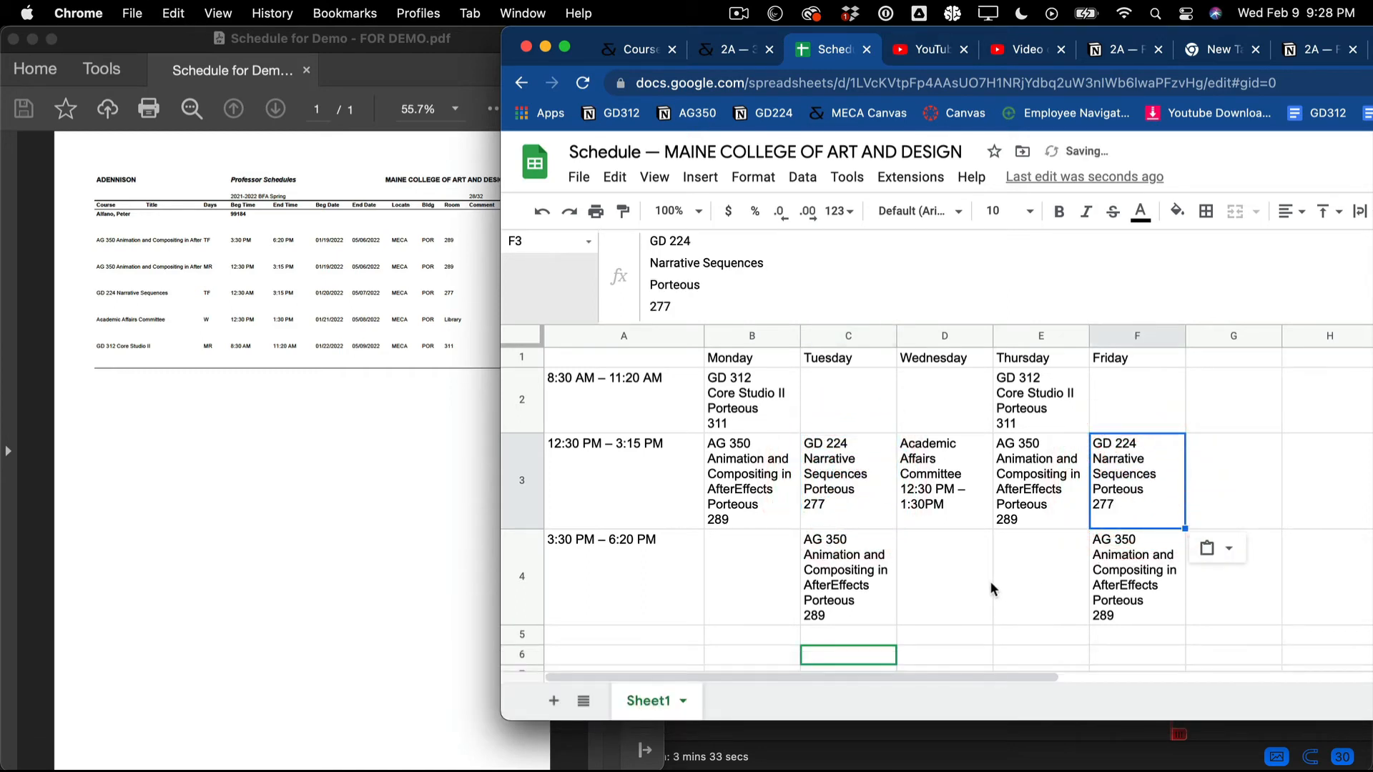
# - Insert an empty row above the weekday header row of the schedule
pyautogui.click(364, 509)
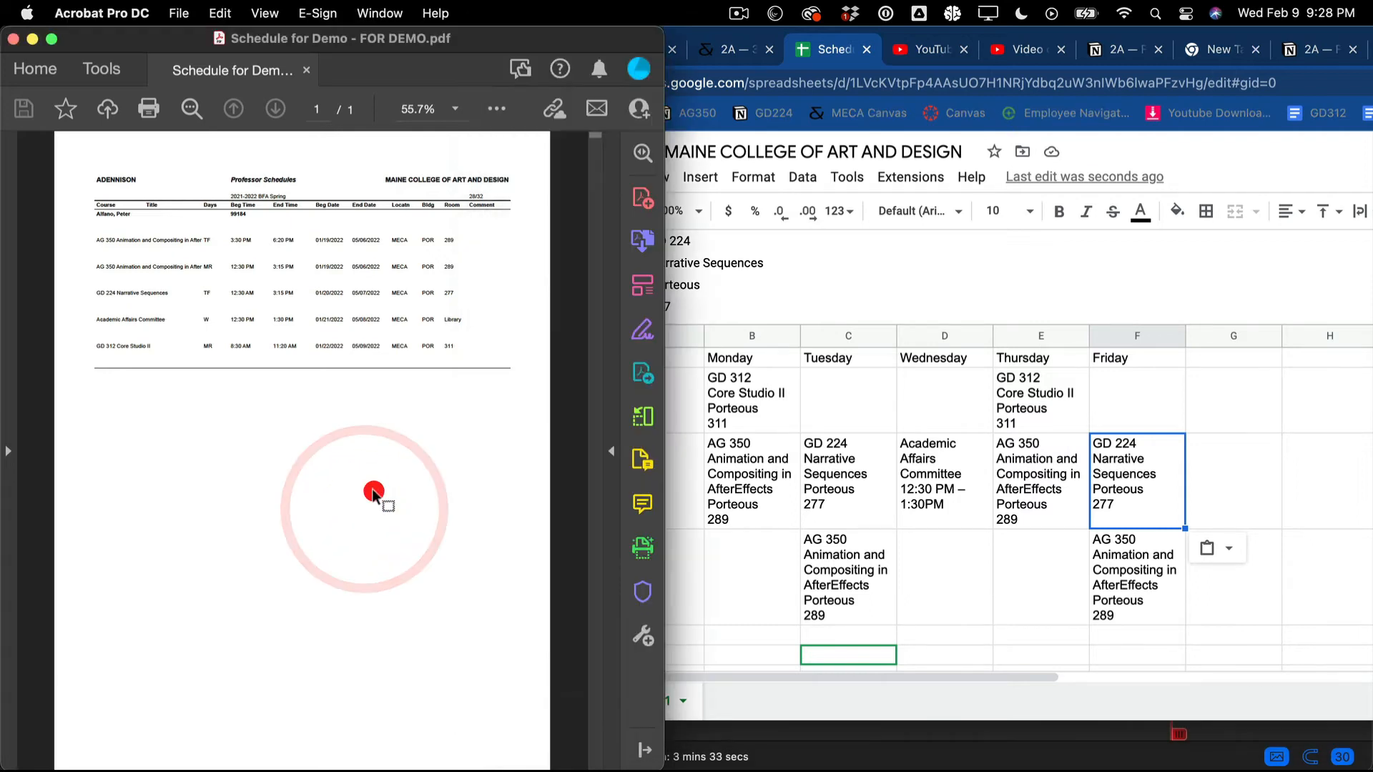
pyautogui.click(861, 259)
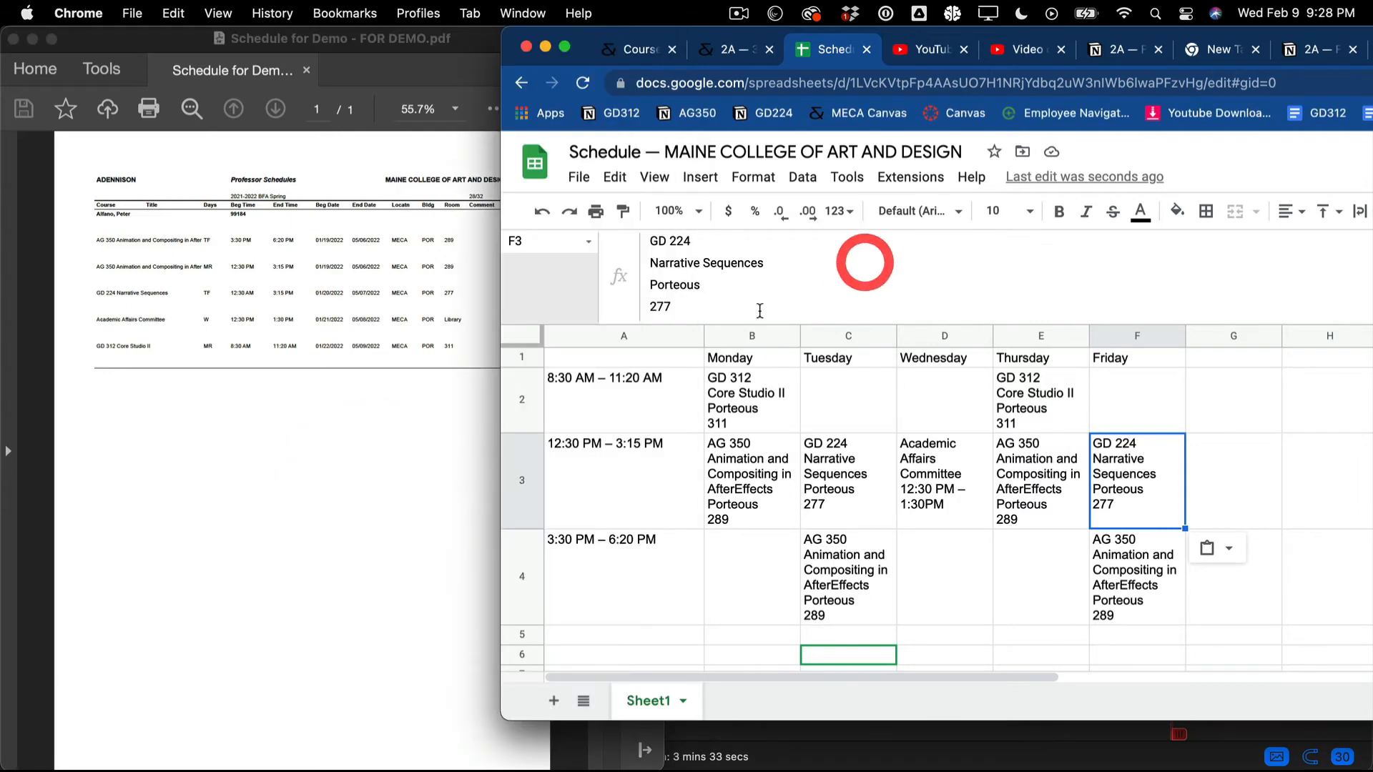
pyautogui.click(522, 356)
pyautogui.rightClick(522, 356)
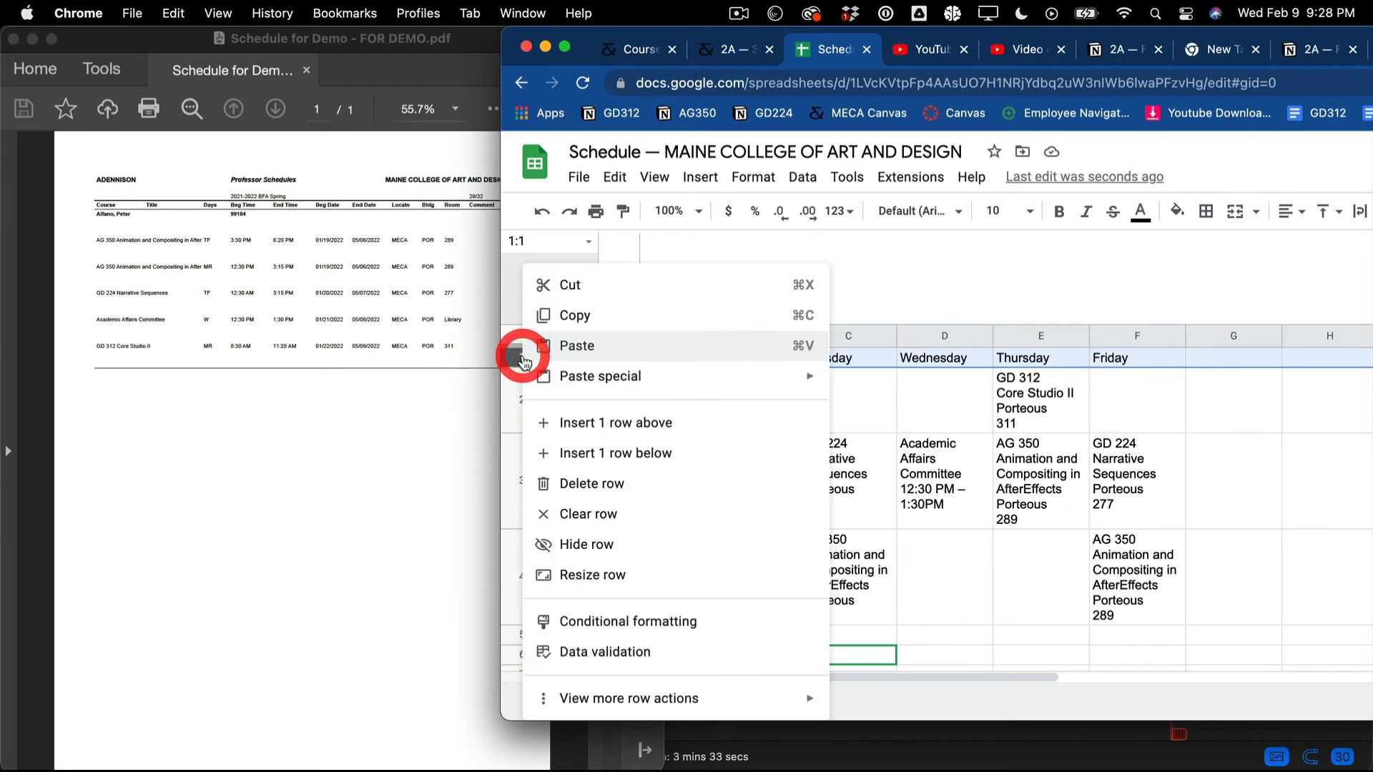
pyautogui.click(582, 428)
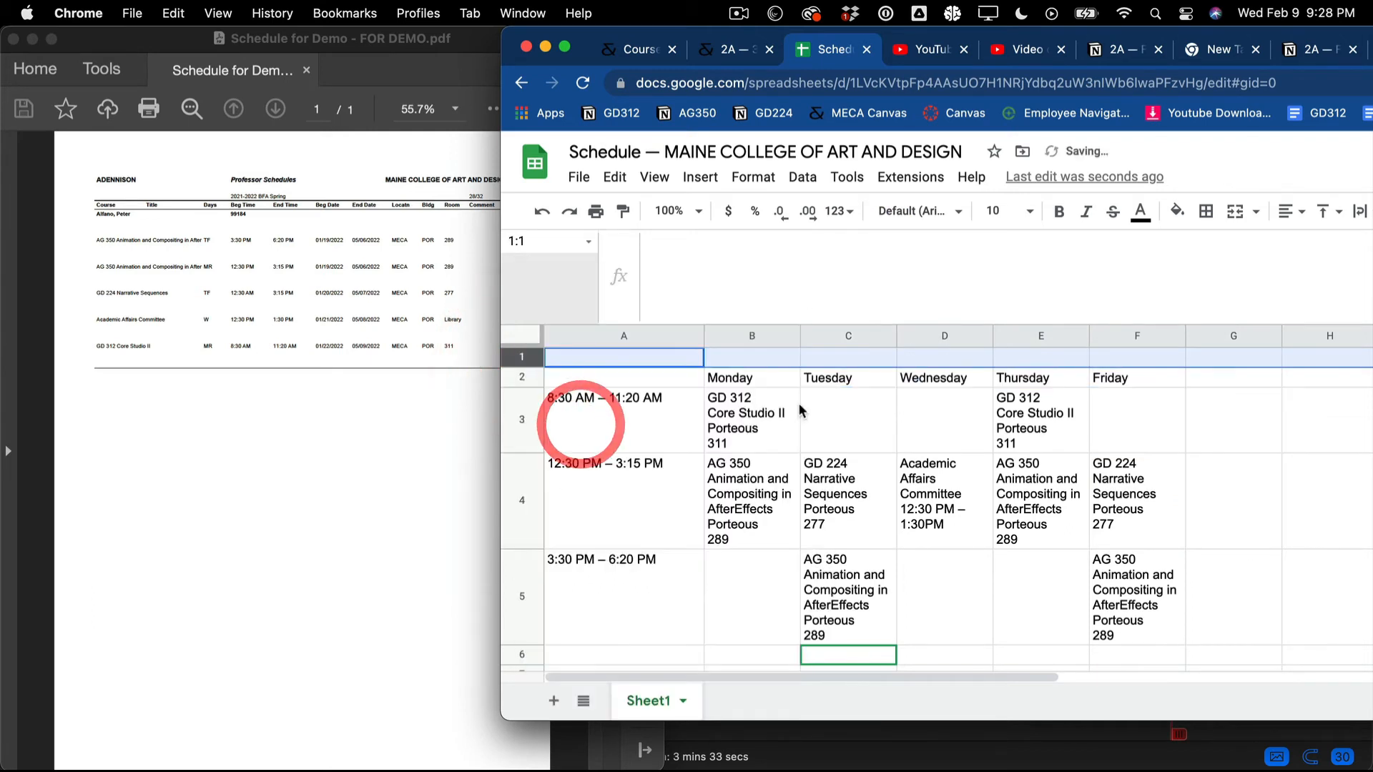
# - Enter the term heading "Spring 2022 BFA" in cell B1, above the Monday header
pyautogui.click(779, 360)
pyautogui.write('Spring ')
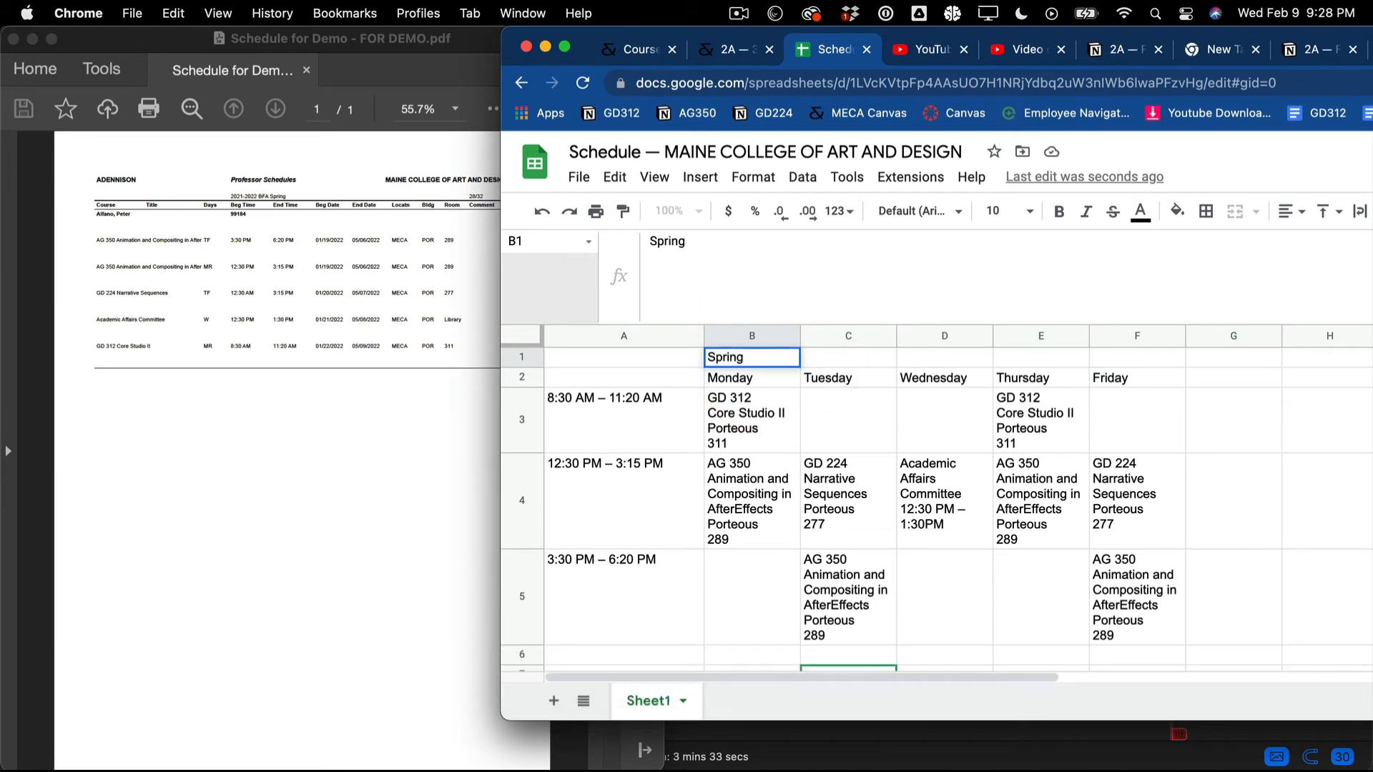
pyautogui.write('2022 BF')
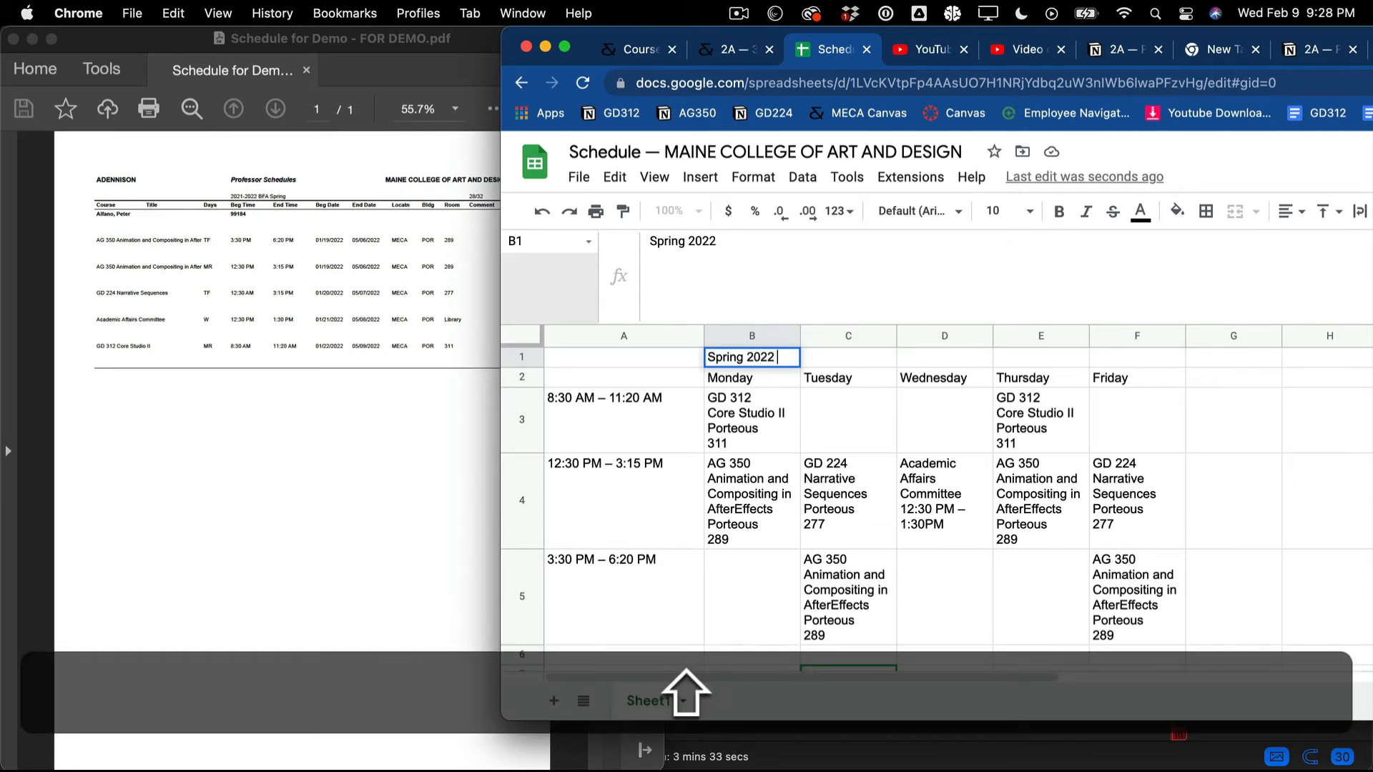
pyautogui.write('A')
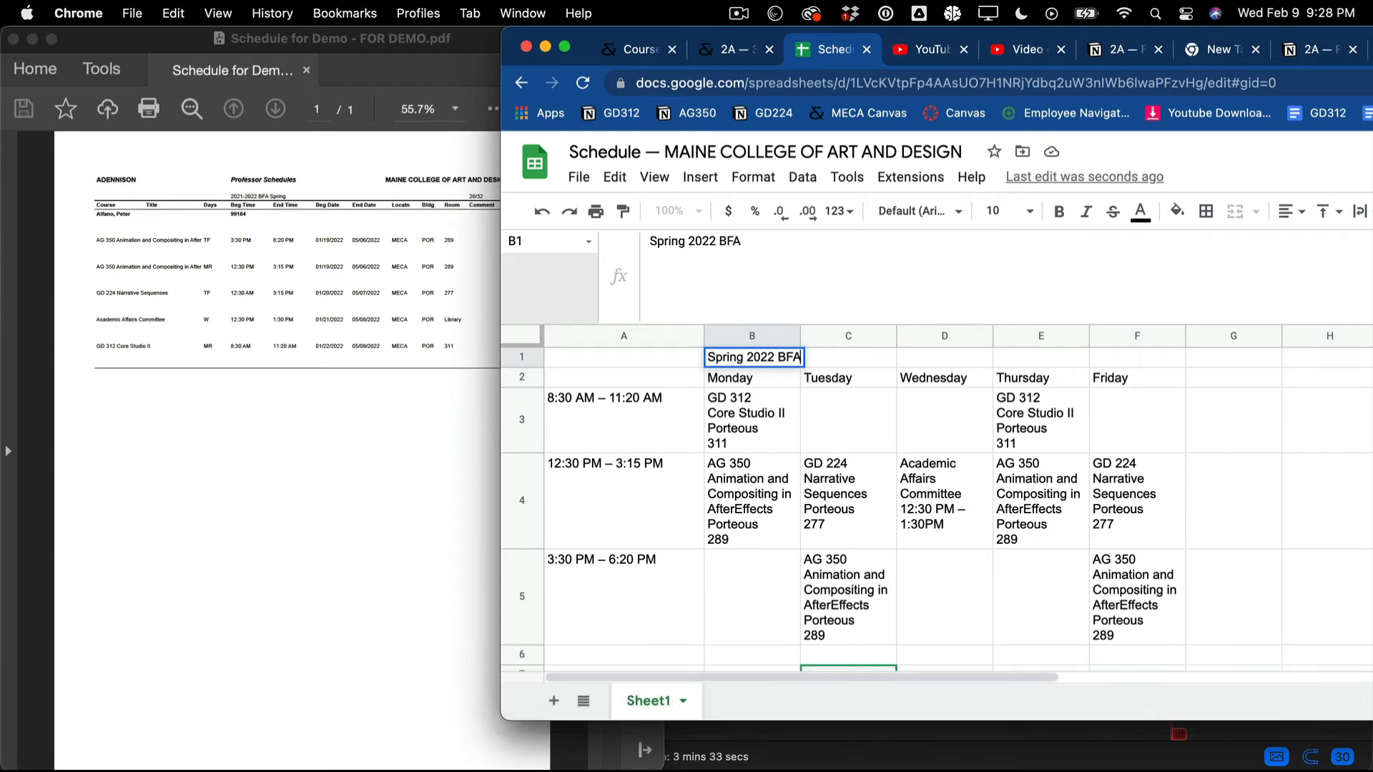
pyautogui.click(401, 414)
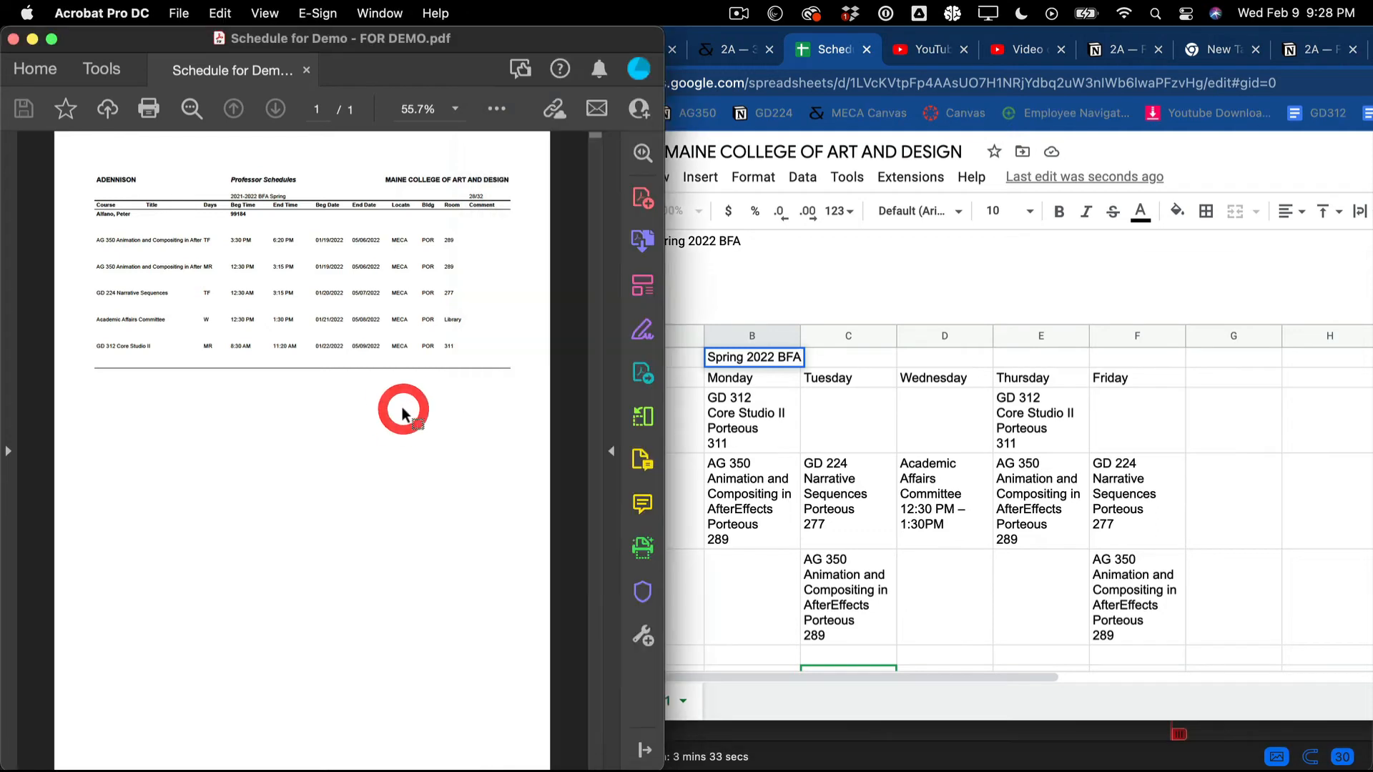
pyautogui.click(828, 292)
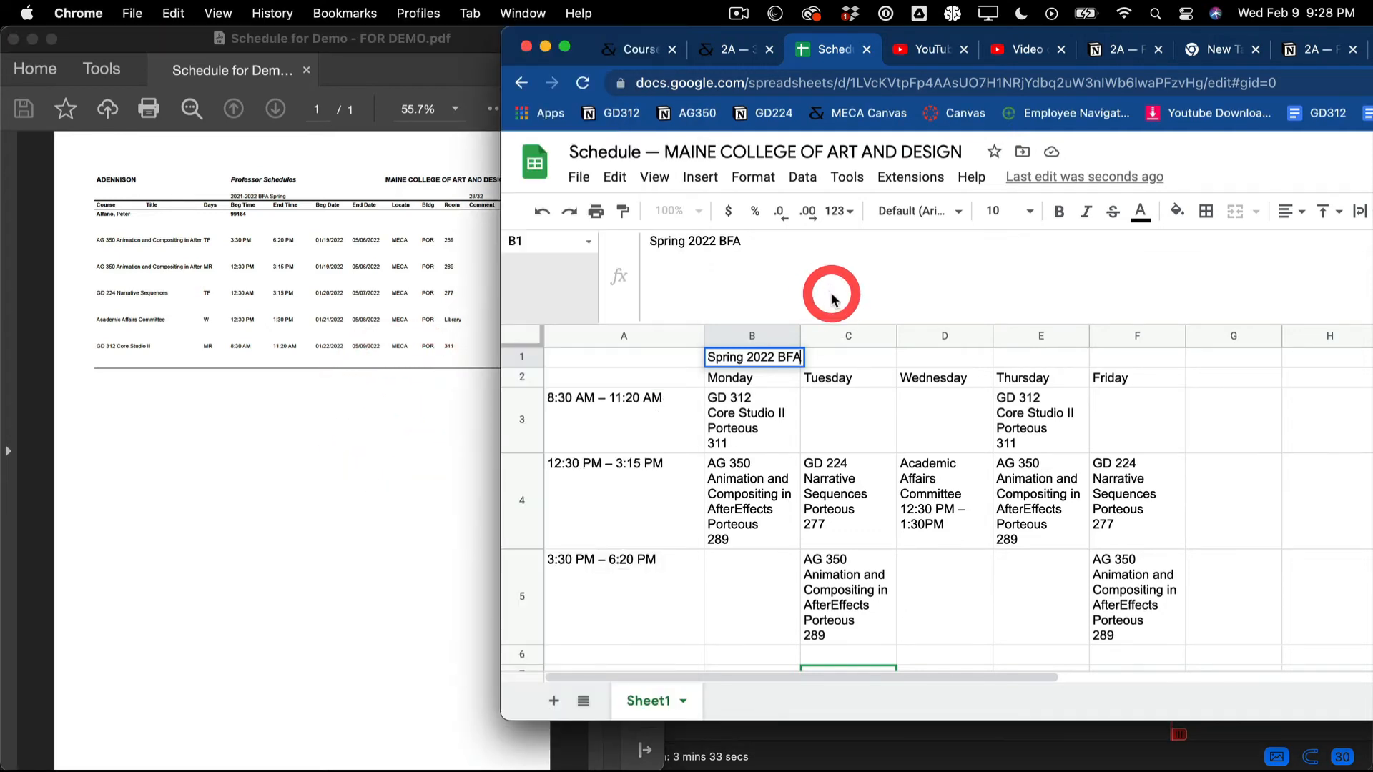
pyautogui.click(858, 493)
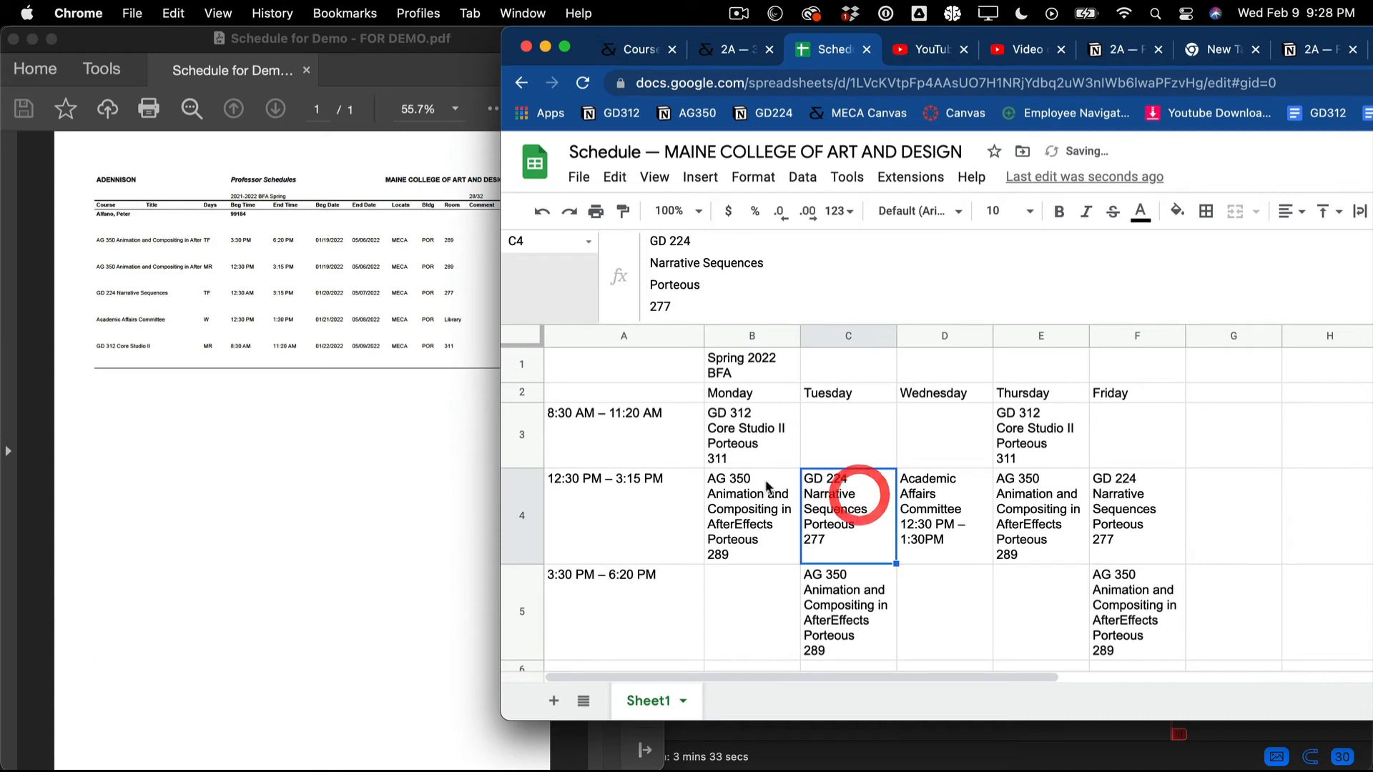
# - Add "Porteous" and "Library" on two new lines below the time in the Wednesday Academic Affairs Committee cell D4
pyautogui.click(349, 427)
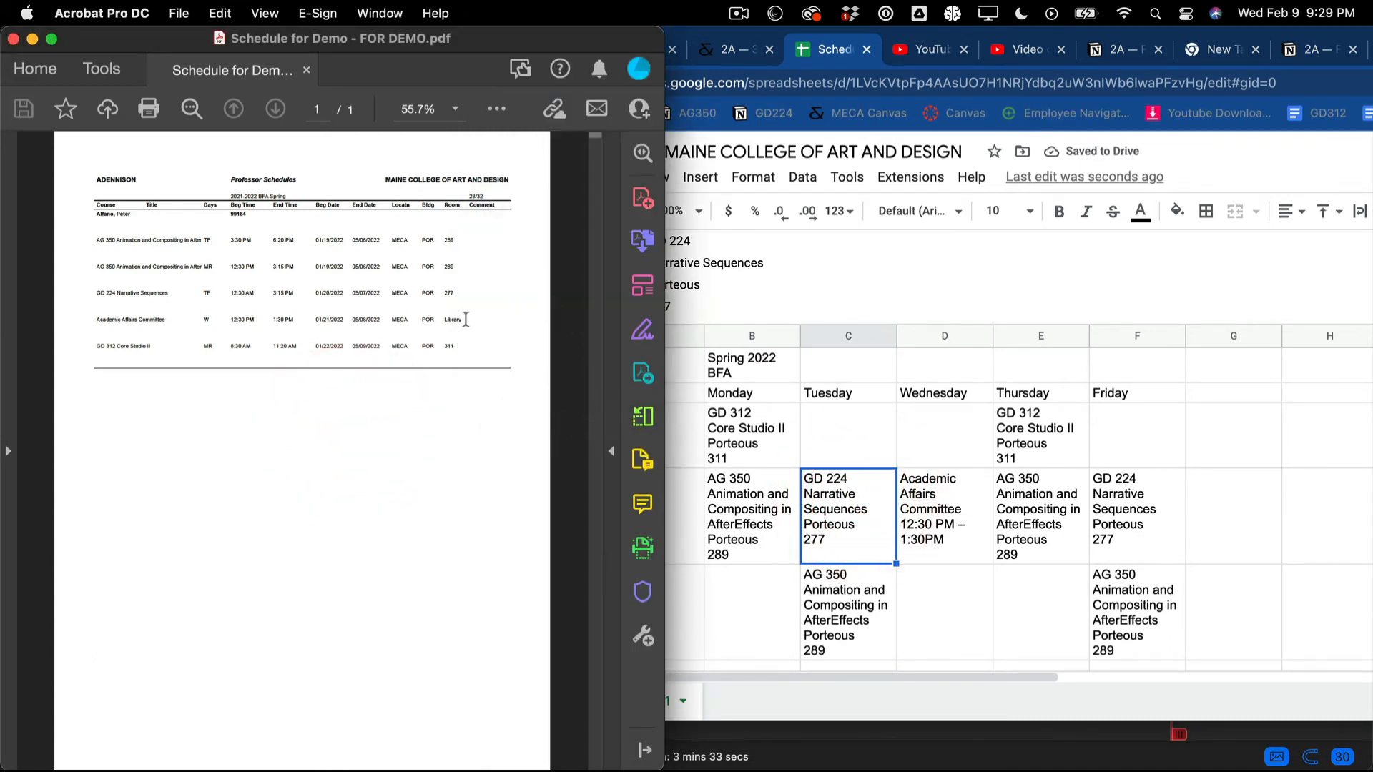
pyautogui.click(967, 530)
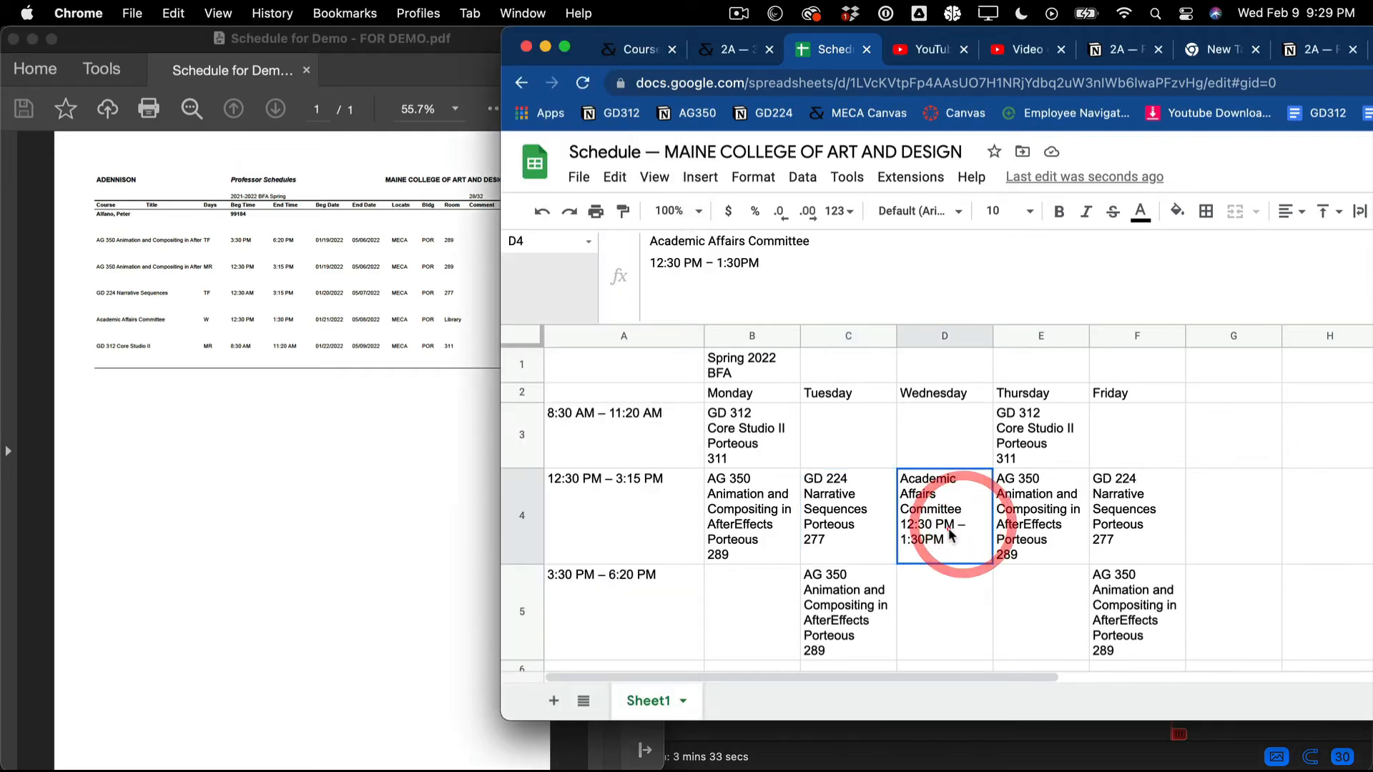
pyautogui.click(795, 271)
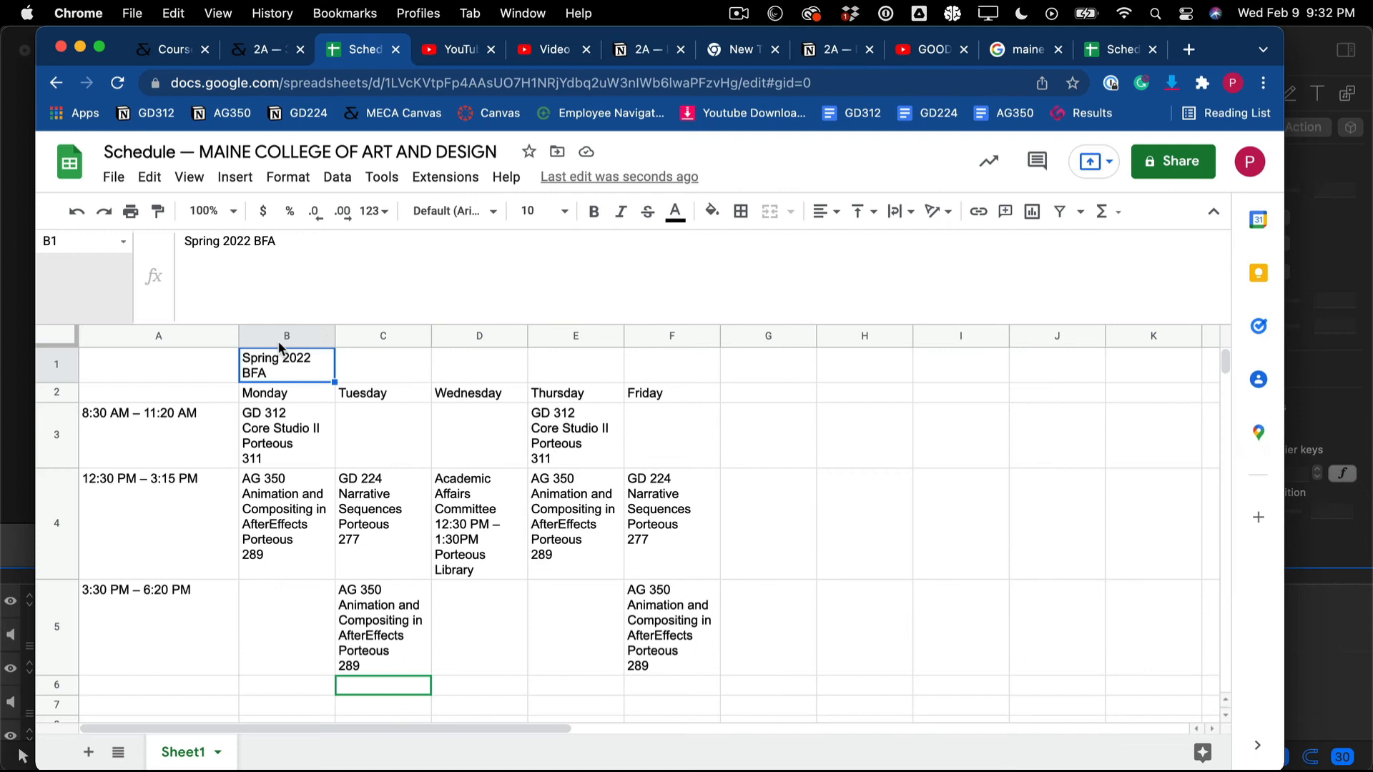
# - Clear the term heading from cell B1 and delete the first row, so the weekday headers are in row 1
pyautogui.click(275, 370)
pyautogui.press('BackSpace')
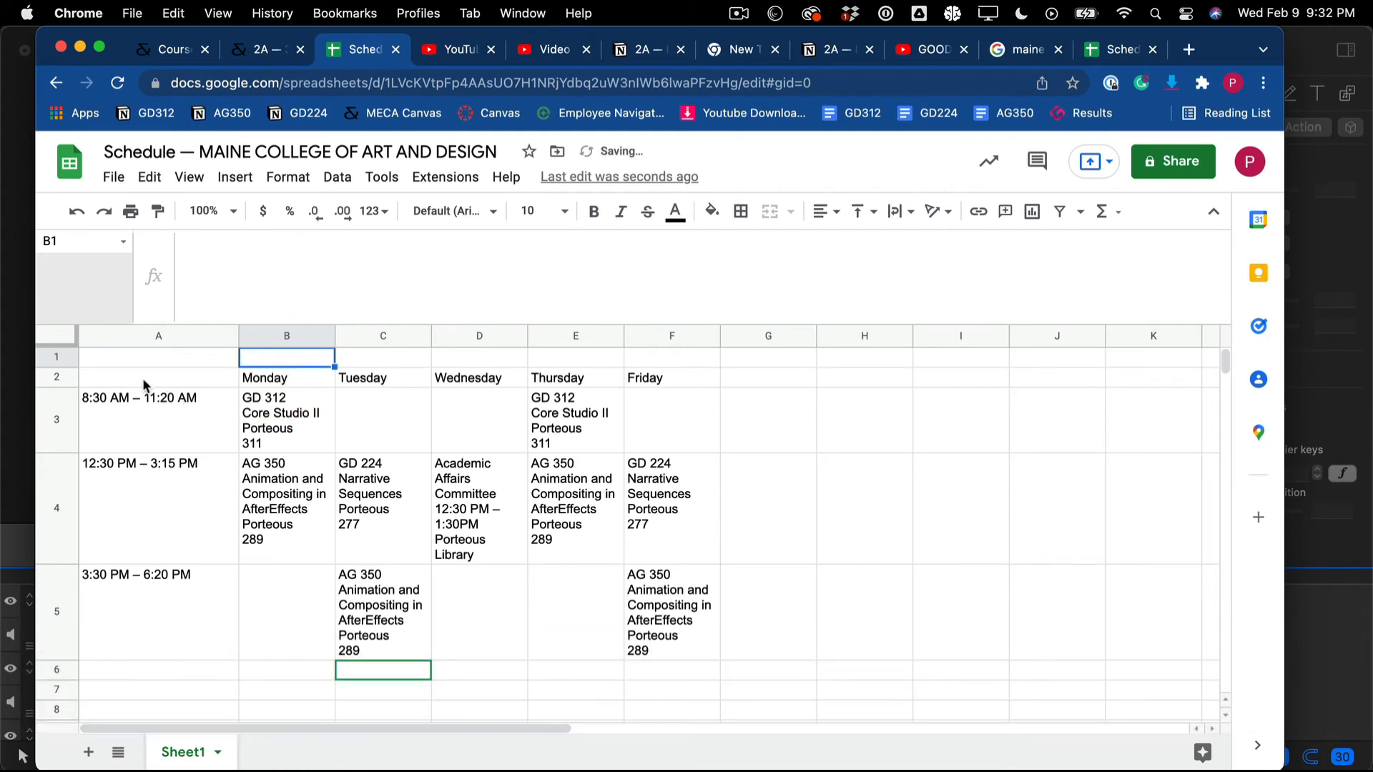
pyautogui.click(55, 358)
pyautogui.rightClick(56, 358)
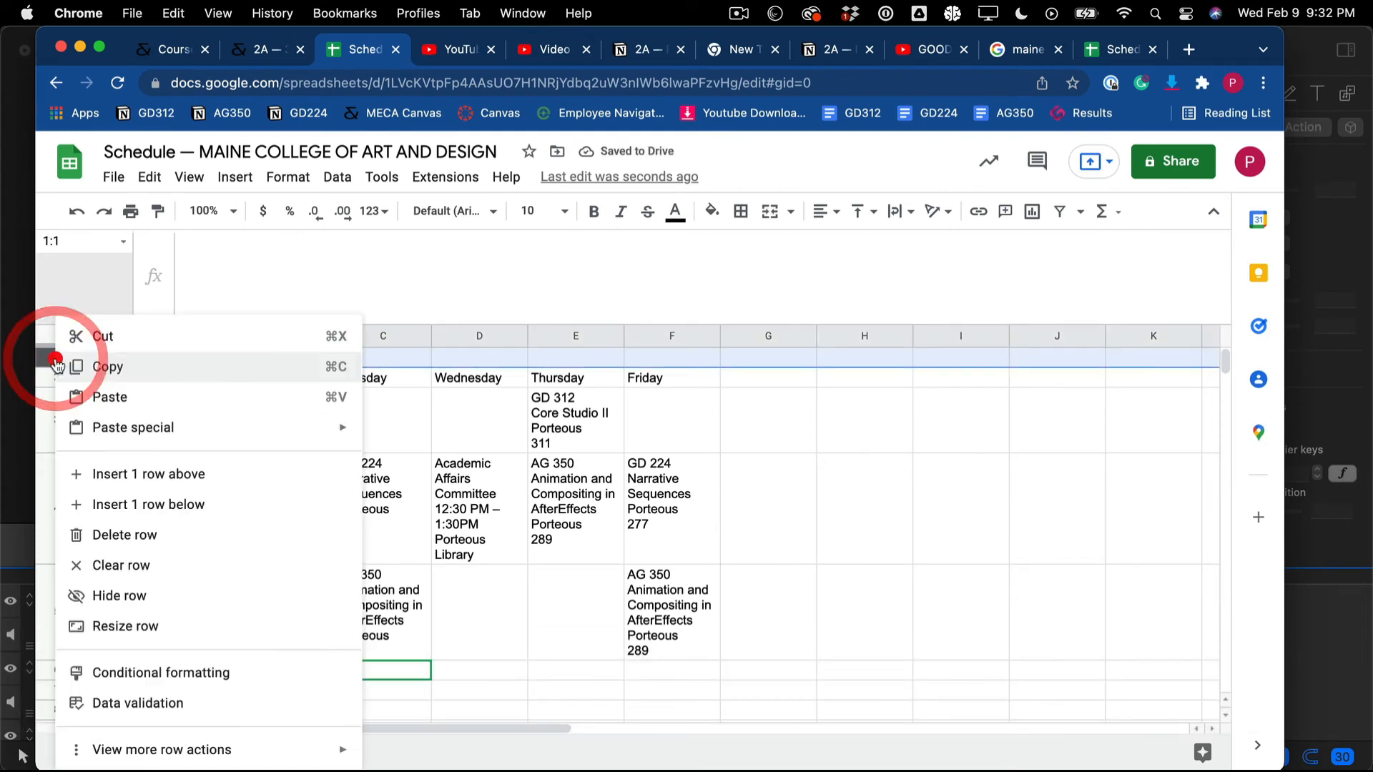
pyautogui.click(162, 531)
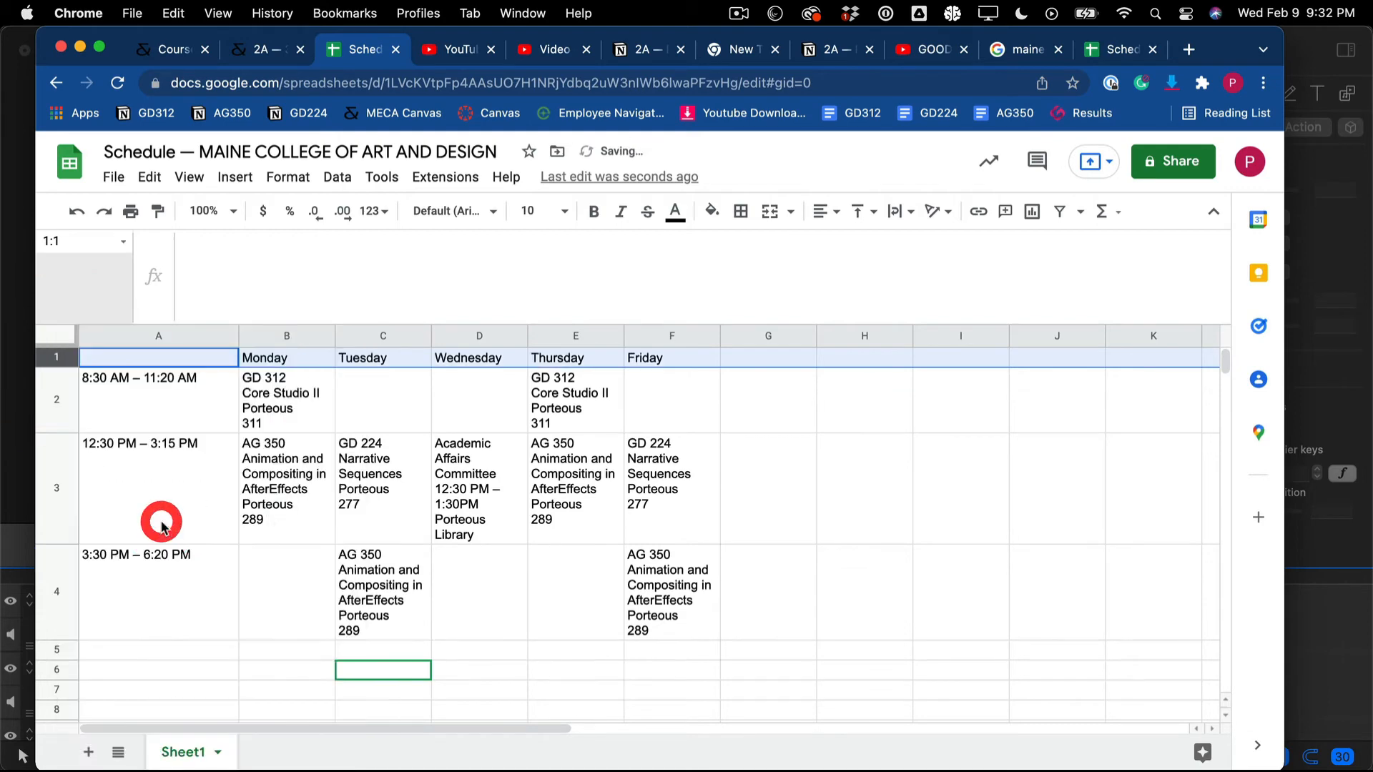
pyautogui.click(167, 360)
pyautogui.click(660, 597)
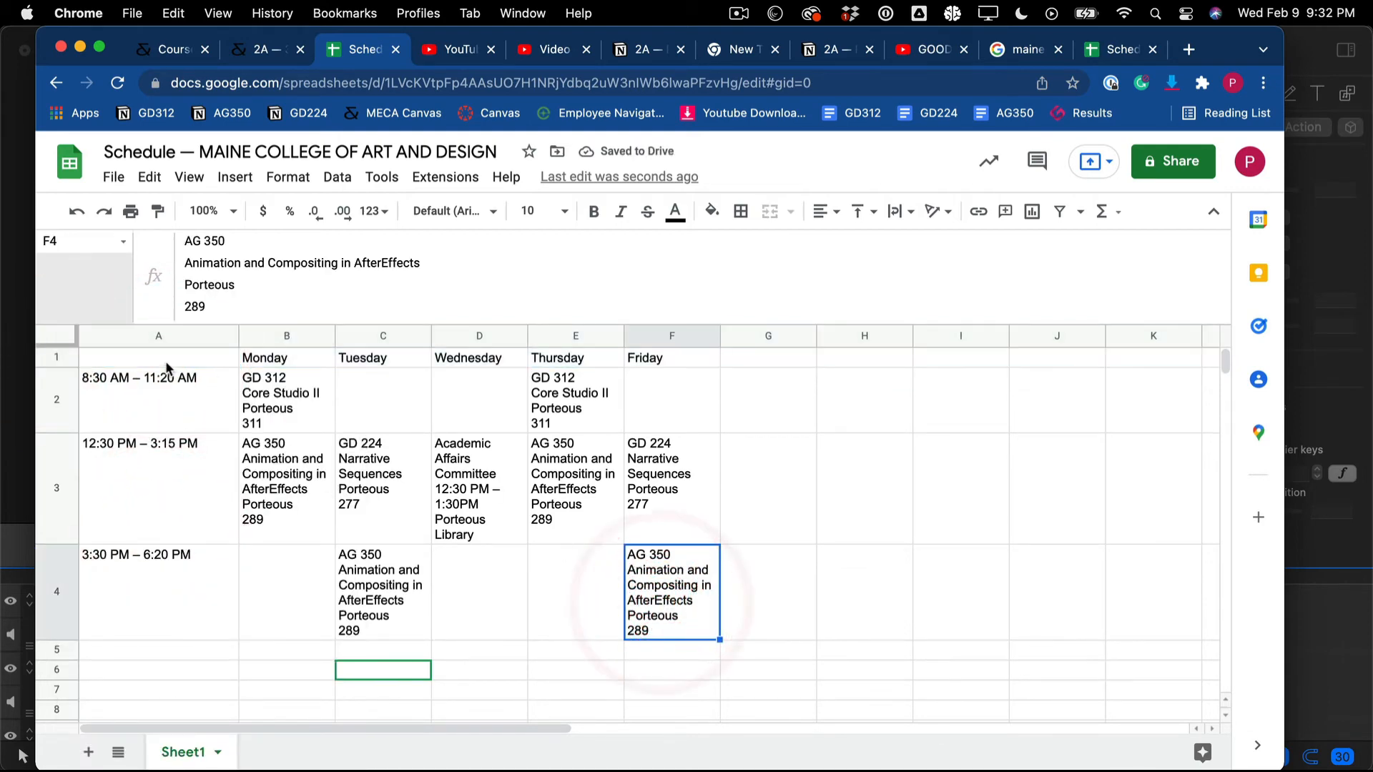
pyautogui.moveTo(166, 363)
pyautogui.mouseDown()
pyautogui.moveTo(479, 501)
pyautogui.moveTo(645, 620)
pyautogui.mouseUp()
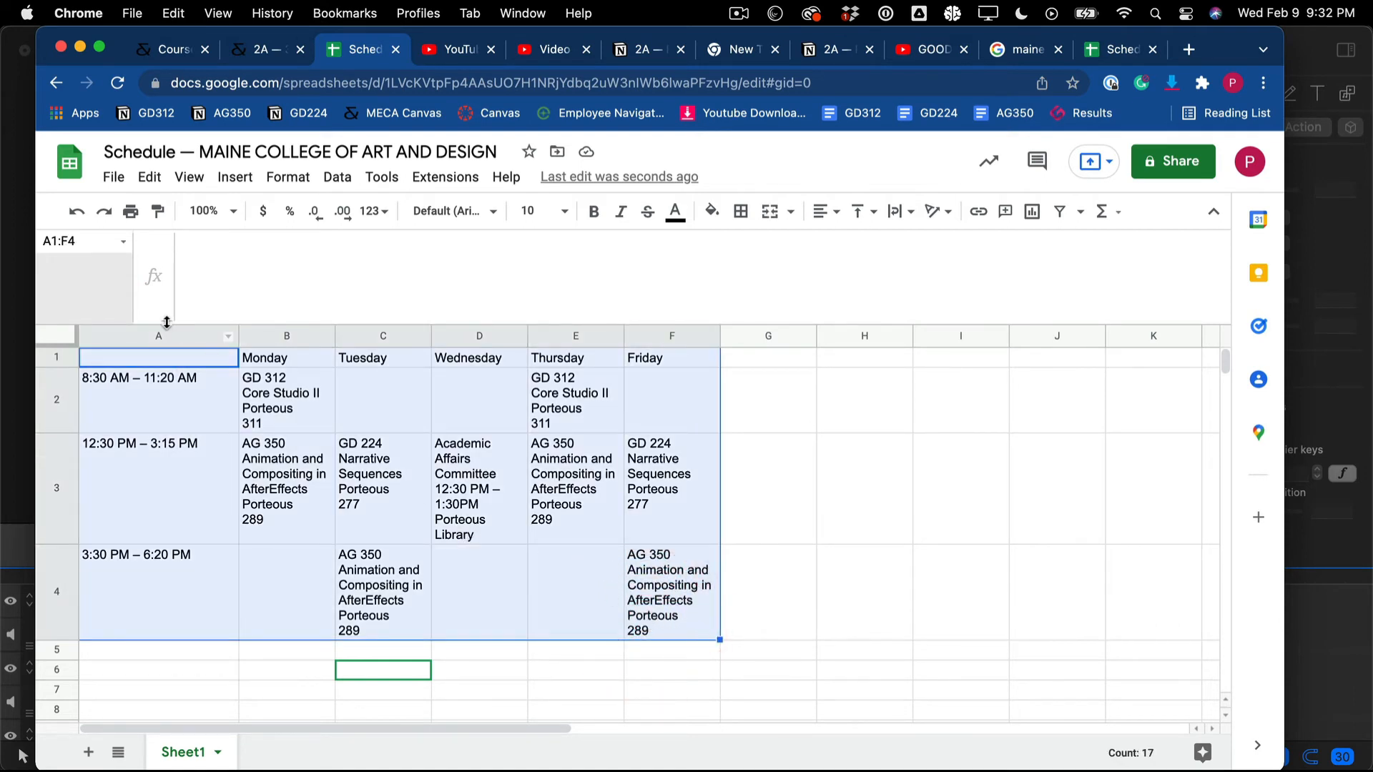
pyautogui.click(150, 177)
pyautogui.click(197, 358)
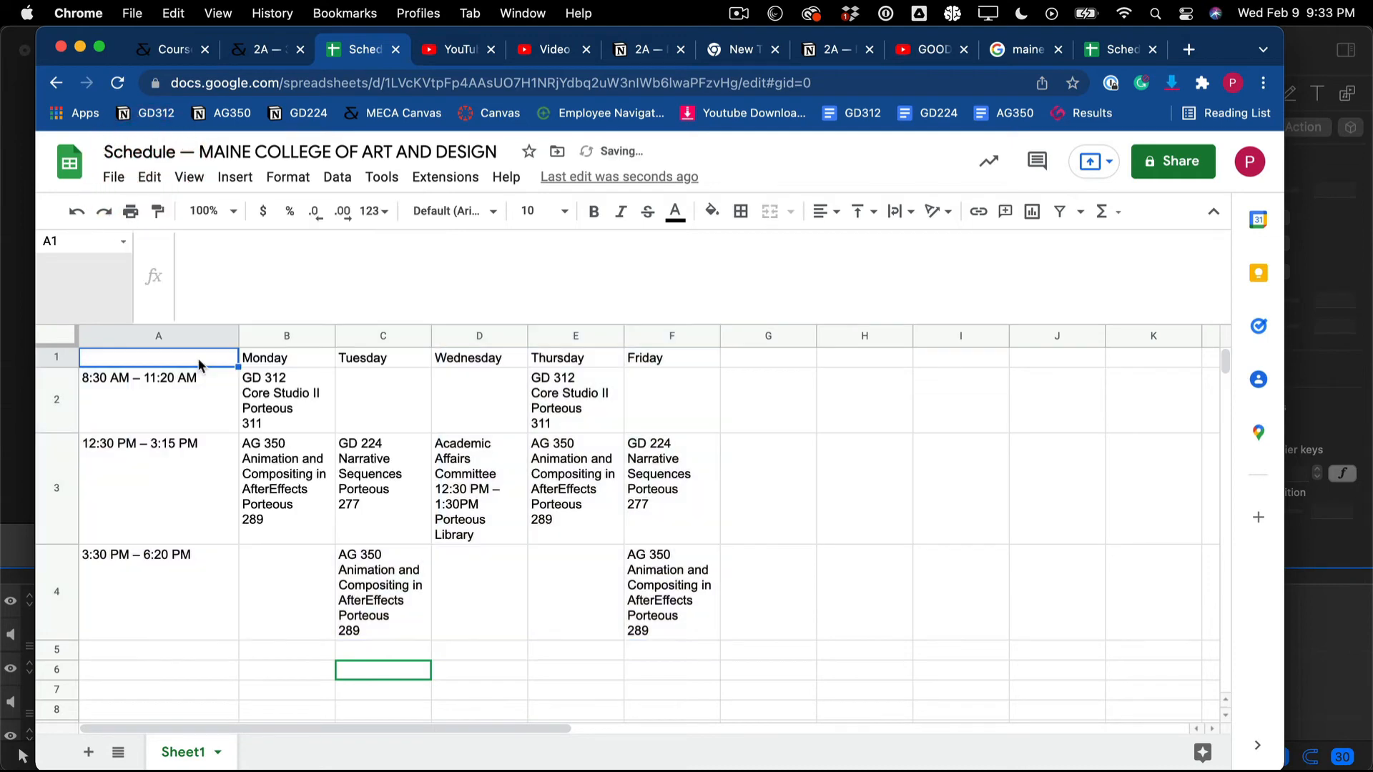
# - Paste the range A1:G8 back onto itself transposed, so weekdays become rows and time slots become columns
pyautogui.moveTo(197, 358); pyautogui.dragTo(773, 715)
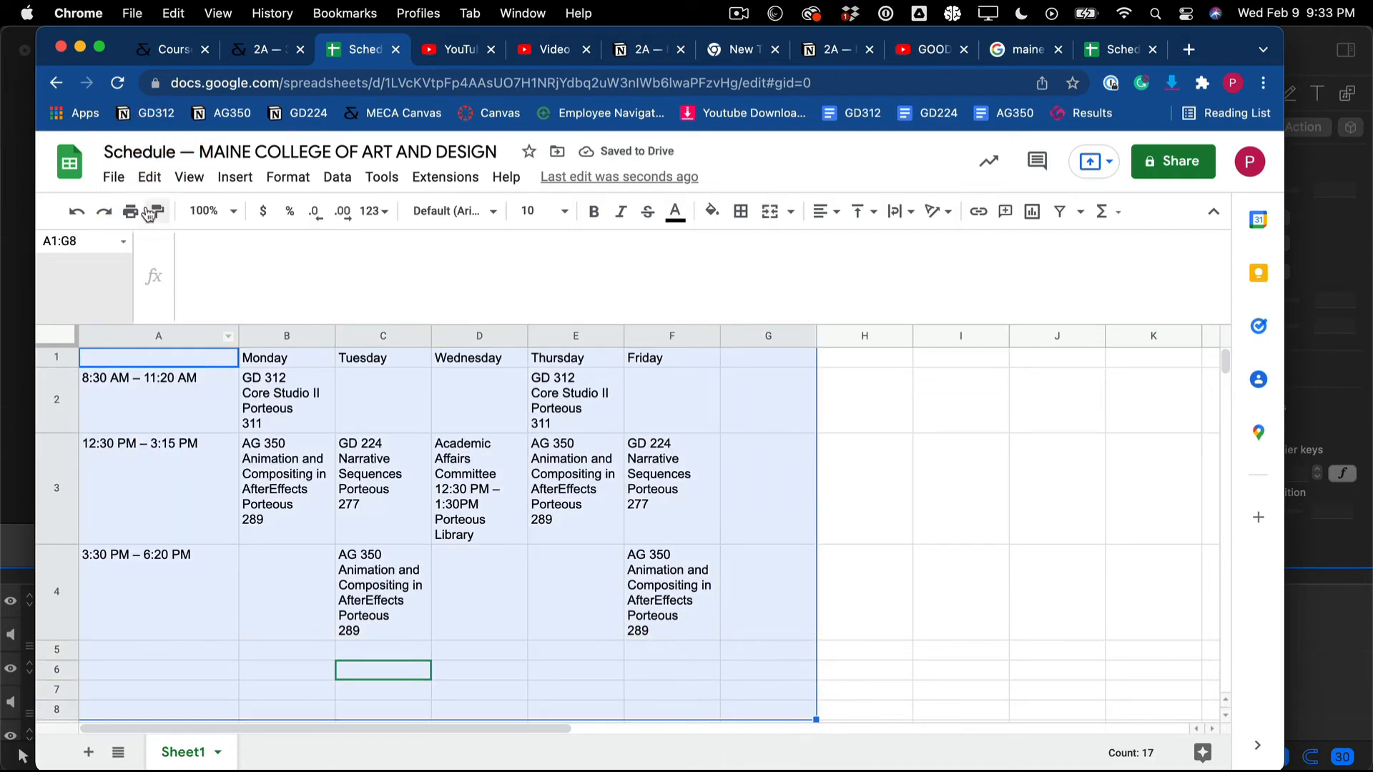
pyautogui.click(150, 176)
pyautogui.moveTo(214, 379)
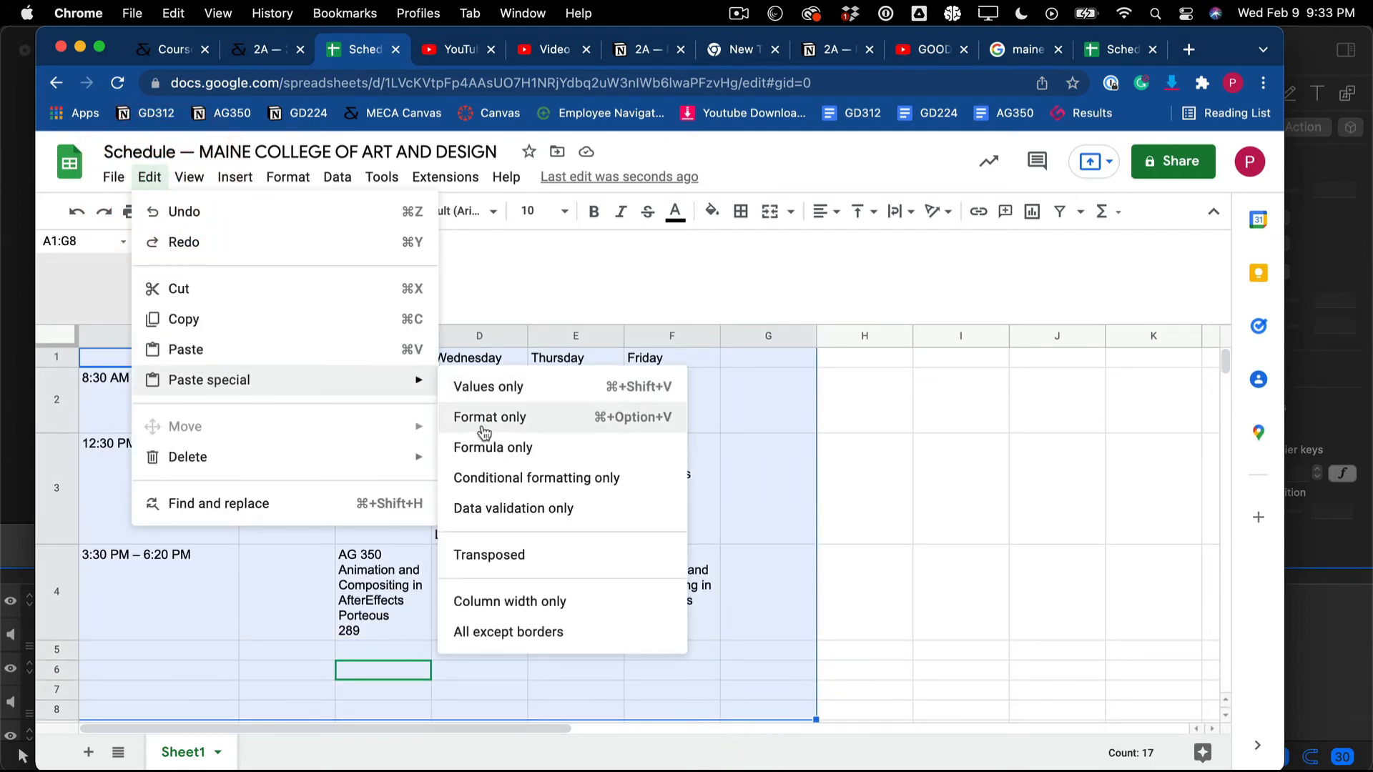
pyautogui.click(489, 555)
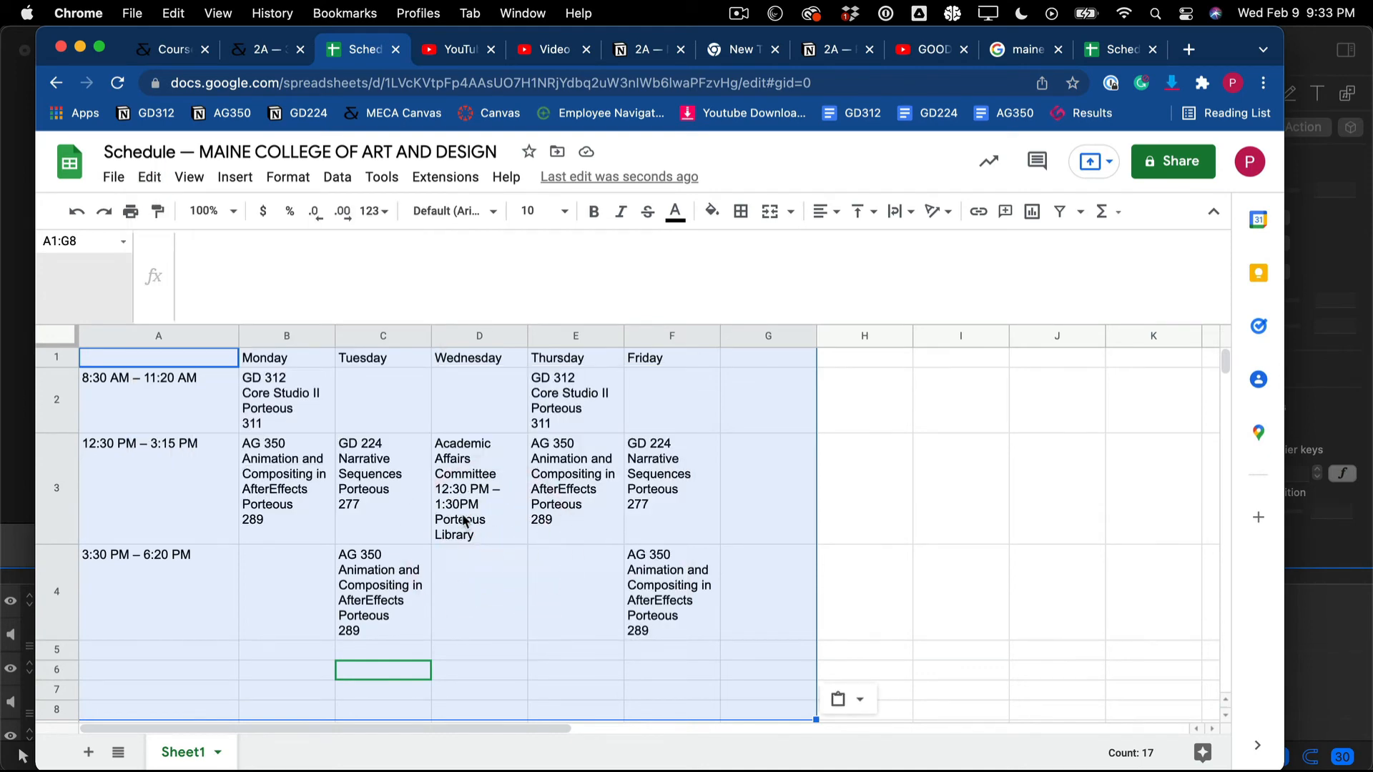
pyautogui.press('super+x')
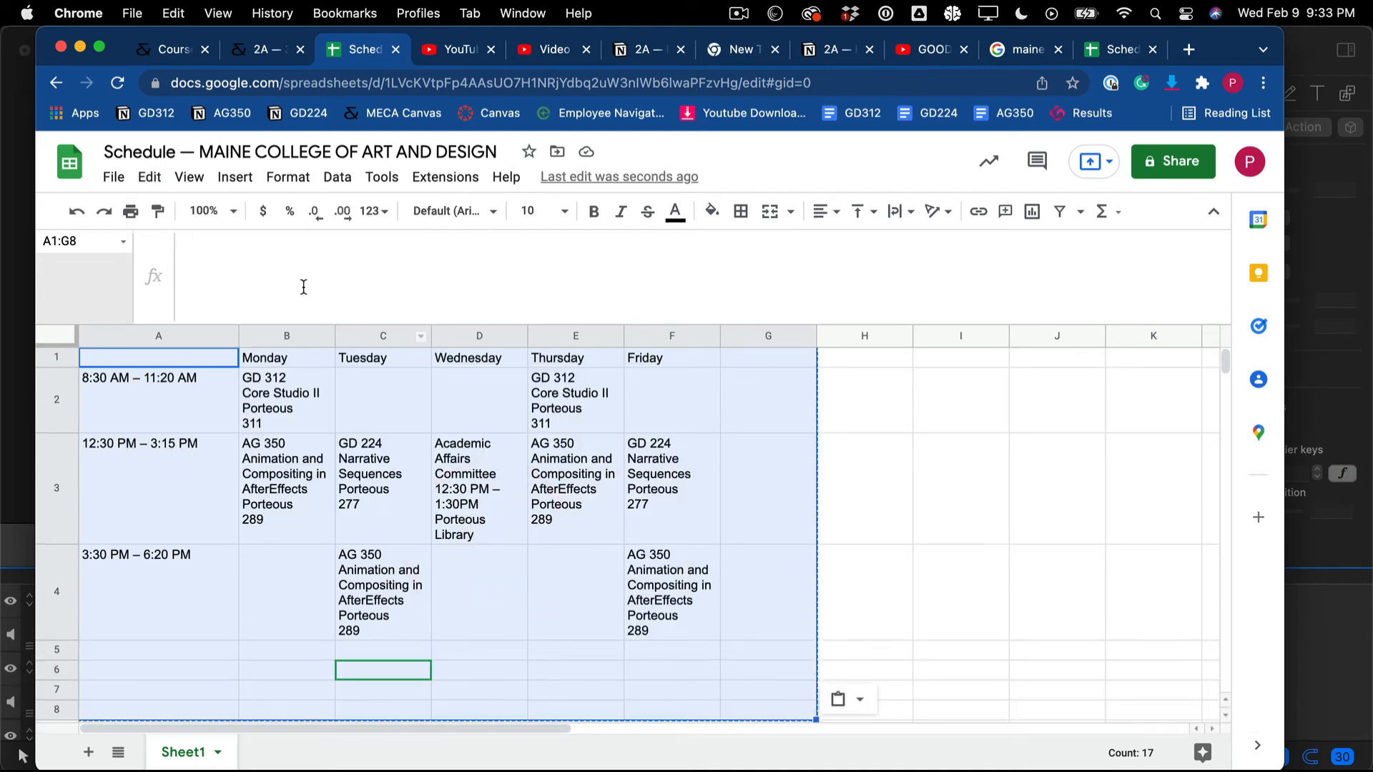
pyautogui.click(149, 177)
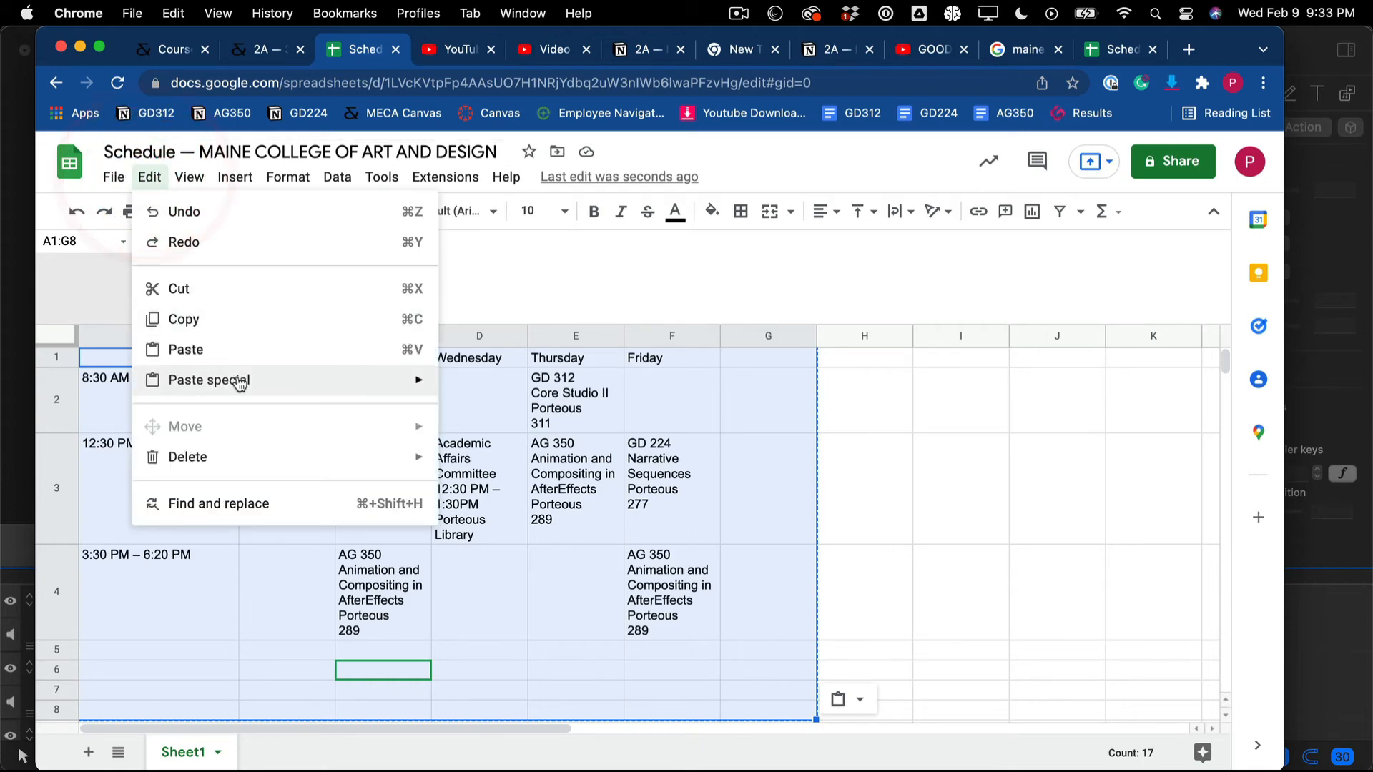
pyautogui.moveTo(236, 380)
pyautogui.click(510, 555)
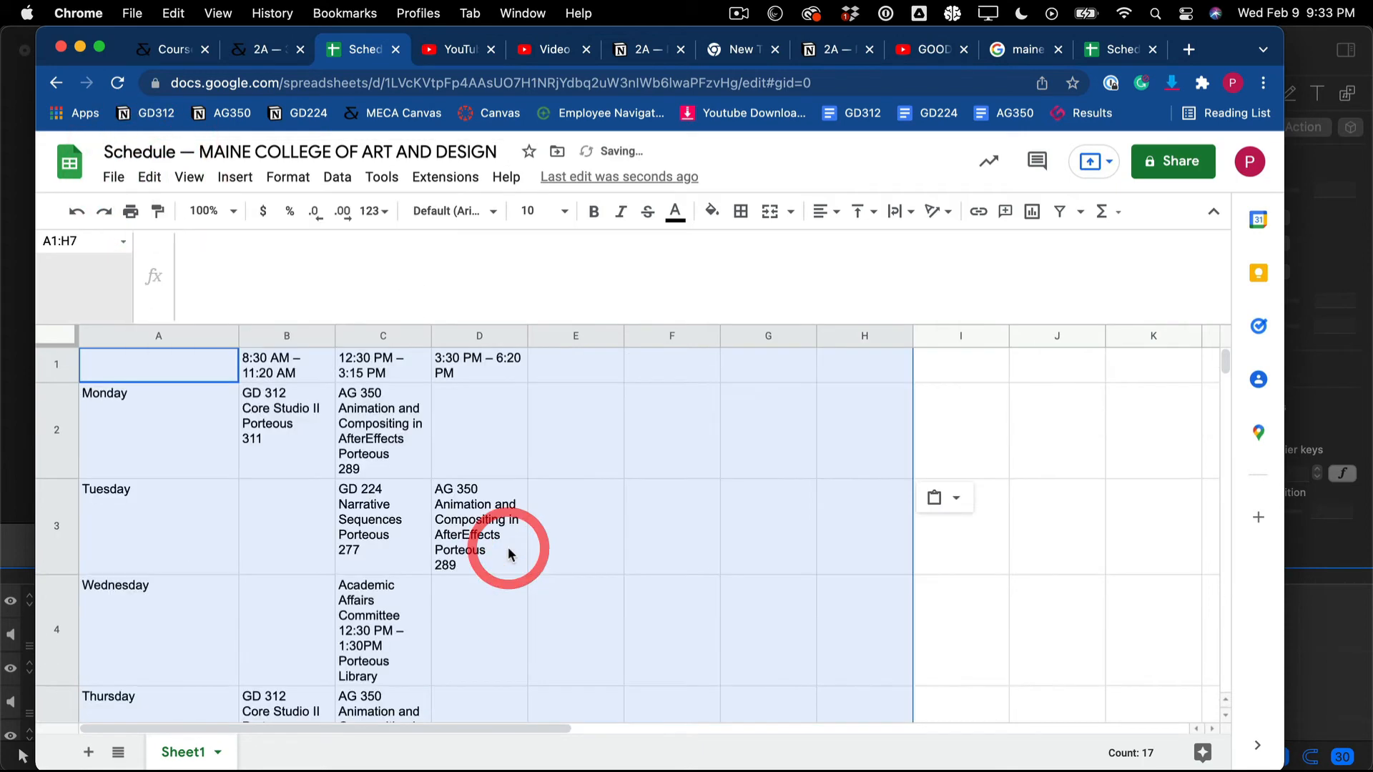
pyautogui.click(599, 541)
pyautogui.scroll(-5, 598, 535)
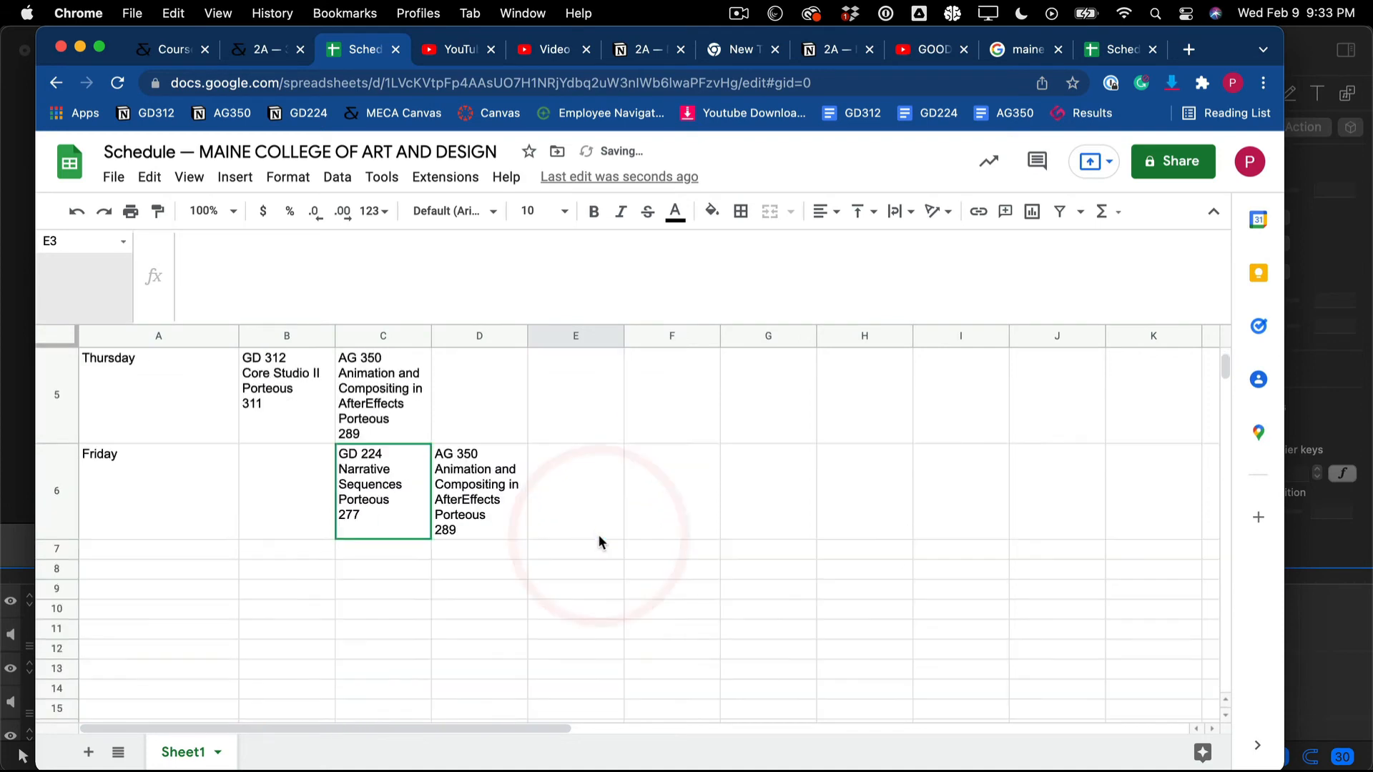
pyautogui.scroll(5, 597, 534)
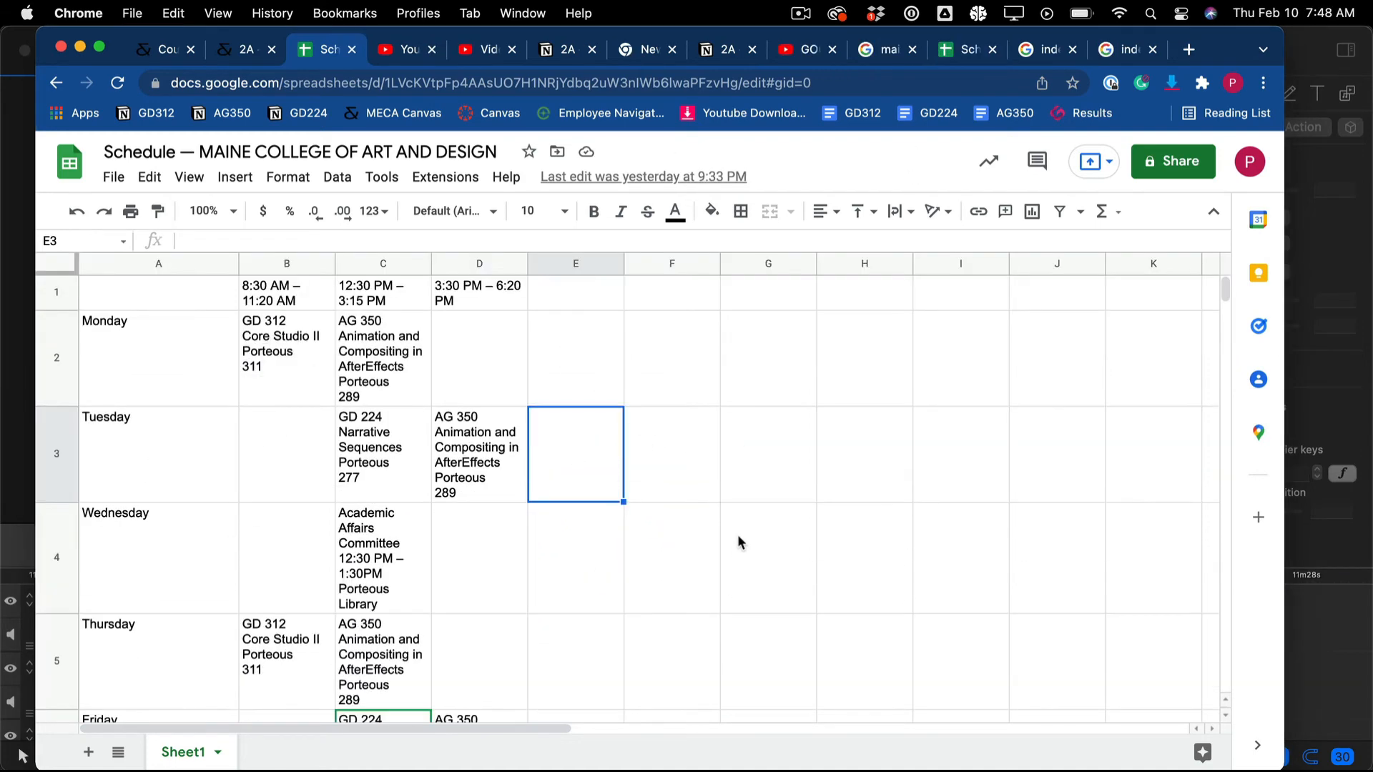
# - Switch to Adobe InDesign and start a new document with its units set to points
pyautogui.moveTo(736, 715)
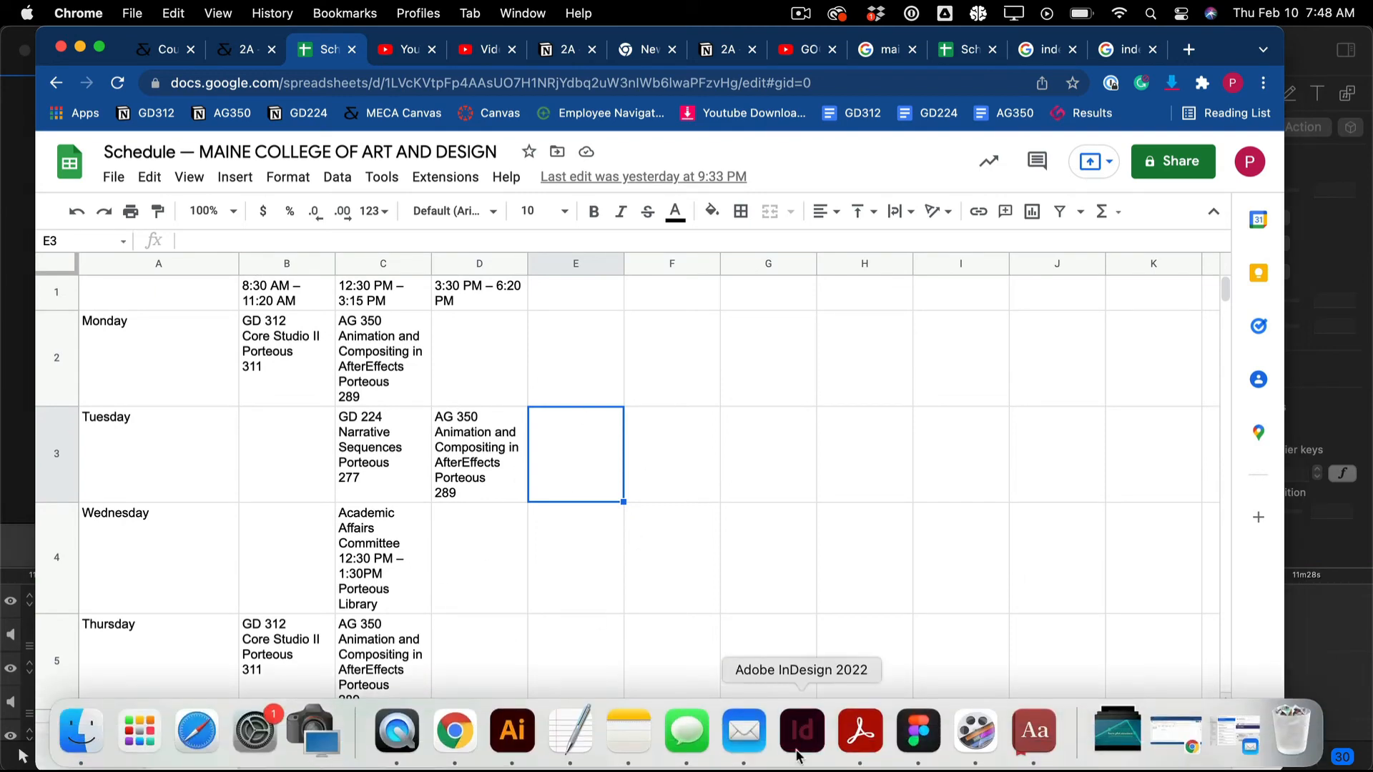
pyautogui.click(768, 740)
pyautogui.click(137, 13)
pyautogui.moveTo(147, 41)
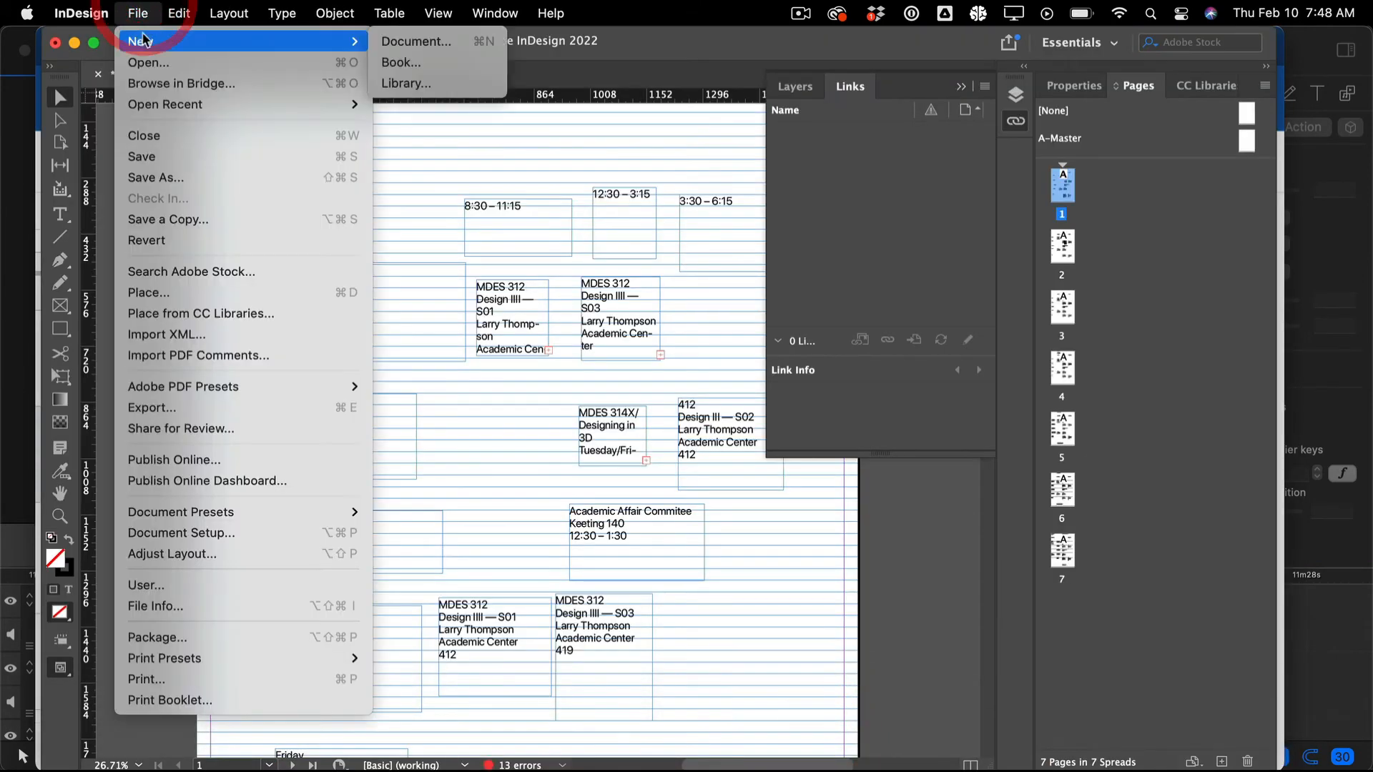
pyautogui.click(384, 40)
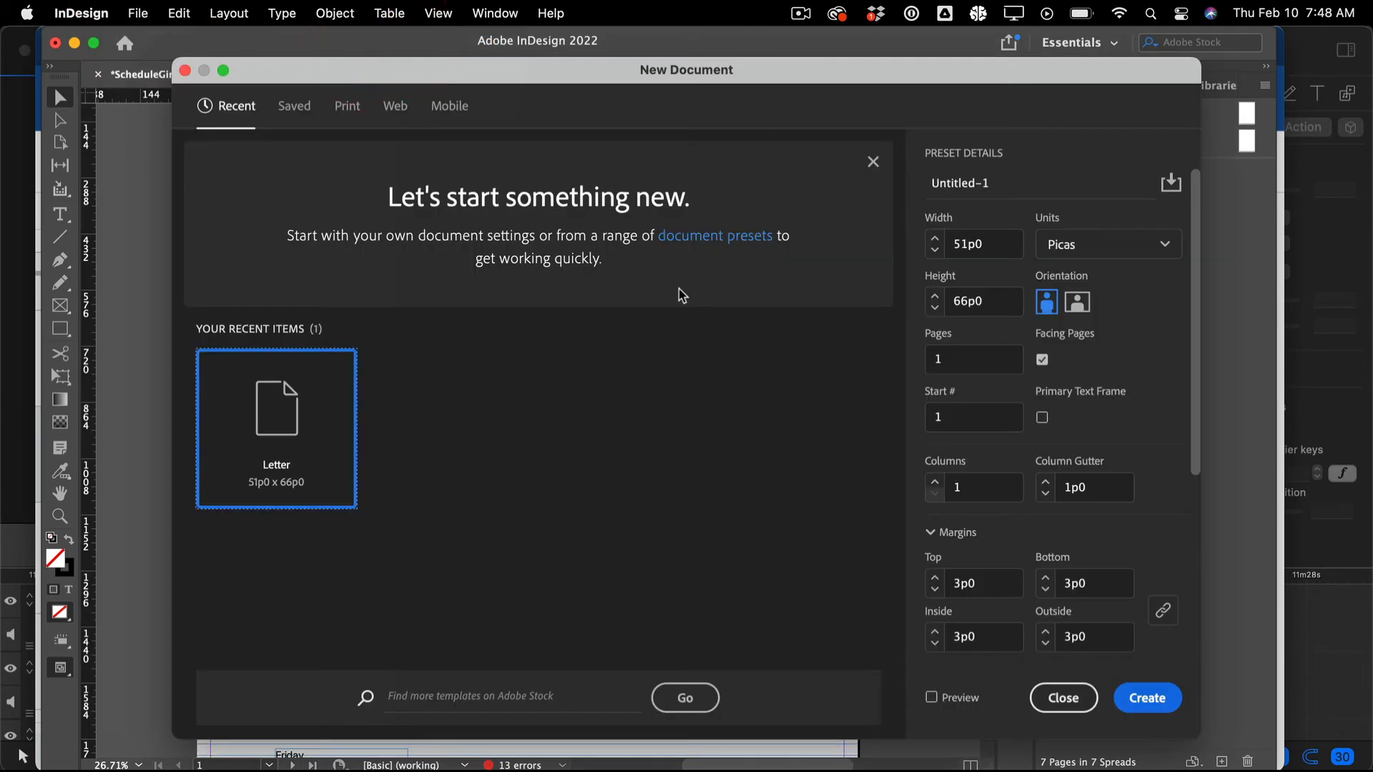
pyautogui.click(1094, 256)
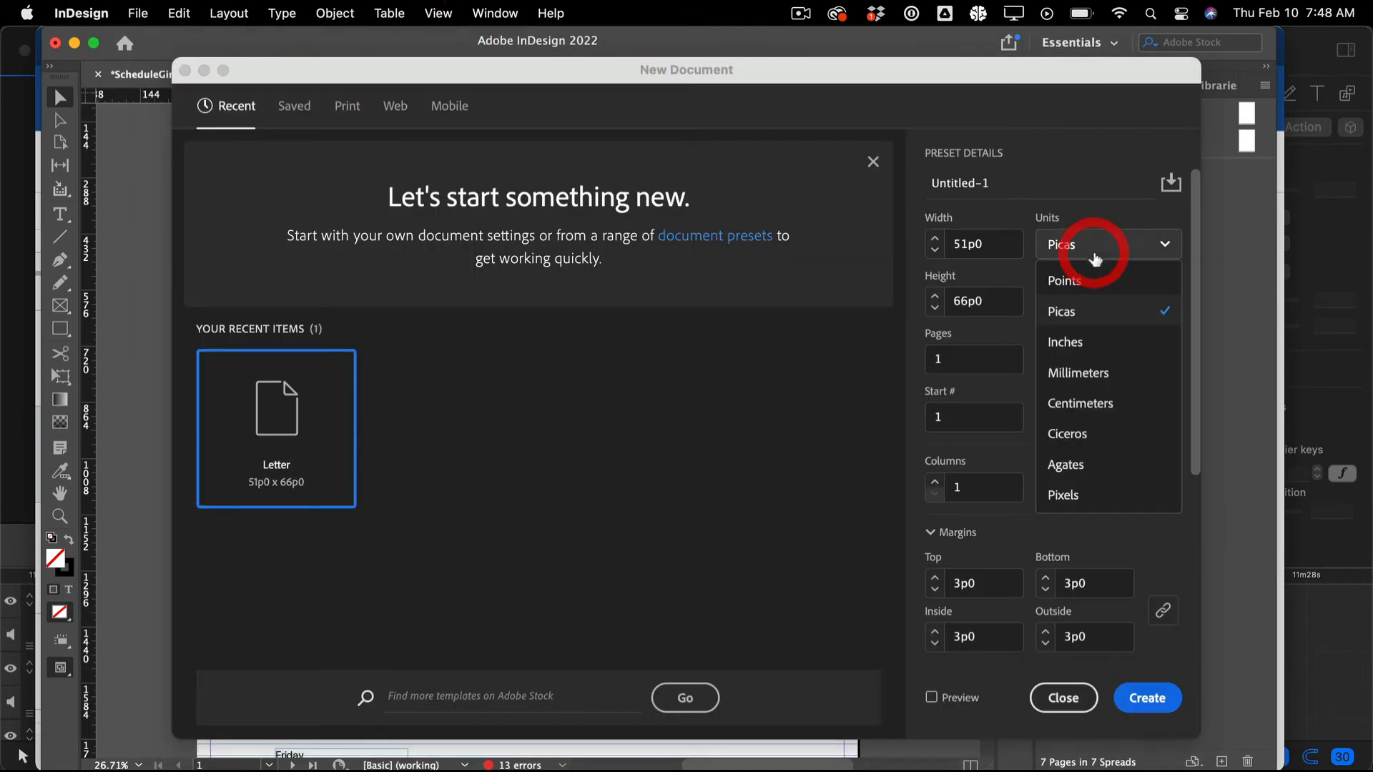
pyautogui.click(1096, 283)
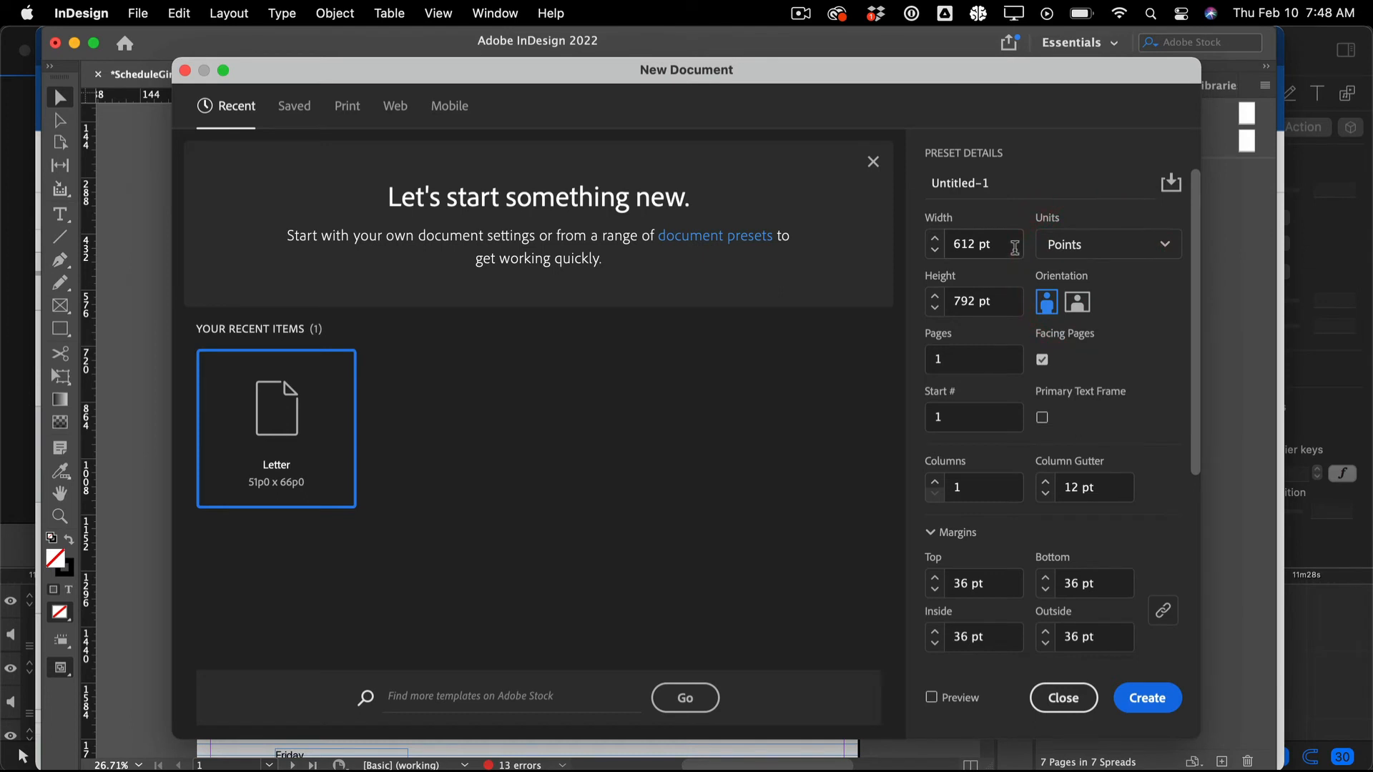
# - Set the new document's width to 23.5 inches
pyautogui.click(518, 126)
pyautogui.moveTo(1003, 237); pyautogui.dragTo(821, 212)
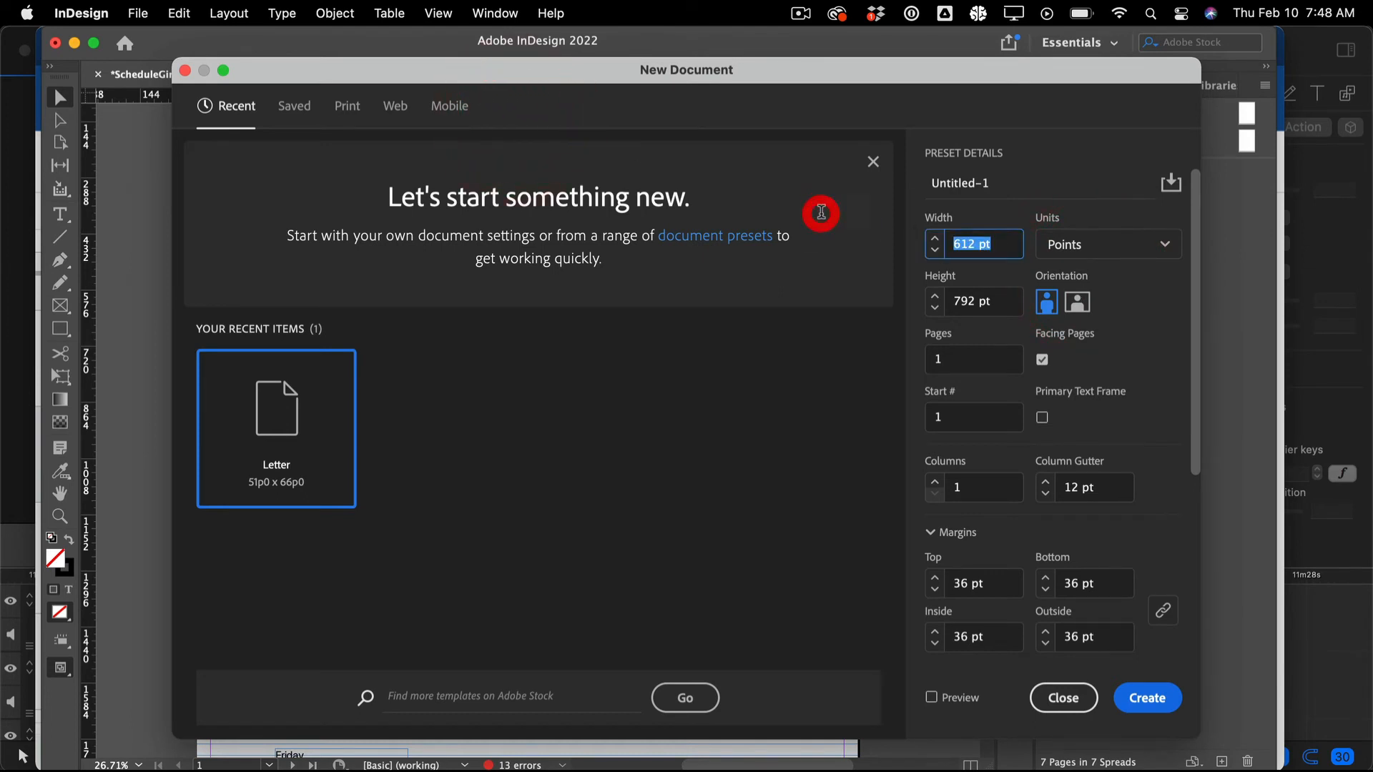
pyautogui.write('23')
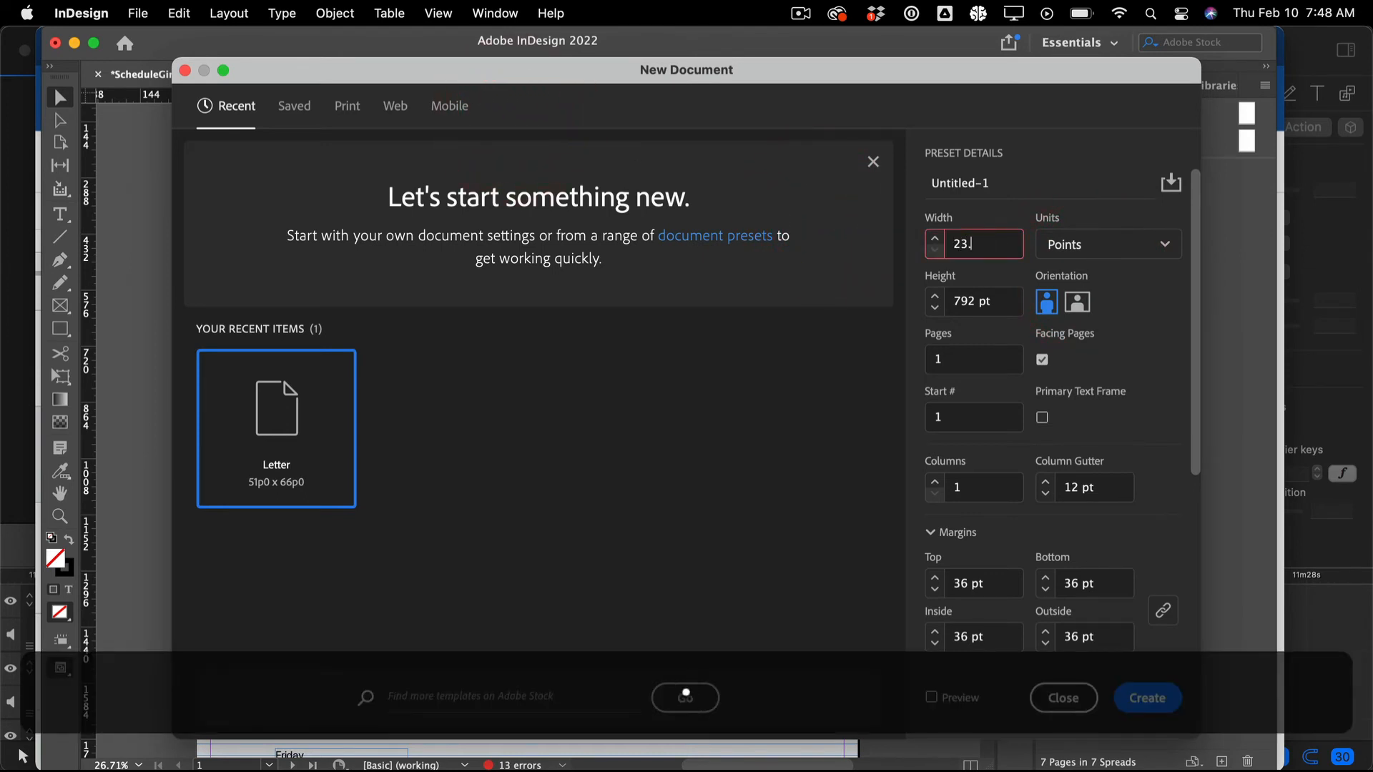
pyautogui.write('.5in')
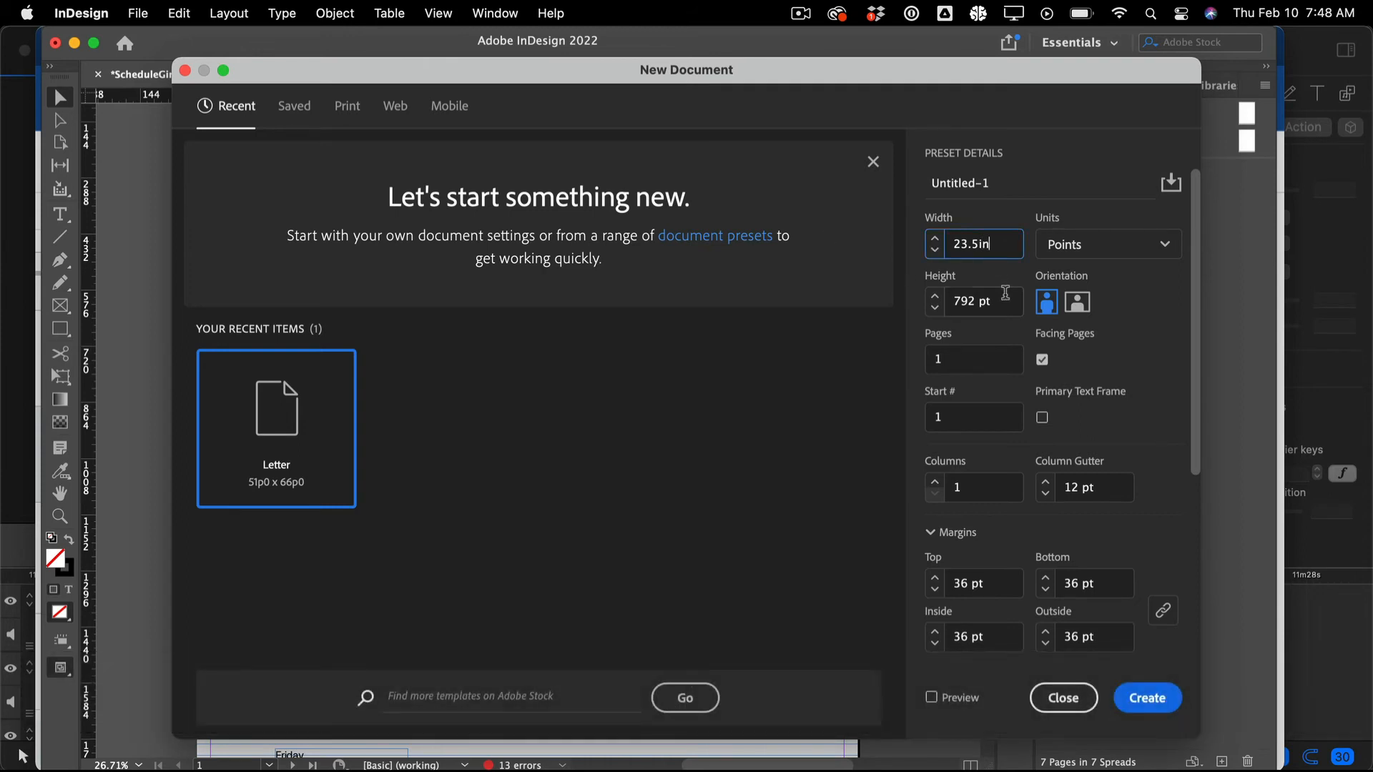
# - Set the new document's height to 23.5in * 1.41 and create the document
pyautogui.click(1005, 300)
pyautogui.click(860, 268)
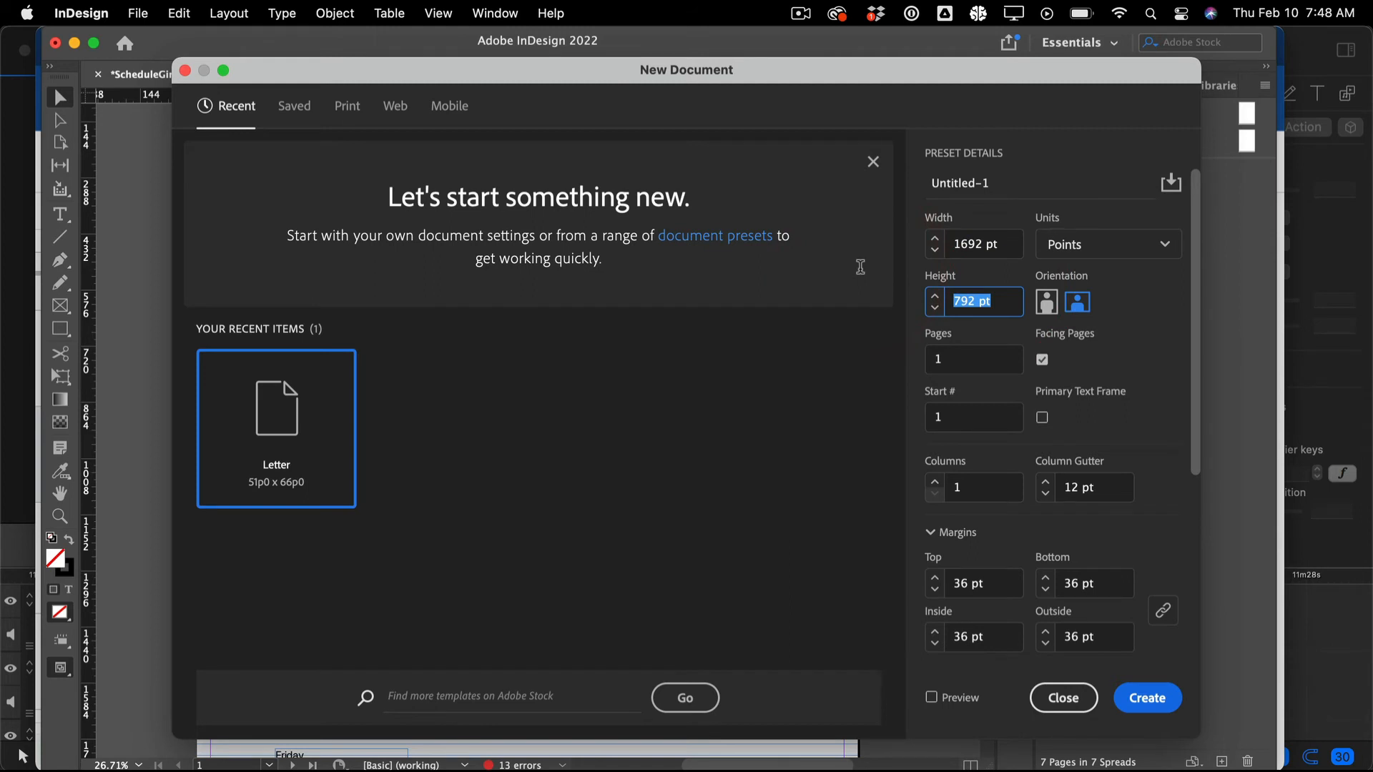
pyautogui.write('23.5')
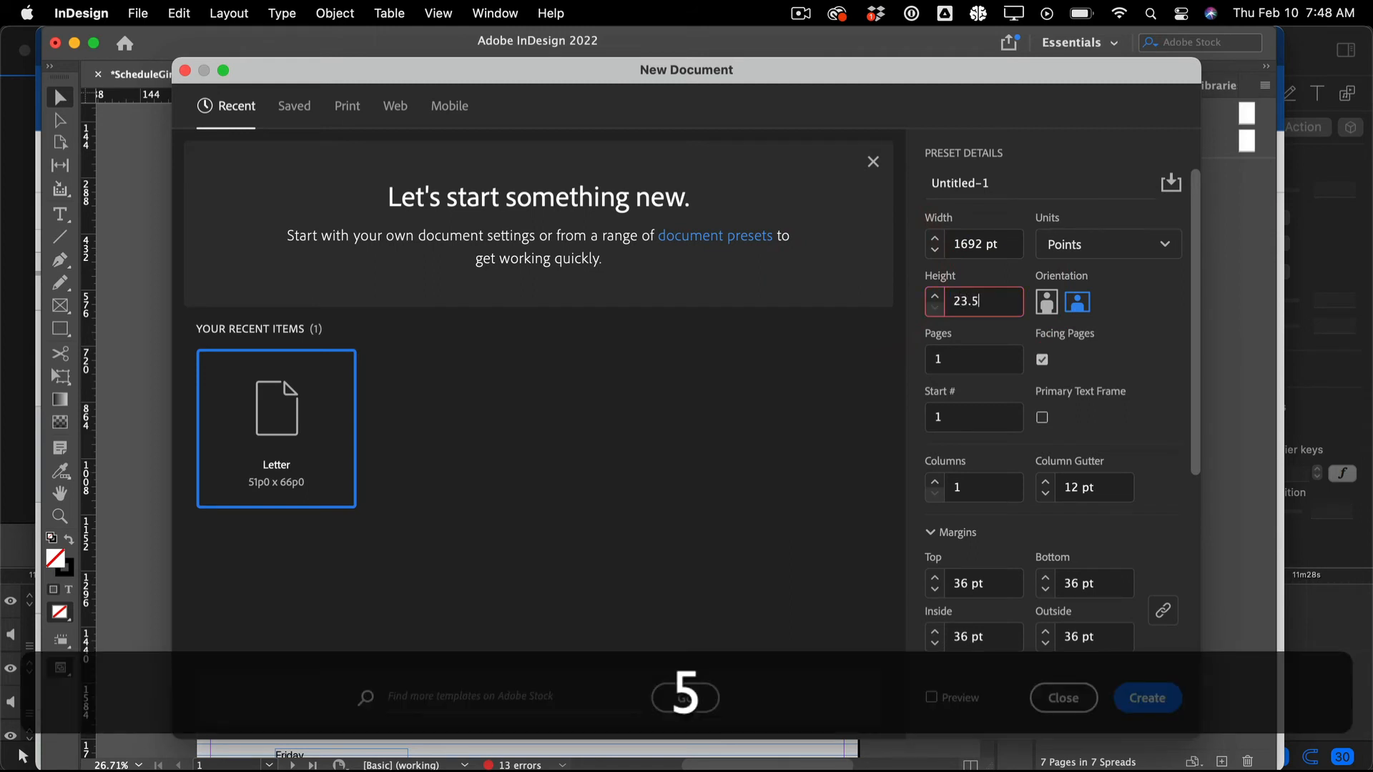
pyautogui.write('in *')
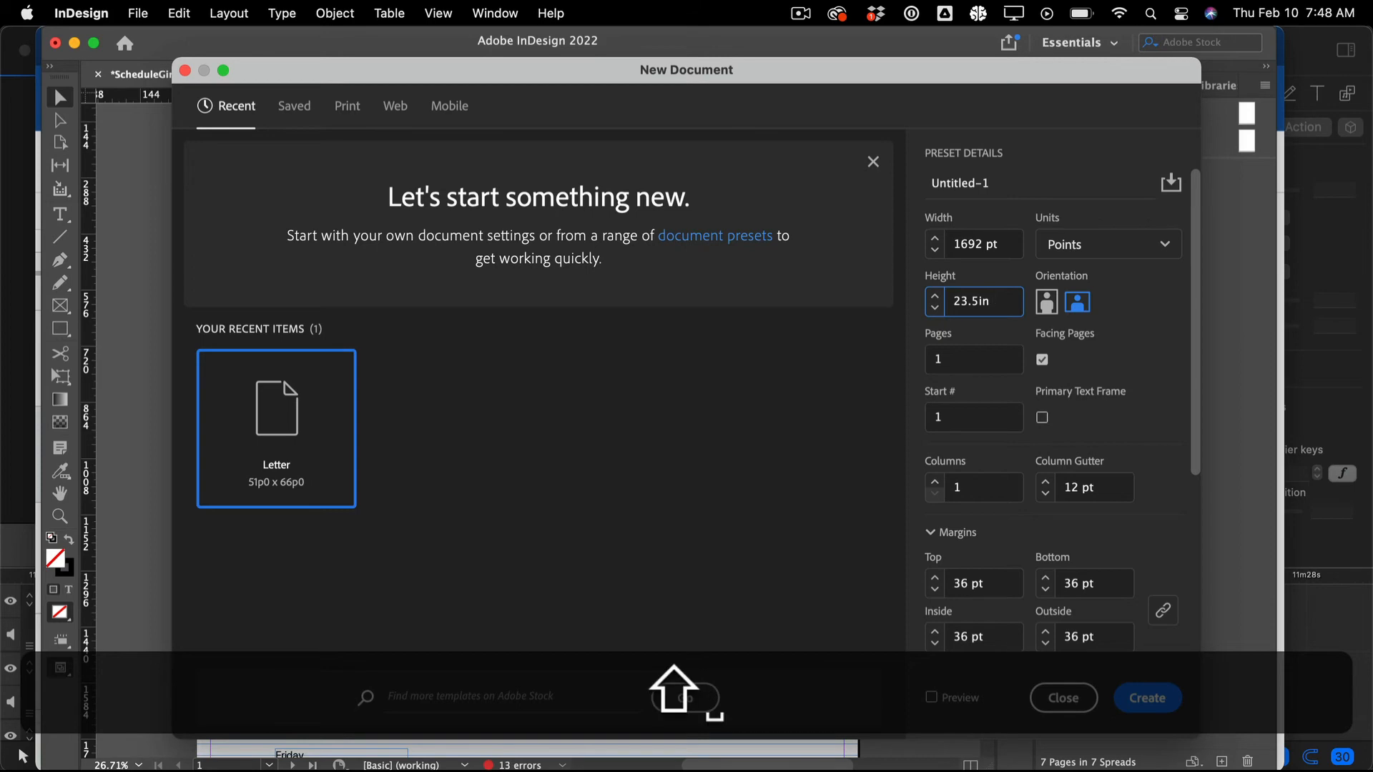
pyautogui.write(' 1.41')
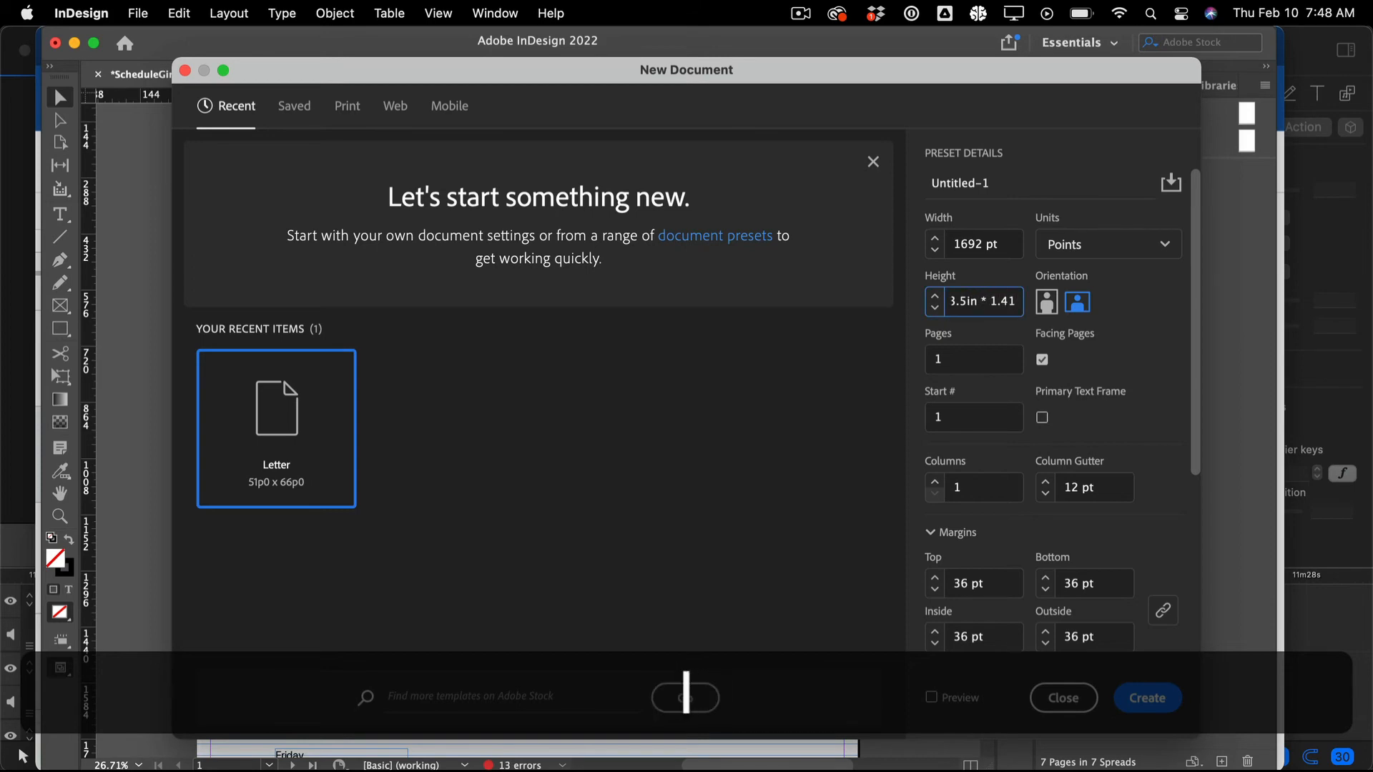
pyautogui.press('Return')
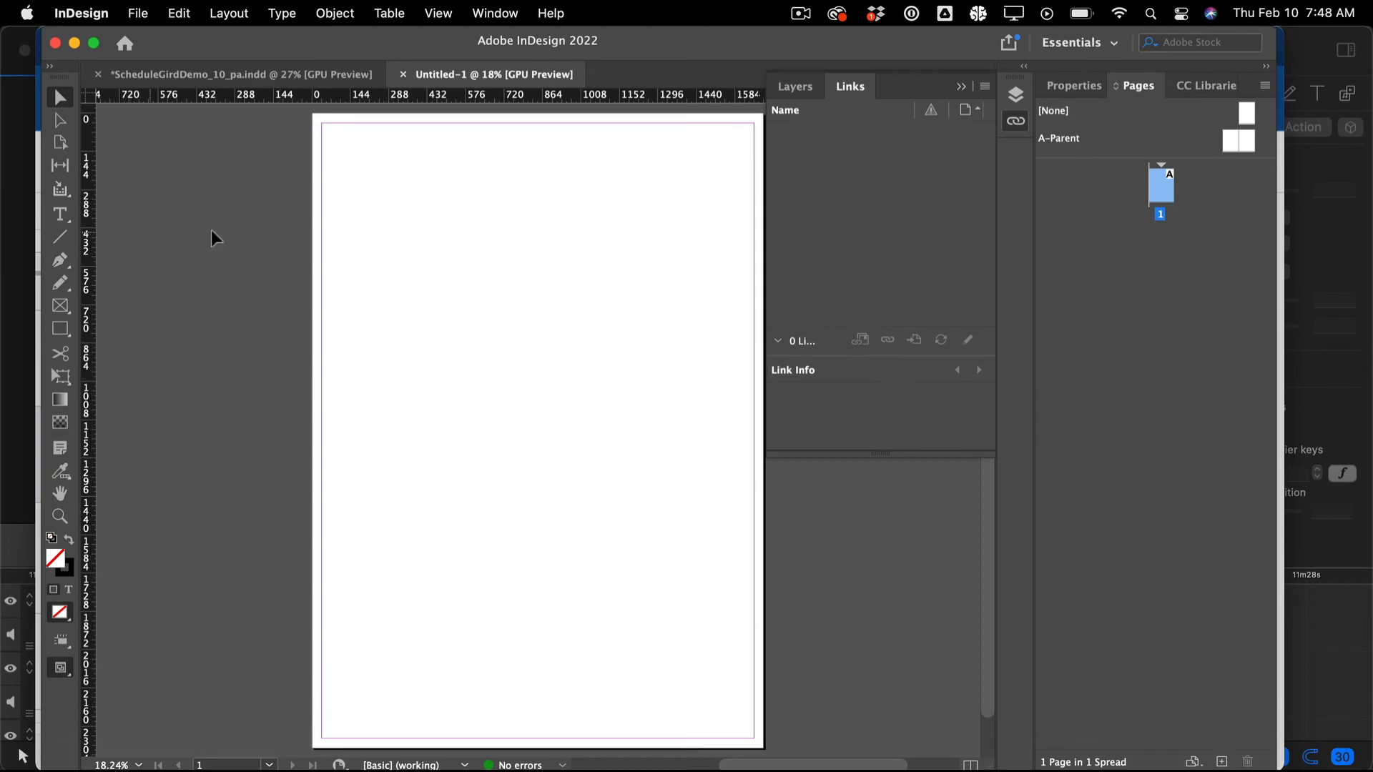
pyautogui.click(60, 328)
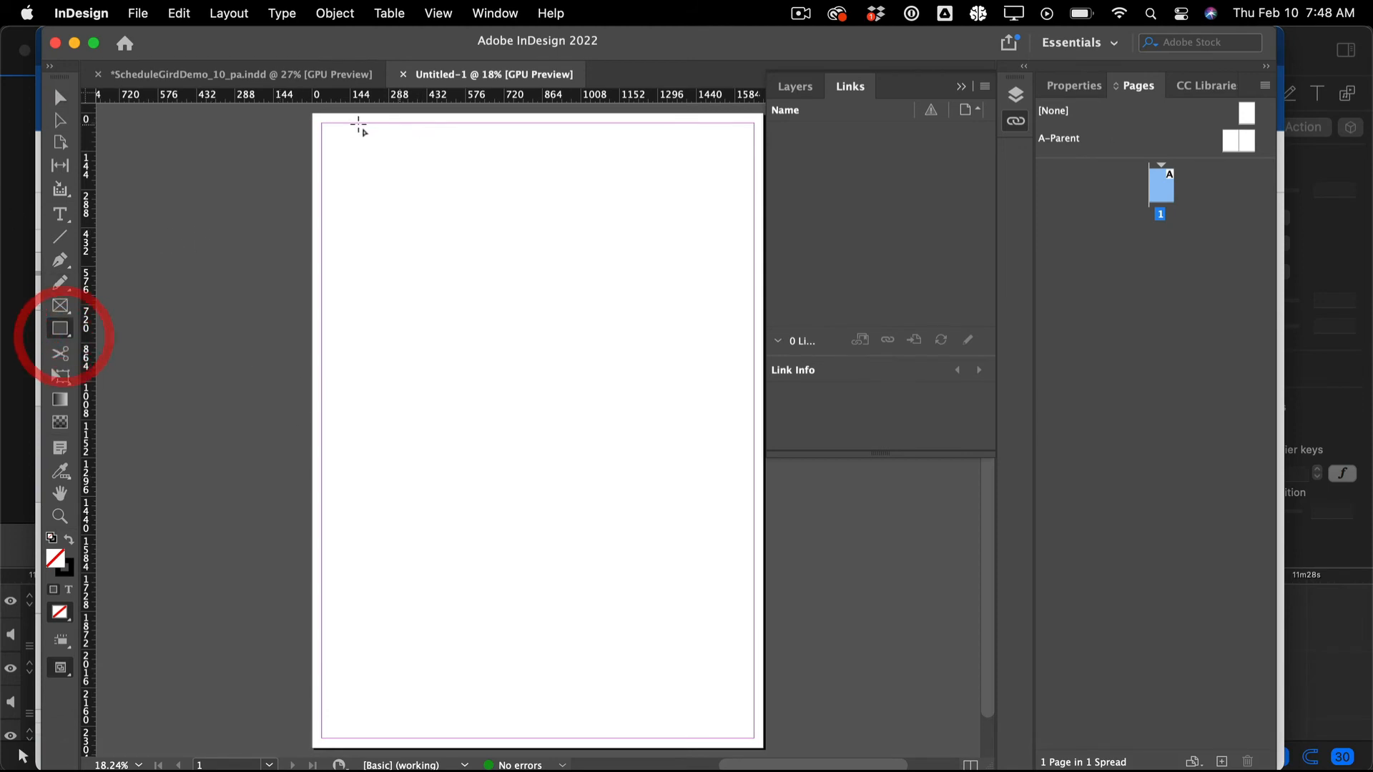
pyautogui.moveTo(315, 114)
pyautogui.mouseDown()
pyautogui.moveTo(760, 469)
pyautogui.moveTo(783, 427)
pyautogui.mouseUp()
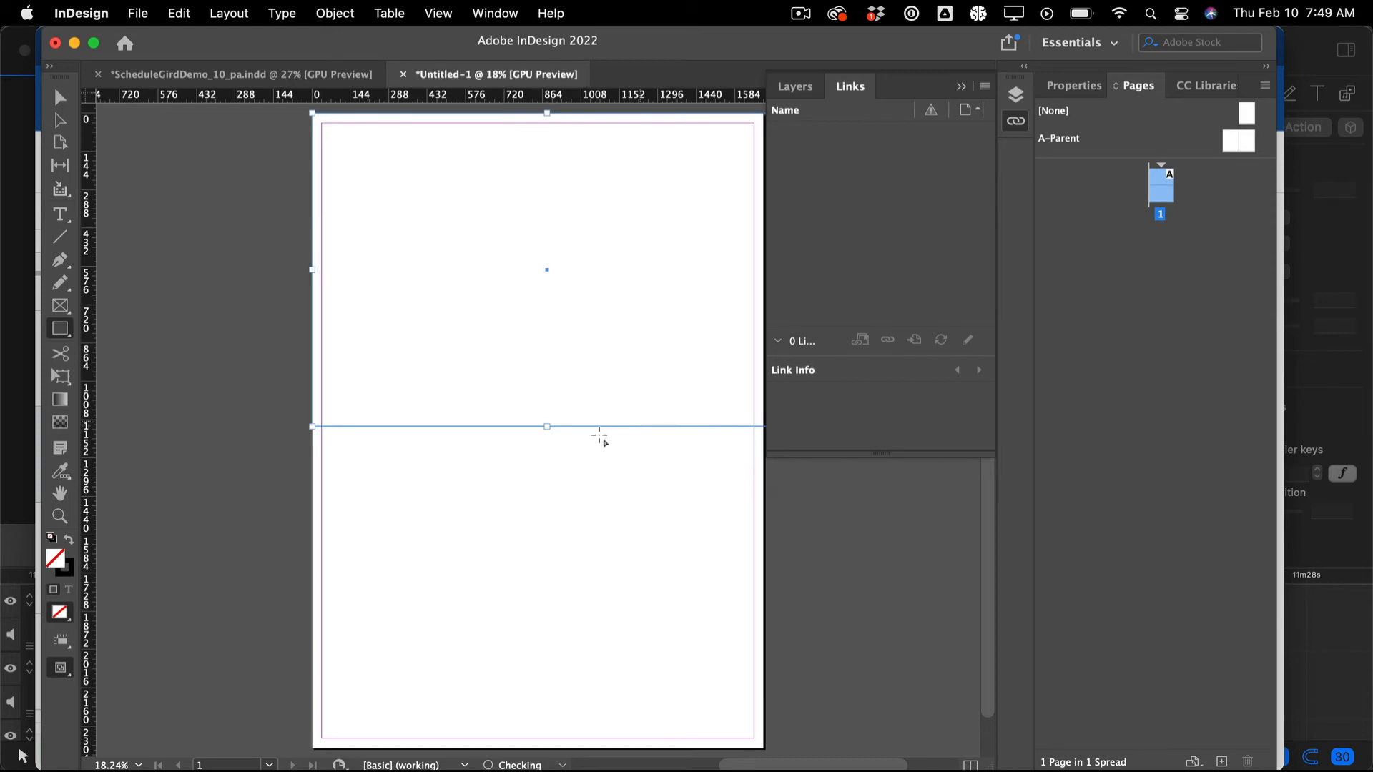
pyautogui.click(60, 97)
pyautogui.press('BackSpace')
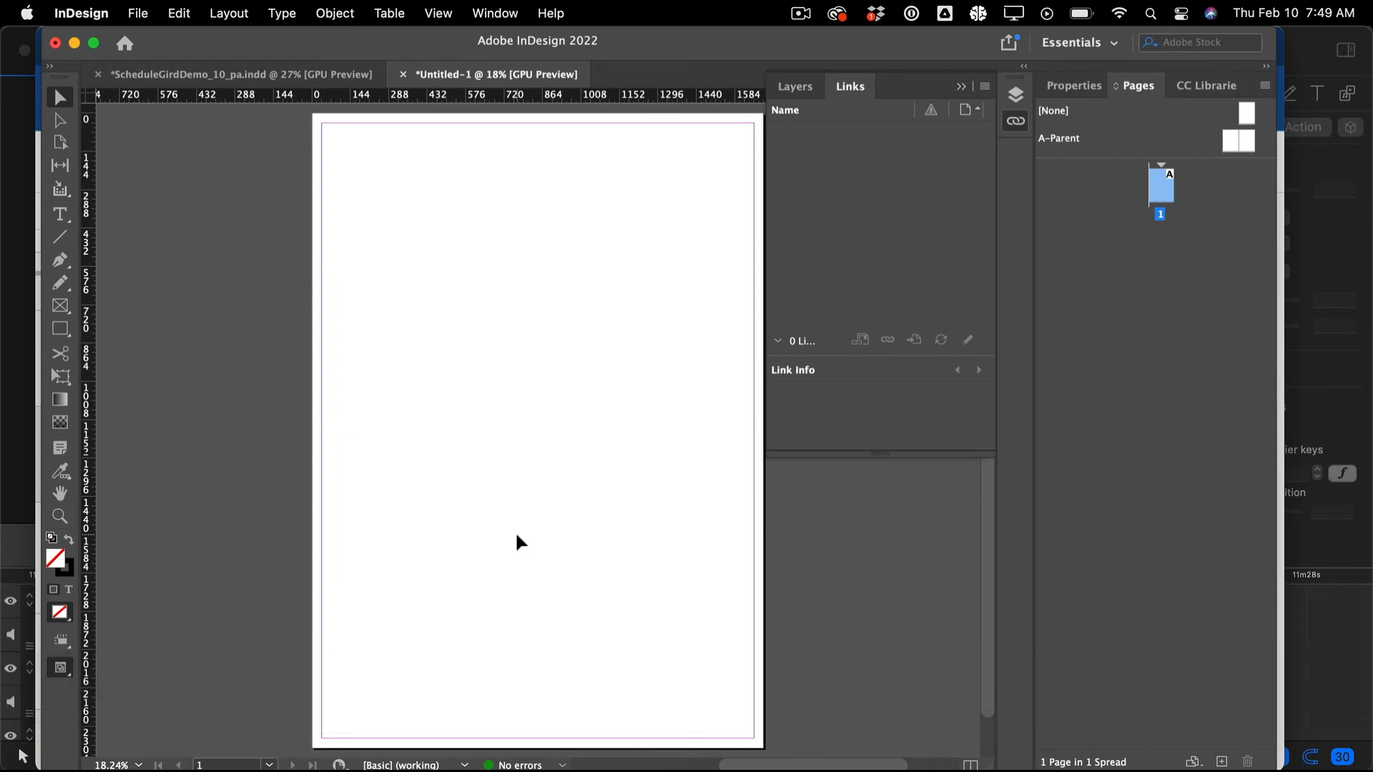
# - Turn off facing pages in the document setup
pyautogui.press('super+minus')
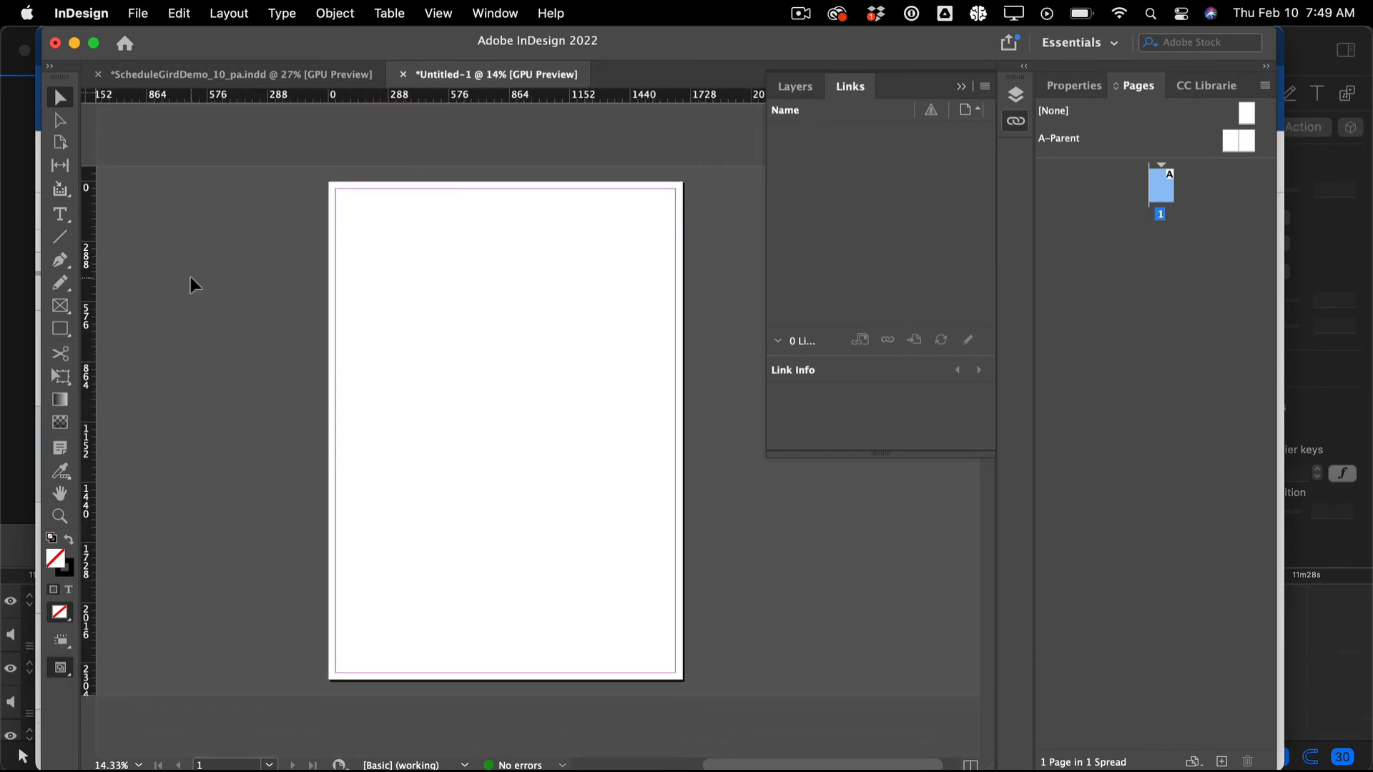
pyautogui.hscroll(-1, 392, 300)
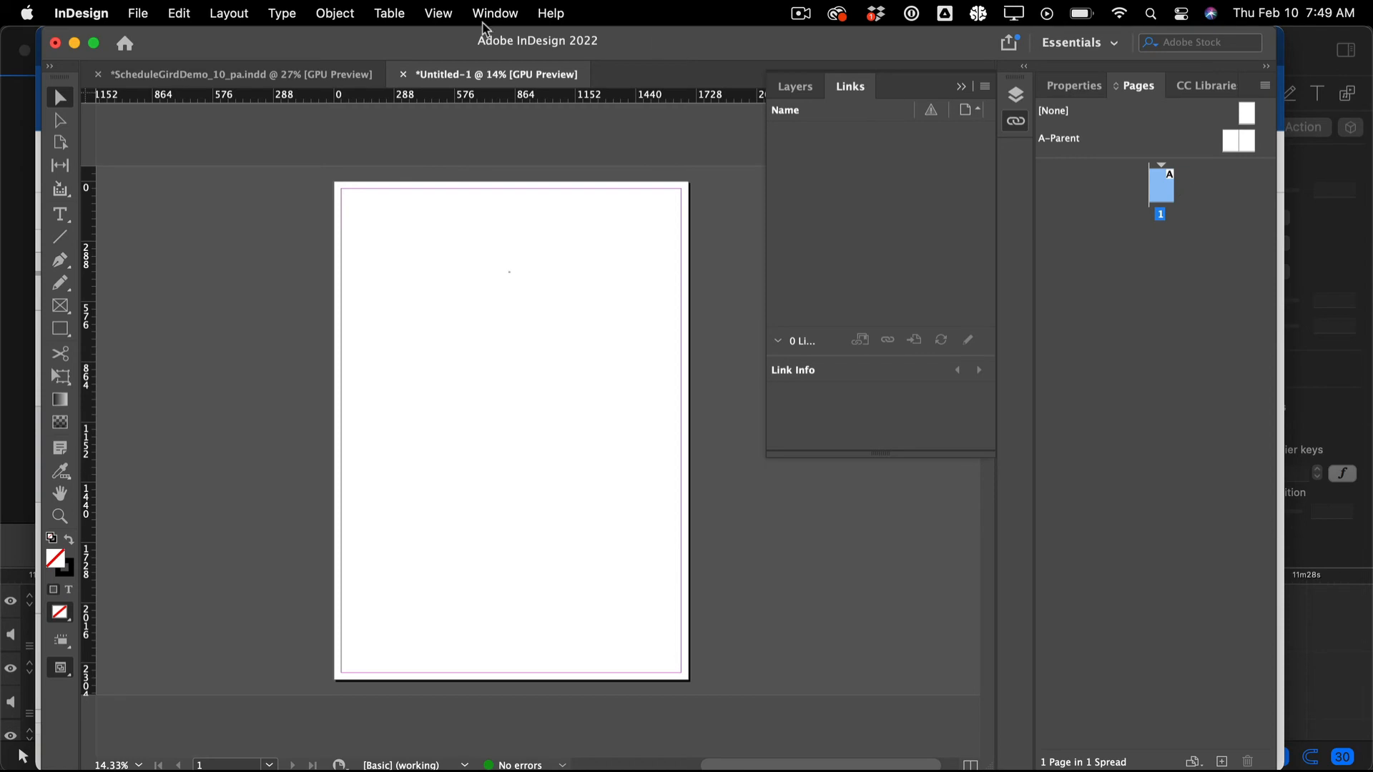
pyautogui.click(138, 13)
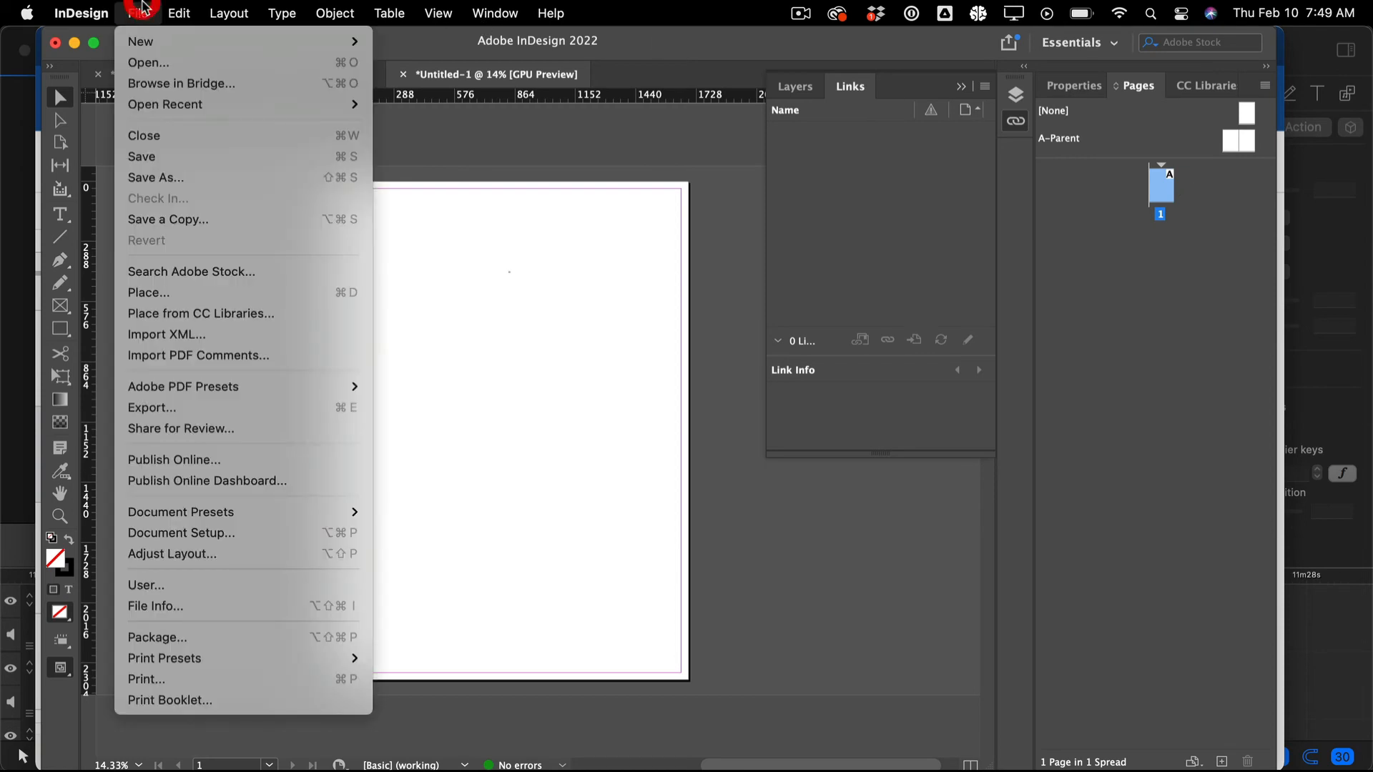
pyautogui.click(296, 541)
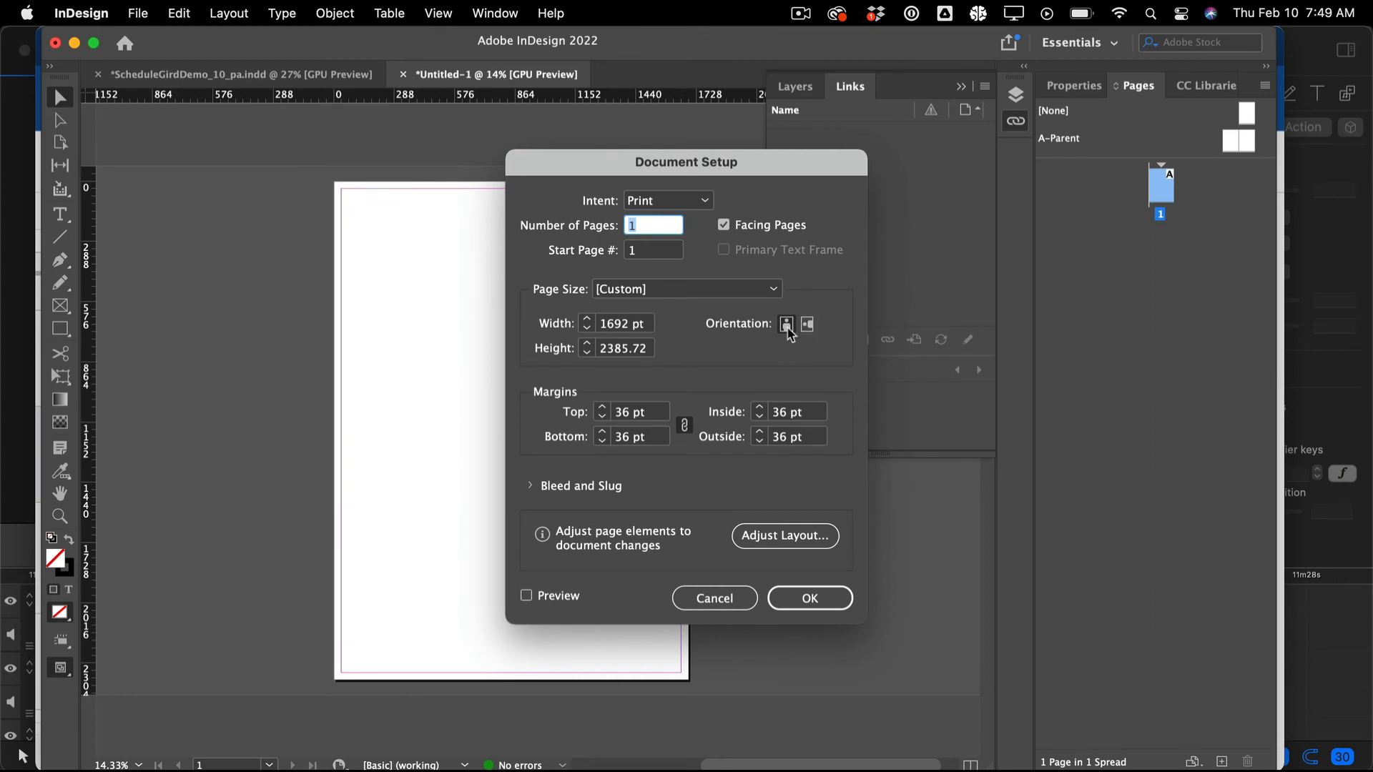
pyautogui.click(756, 228)
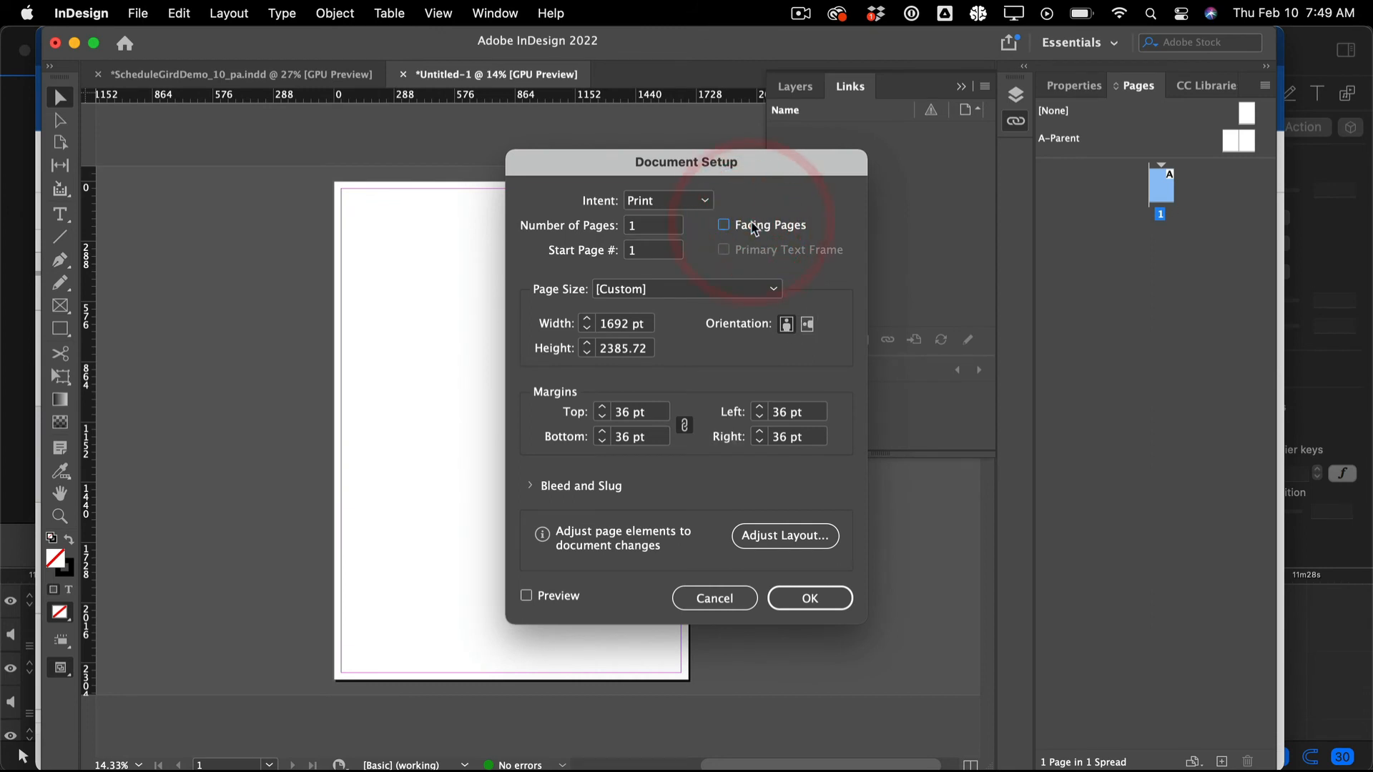
pyautogui.click(831, 598)
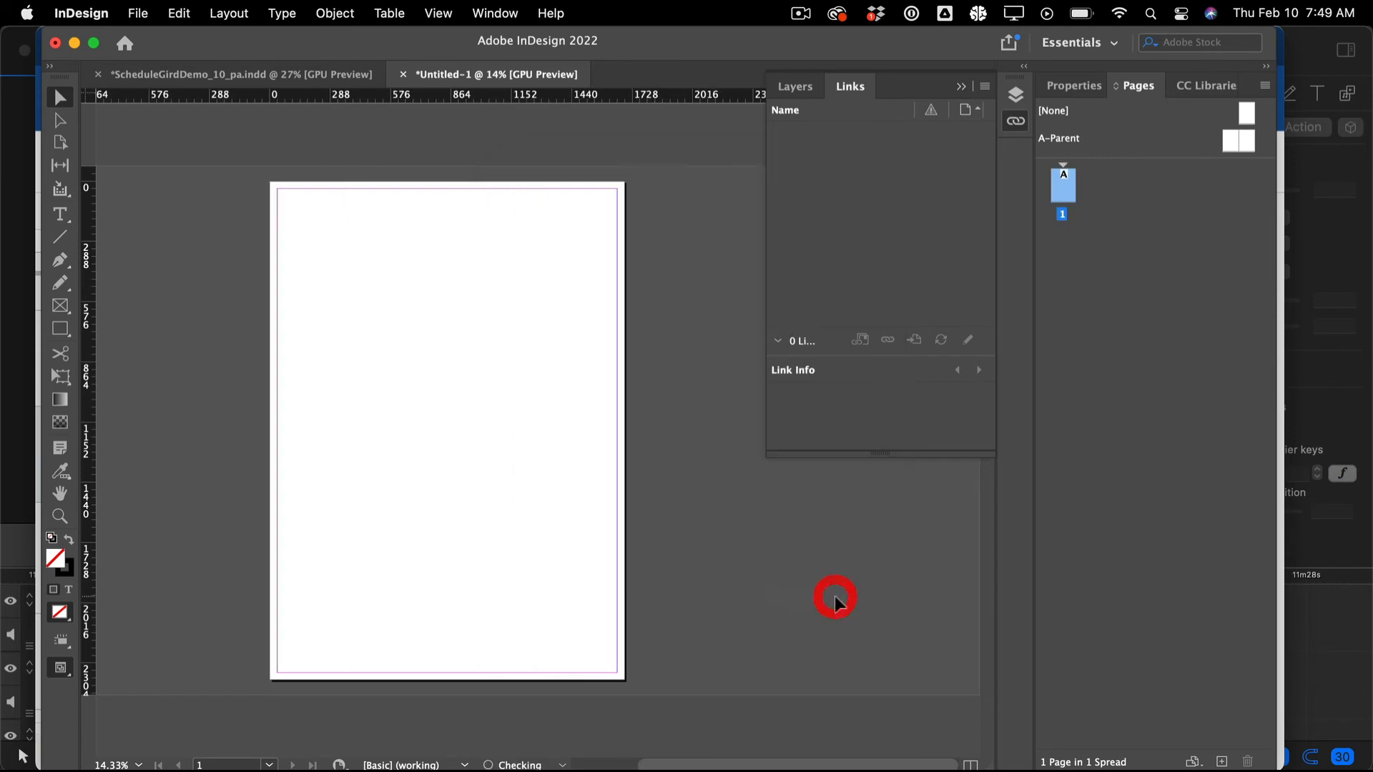
# - Narrow the InDesign window and move it beside the spreadsheet so both are visible
pyautogui.click(823, 548)
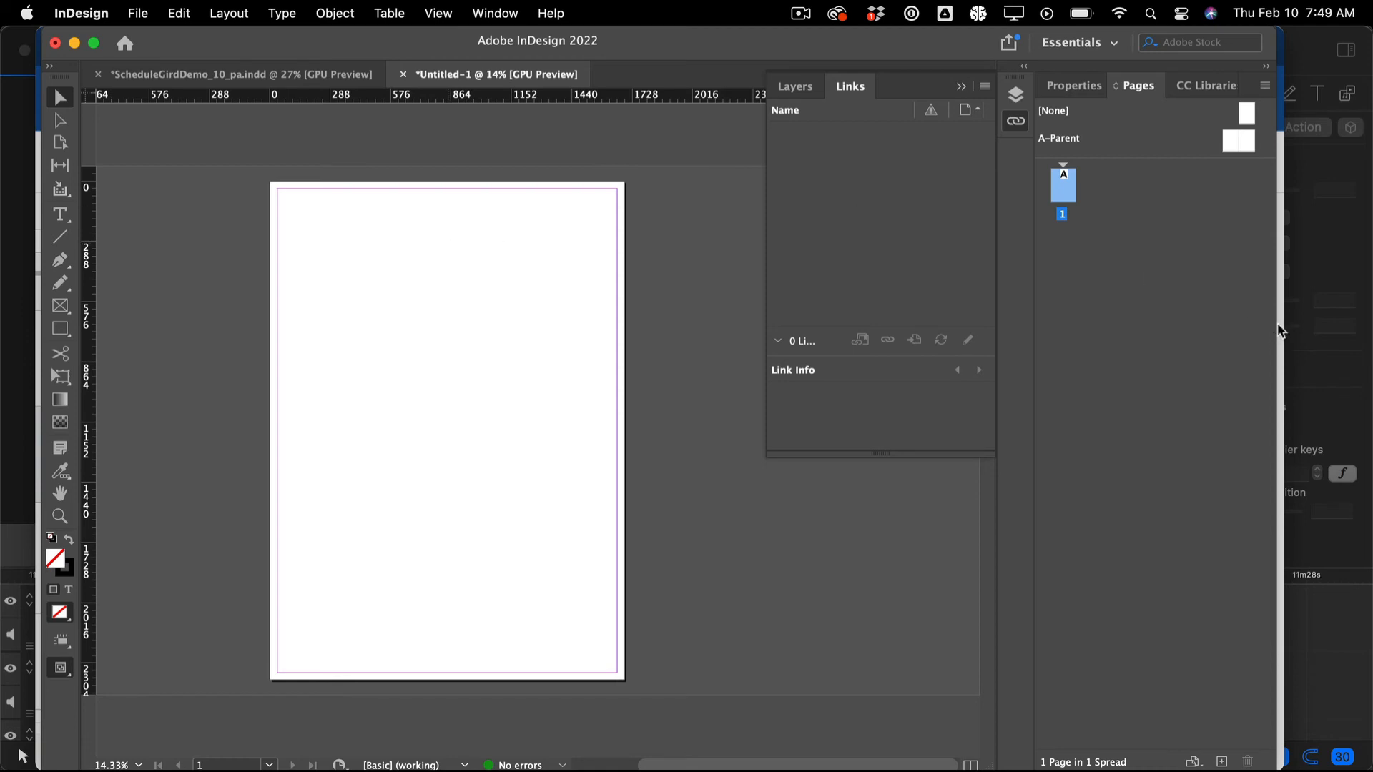
pyautogui.moveTo(1279, 331); pyautogui.dragTo(1142, 332)
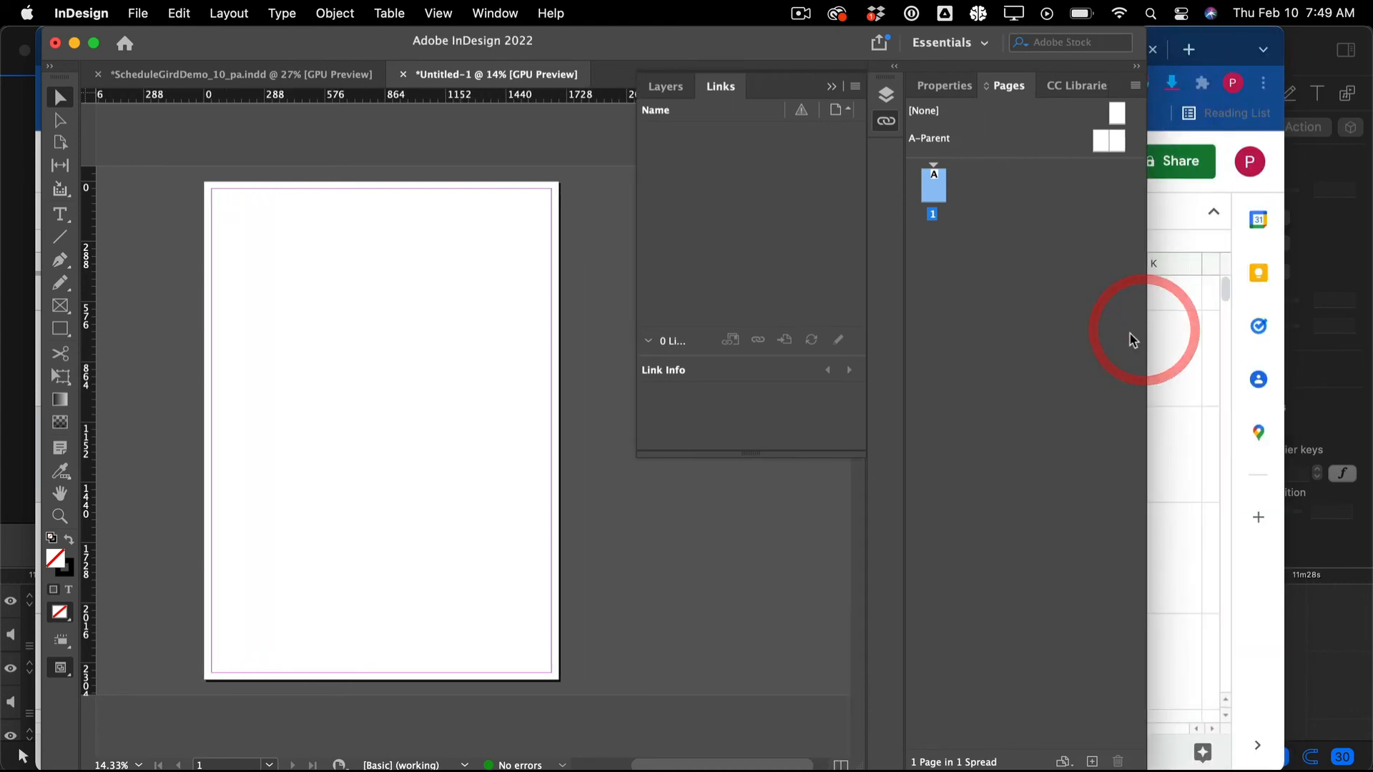
pyautogui.moveTo(650, 43); pyautogui.dragTo(1279, 43)
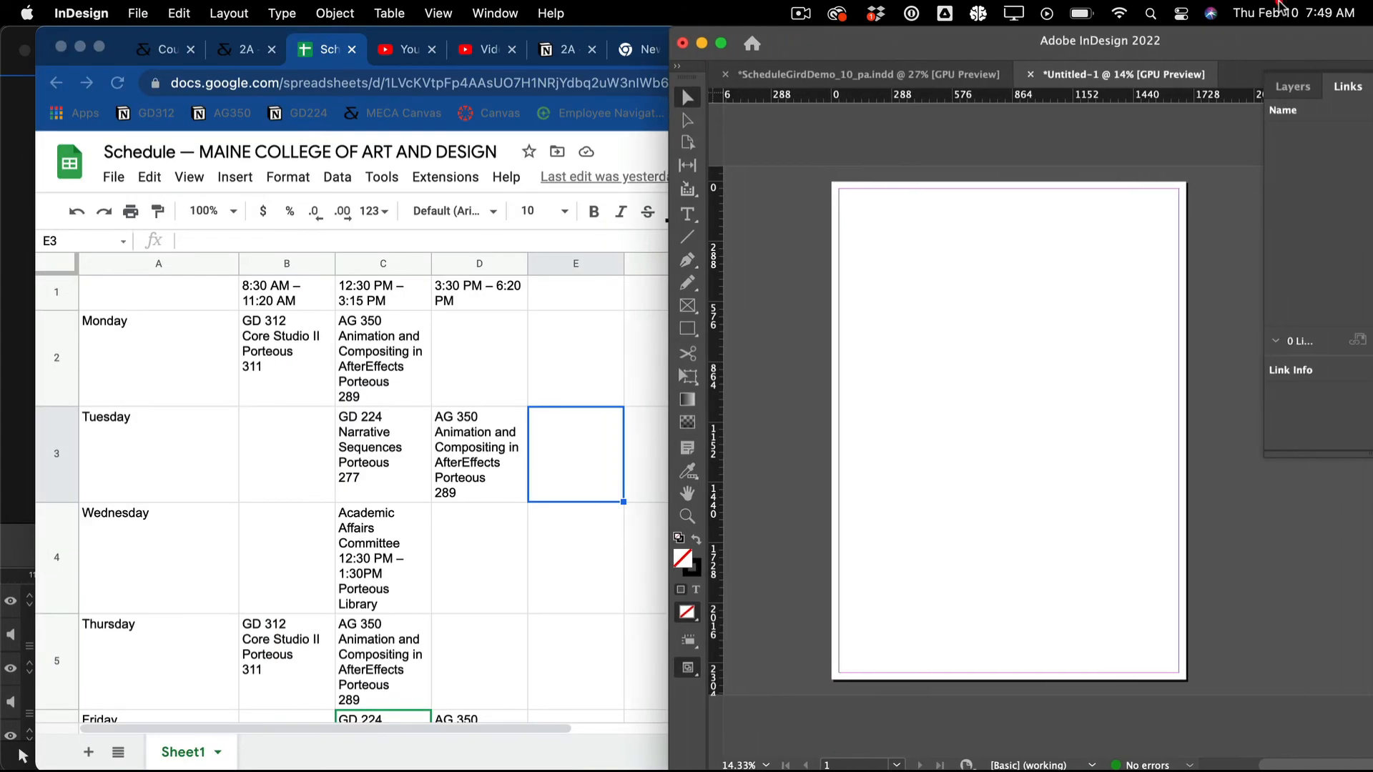
# - Copy the 8:30 AM – 11:20 AM slot from cell B1 into a new text frame near the page's upper-left corner and shrink the frame
pyautogui.click(267, 285)
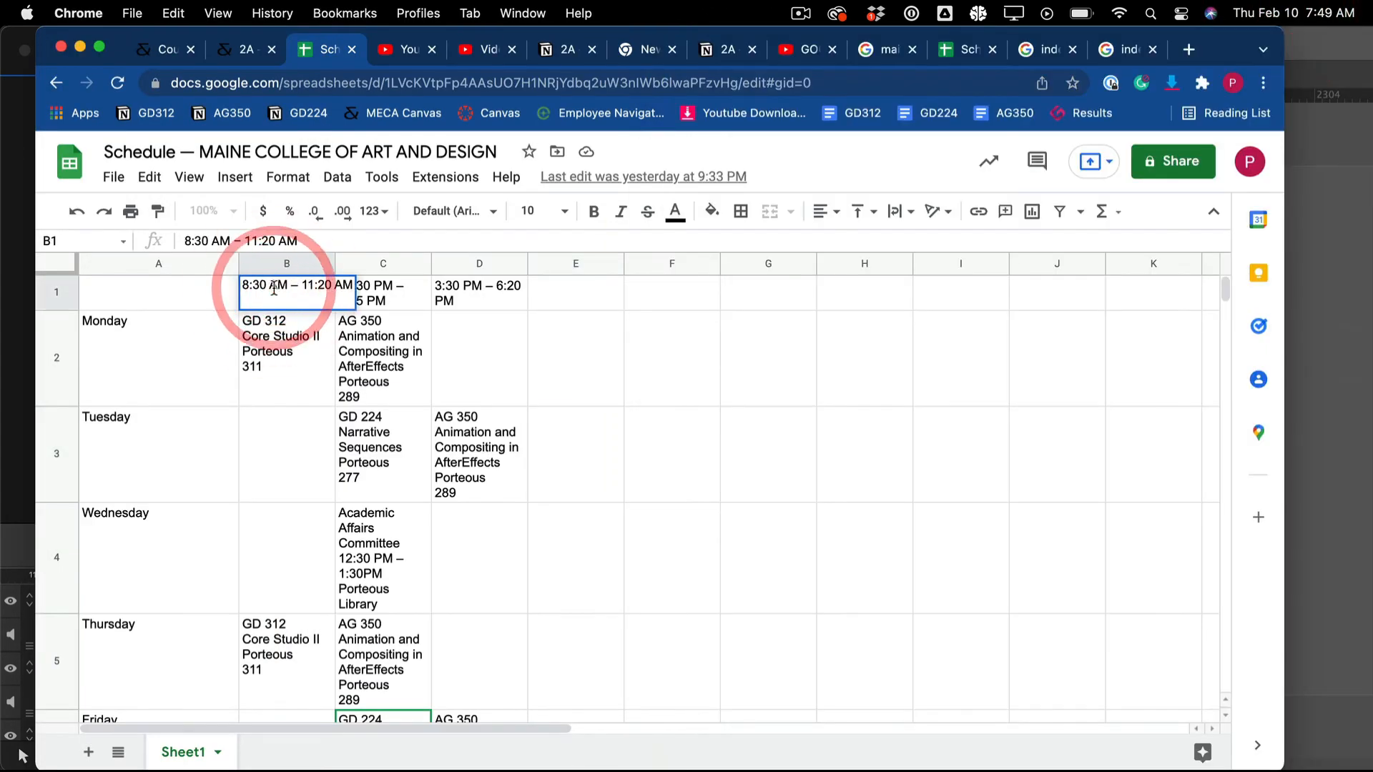
pyautogui.click(327, 369)
pyautogui.click(307, 288)
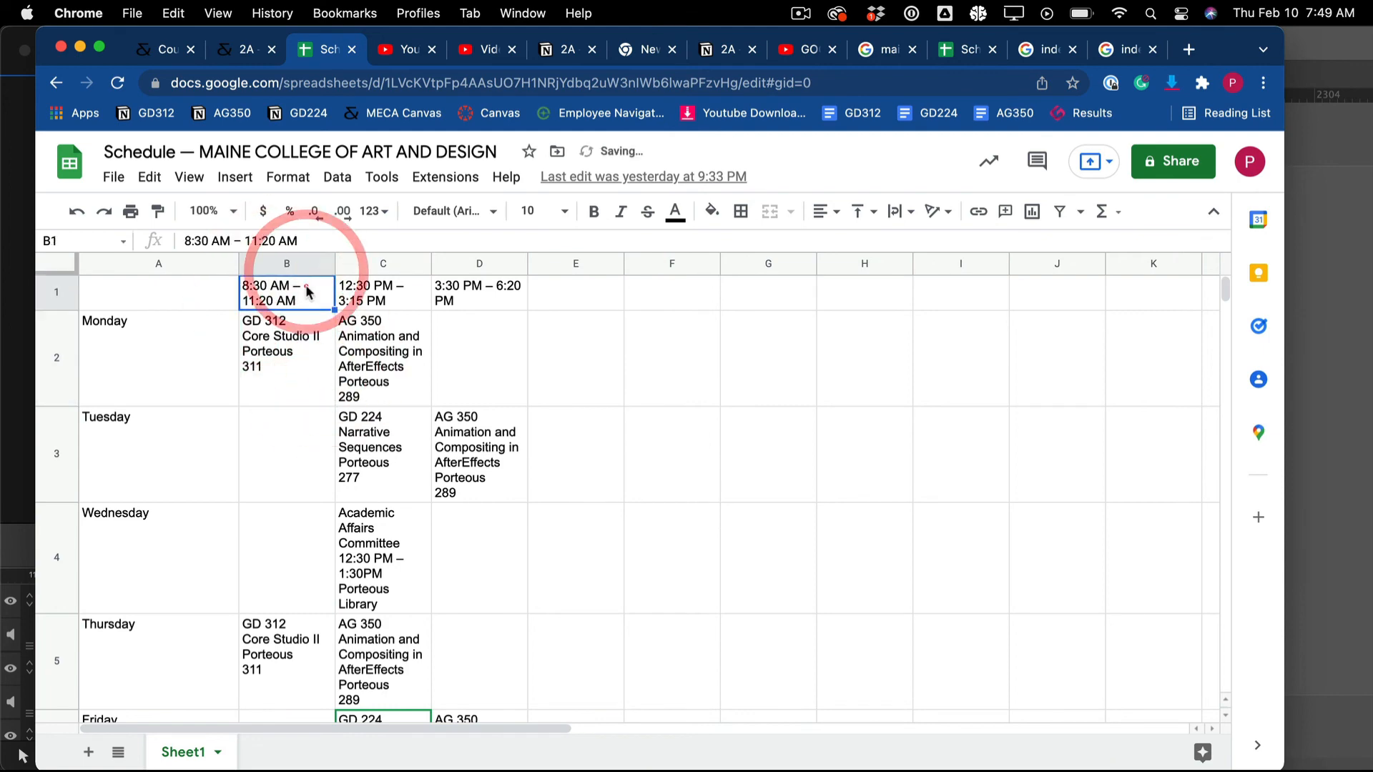
pyautogui.press('super+c')
pyautogui.press('super+Tab')
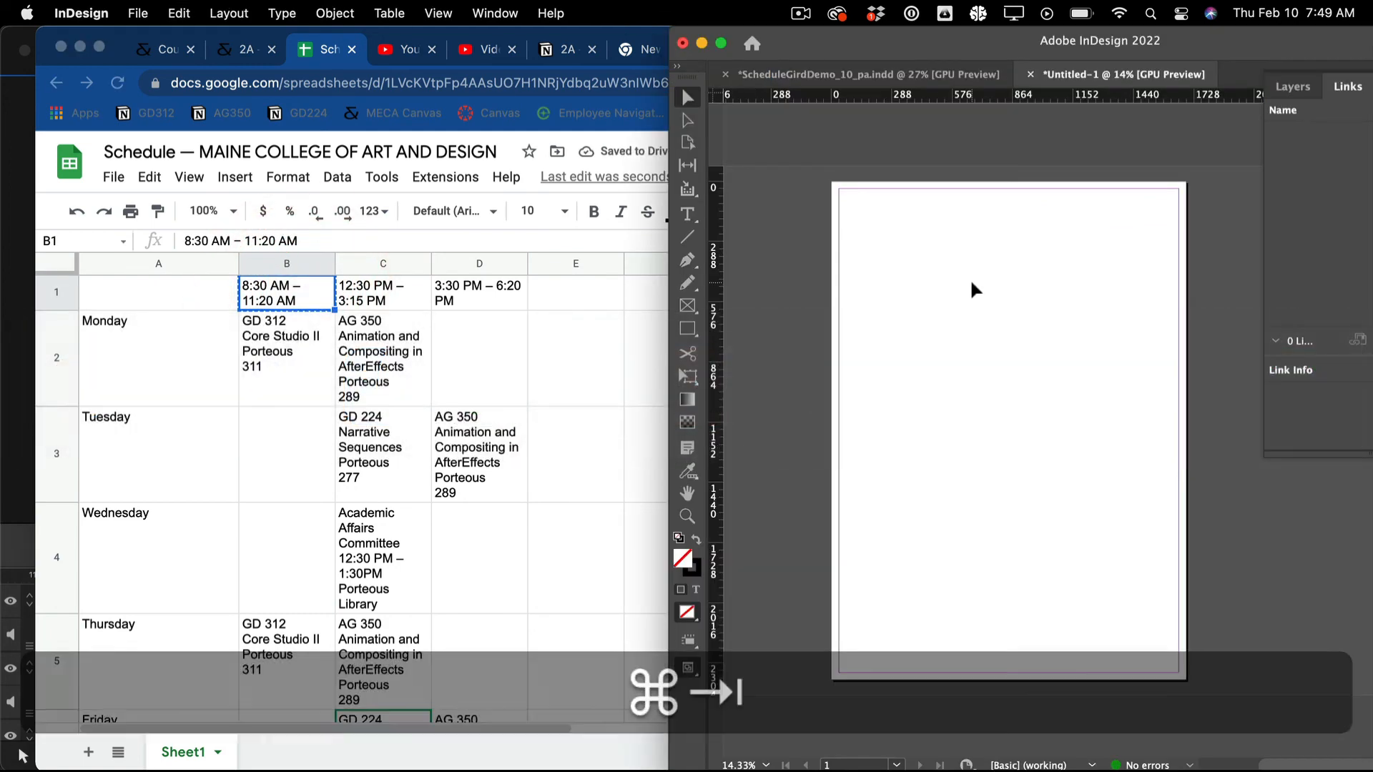
pyautogui.click(687, 213)
pyautogui.moveTo(864, 248); pyautogui.dragTo(977, 349)
pyautogui.press('super+v')
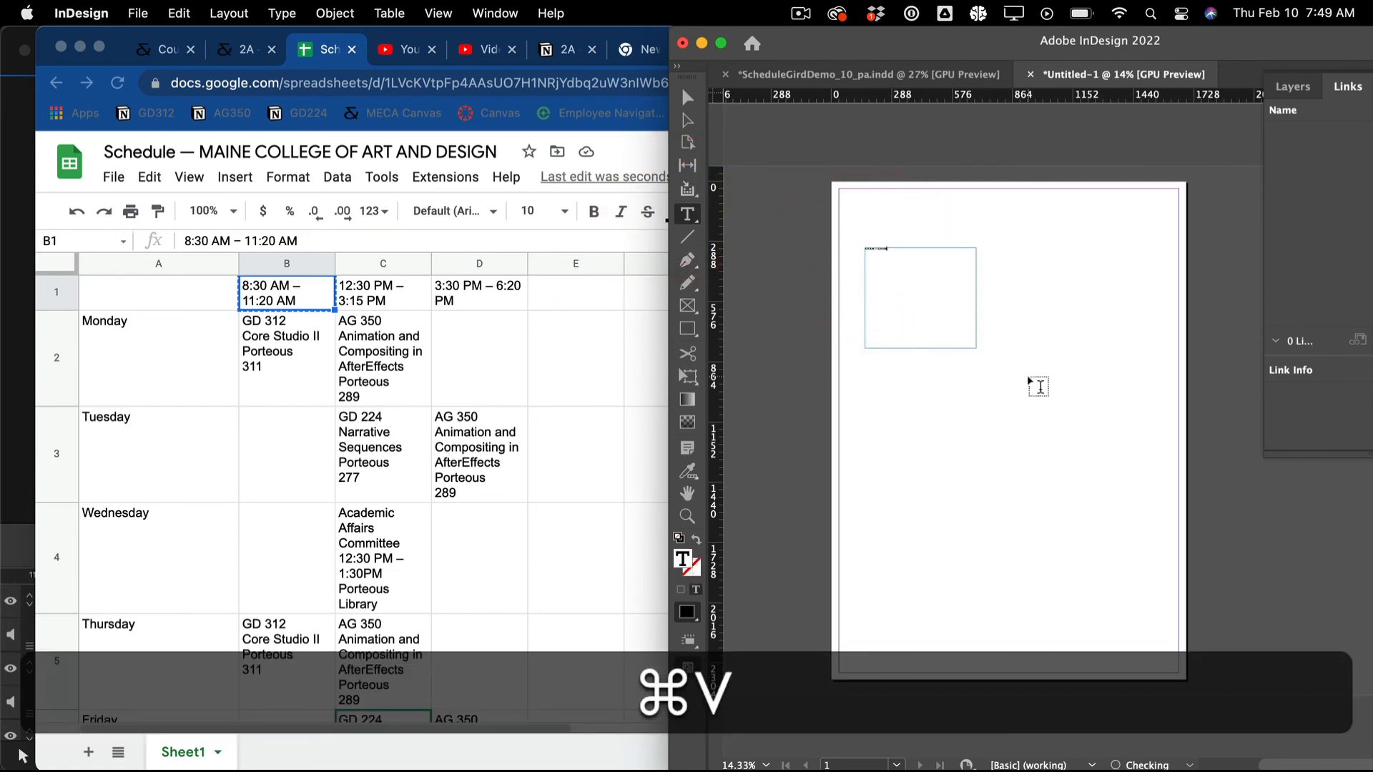
pyautogui.click(687, 96)
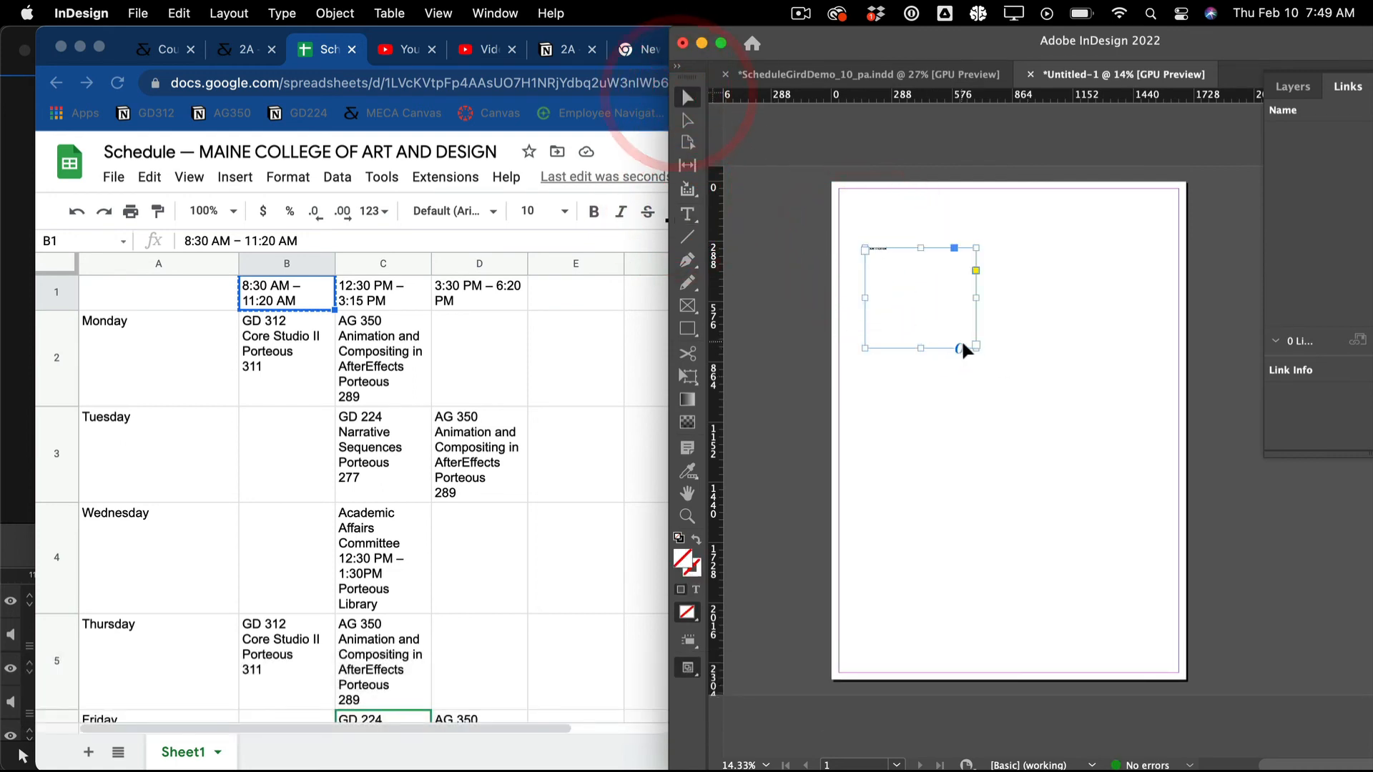
pyautogui.moveTo(961, 327); pyautogui.dragTo(914, 274)
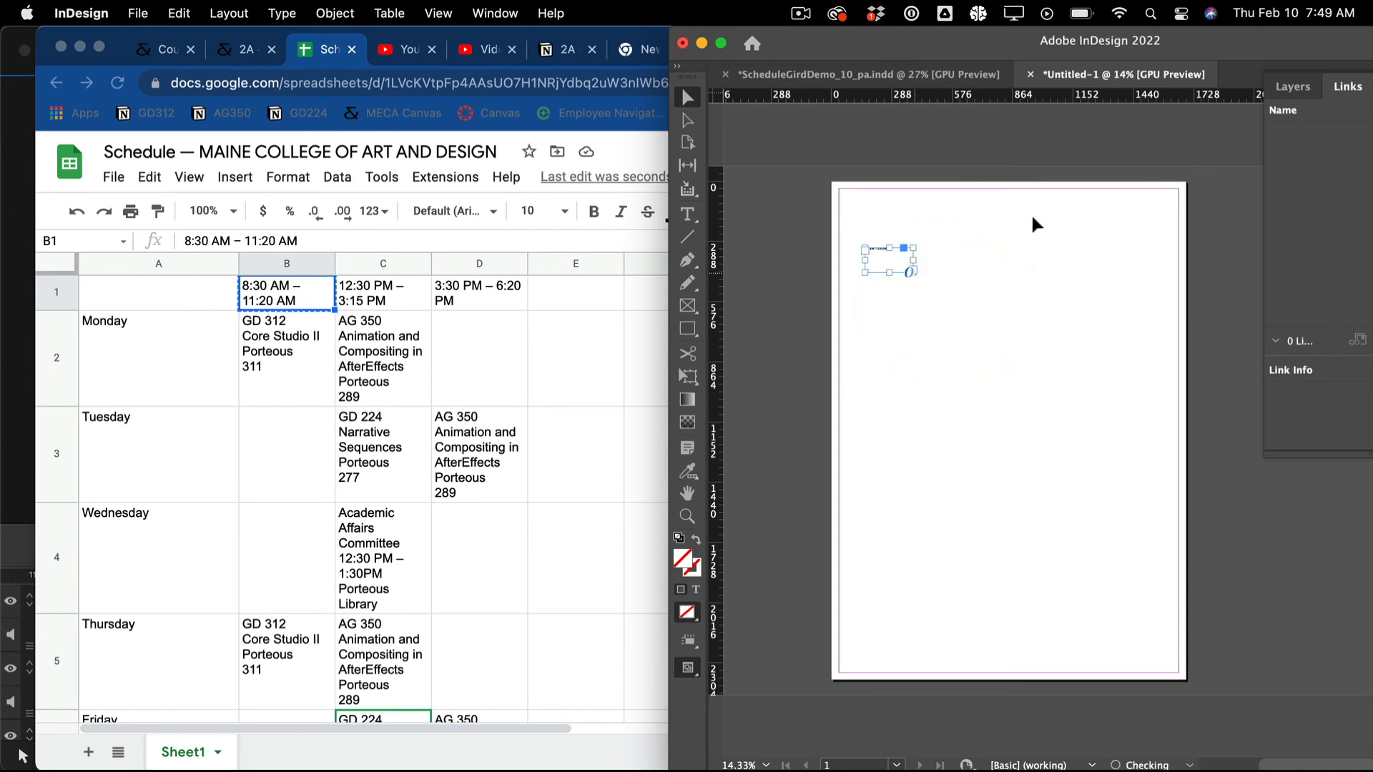
# - Copy the 12:30 PM – 3:15 PM slot from cell C1 into a new text frame right of the first one
pyautogui.click(381, 285)
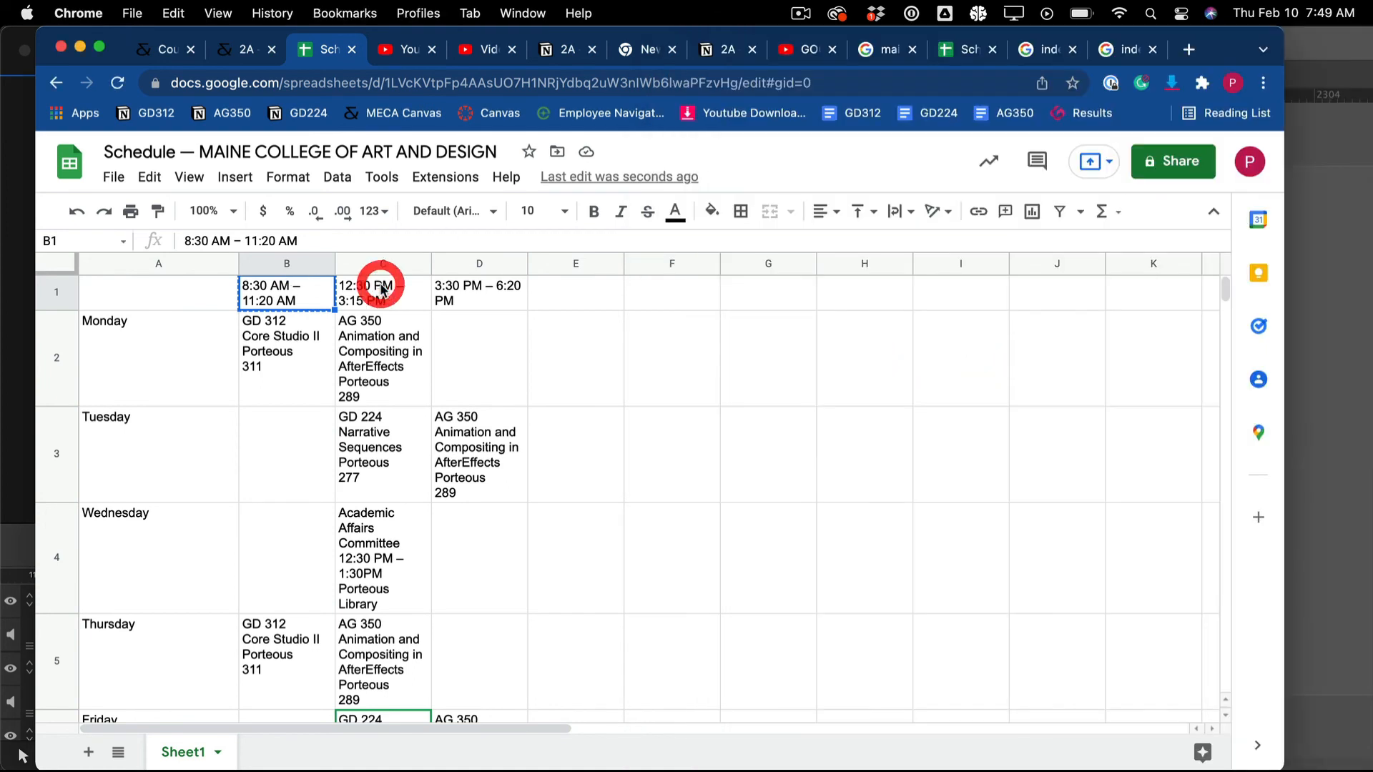
pyautogui.click(401, 433)
pyautogui.click(409, 307)
pyautogui.press('super+c')
pyautogui.press('super+Tab')
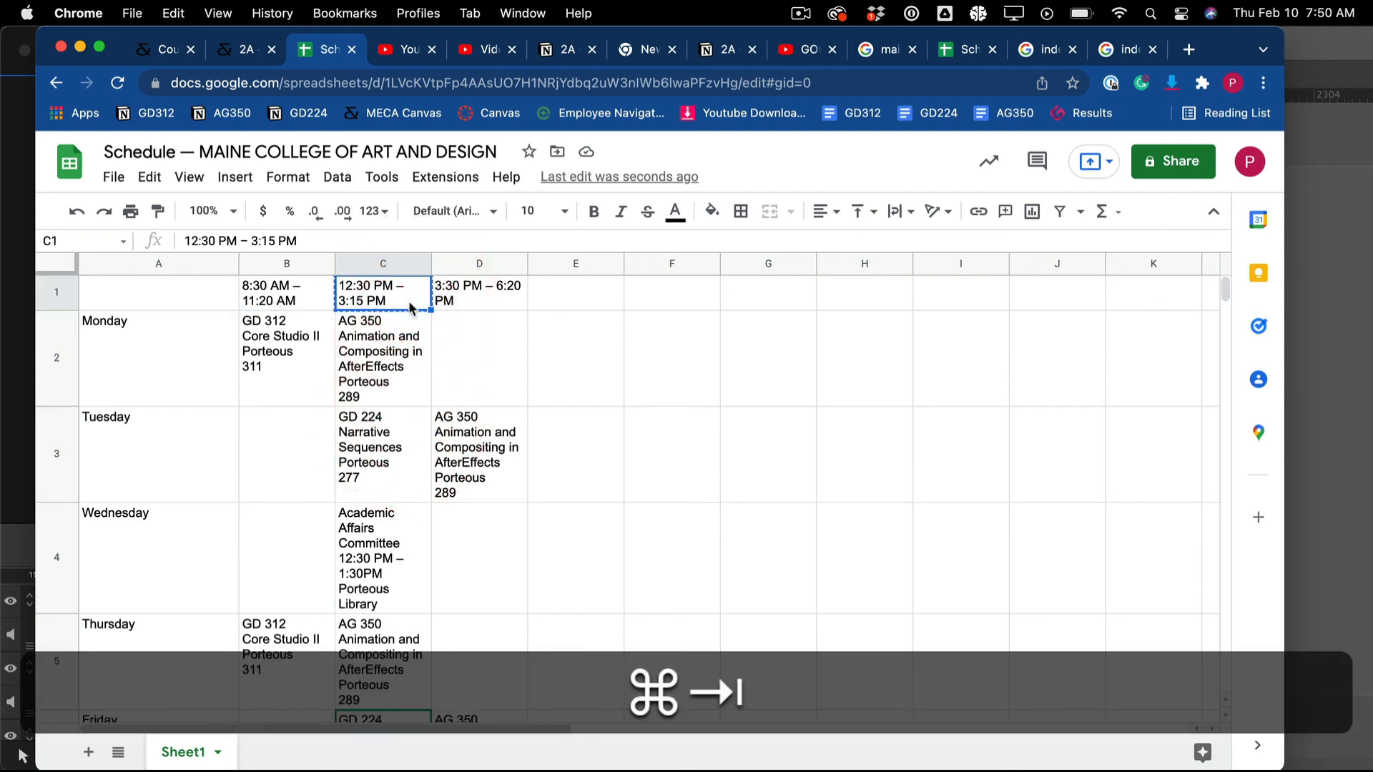
pyautogui.press('r')
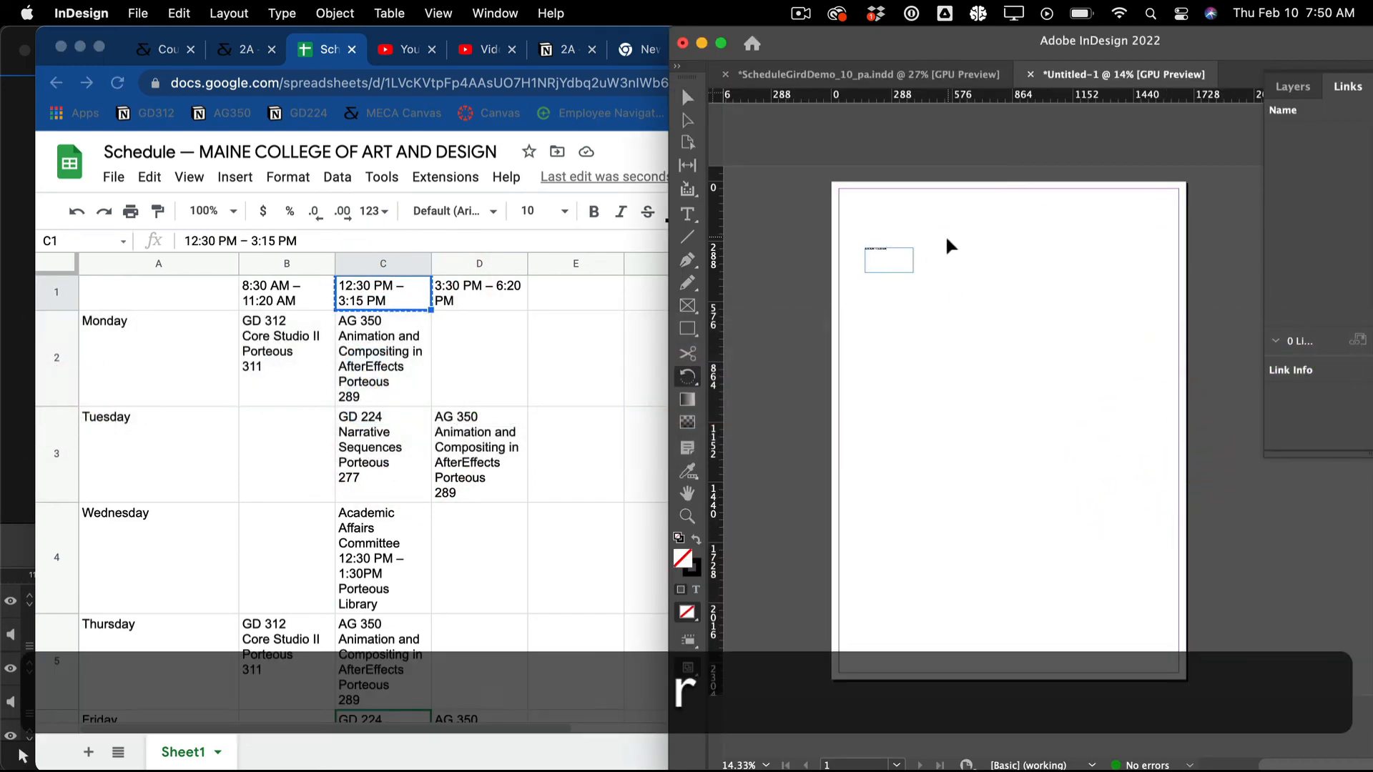
pyautogui.click(937, 253)
pyautogui.press('t')
pyautogui.press('t')
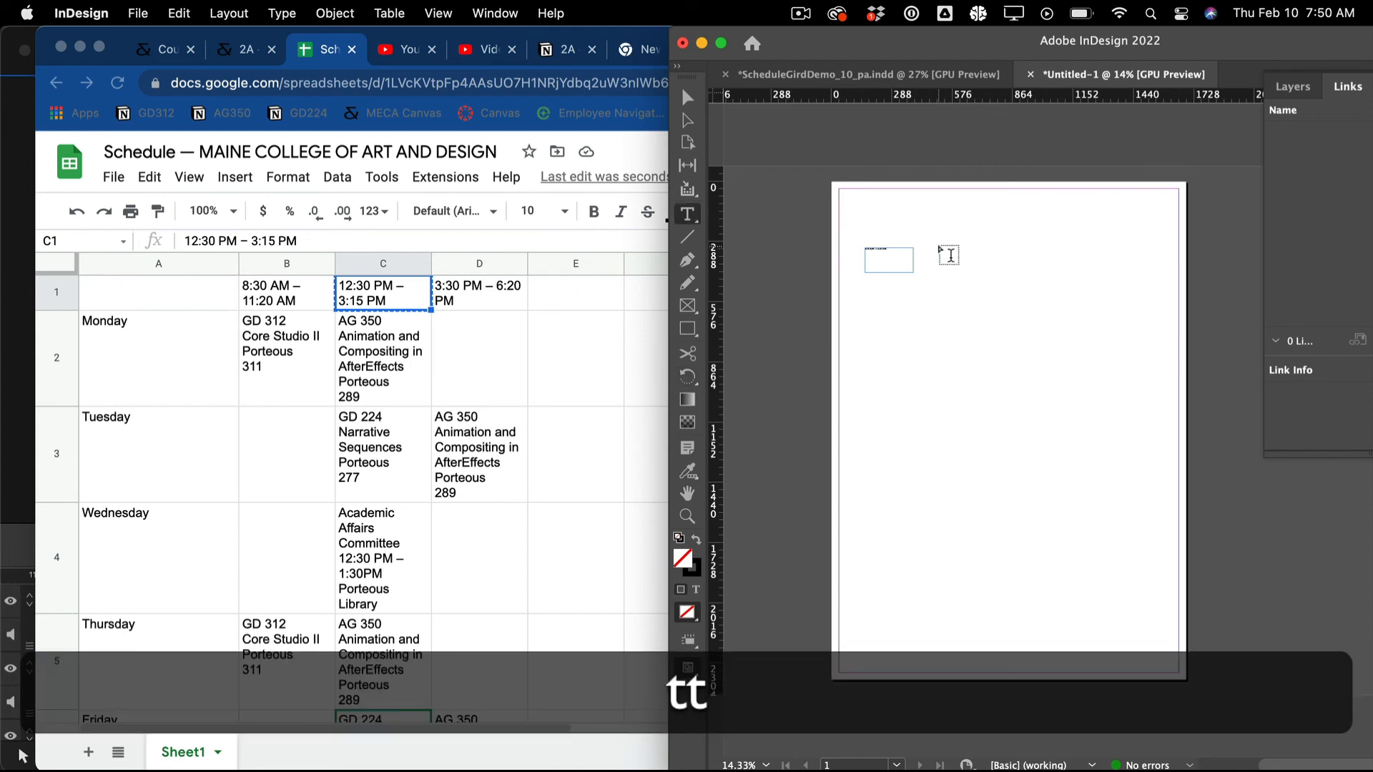
pyautogui.moveTo(938, 248); pyautogui.dragTo(1009, 280)
pyautogui.press('super+v')
# - Copy the 3:30 PM – 6:20 PM slot from cell D1 into a third text frame at the row's right end
pyautogui.click(556, 345)
pyautogui.click(475, 290)
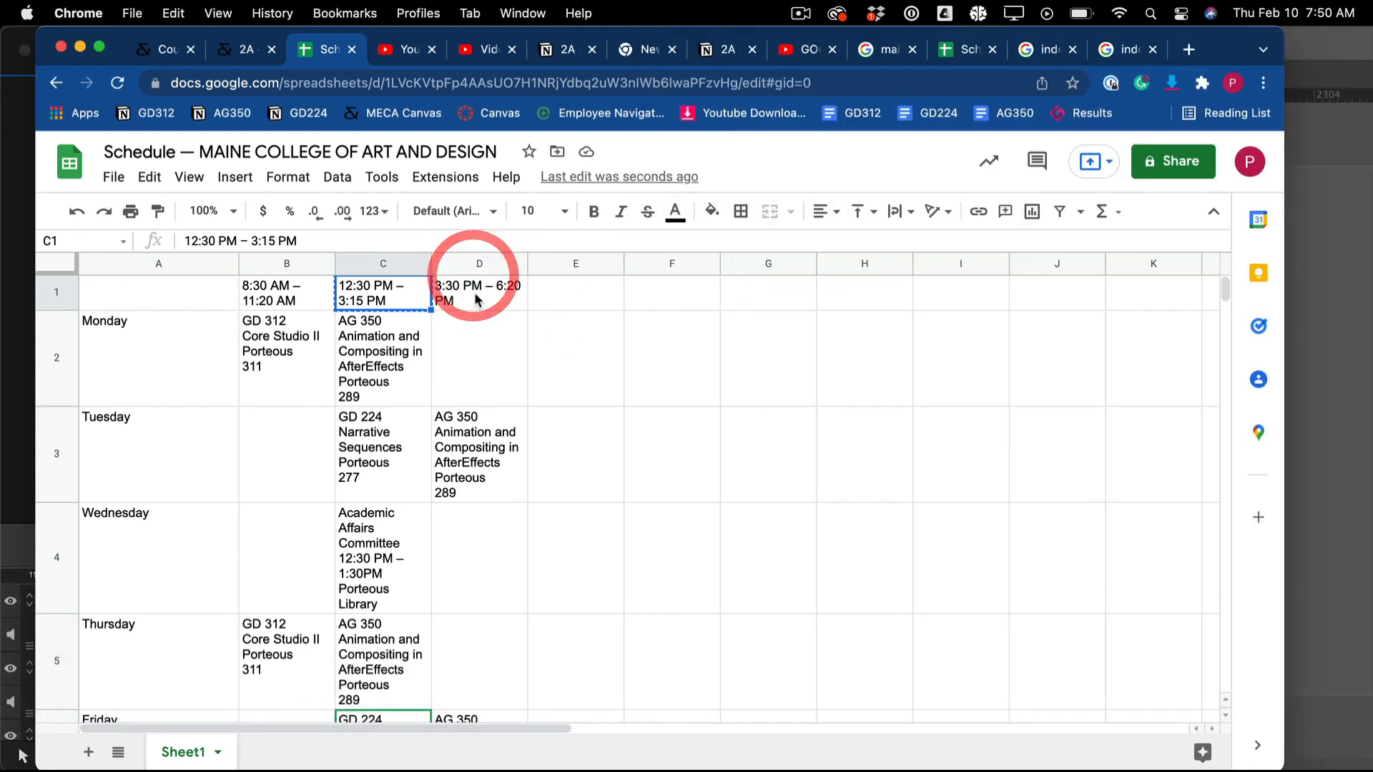
pyautogui.press('super+c')
pyautogui.press('super+Tab')
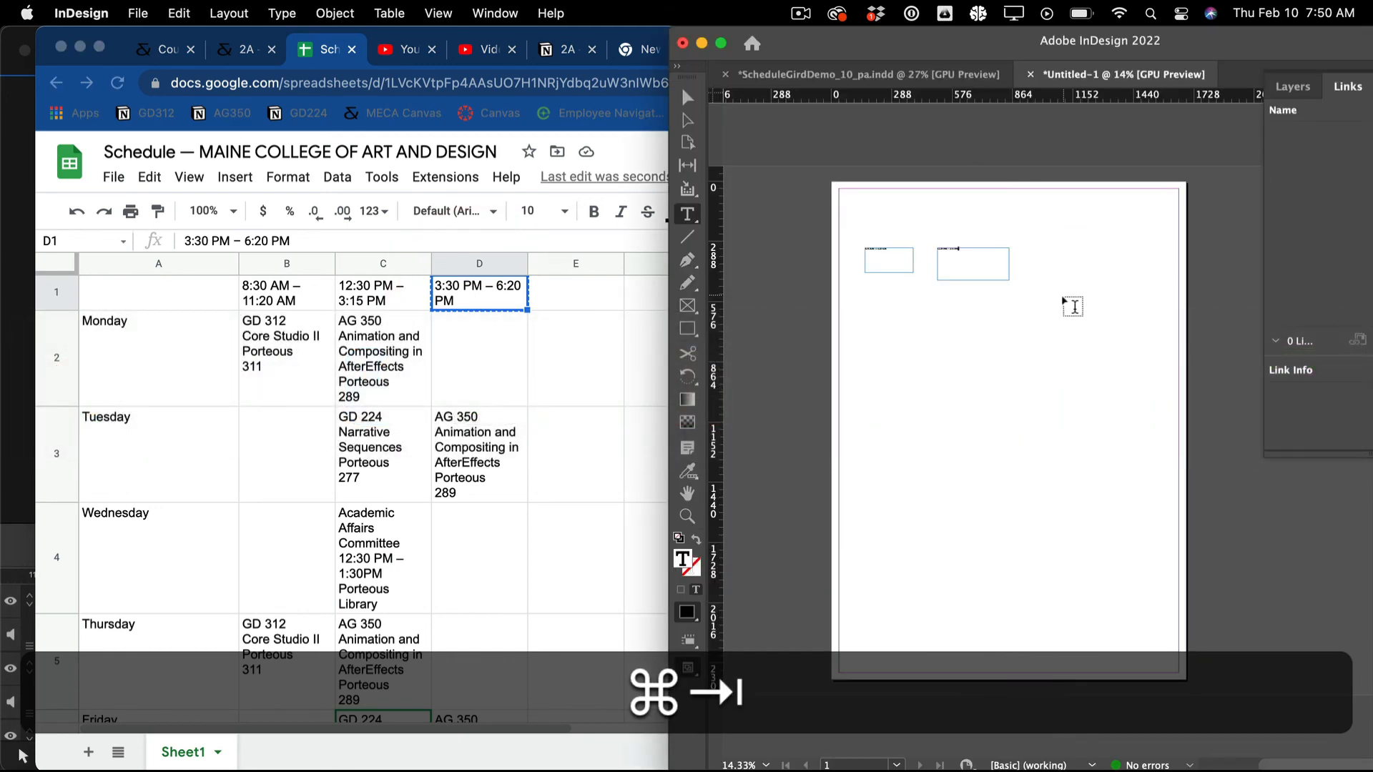
pyautogui.moveTo(1036, 291); pyautogui.dragTo(1112, 272)
pyautogui.press('super+v')
# - Try to copy Monday from cell A2 into a new text frame below the first time slot
pyautogui.click(179, 335)
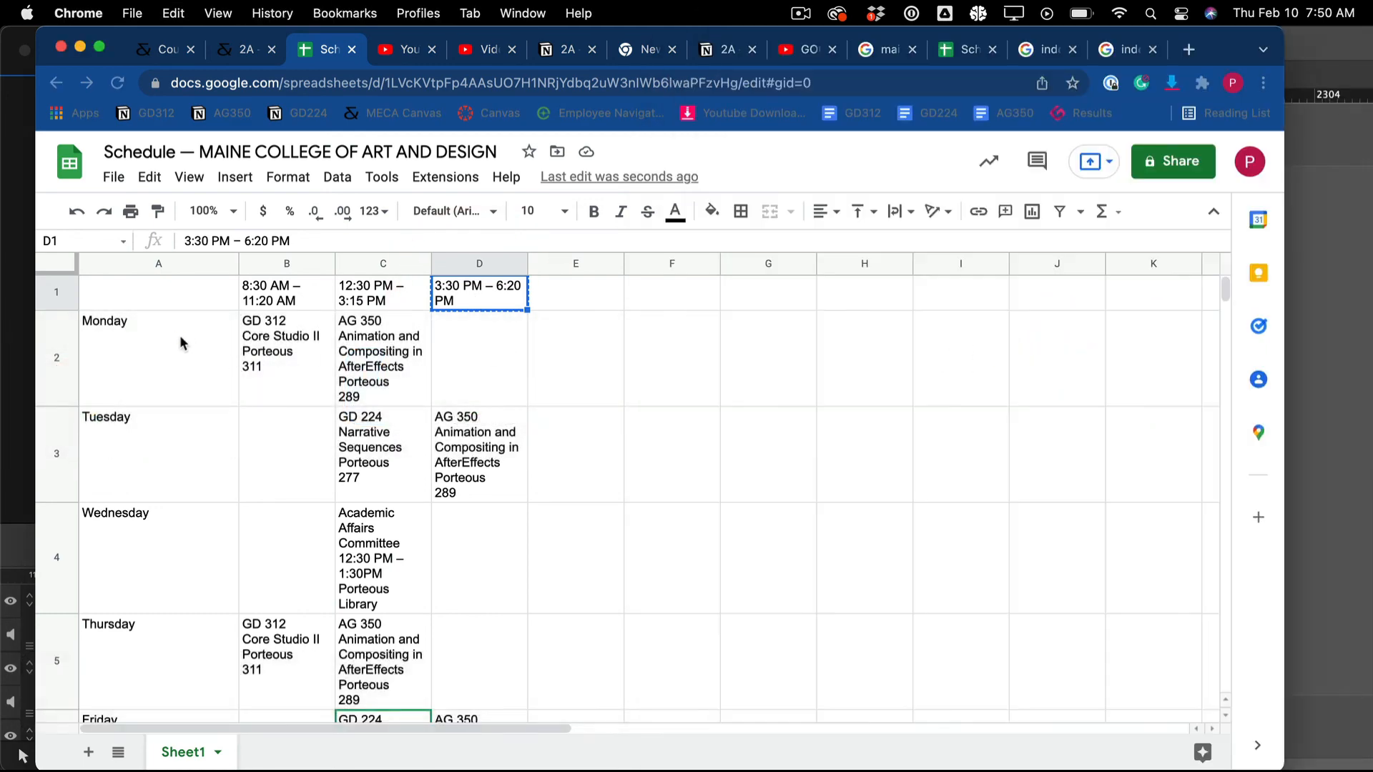
pyautogui.click(181, 340)
pyautogui.press('super+c')
pyautogui.press('super+Tab')
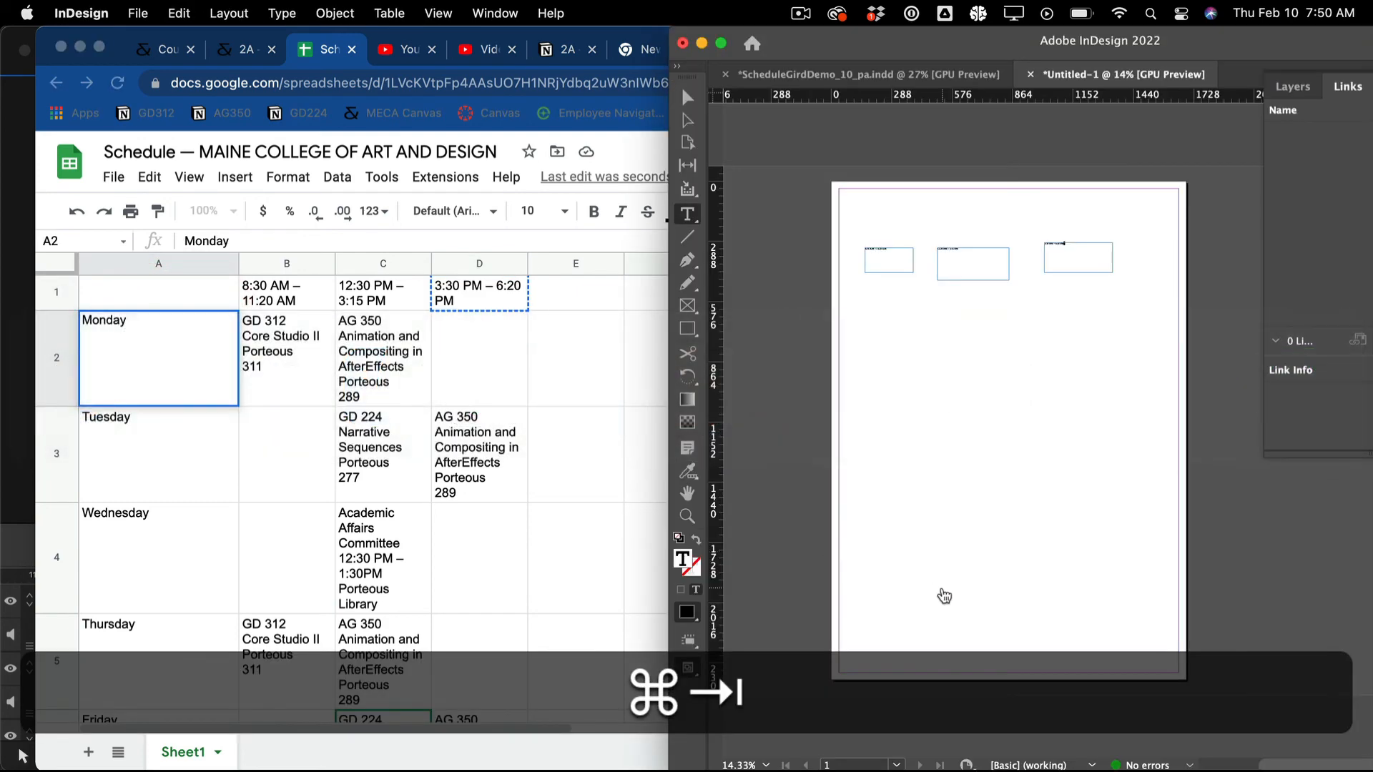
pyautogui.click(950, 494)
pyautogui.moveTo(855, 306); pyautogui.dragTo(918, 359)
pyautogui.press('super+v')
# - Try to copy Monday's GD 312 Core Studio II entry from cell B2 into a text frame below the second time slot
pyautogui.click(282, 368)
pyautogui.click(281, 368)
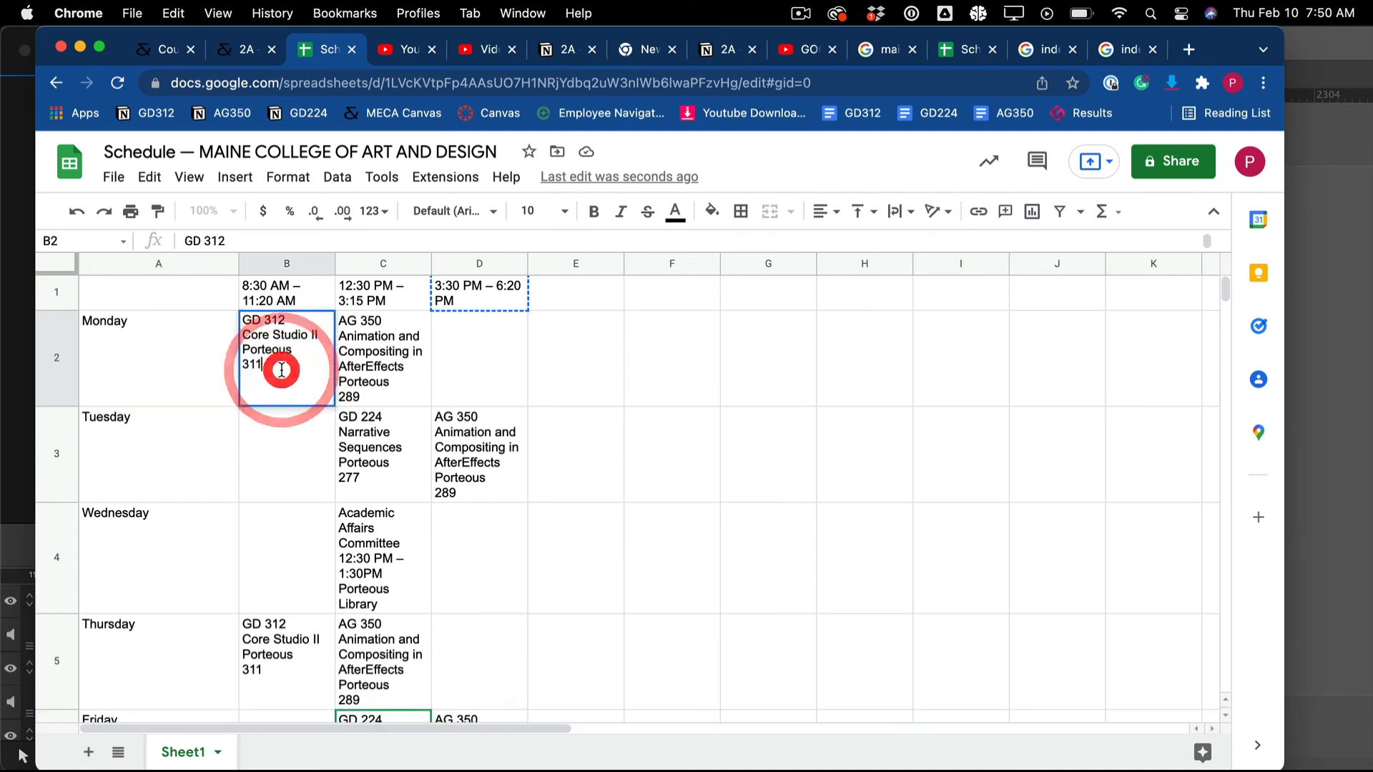
pyautogui.press('super+Tab')
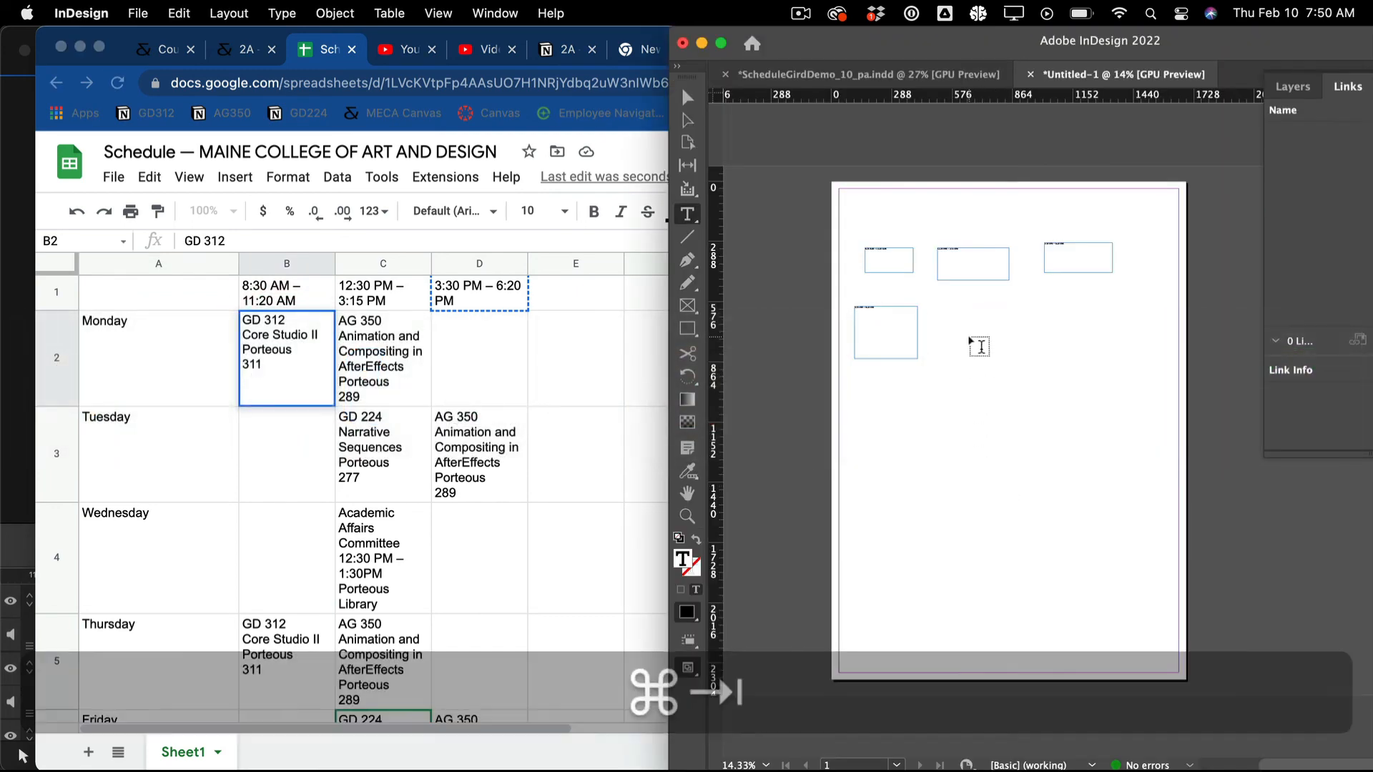
pyautogui.moveTo(998, 389); pyautogui.dragTo(999, 387)
pyautogui.press('super+v')
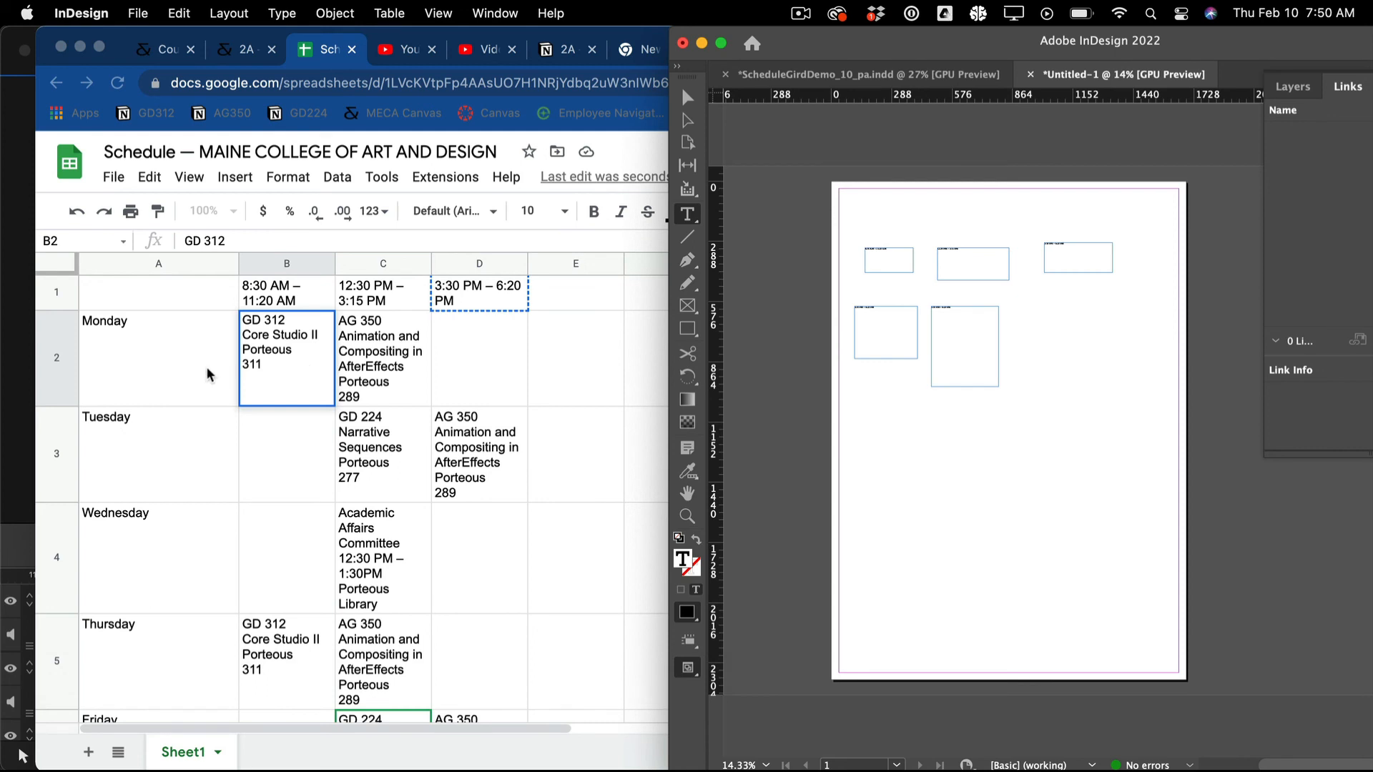
pyautogui.press('v')
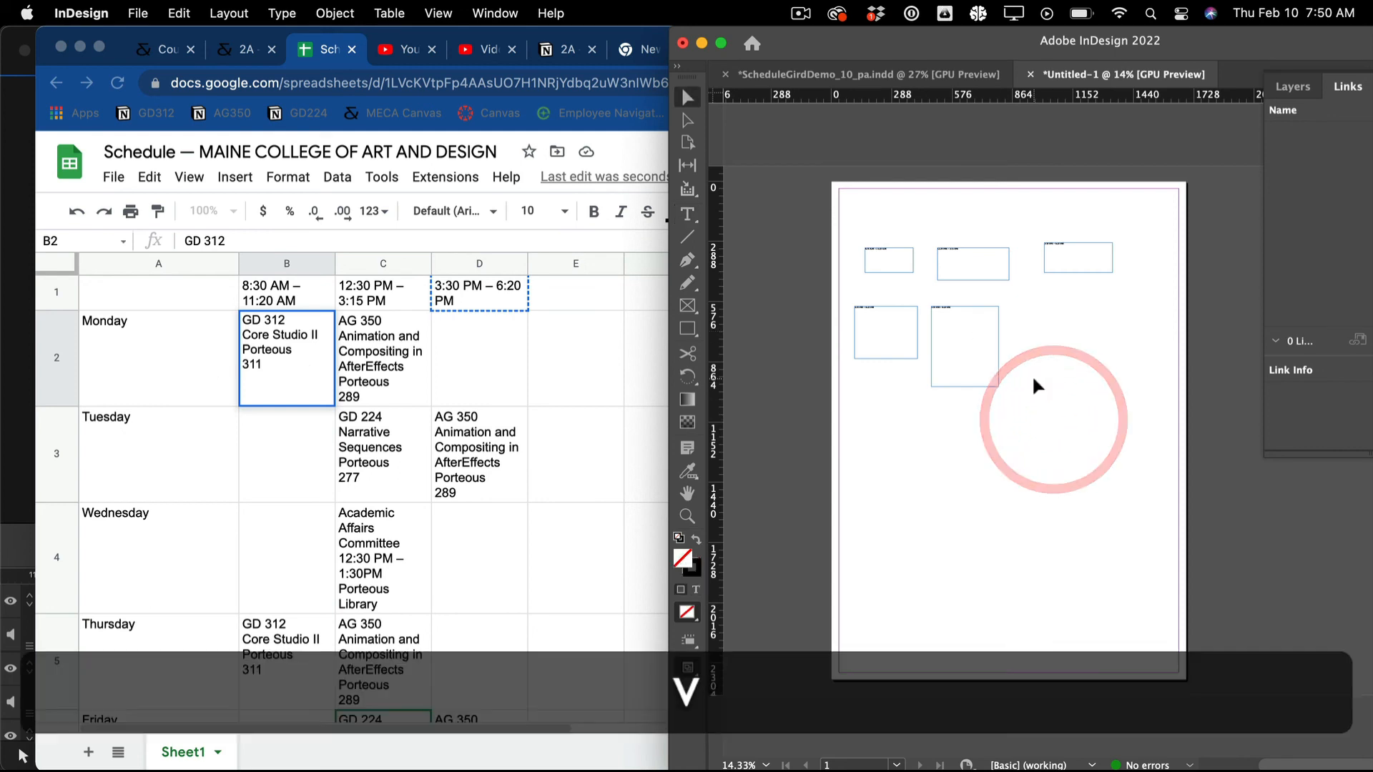
# - Delete every text frame on the page except the first time slot's frame
pyautogui.click(966, 356)
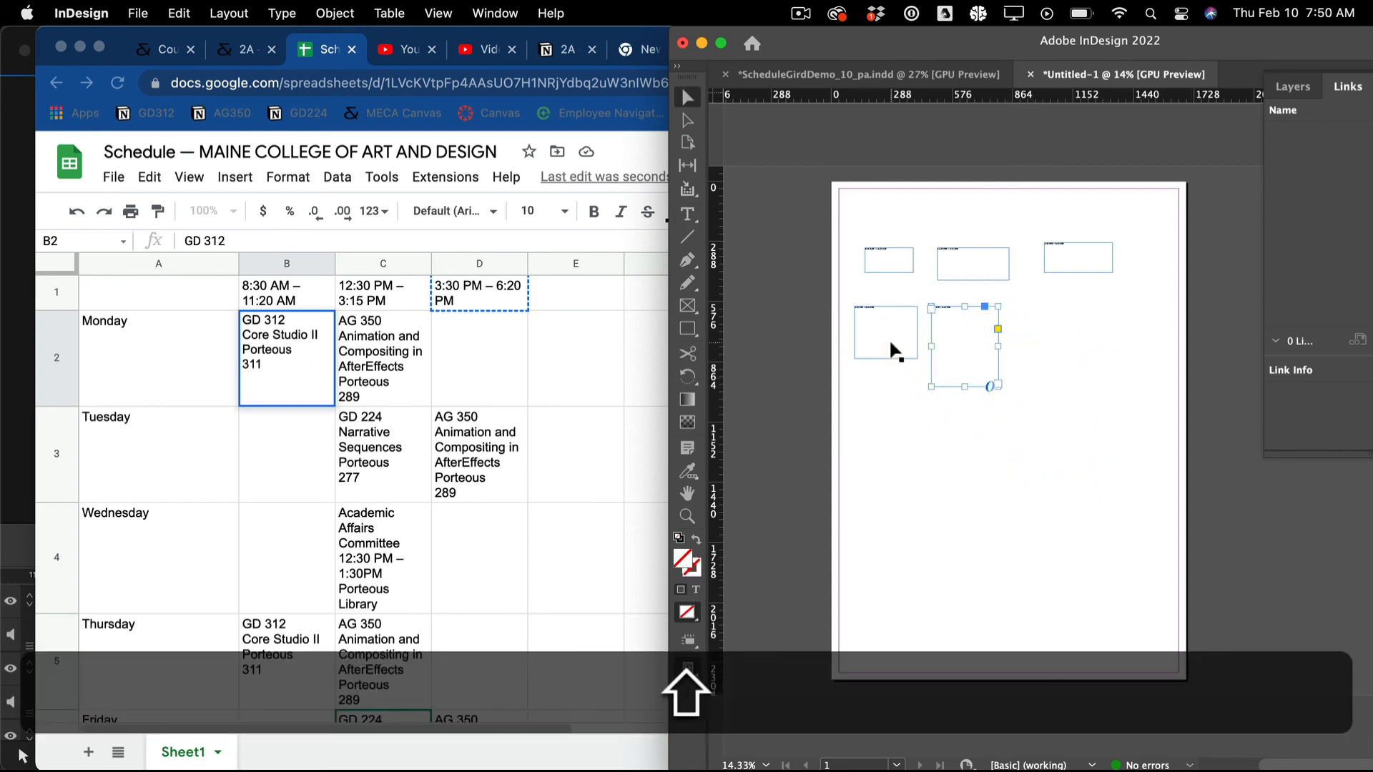
pyautogui.keyDown('shift'); pyautogui.click(889, 338); pyautogui.keyUp('shift')
pyautogui.keyDown('shift'); pyautogui.click(967, 268); pyautogui.keyUp('shift')
pyautogui.keyDown('shift'); pyautogui.click(1090, 247); pyautogui.keyUp('shift')
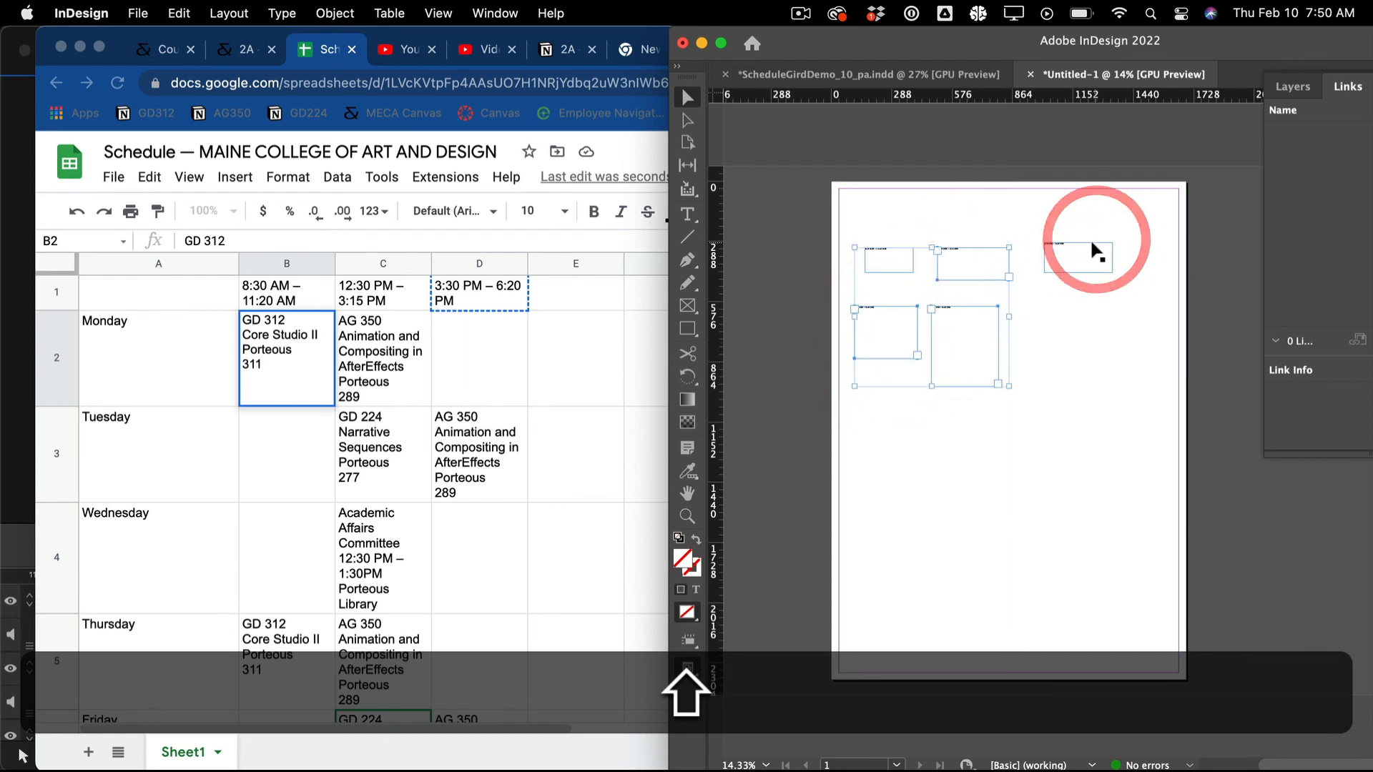
pyautogui.hotkey('shift', 'BackSpace')
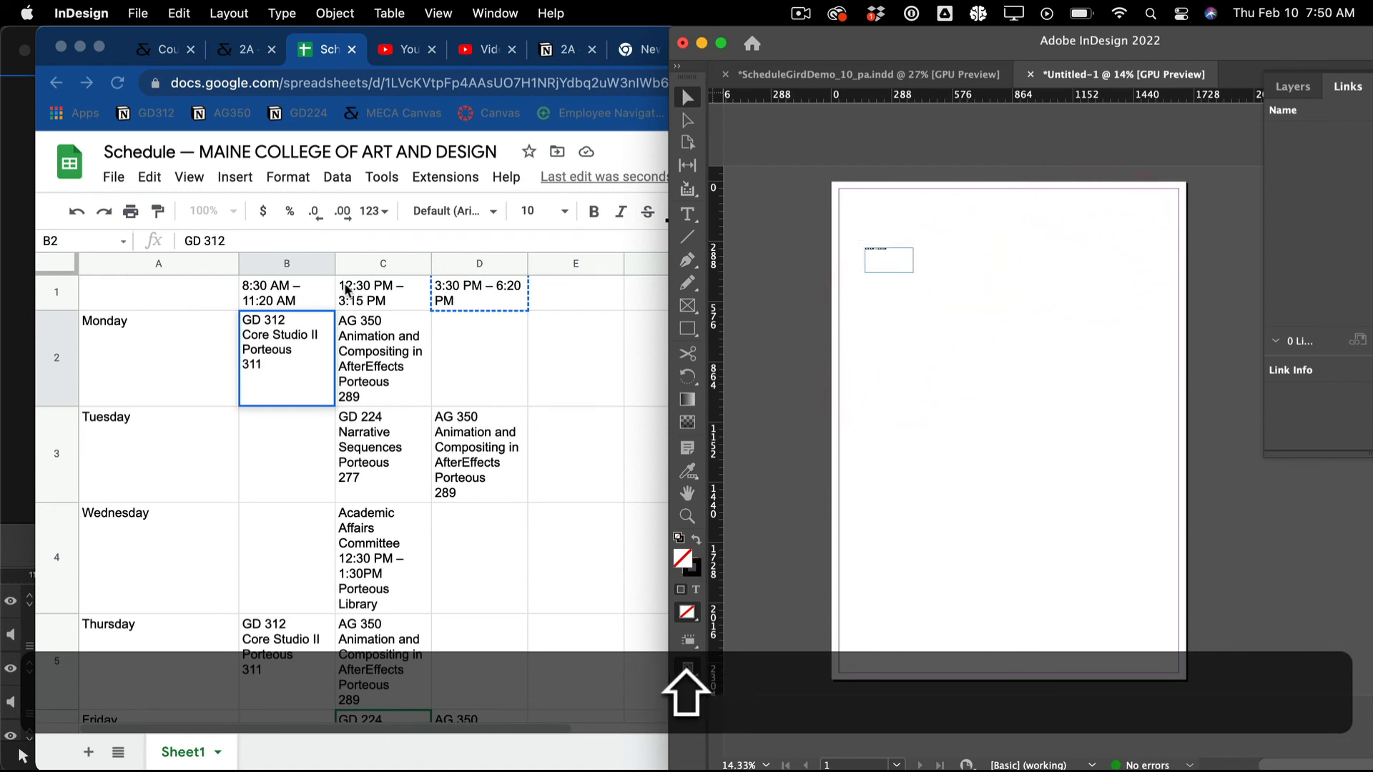
# - Copy the 12:30 PM – 3:15 PM slot from cell C1 into a new text frame beside the 8:30 AM – 11:20 AM frame
pyautogui.click(373, 290)
pyautogui.click(374, 284)
pyautogui.click(387, 337)
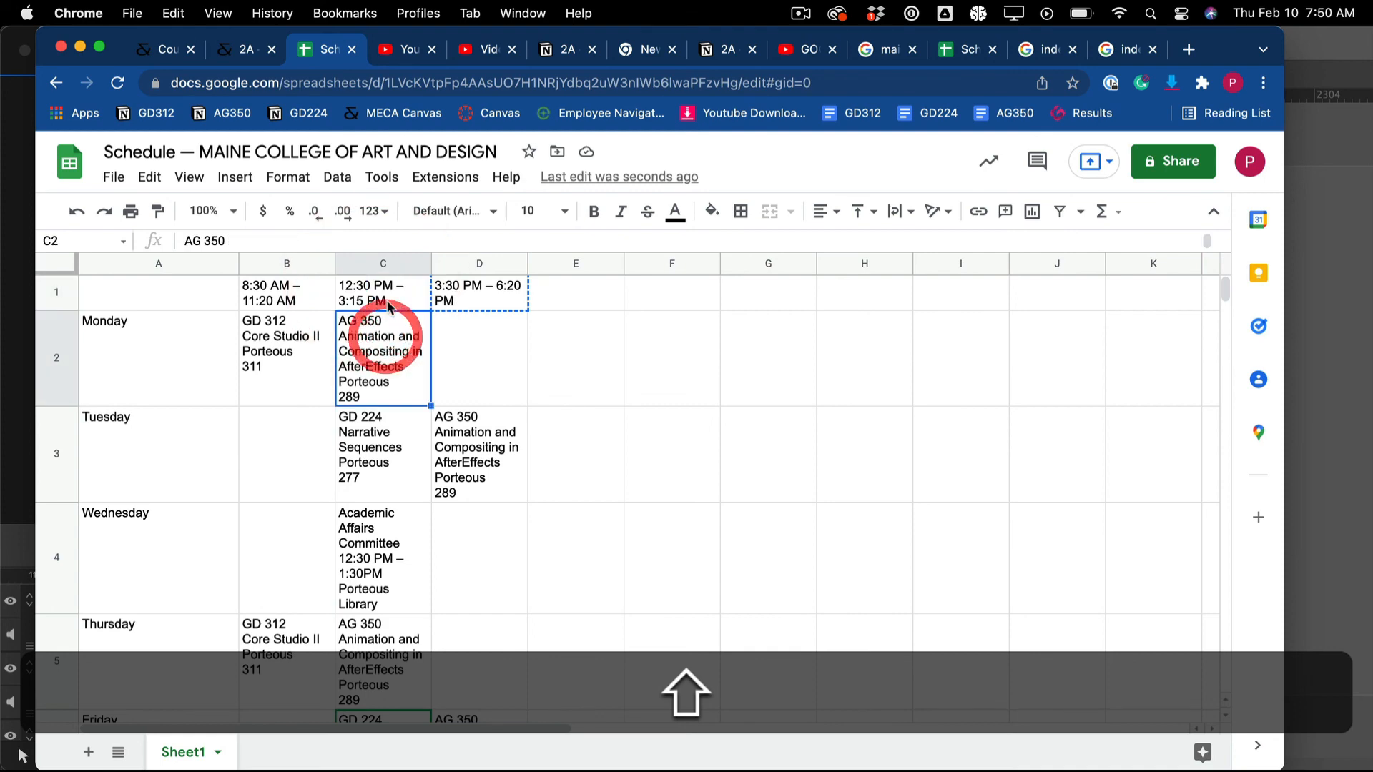
pyautogui.click(387, 302)
pyautogui.press('shift+super+c')
pyautogui.press('shift+super+Tab')
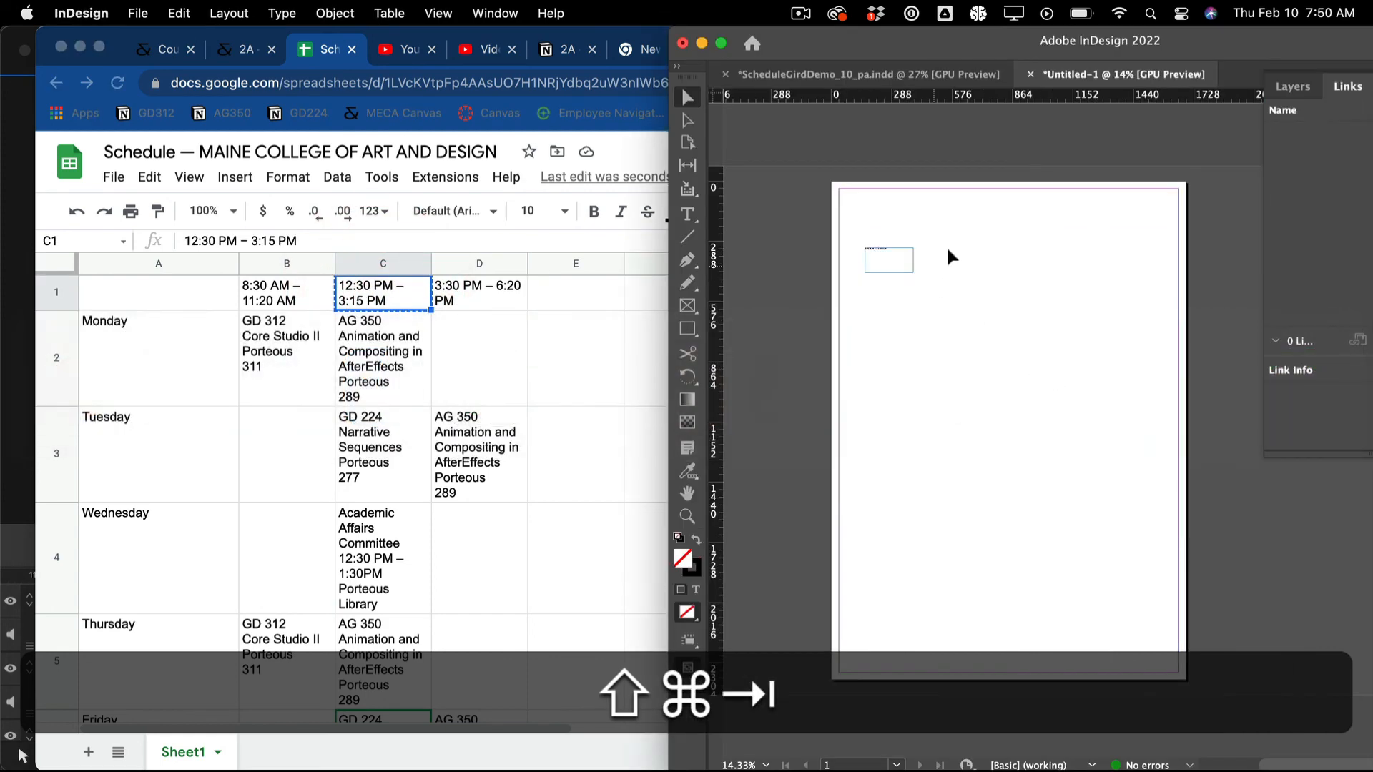
pyautogui.press('t')
pyautogui.moveTo(932, 238); pyautogui.dragTo(1004, 273)
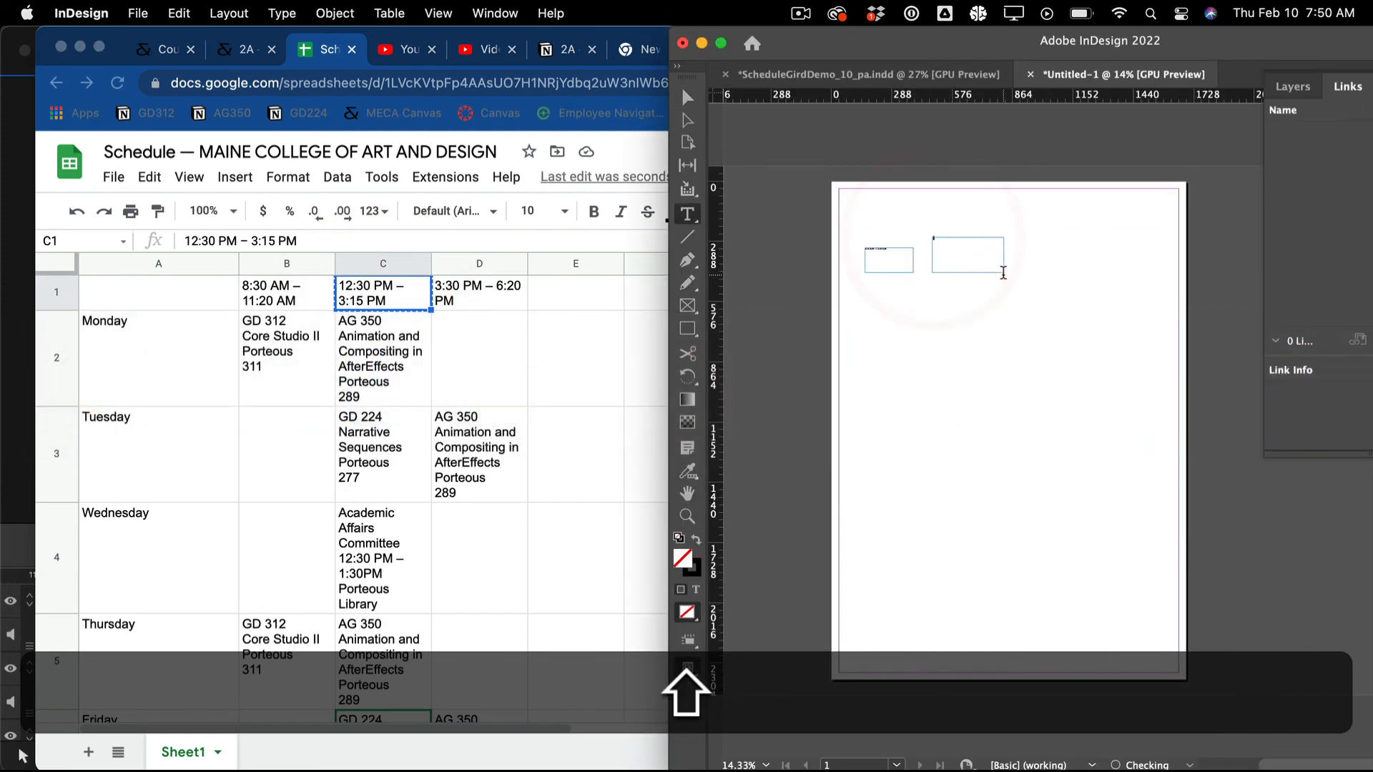
pyautogui.press('shift+super+v')
# - Copy the 3:30 PM – 6:20 PM slot from cell D1 into a third text frame in the time-slot row
pyautogui.click(504, 301)
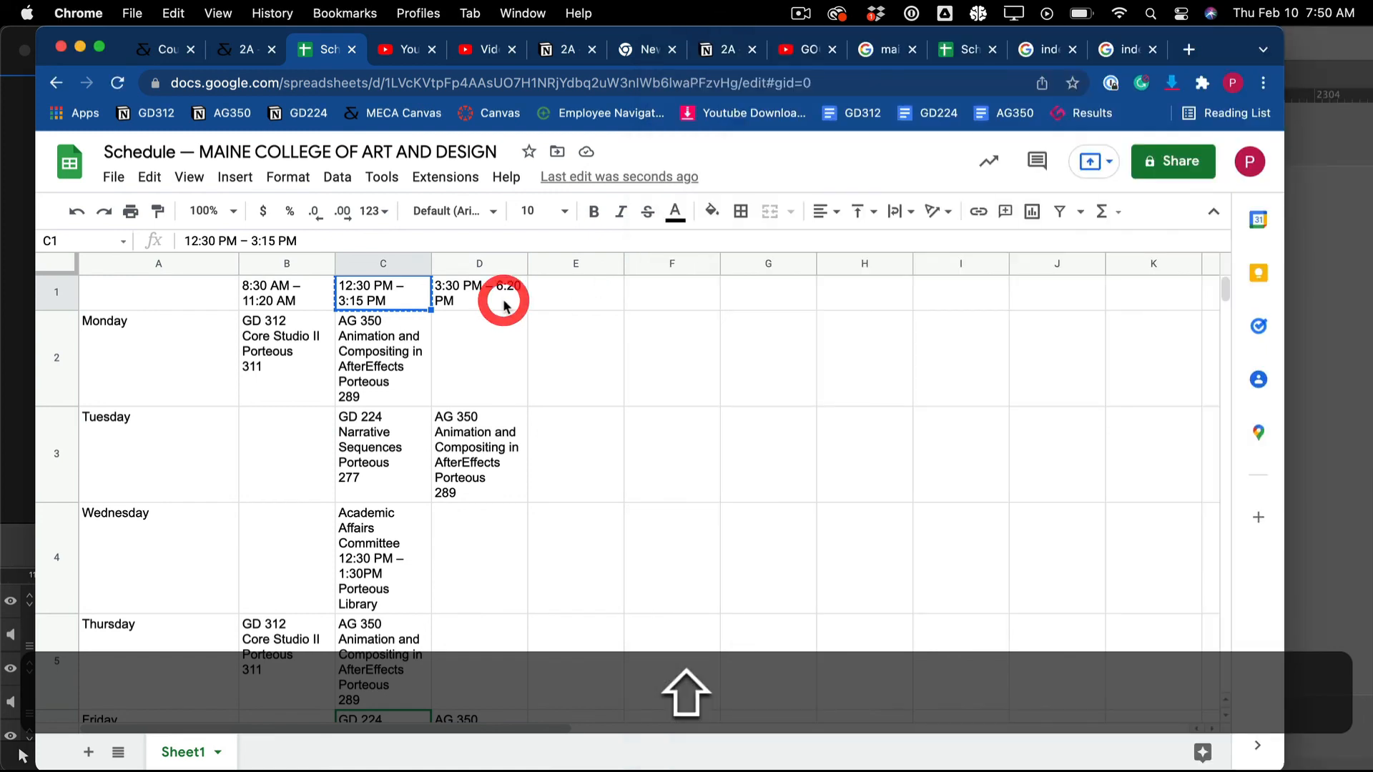
pyautogui.click(485, 348)
pyautogui.click(476, 298)
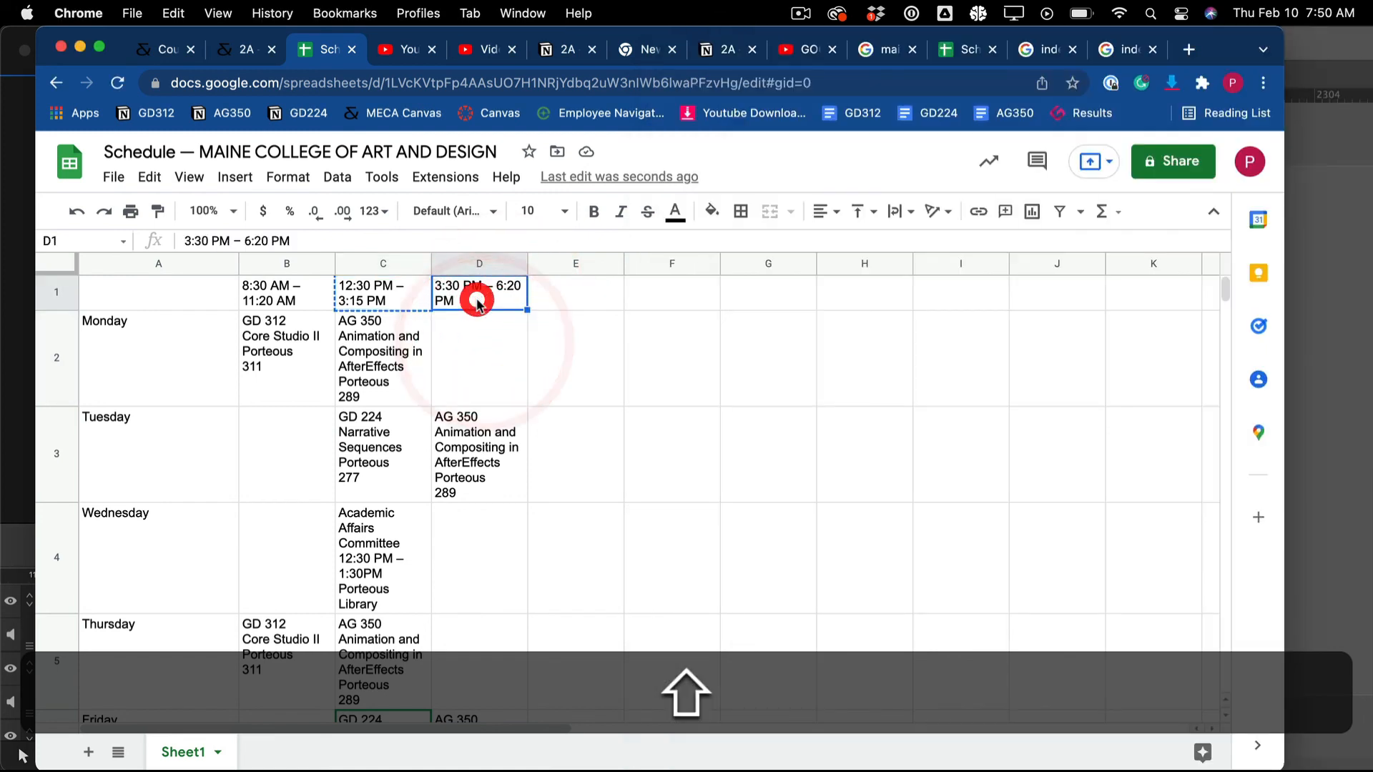
pyautogui.press('shift+super+c')
pyautogui.press('alt+shift+super+Tab')
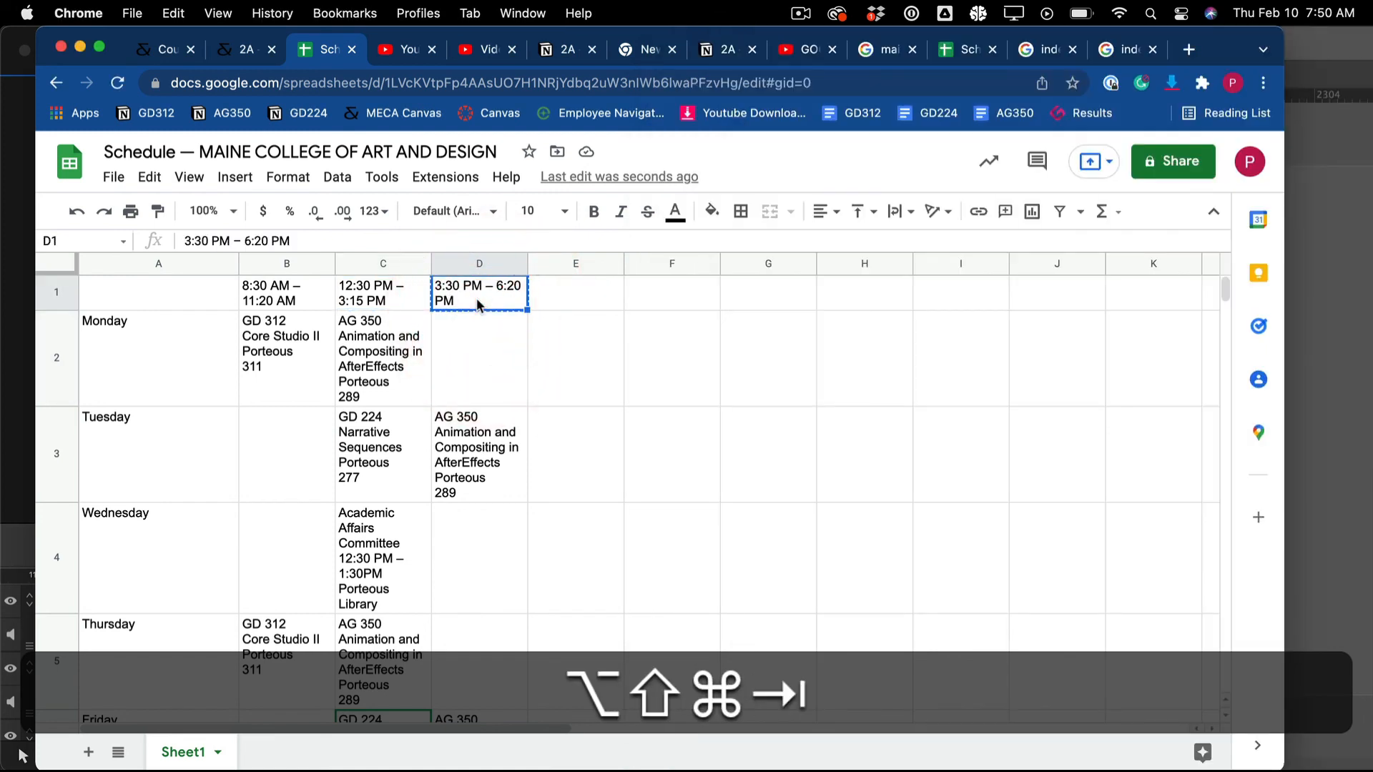
pyautogui.press('shift+super+Tab')
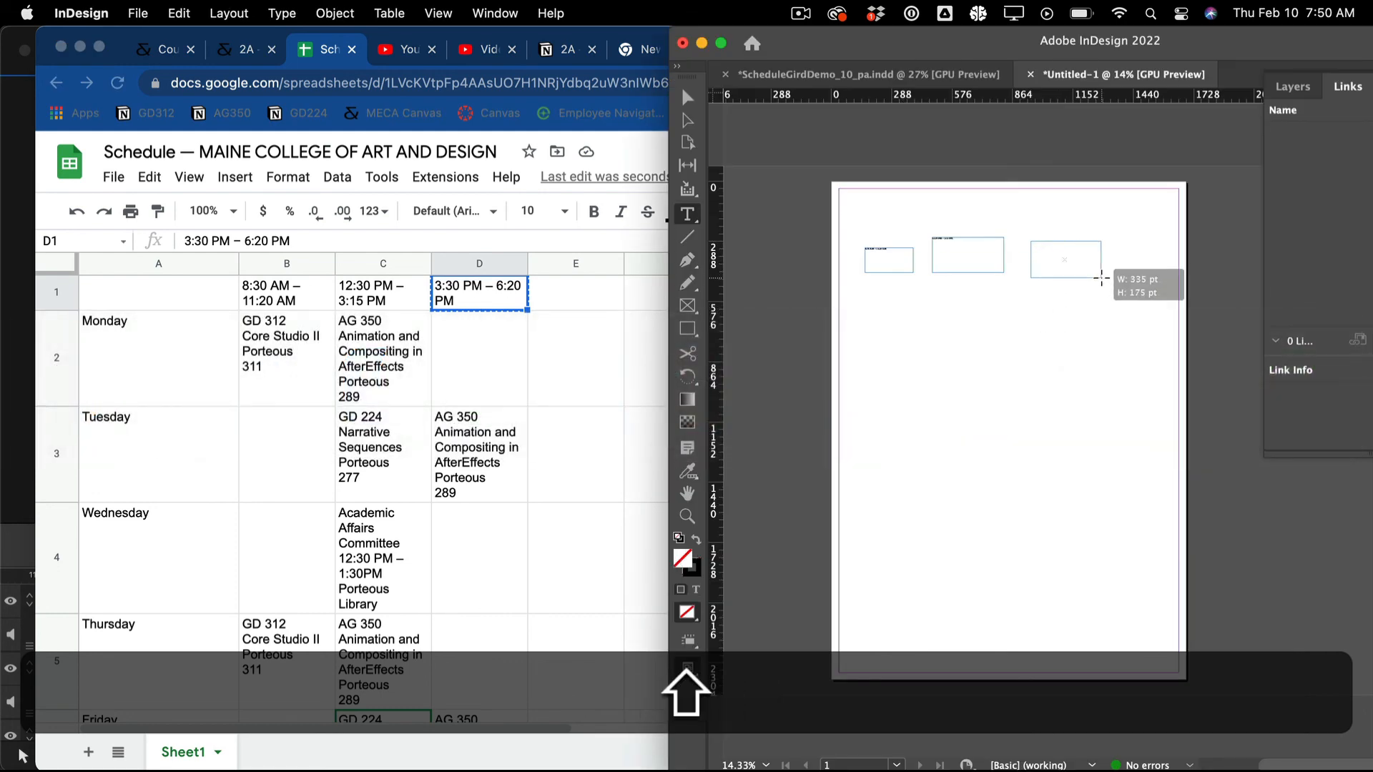
pyautogui.moveTo(1101, 278); pyautogui.dragTo(1098, 281)
pyautogui.press('shift+super+v')
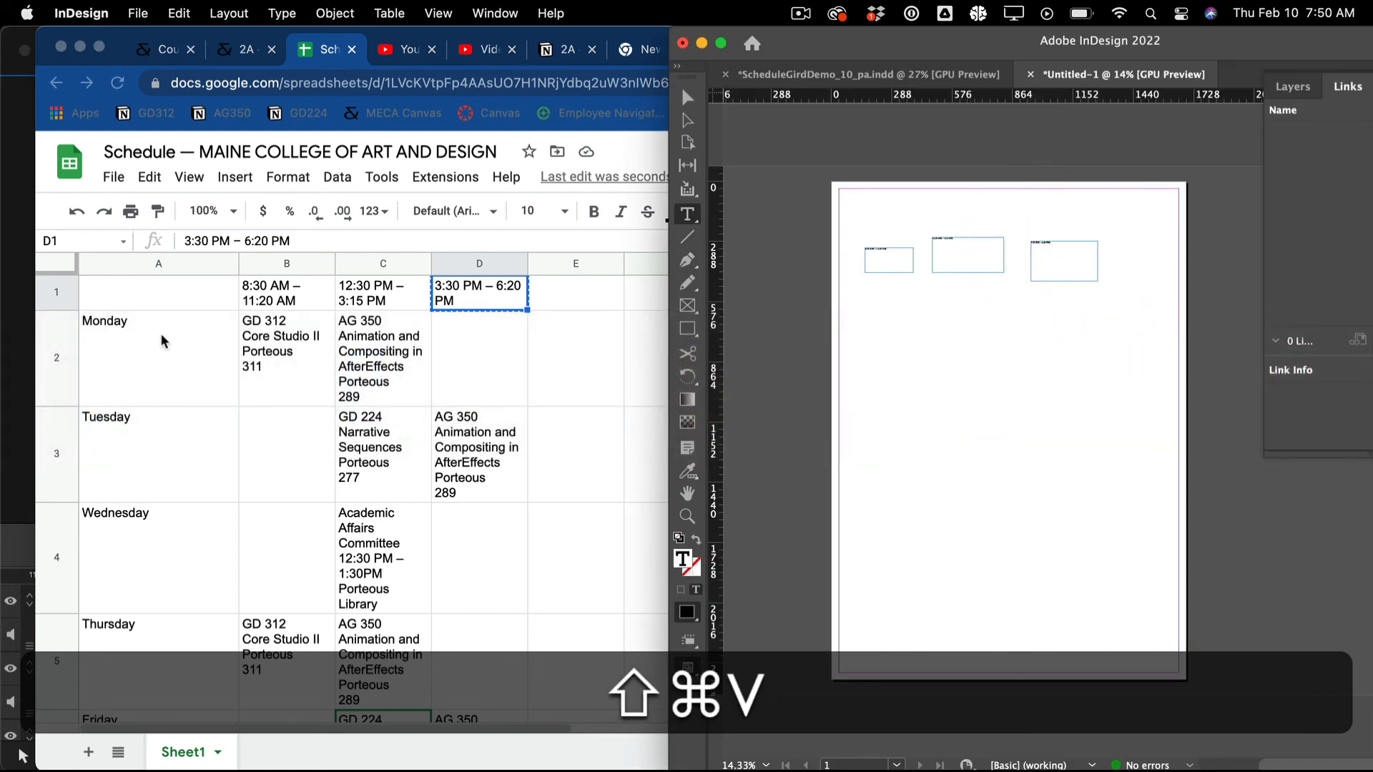
# - Try to copy Monday from cell A2 into a new text frame below the first time slot
pyautogui.click(161, 341)
pyautogui.press('shift+super+c')
pyautogui.press('shift+super+Tab')
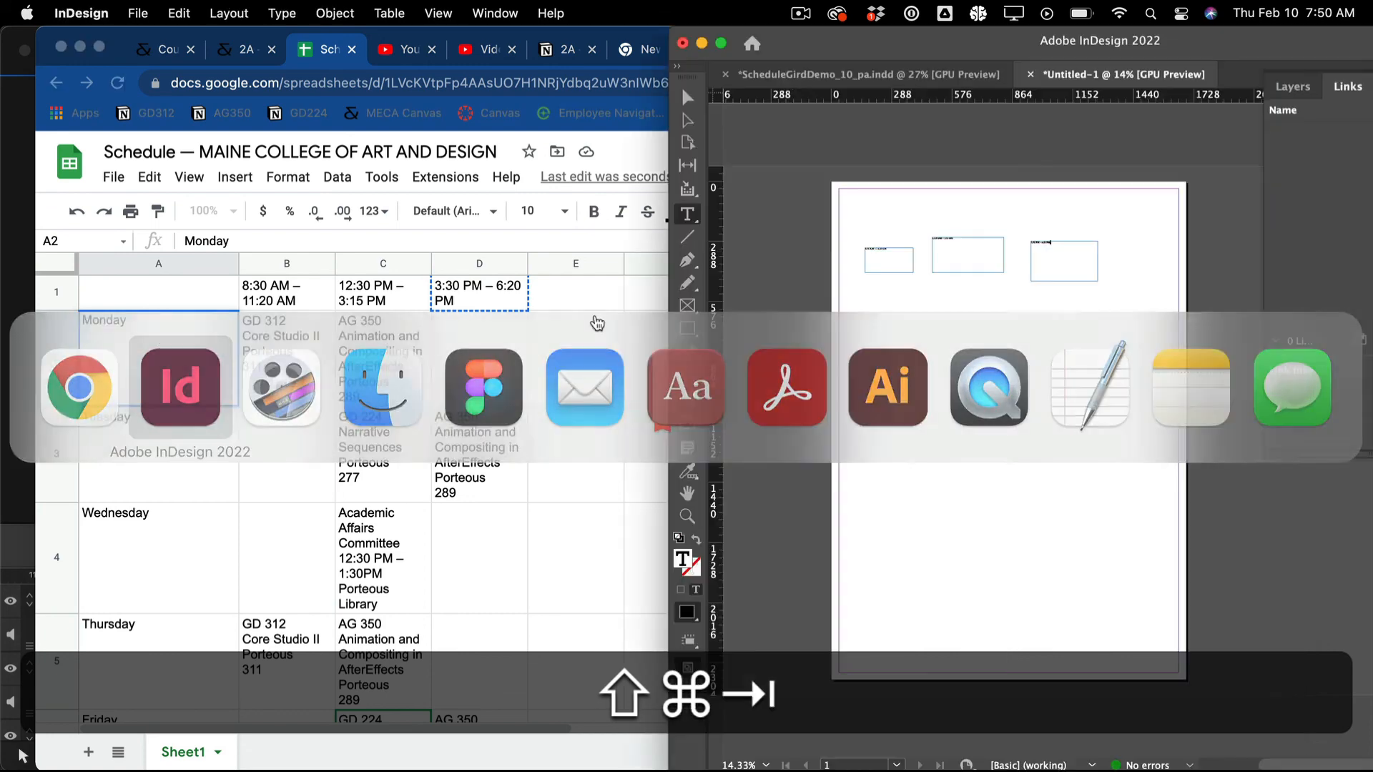
pyautogui.moveTo(871, 324); pyautogui.dragTo(931, 369)
pyautogui.press('shift+super+v')
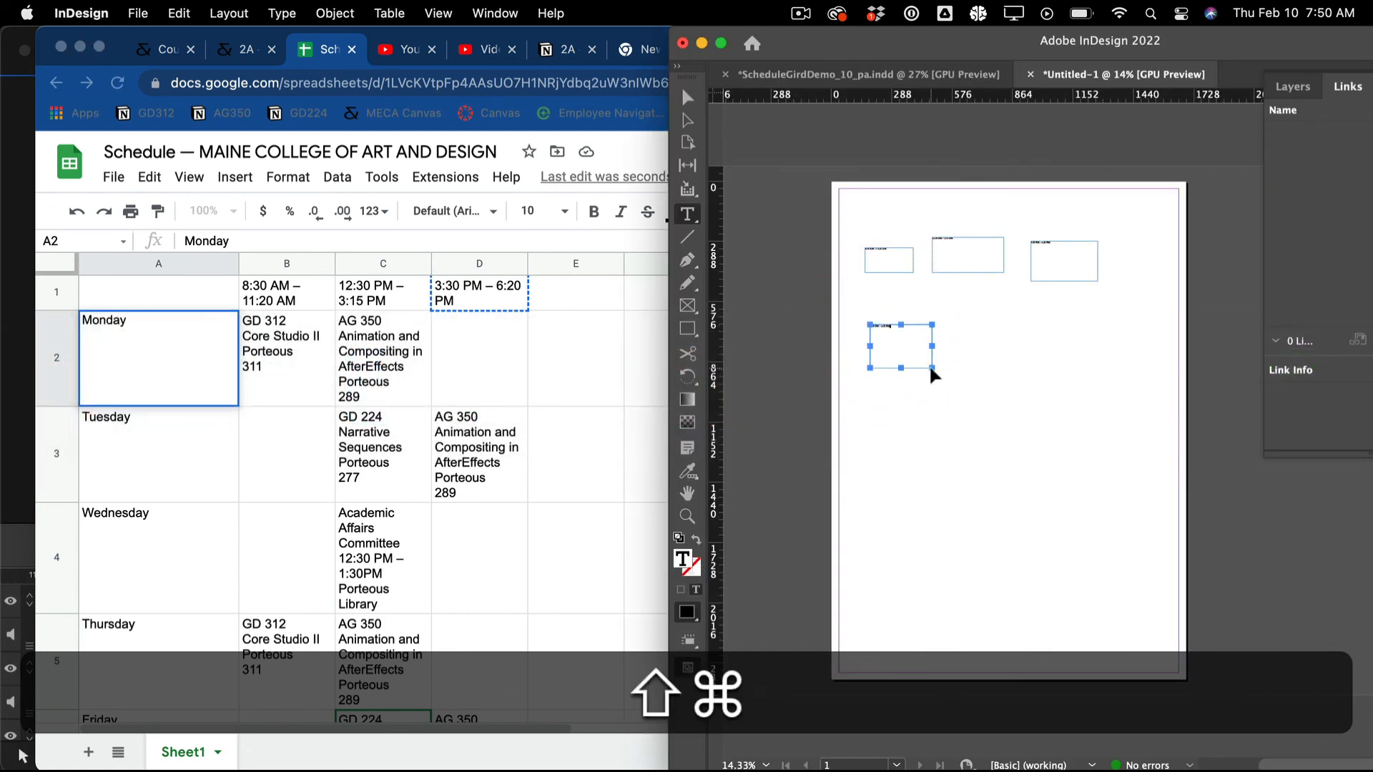
pyautogui.press('shift+super+equal')
# - Copy Monday from cell A2 again and delete the wrongly filled text frame below the first time slot
pyautogui.click(224, 448)
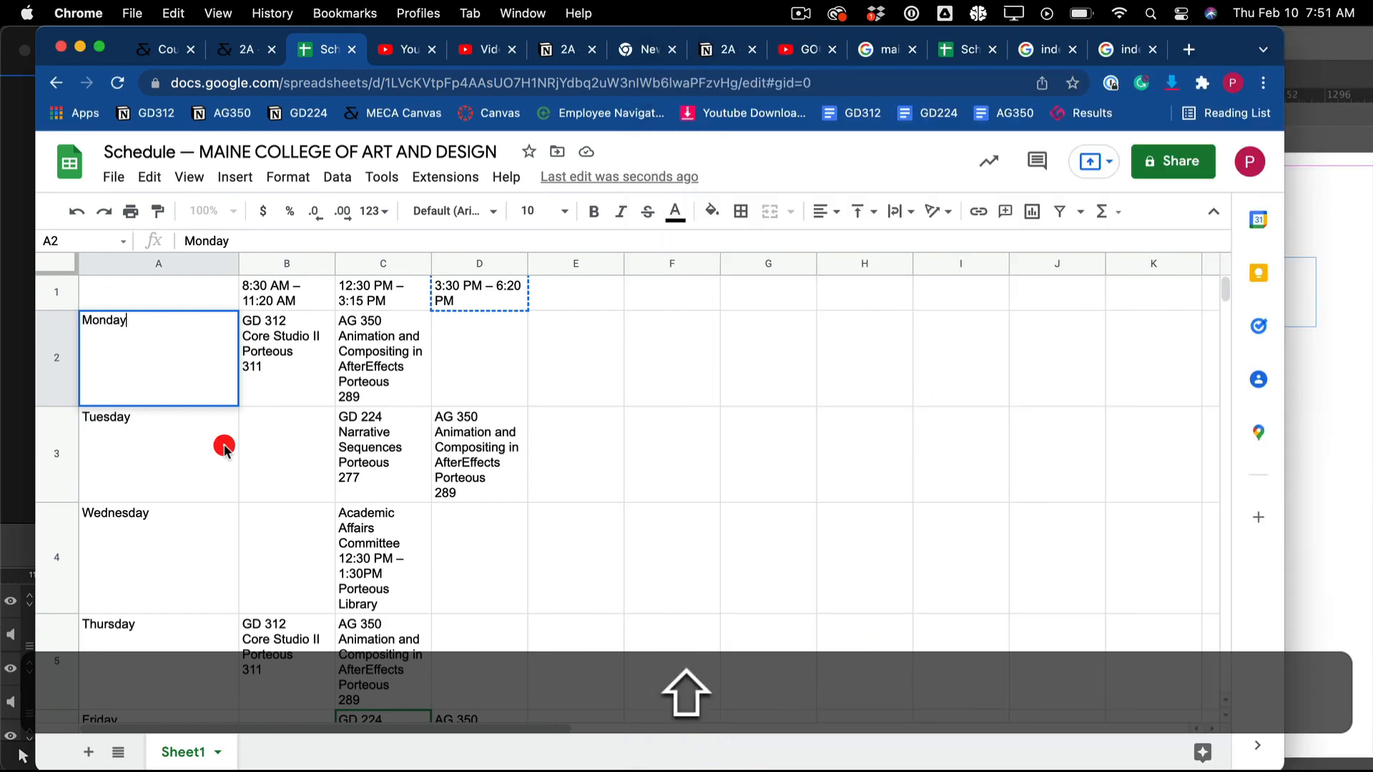
pyautogui.click(190, 379)
pyautogui.click(190, 472)
pyautogui.click(188, 385)
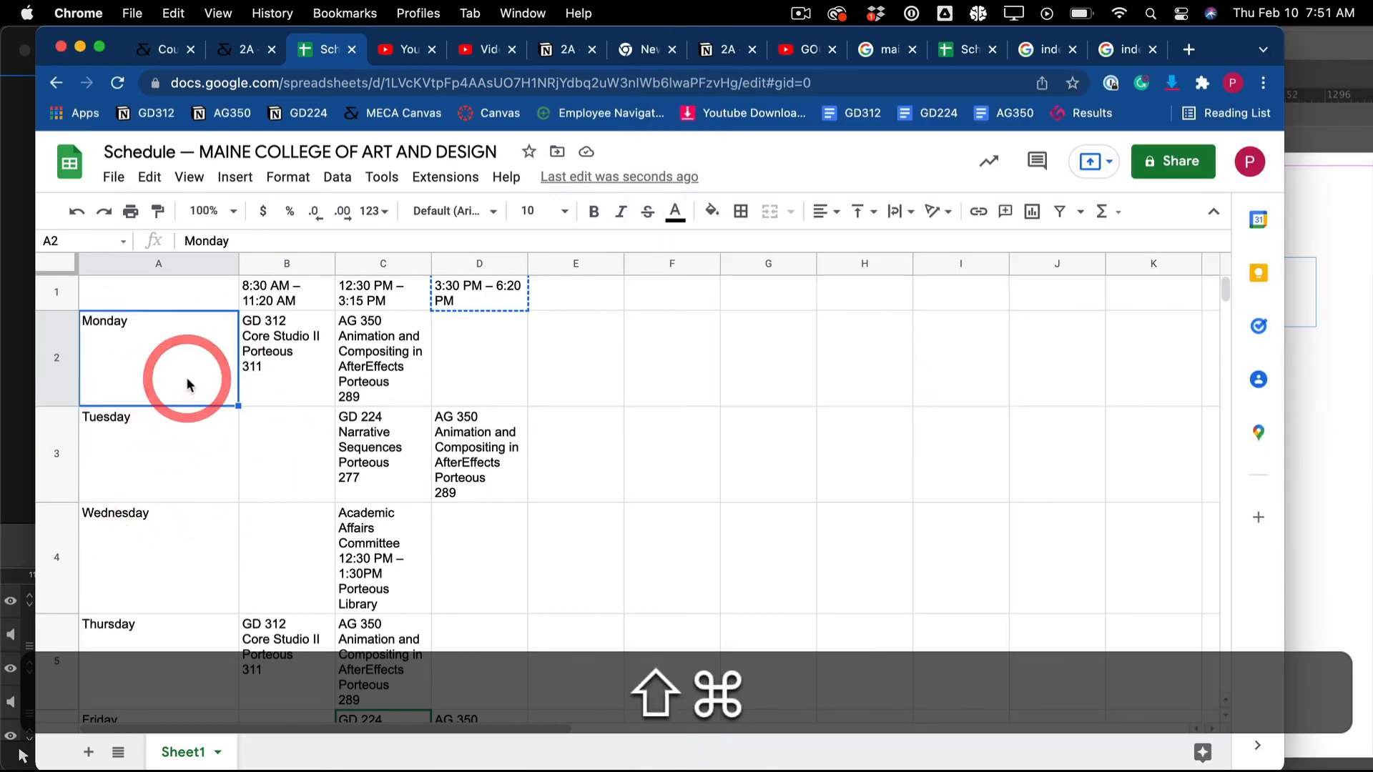
pyautogui.press('shift+super+c')
pyautogui.press('shift+super+Tab')
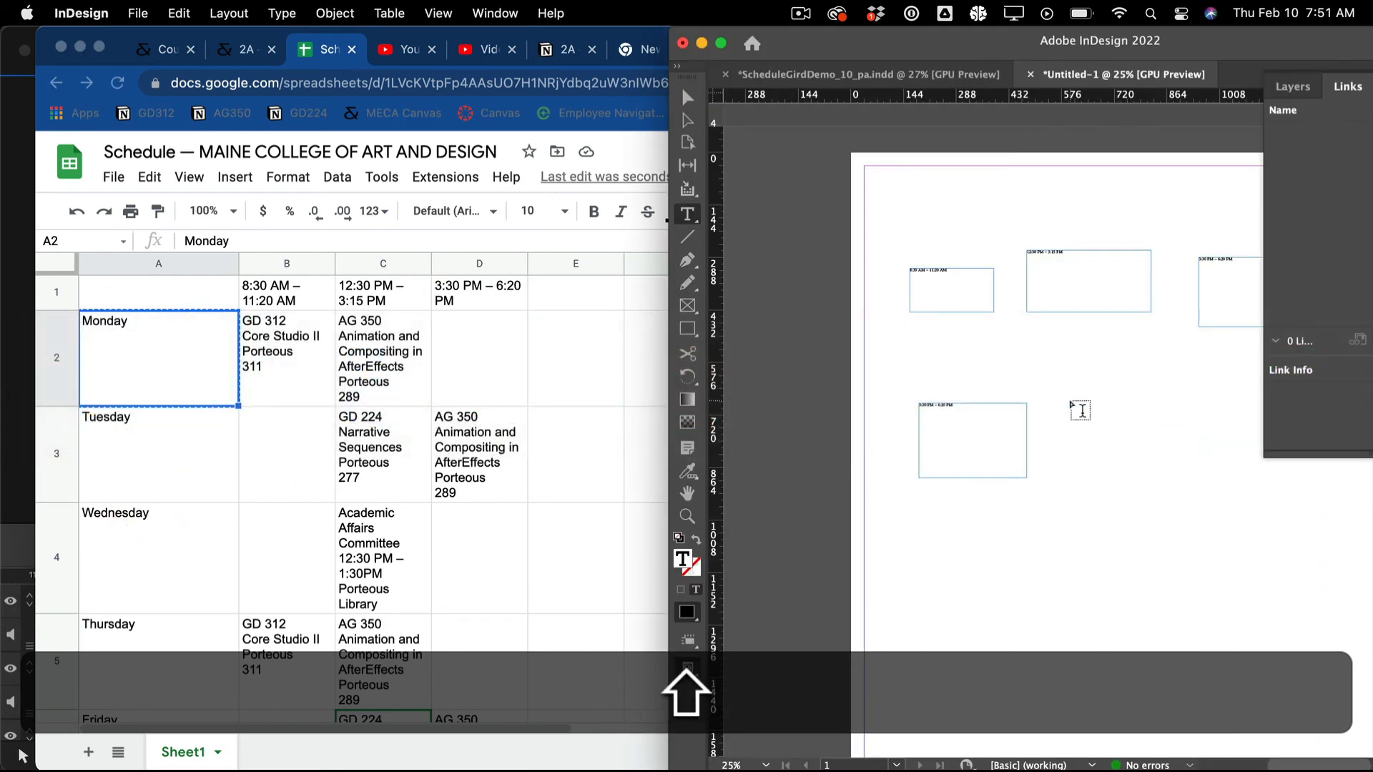
pyautogui.hscroll(3, 1082, 409)
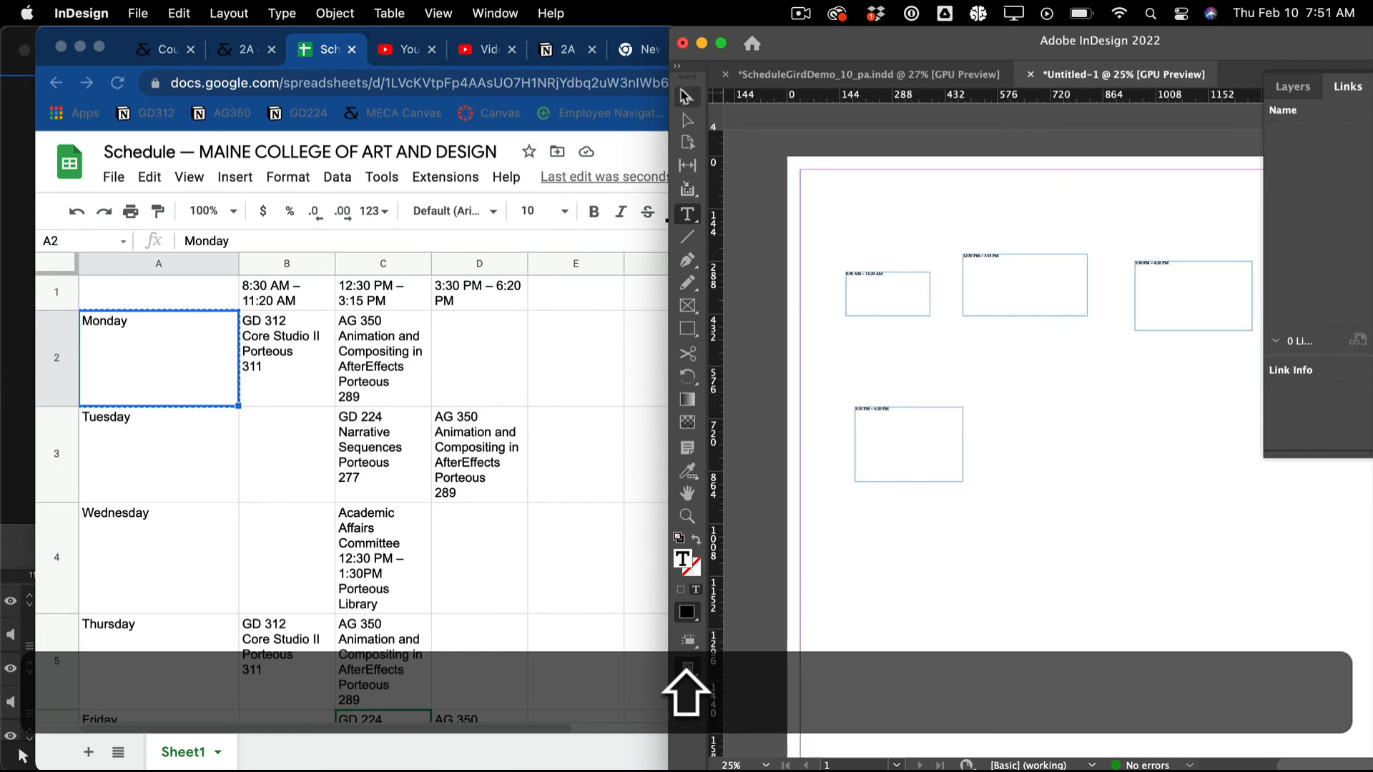
pyautogui.hotkey('shift', 'BackSpace')
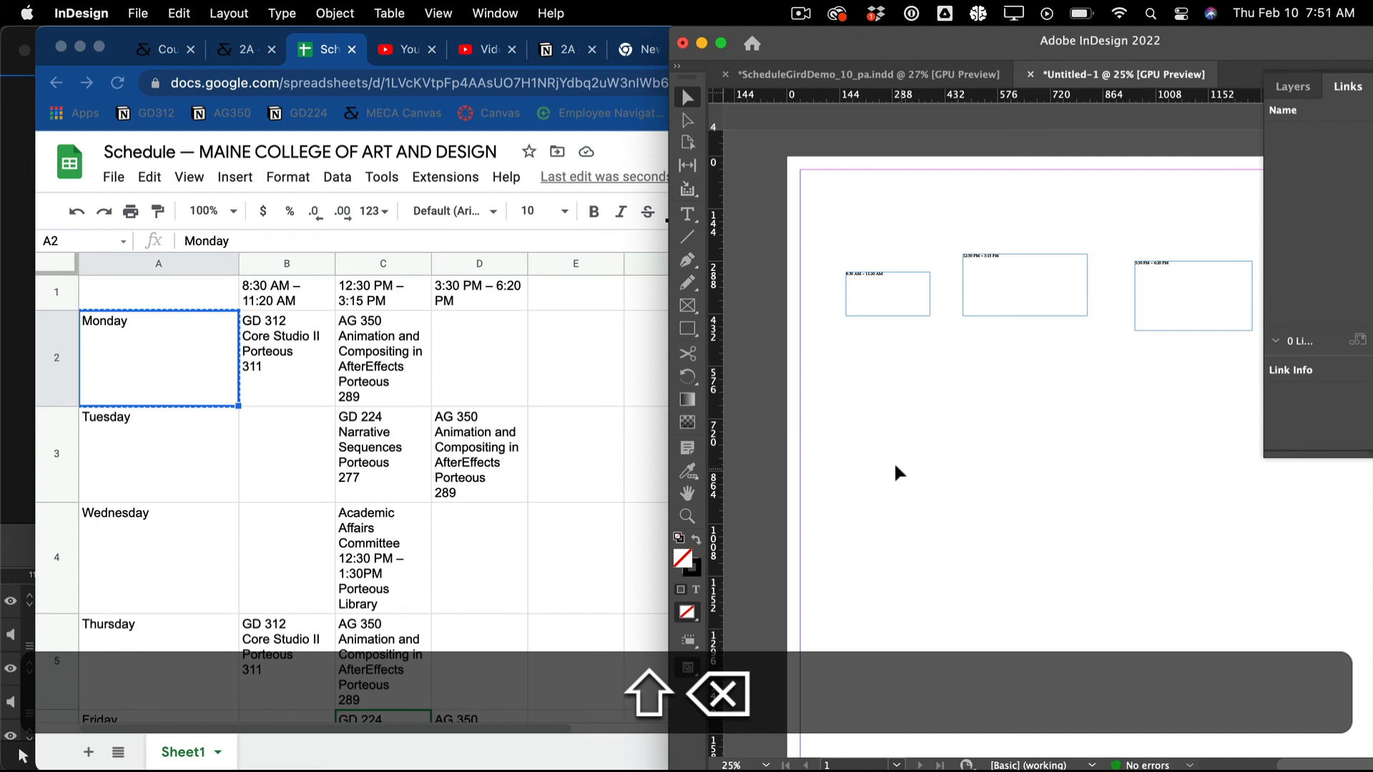
# - Draw a new text frame below the first time slot and paste Monday into it
pyautogui.hotkey('shift', 't')
pyautogui.click(873, 404)
pyautogui.moveTo(827, 378); pyautogui.dragTo(923, 434)
pyautogui.press('super+shift+v')
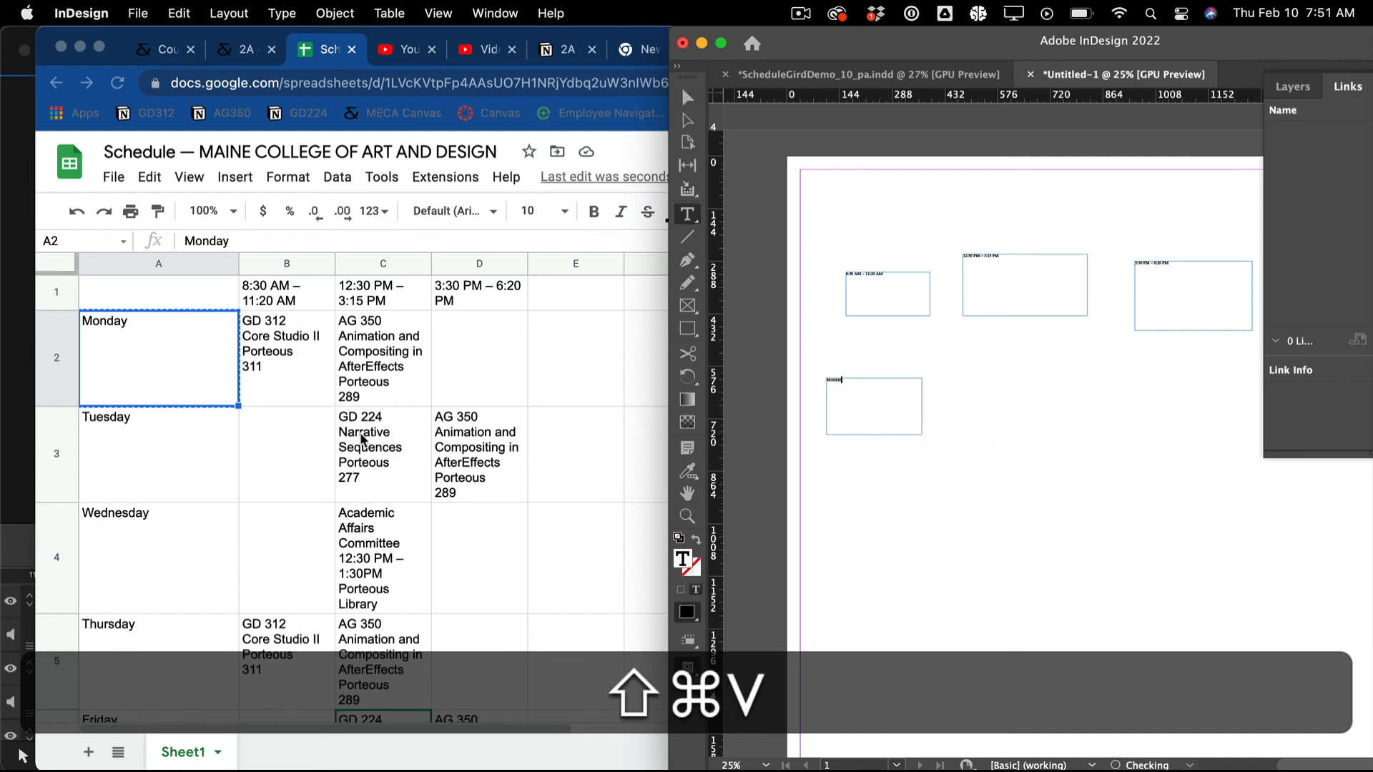
# - Try to copy Monday's GD 312 Core Studio II entry from cell B2 into a new text frame below the second time slot
pyautogui.click(282, 373)
pyautogui.doubleClick(284, 371)
pyautogui.press('super+shift+c')
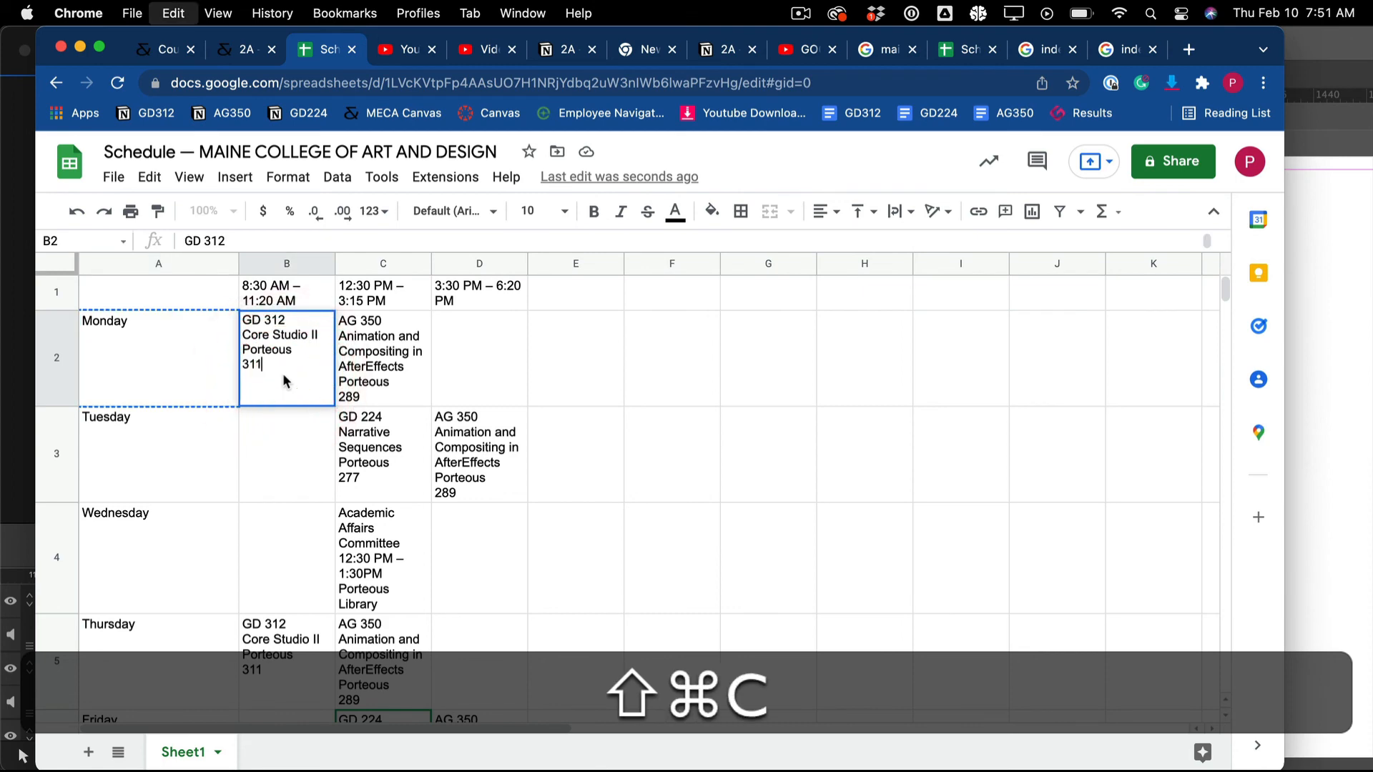
pyautogui.press('super+shift+Tab')
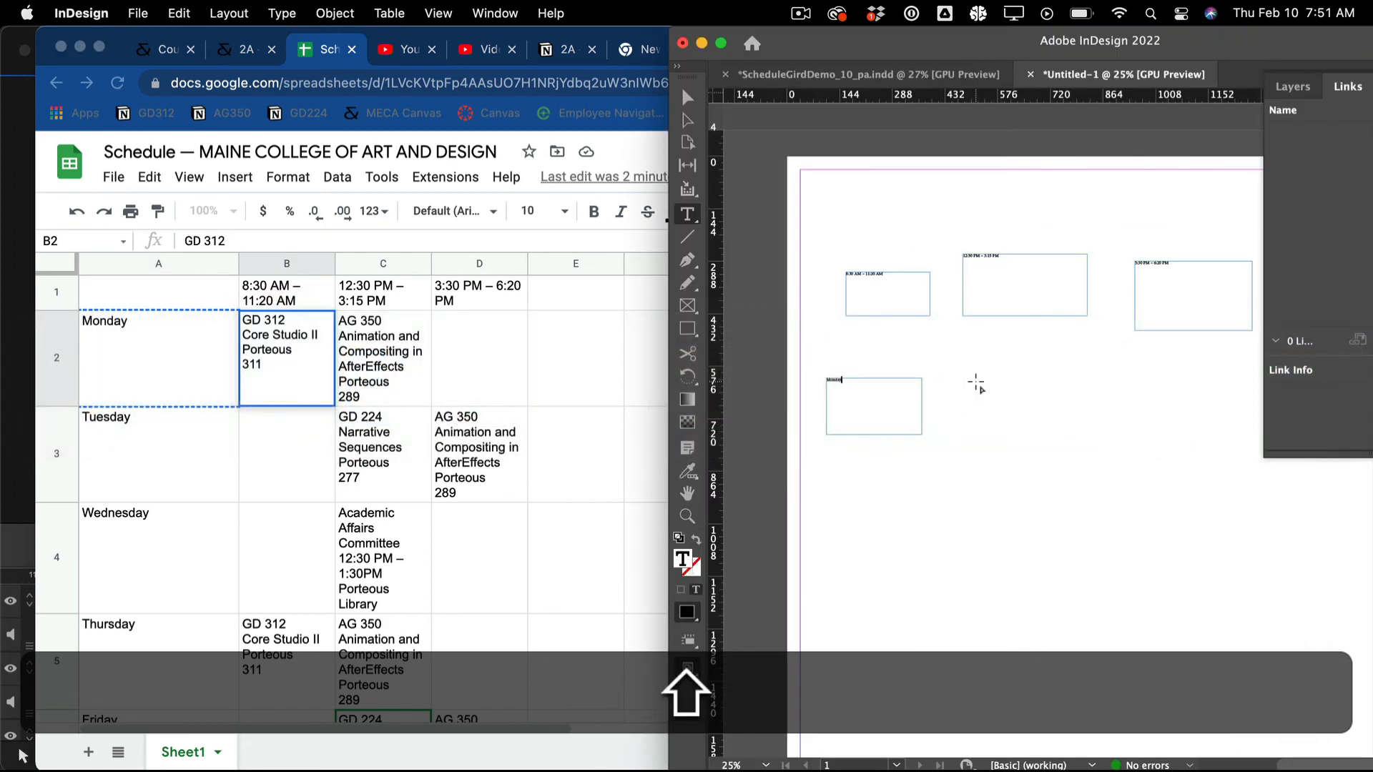
pyautogui.moveTo(975, 378); pyautogui.dragTo(1070, 452)
pyautogui.press('super+shift+v')
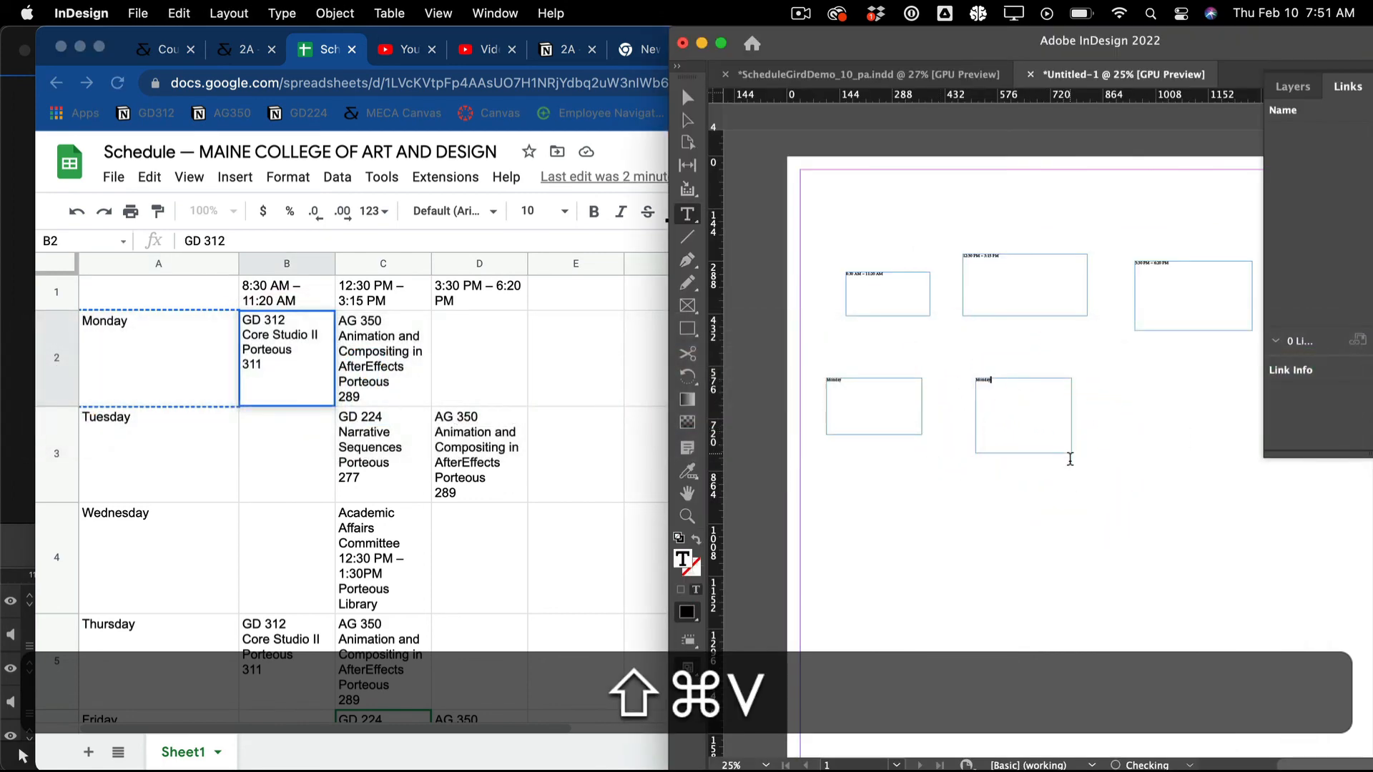
pyautogui.press('super+shift+z')
pyautogui.click(301, 382)
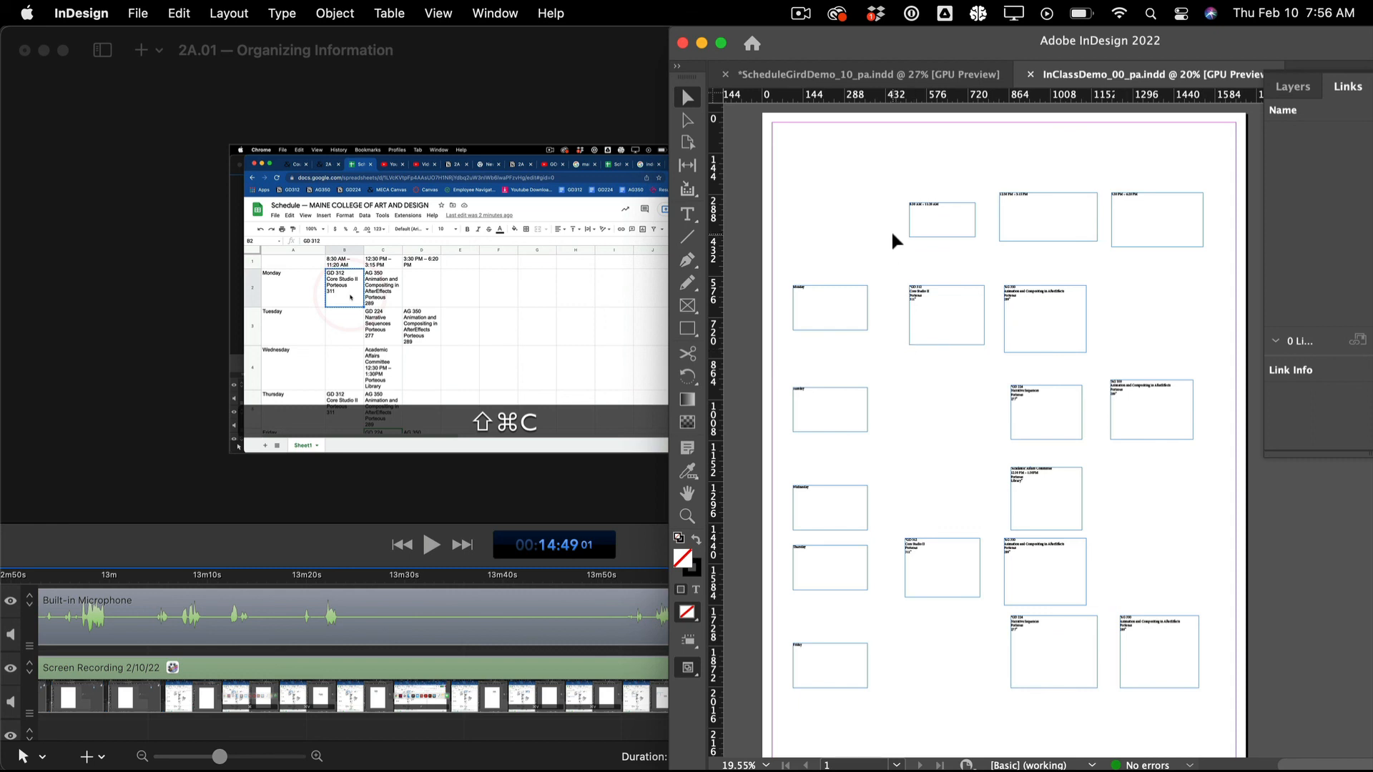
pyautogui.click(842, 305)
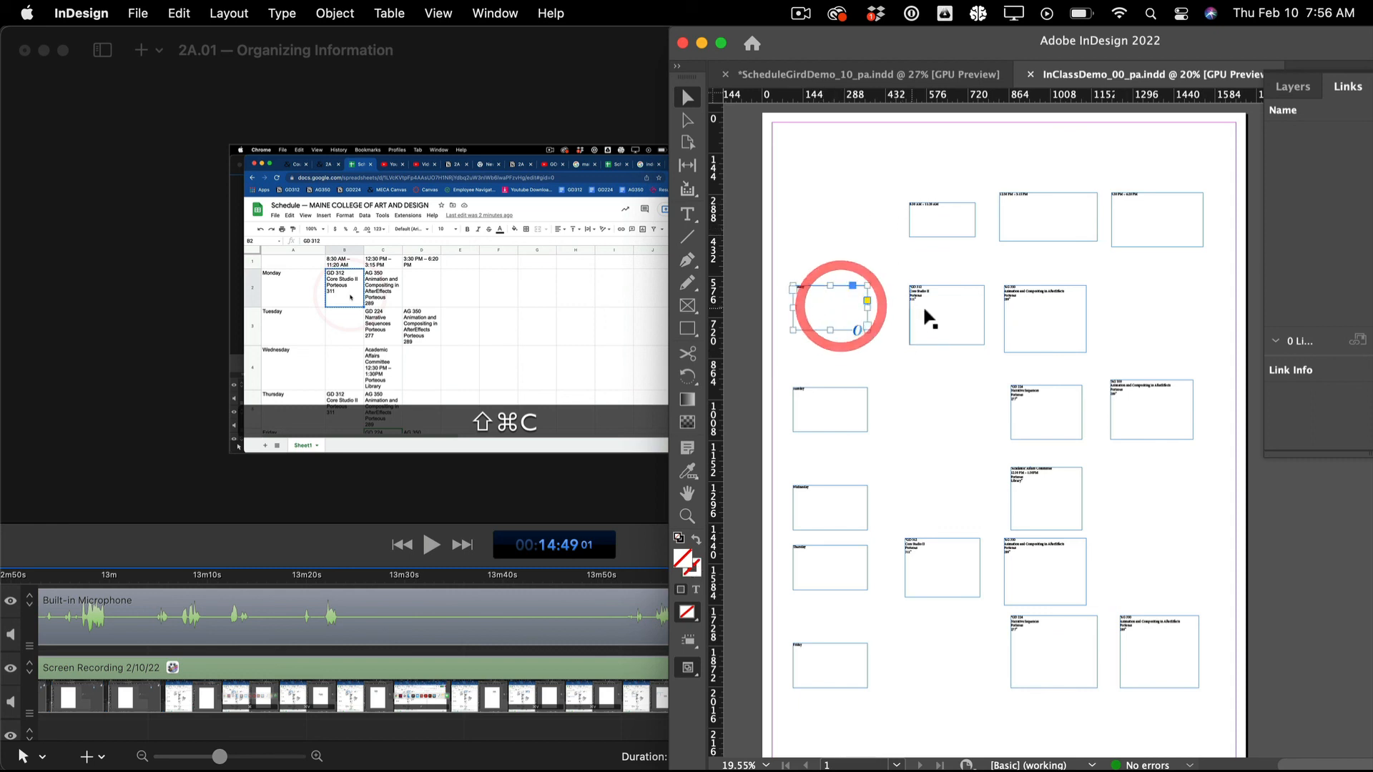
pyautogui.click(941, 309)
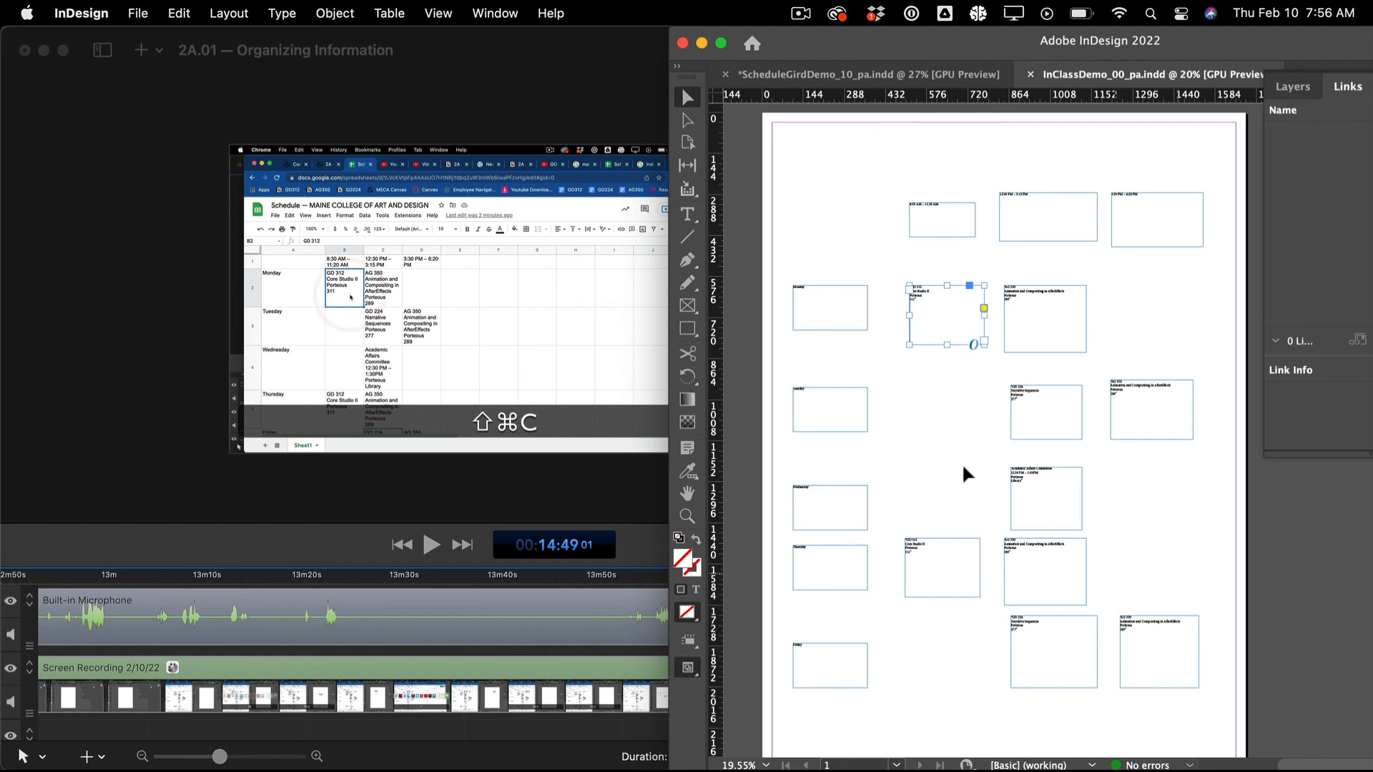
pyautogui.click(914, 407)
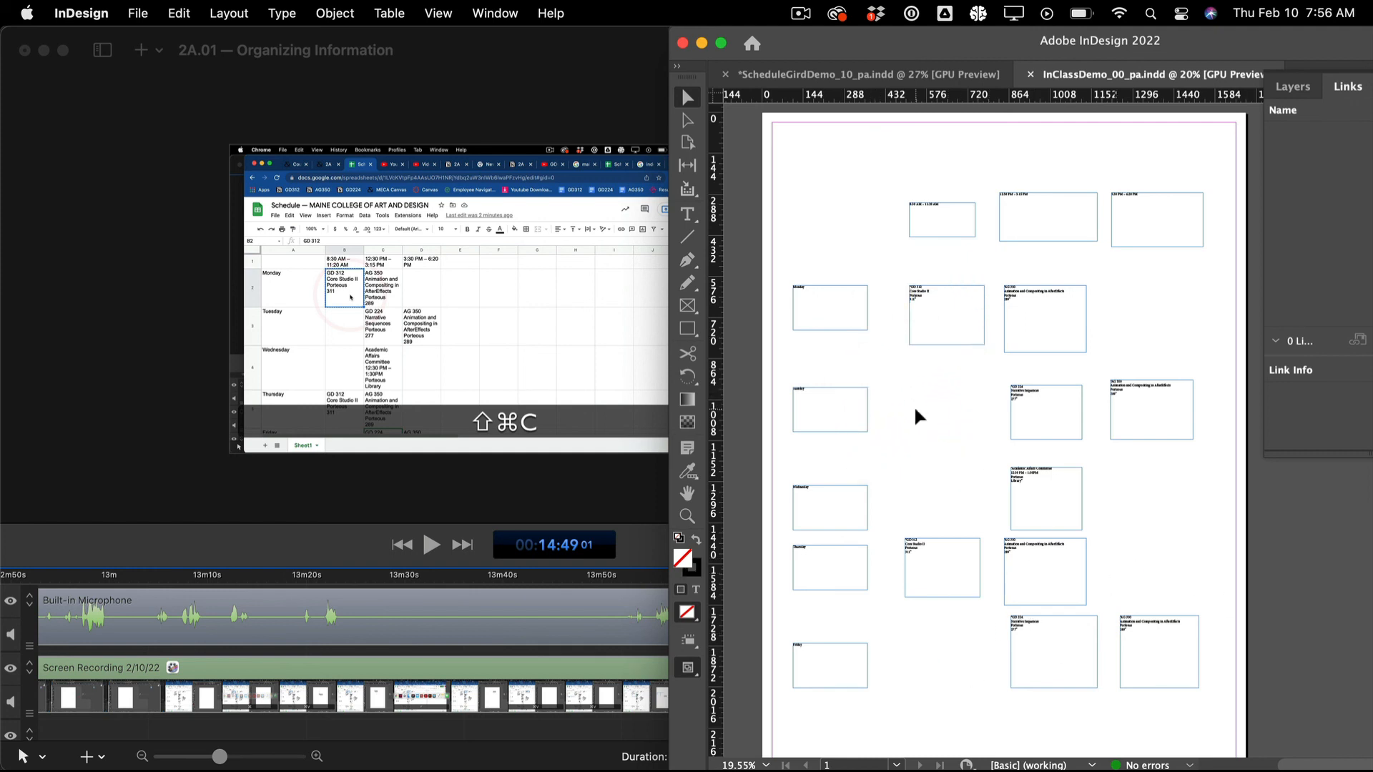